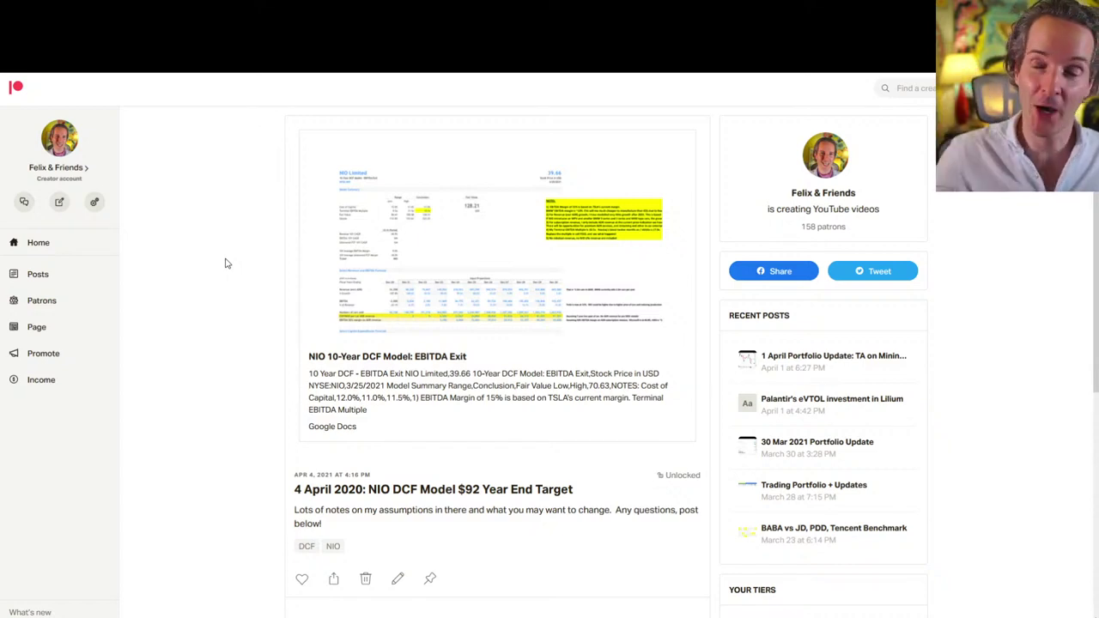
Open the NIO 10-Year DCF Model spreadsheet from the post and select its Fair Value cell in the Model Summary
click(466, 274)
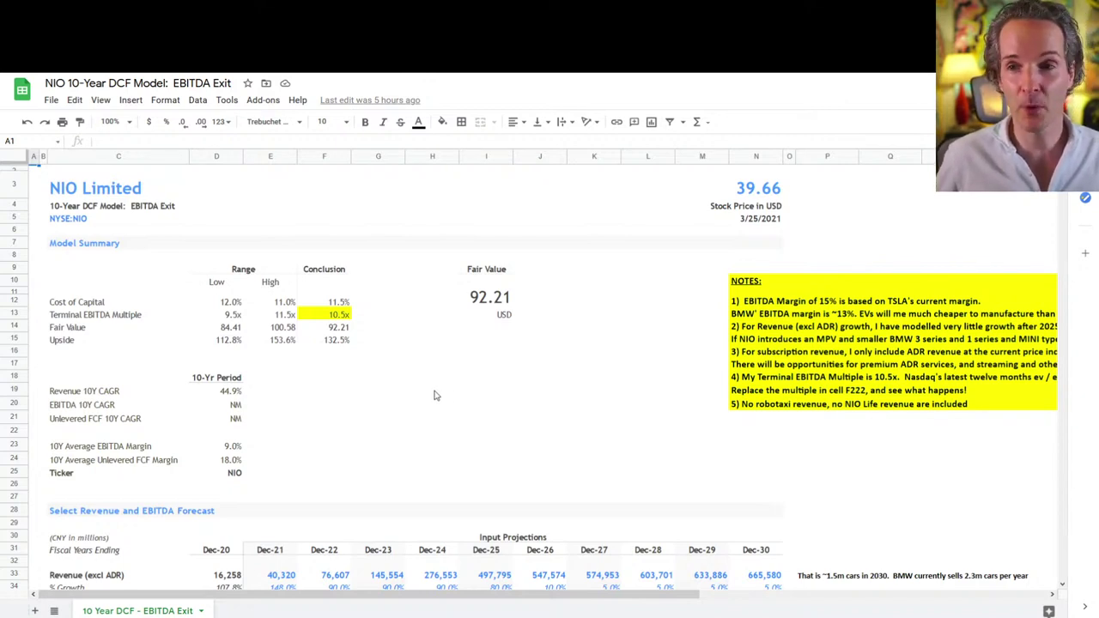
scroll(404, 400, down, 2)
scroll(583, 256, up, 2)
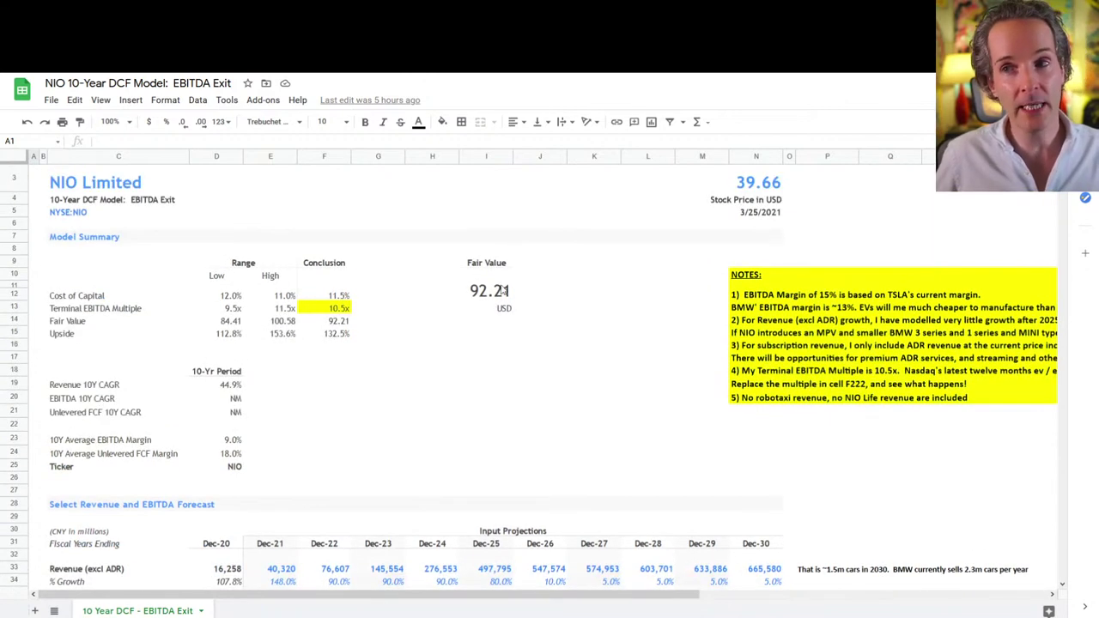
click(502, 291)
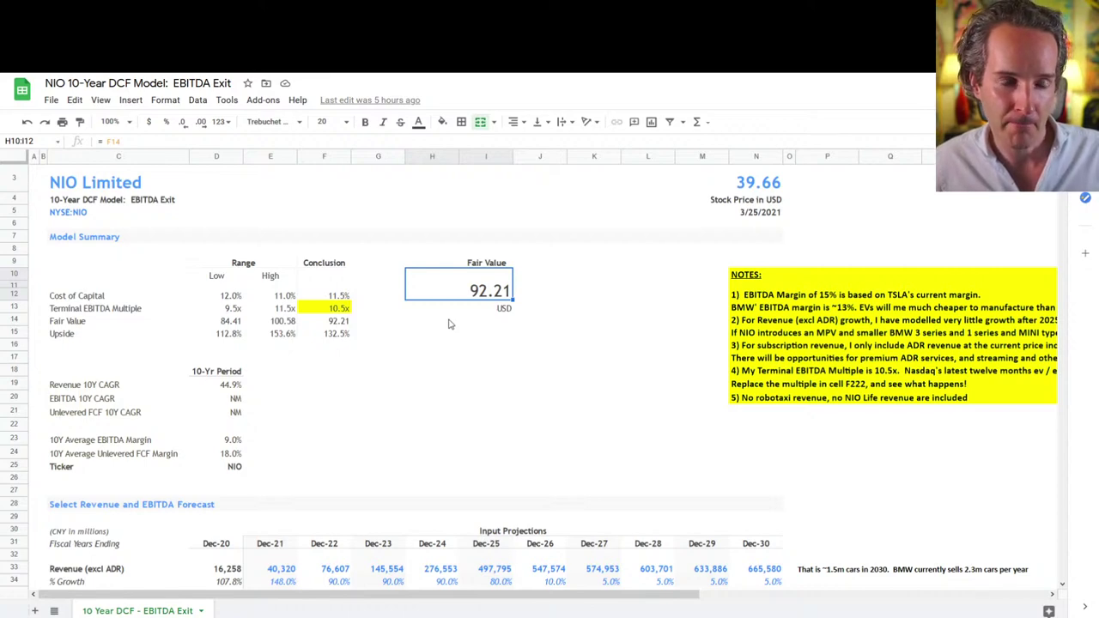
Review the Revenue (excl ADR) forecast row, then check the Dec-21 revenue and number of cars sold
scroll(555, 375, down, 5)
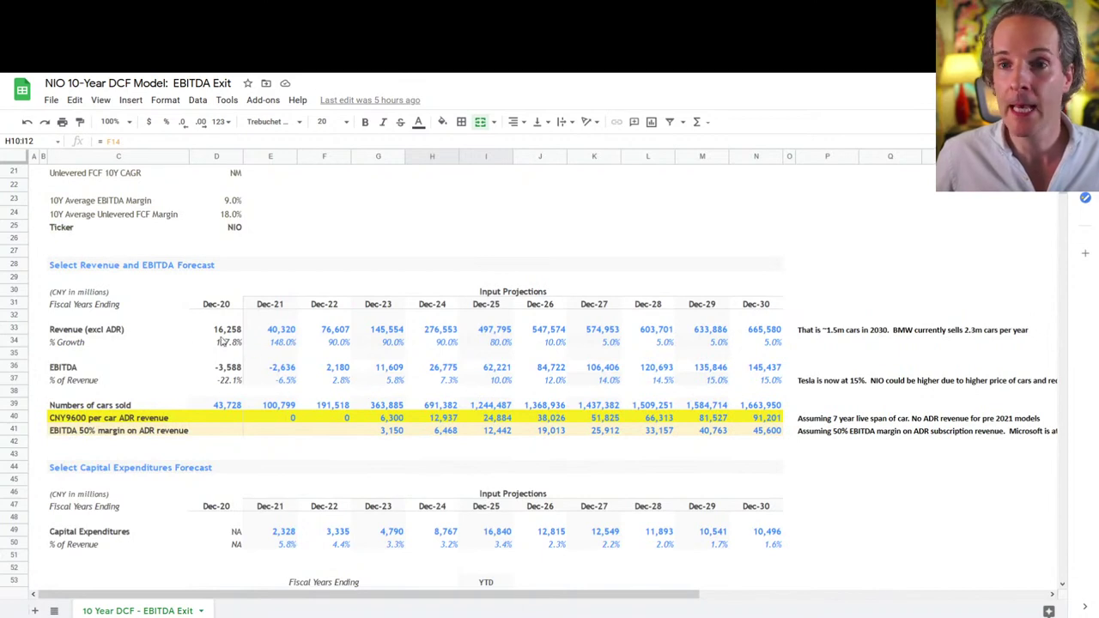
click(119, 332)
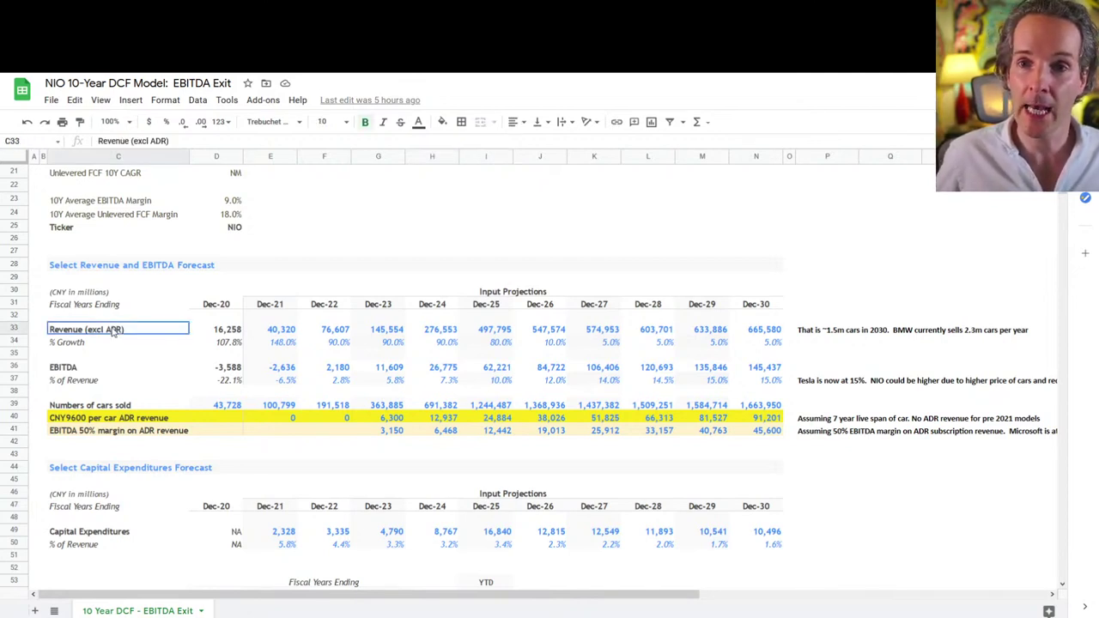
drag(391, 332, 758, 337)
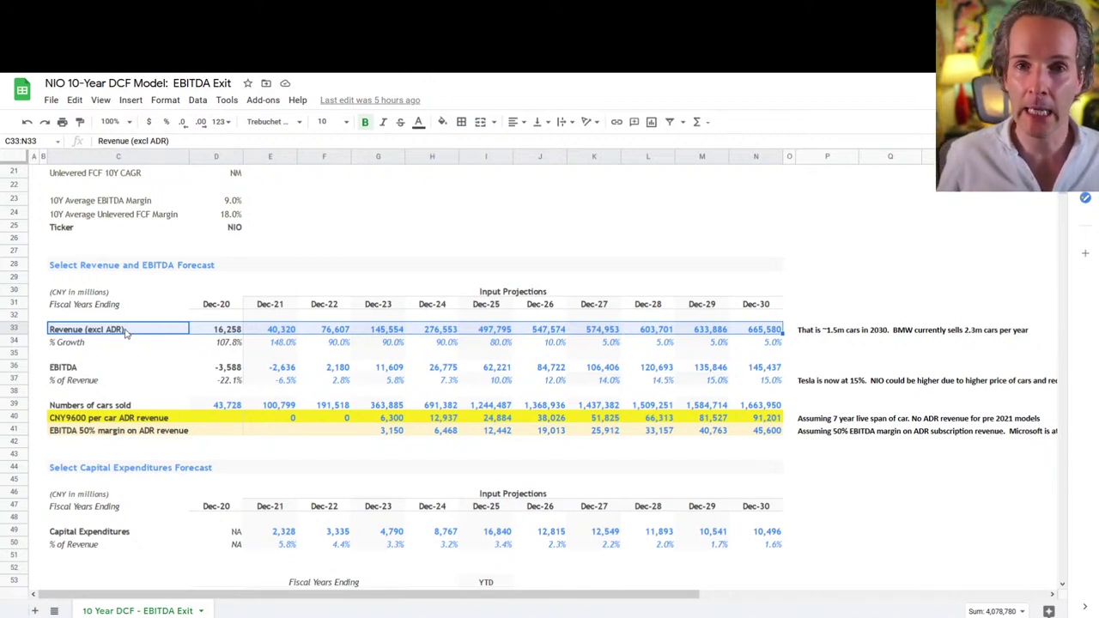
click(274, 334)
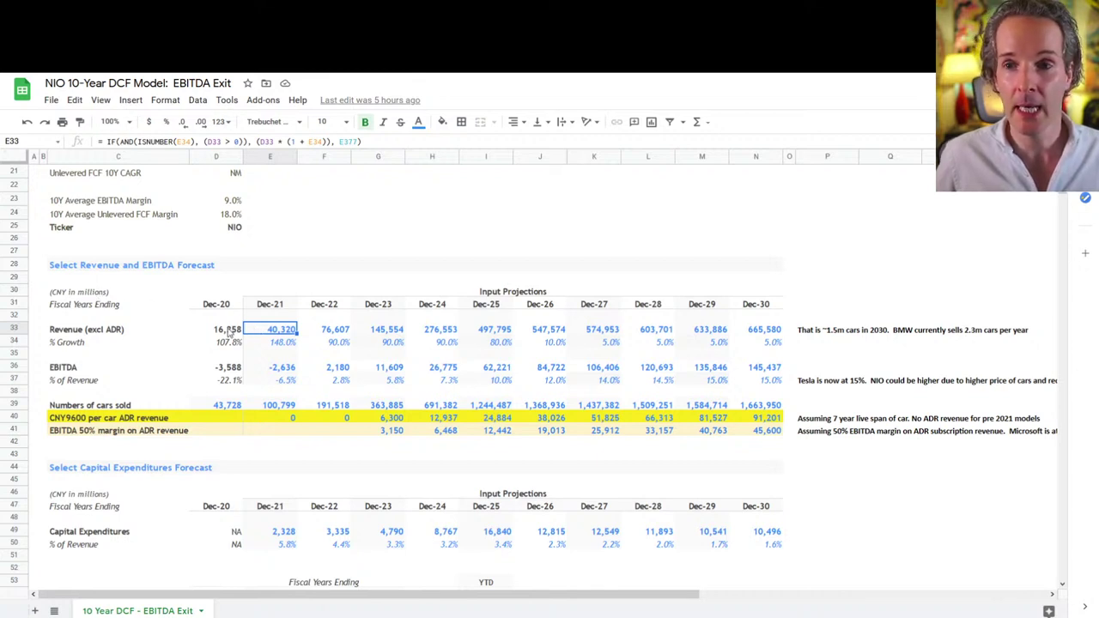
click(277, 409)
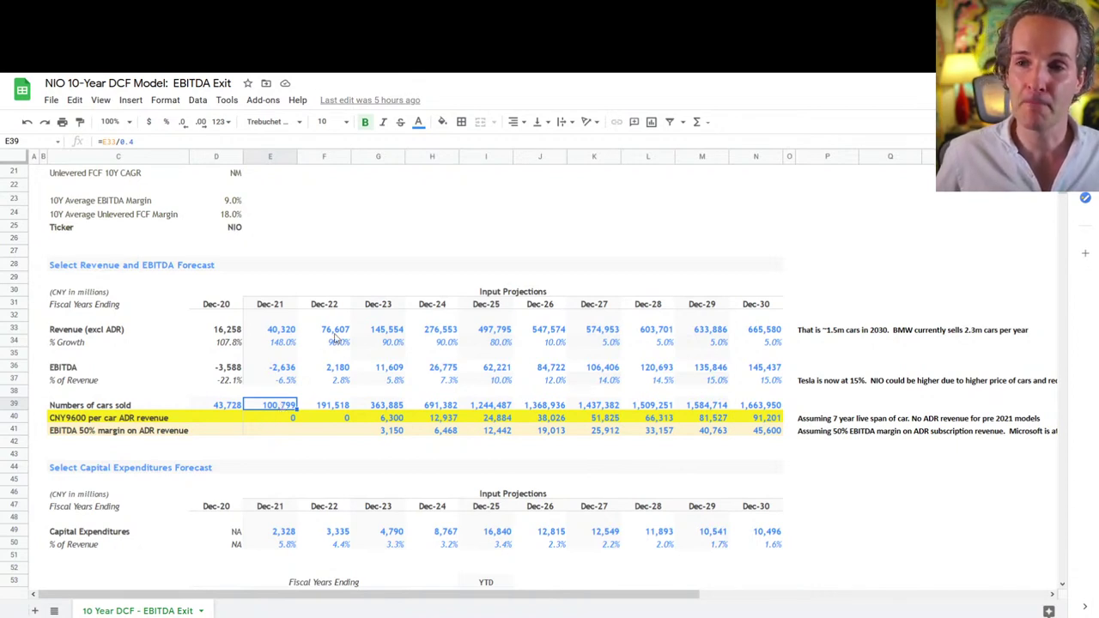
Examine projected revenue and cars sold from Dec-22 through Dec-30, including the Dec-26 growth rate
click(337, 331)
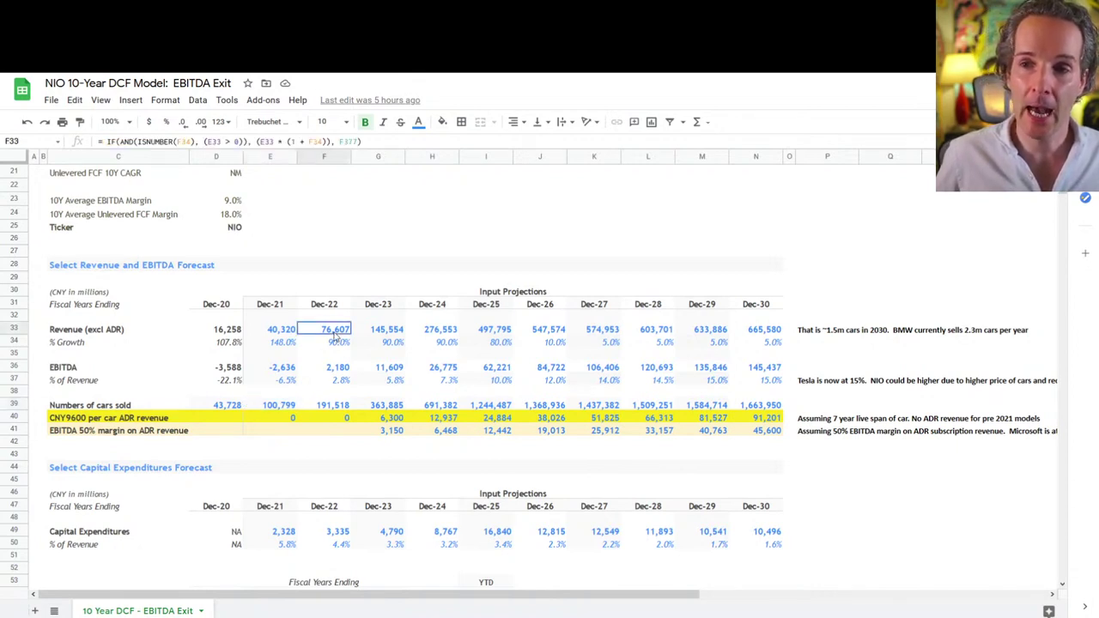
click(386, 335)
click(495, 335)
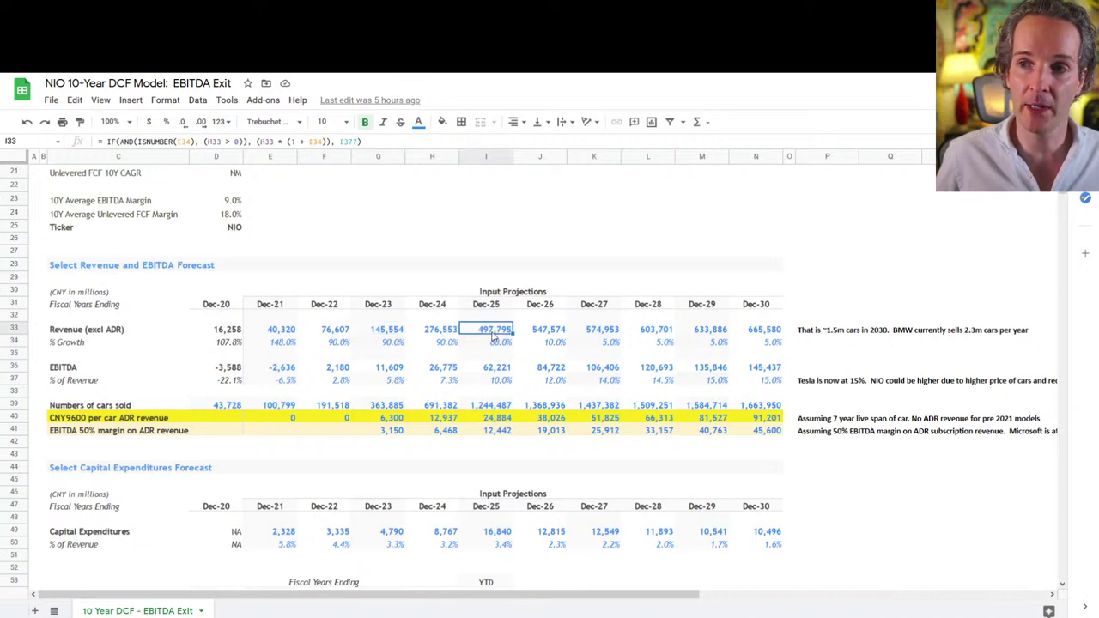
click(487, 409)
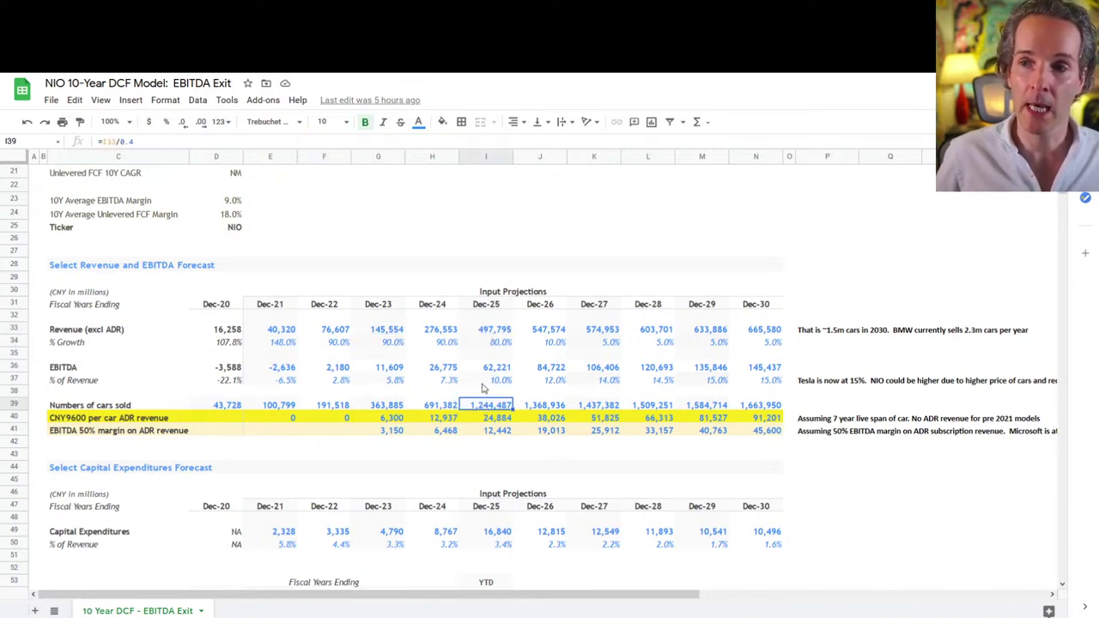
click(548, 346)
mouse_move(565, 347)
mouse_down()
mouse_move(636, 350)
mouse_move(546, 352)
mouse_up()
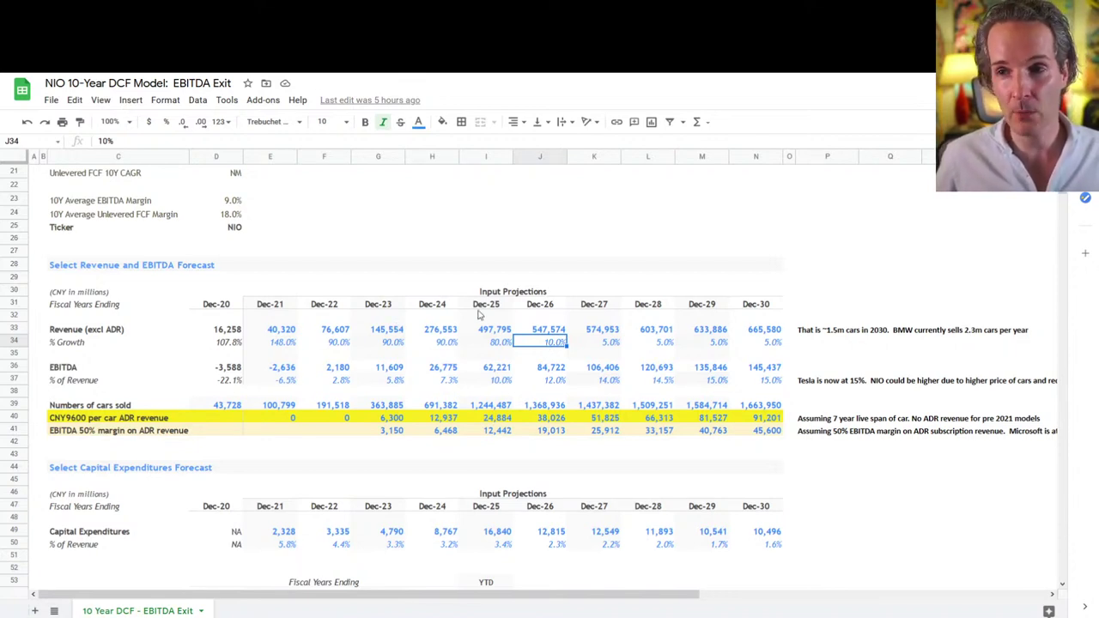
click(767, 333)
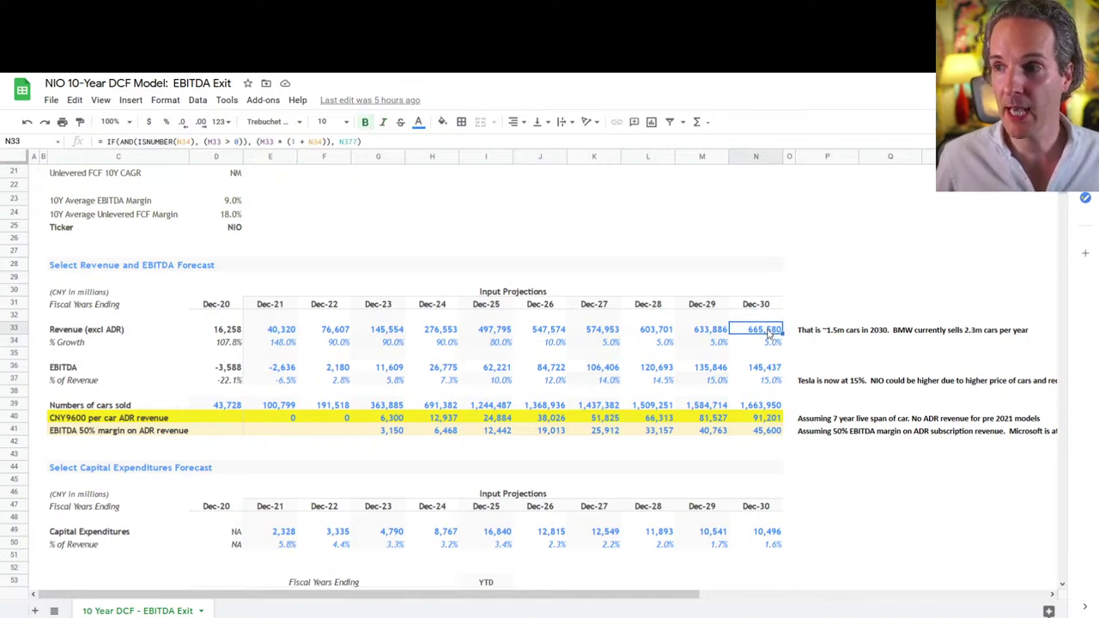
click(771, 411)
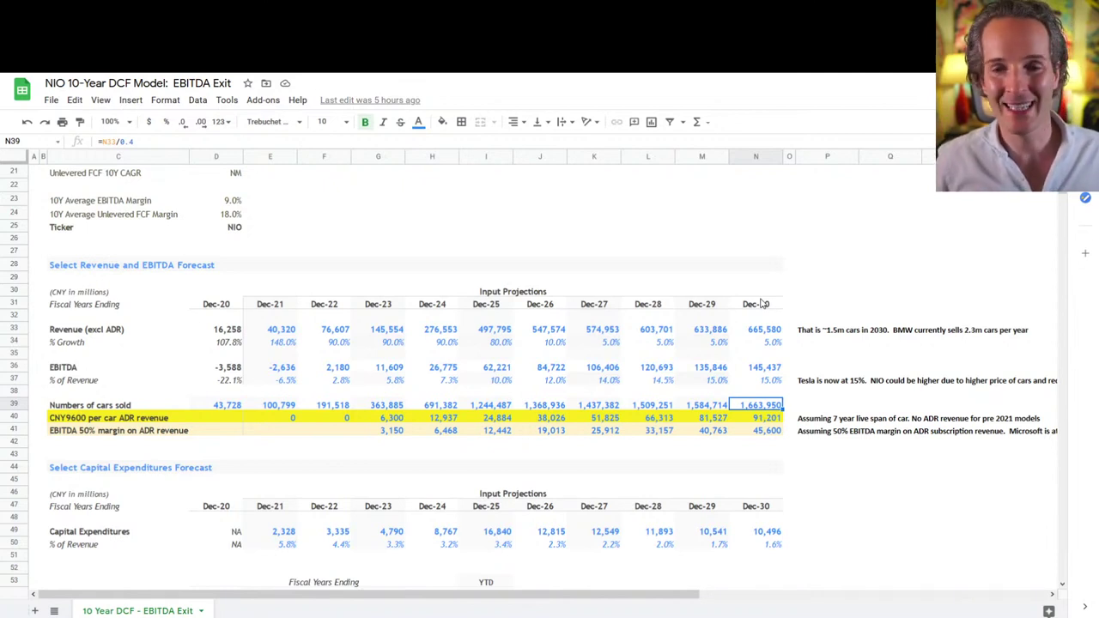
Compare the EBITDA percentage of revenue for Dec-21 and Dec-30 and check it against the Dec-30 revenue
click(264, 382)
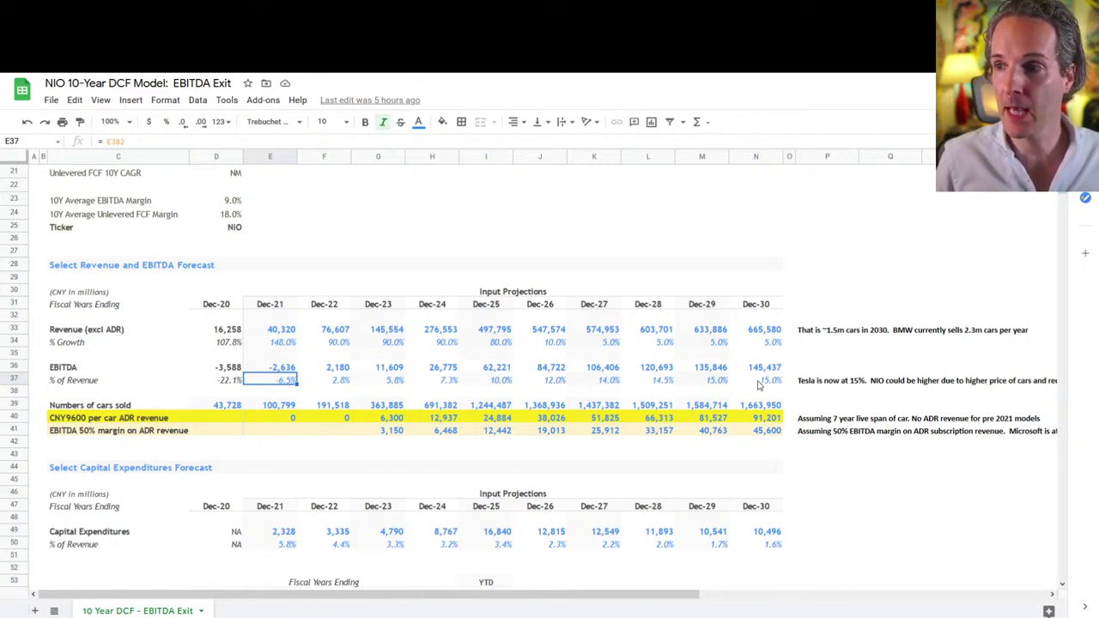
click(759, 382)
double_click(759, 384)
key(Escape)
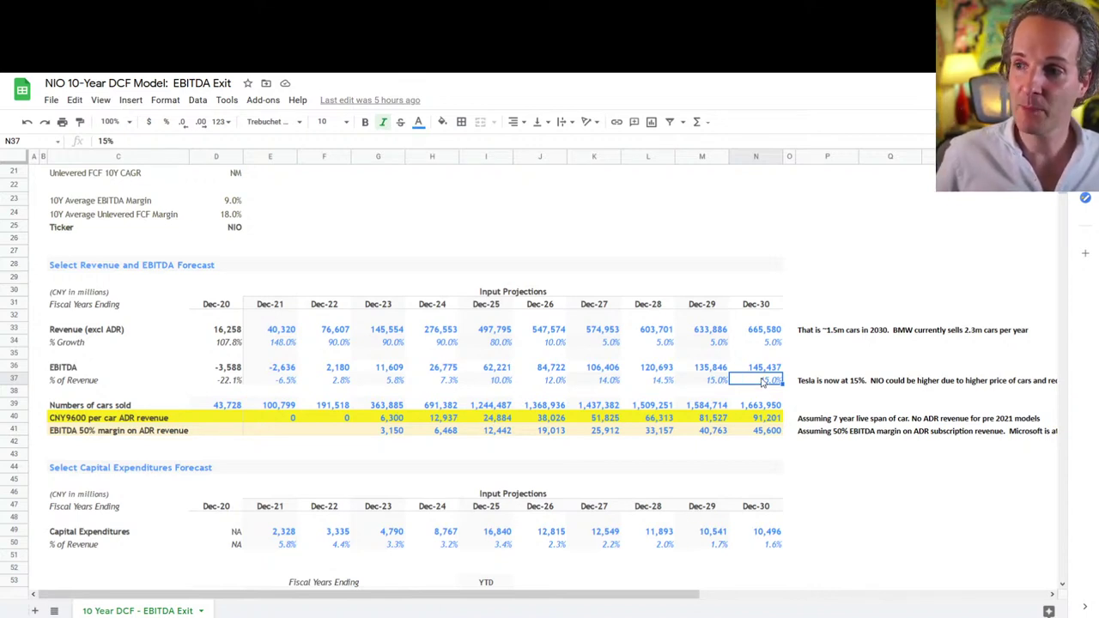
key(Up)
key(Up)
key(Up)
key(Up)
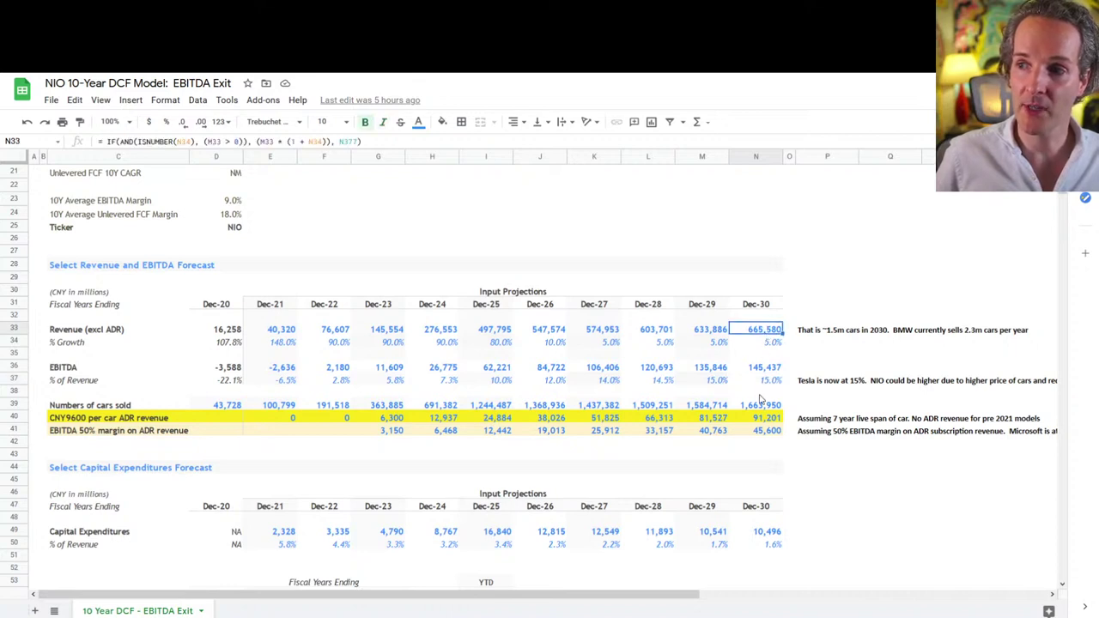
click(760, 381)
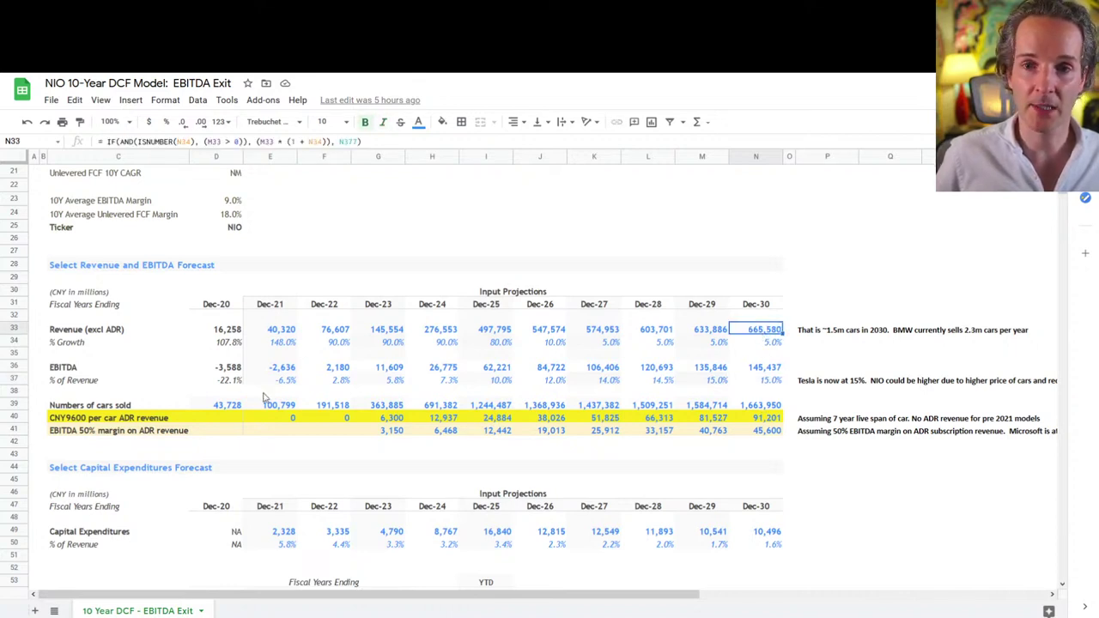
Examine the Dec-20 cars sold, the ADR revenue and ADR EBITDA rows, and the formula behind Dec-23 ADR revenue
click(227, 409)
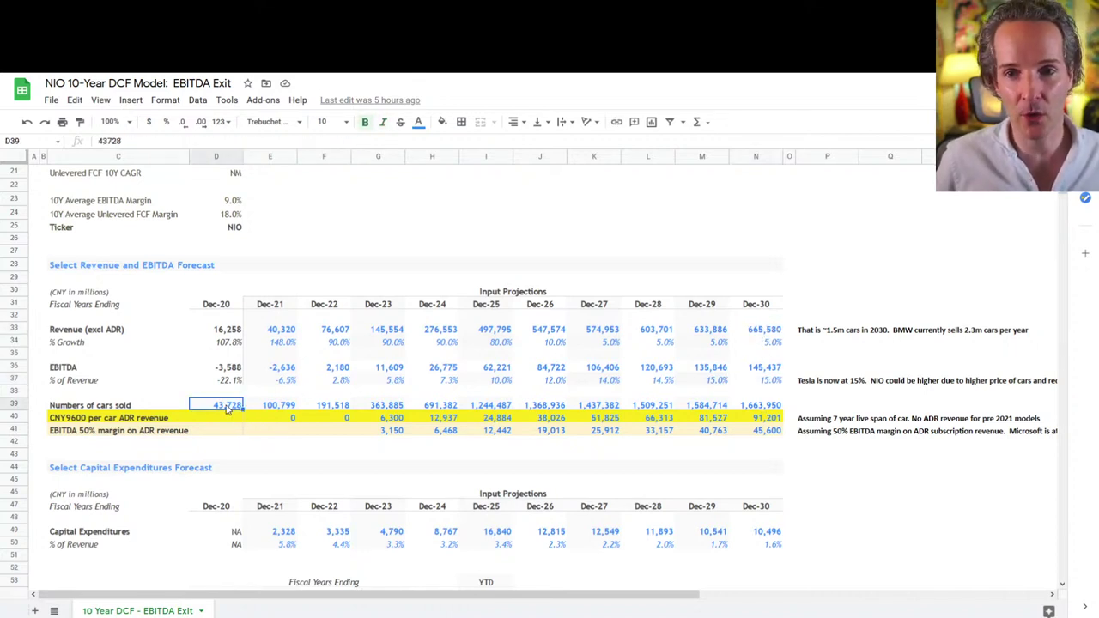
click(196, 421)
drag(63, 421, 767, 432)
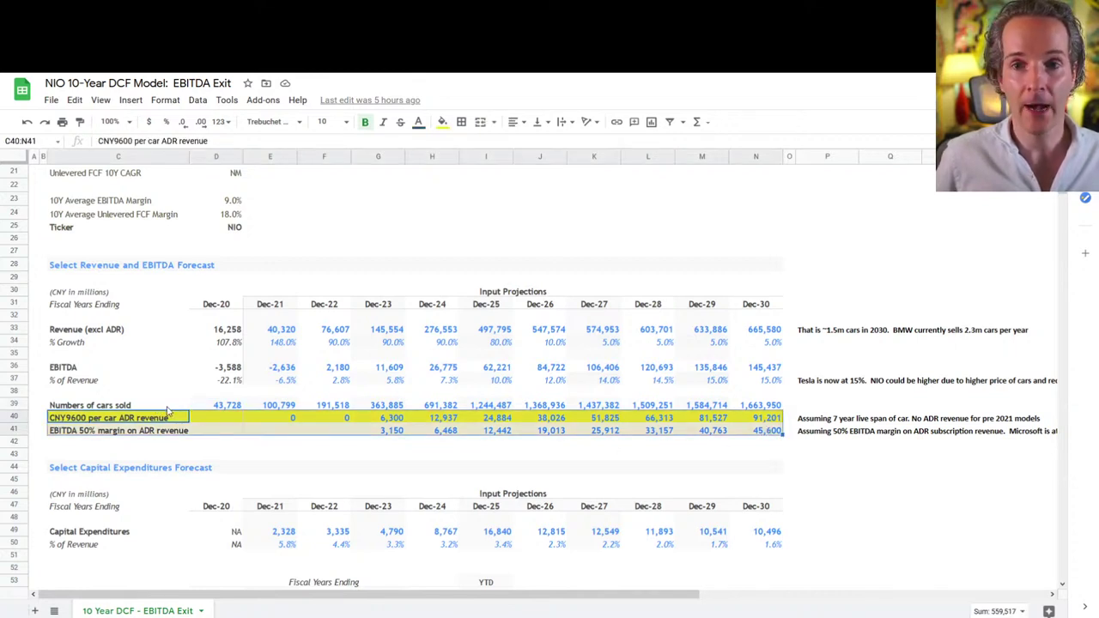
click(388, 421)
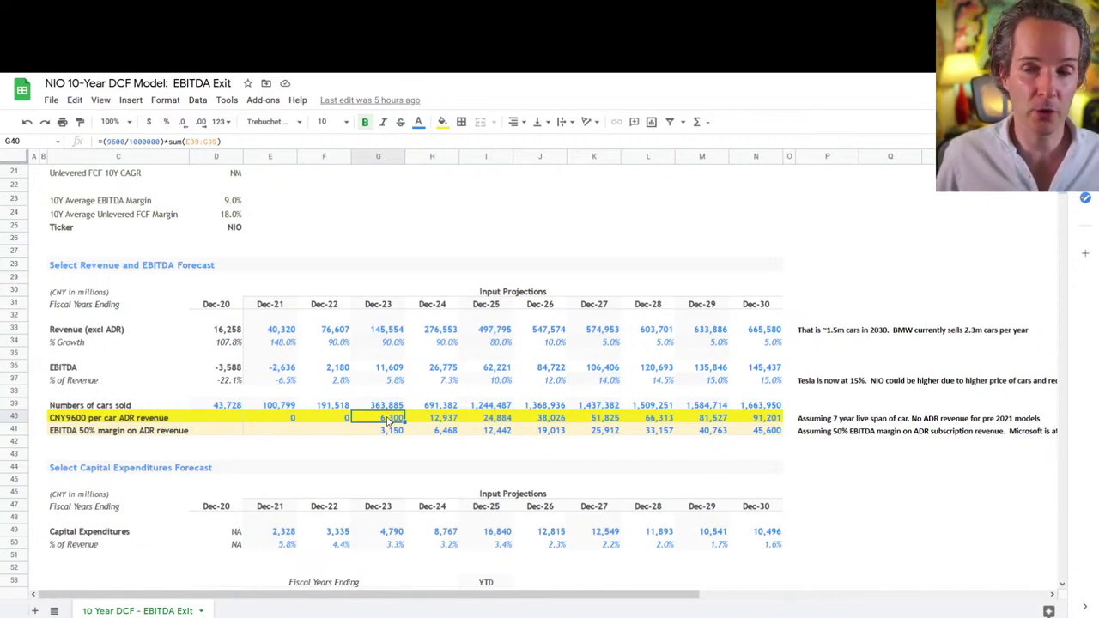
click(76, 419)
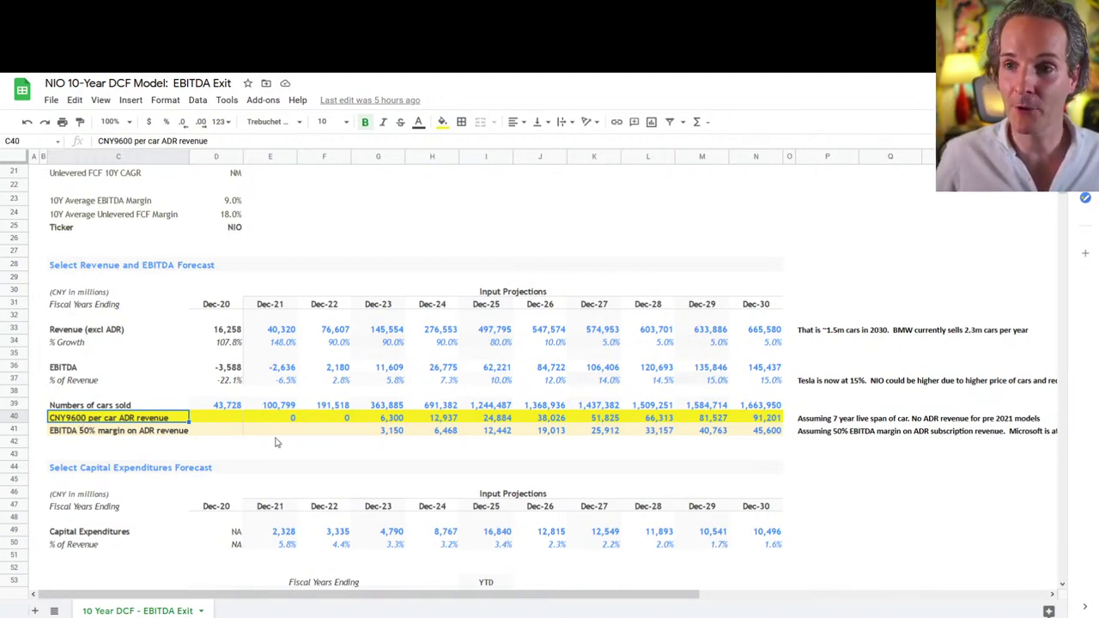
click(381, 419)
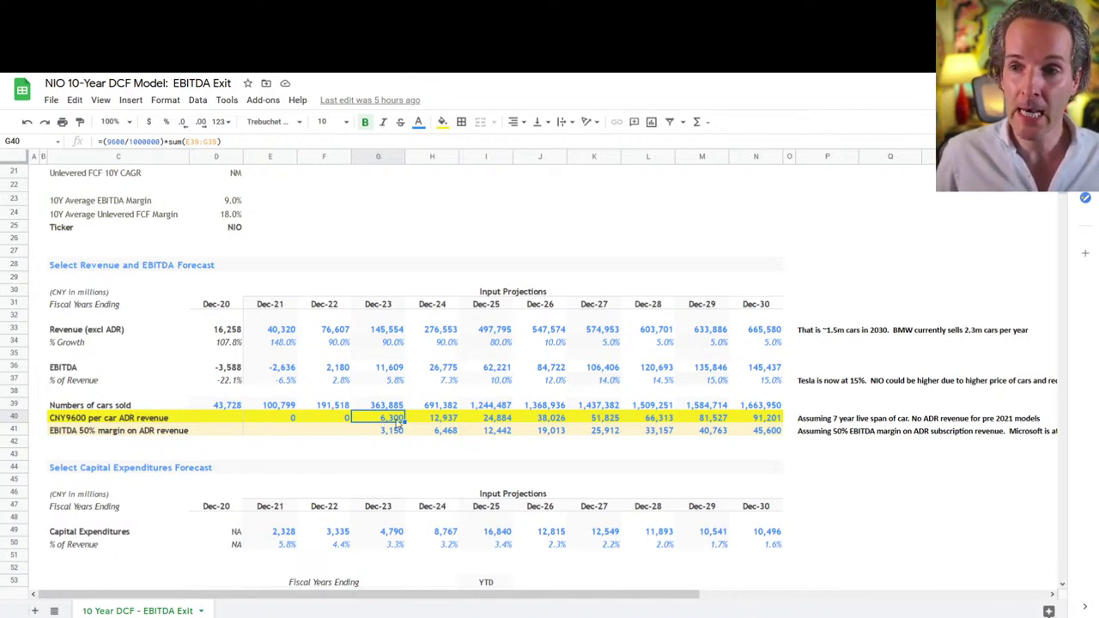
double_click(397, 420)
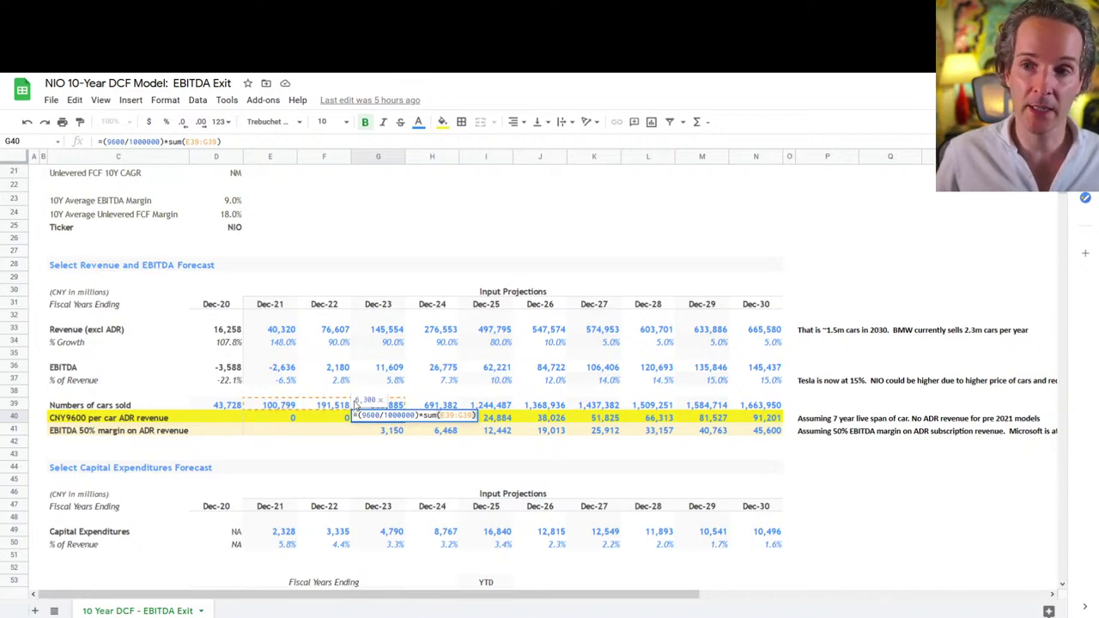
key(Escape)
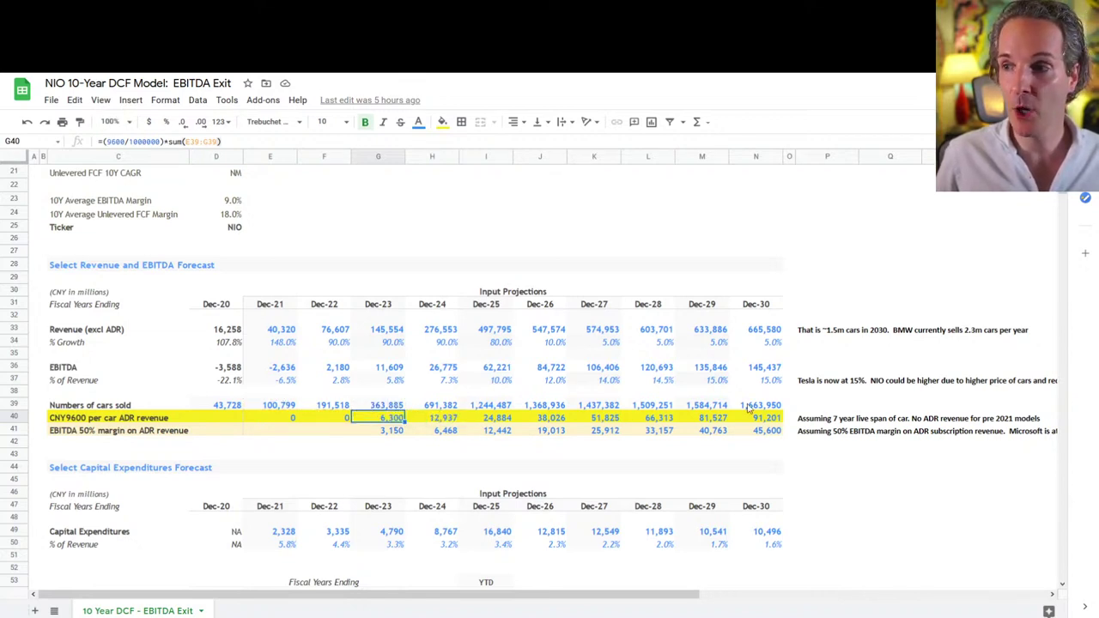
Inspect the Dec-30 ADR revenue formula and read the note on the assumed car life span beside it
double_click(775, 422)
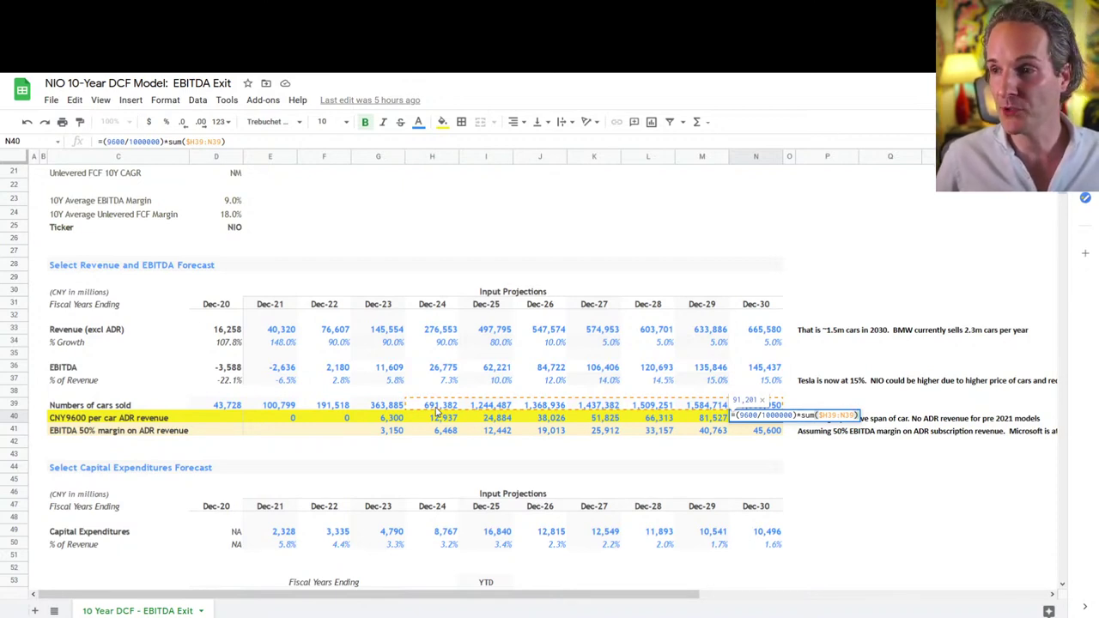
key(Return)
click(822, 419)
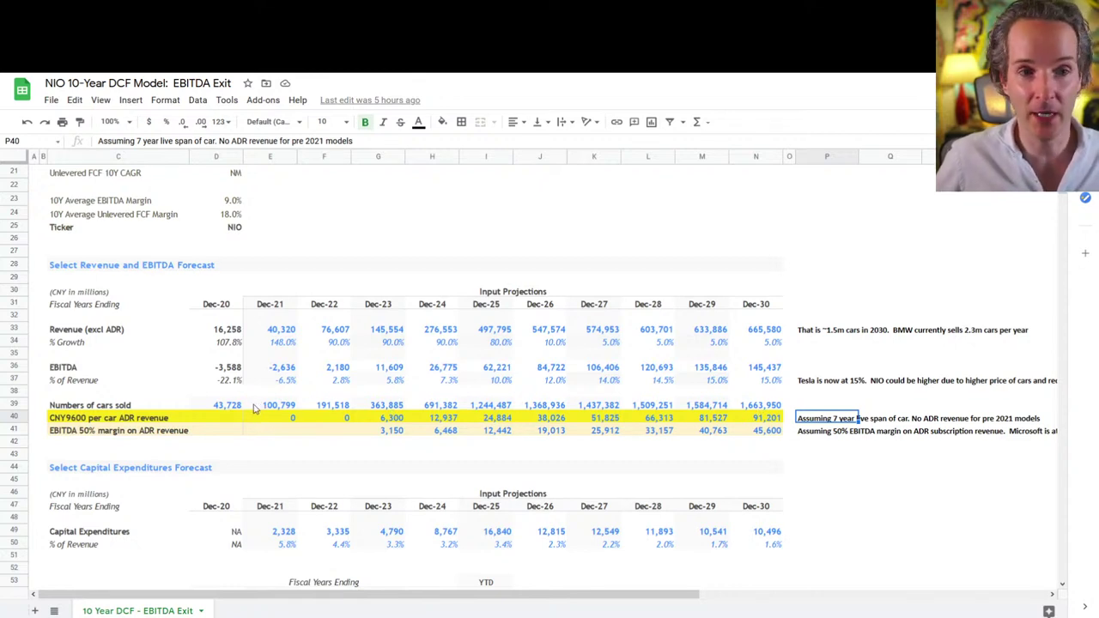
click(767, 417)
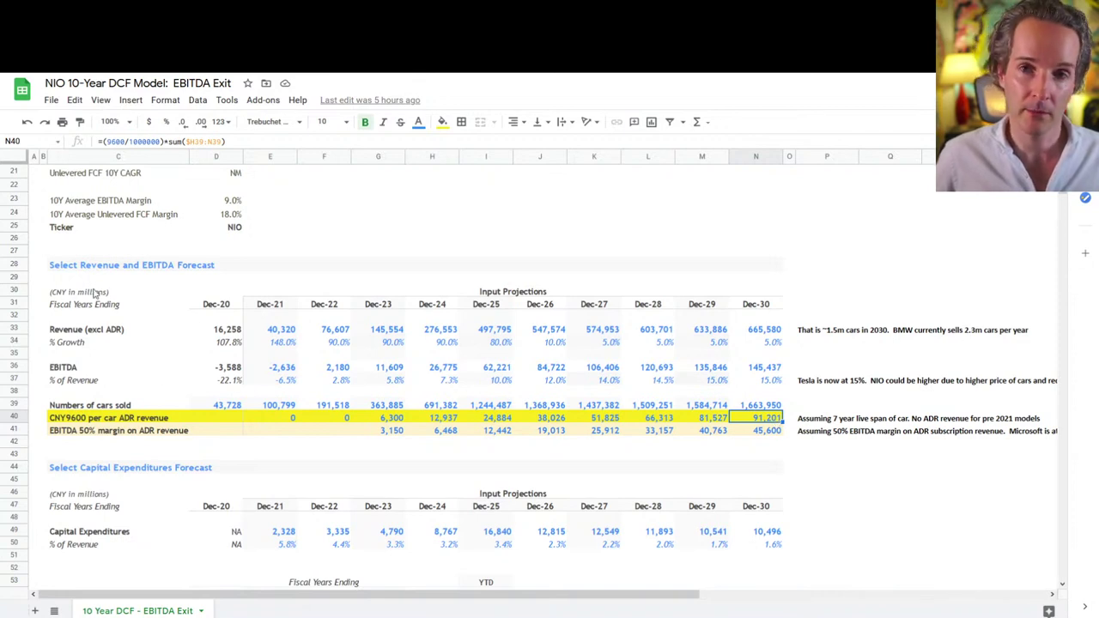
Check the Dec-30 EBITDA on ADR revenue and read the full margin assumption note, including its Microsoft comparison
click(752, 431)
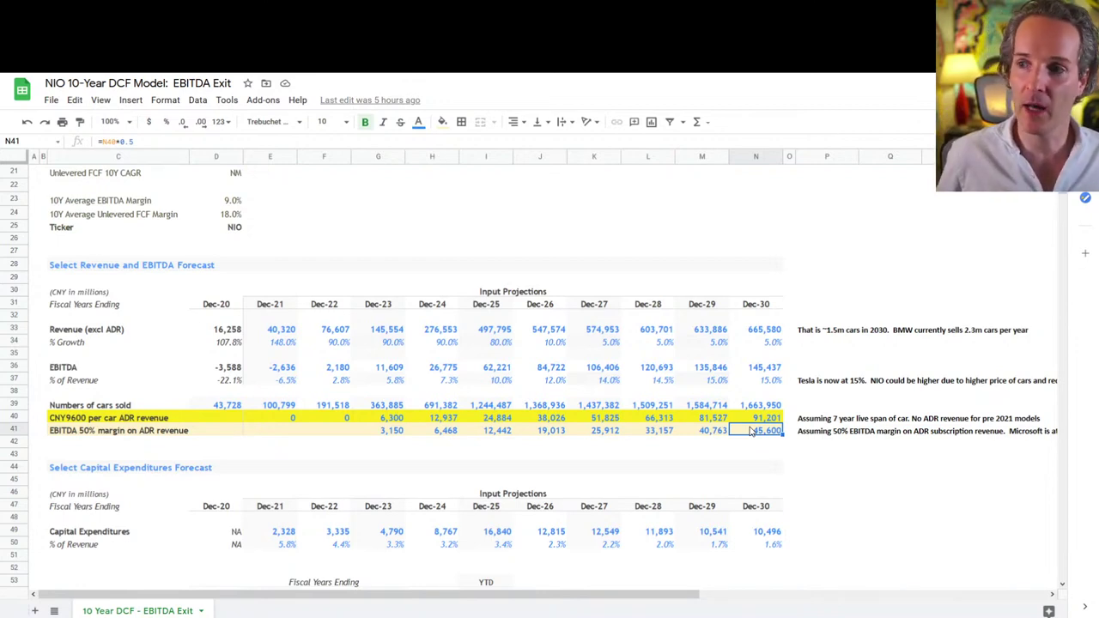
click(800, 437)
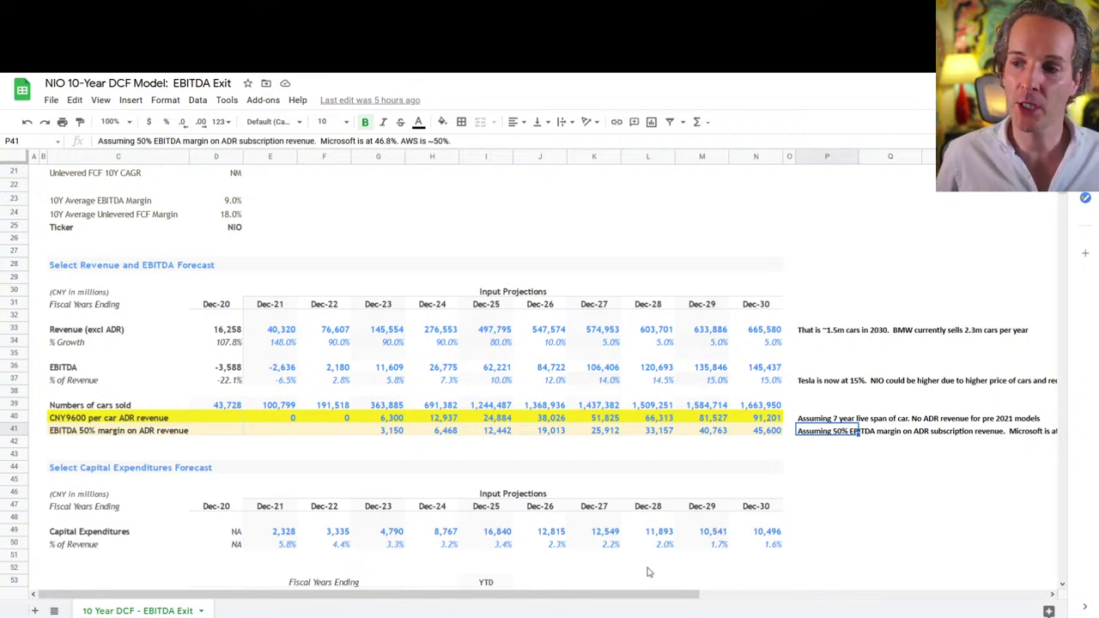
drag(653, 600, 825, 601)
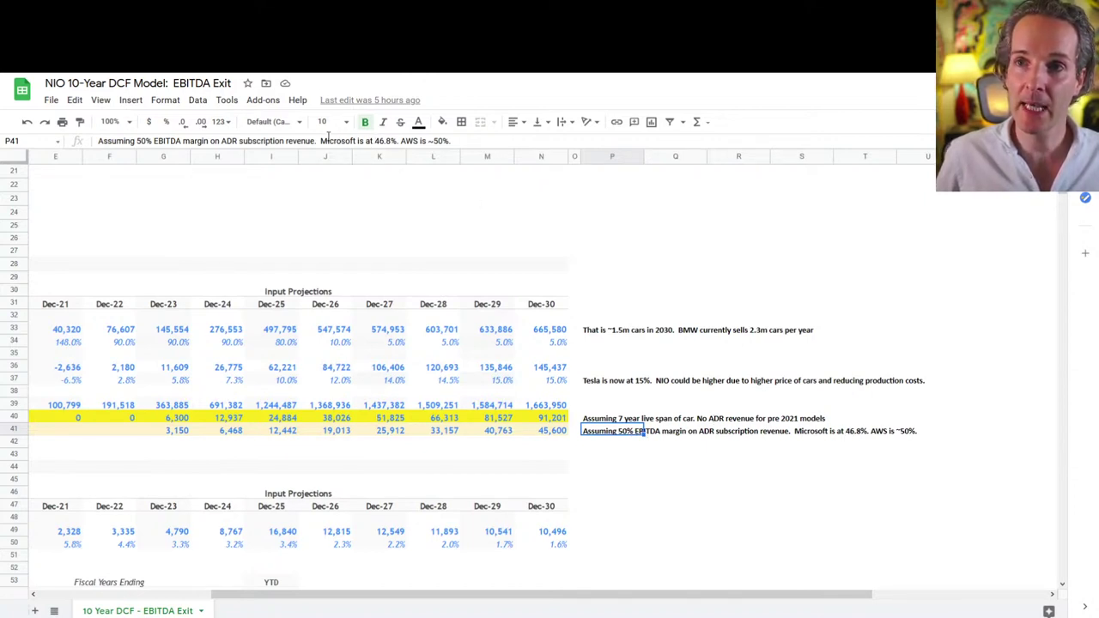
drag(320, 140, 399, 140)
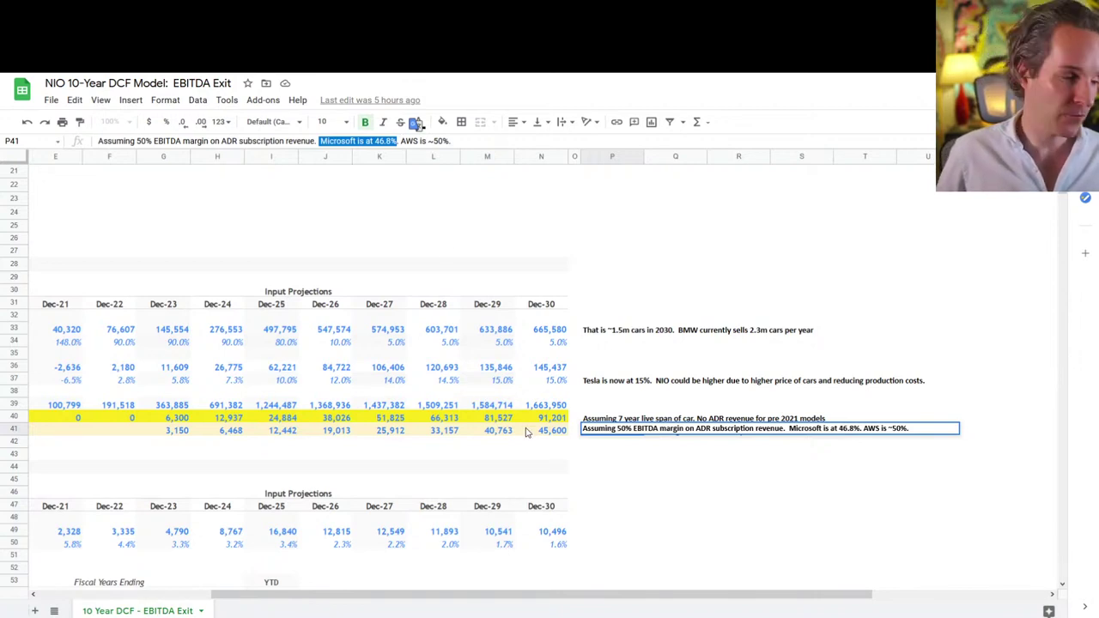
key(Escape)
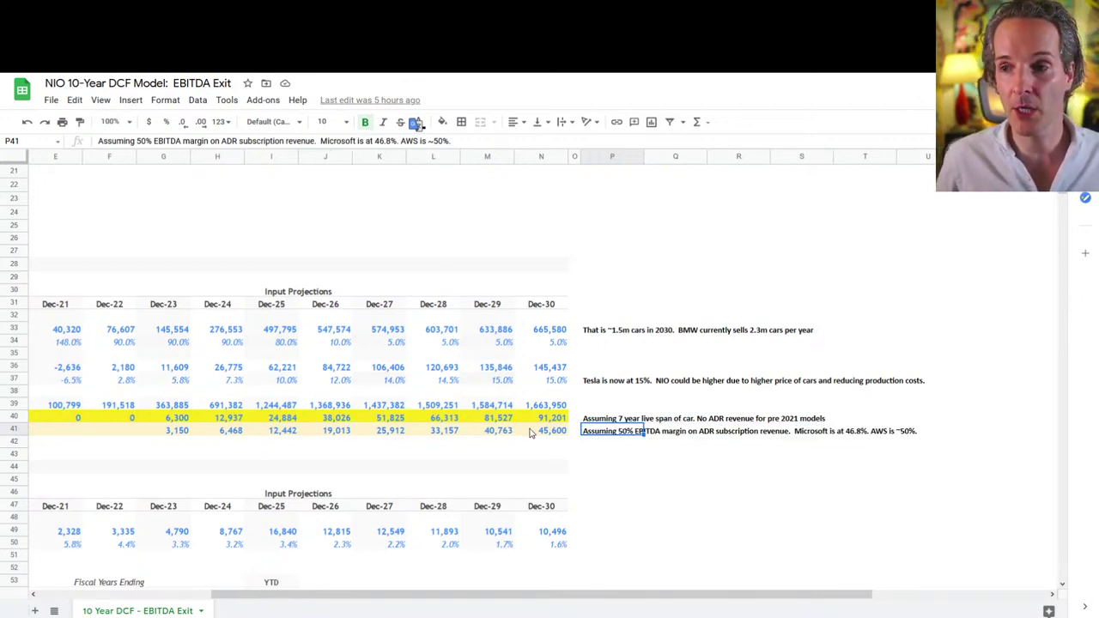
click(531, 432)
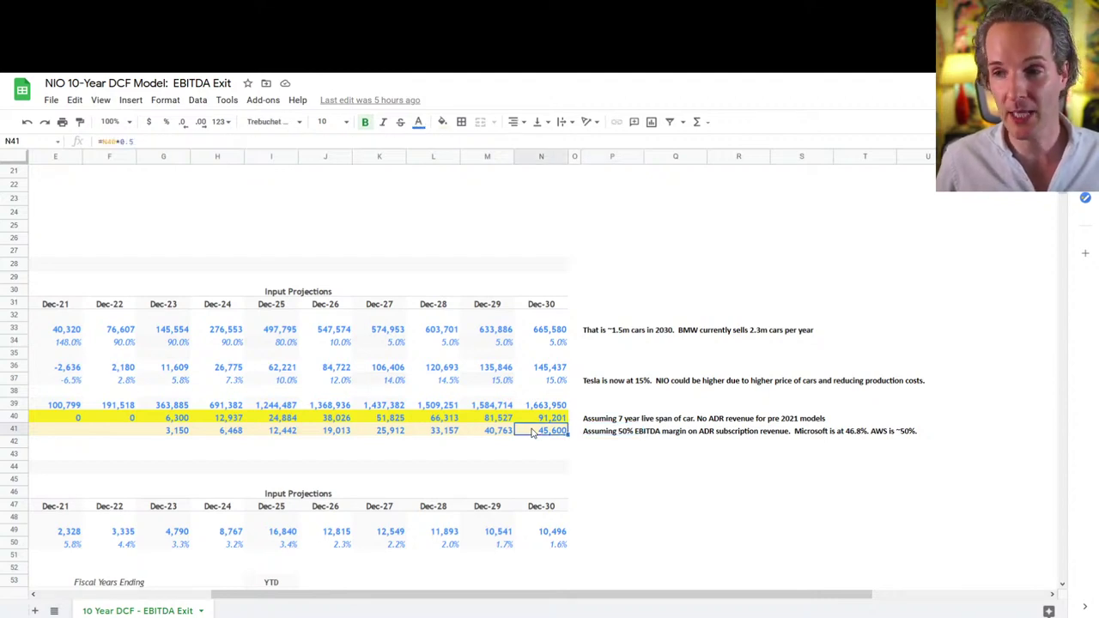
drag(512, 593, 331, 576)
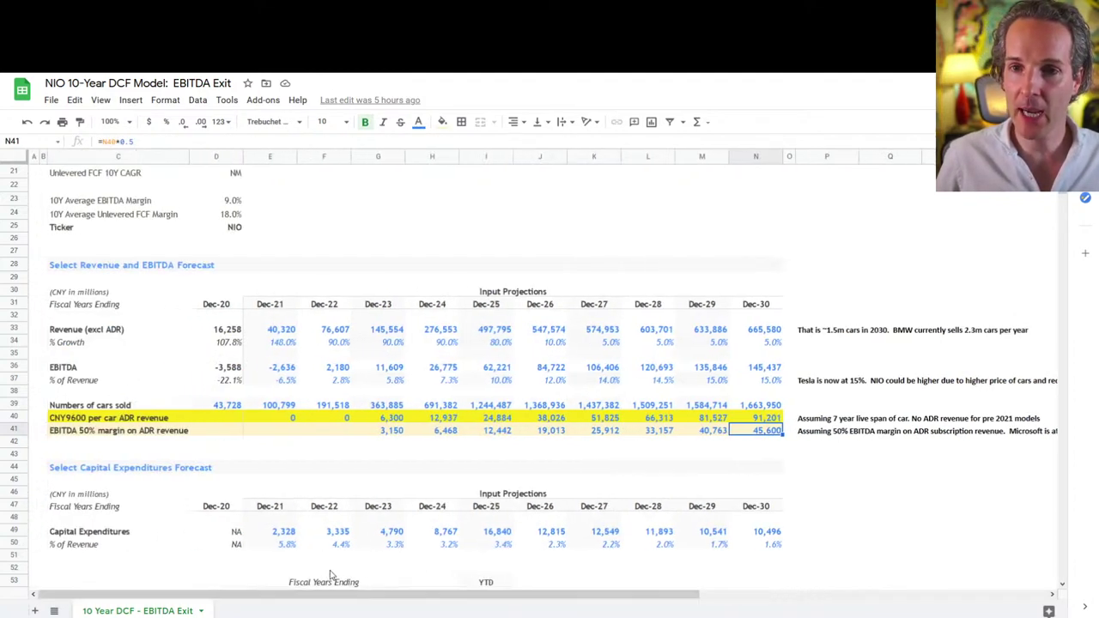
Remove the ADR EBITDA term +N41 from the Dec-30 EBITDA formula in N36
click(776, 369)
double_click(776, 369)
drag(334, 142, 362, 142)
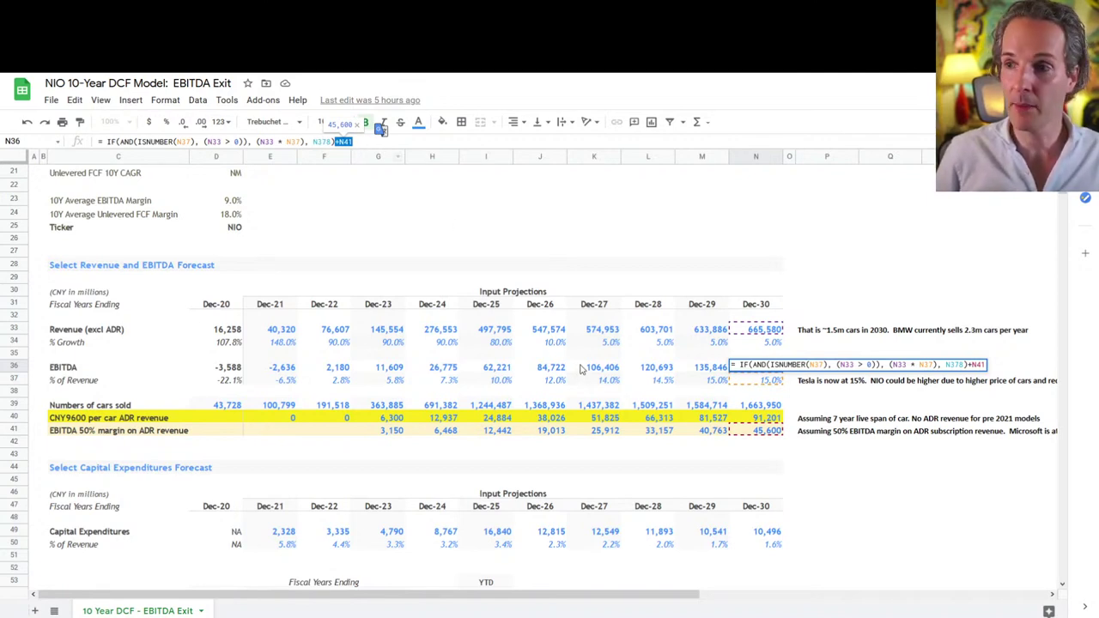
key(Return)
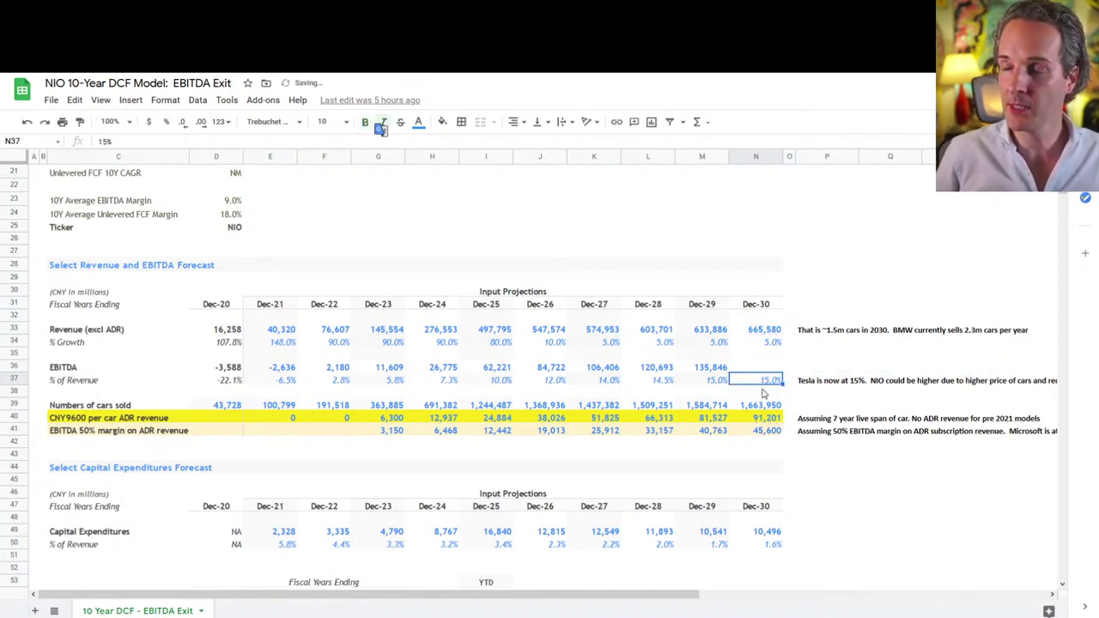
Add the Dec-30 ADR EBITDA from N41 back into the Dec-30 EBITDA formula in N36
click(770, 371)
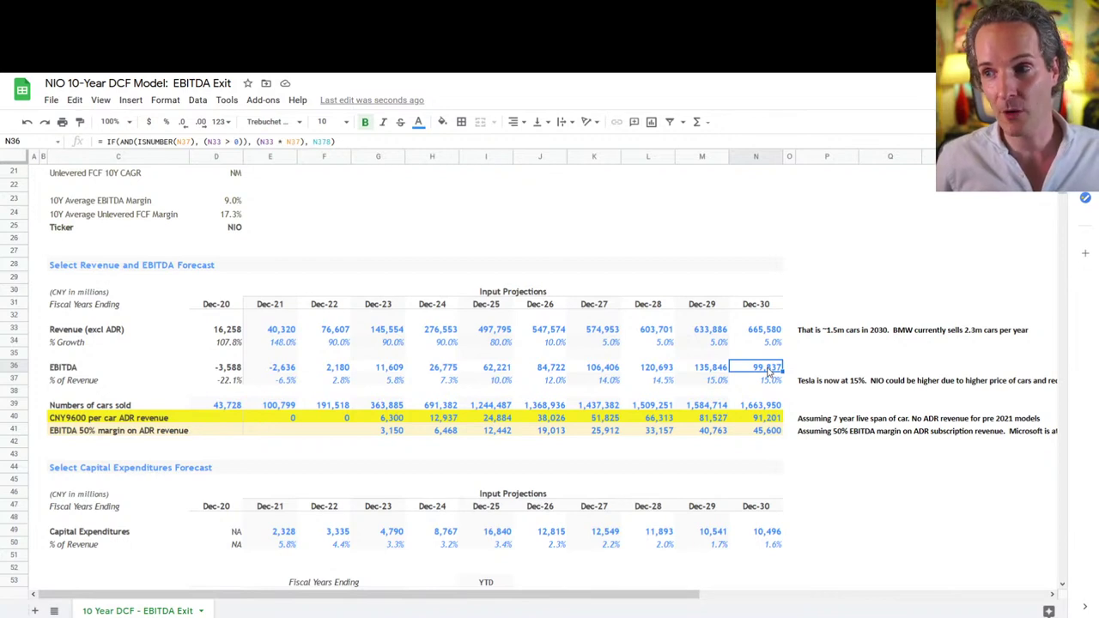
click(373, 143)
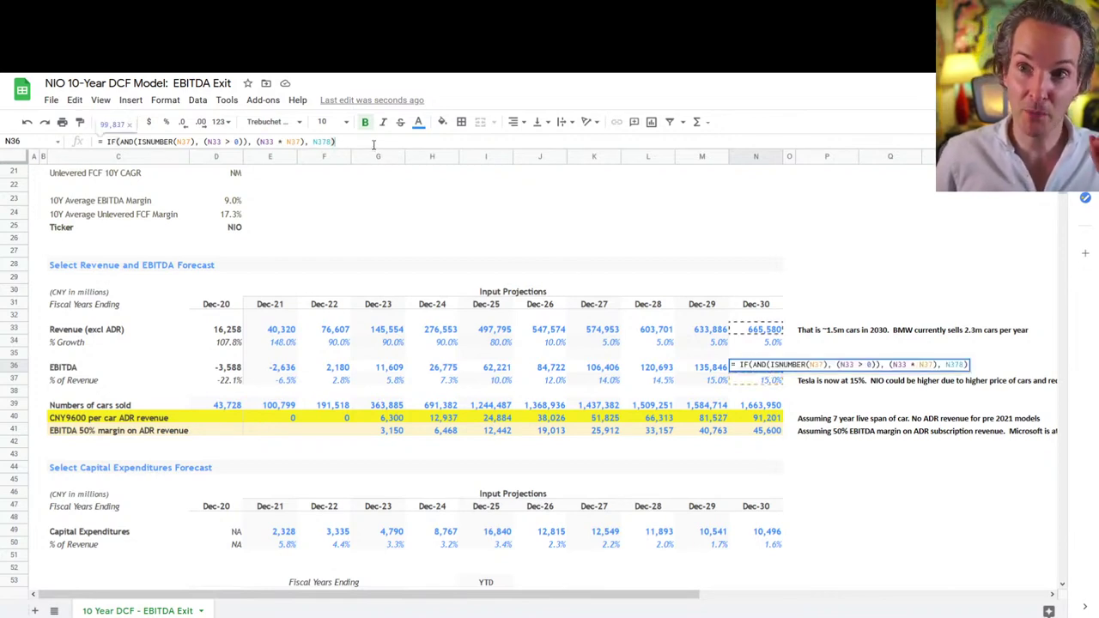
text(+)
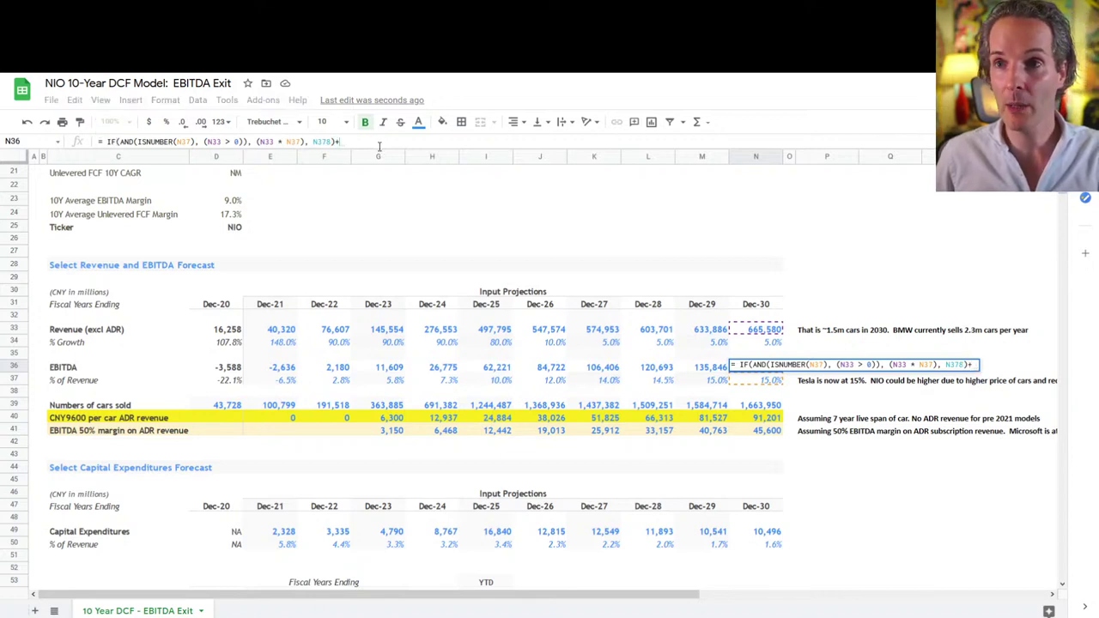
click(771, 432)
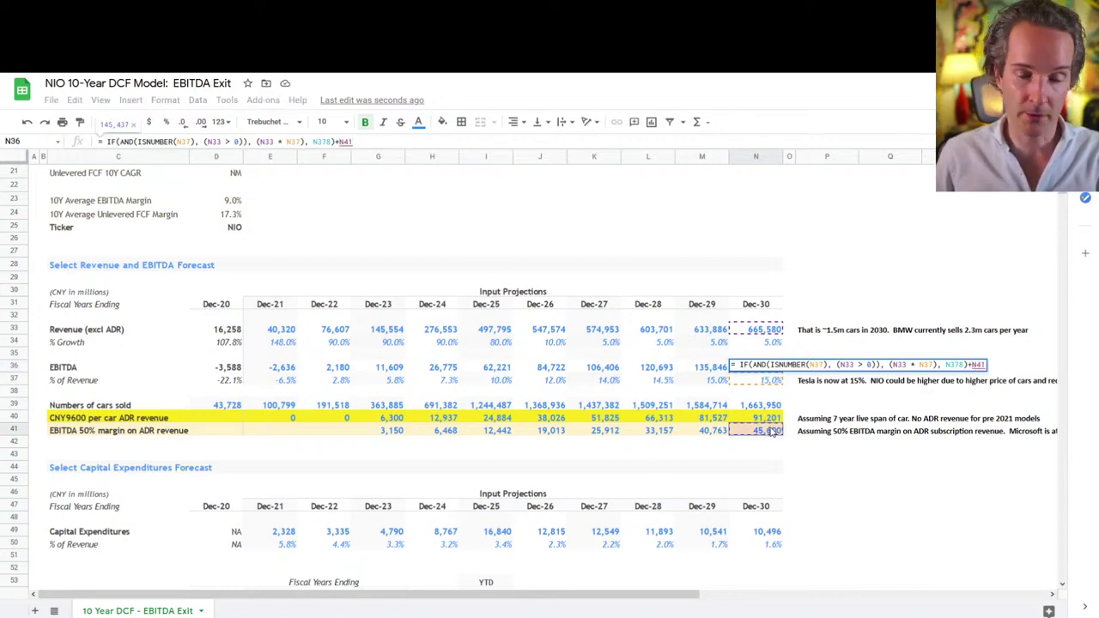
key(Return)
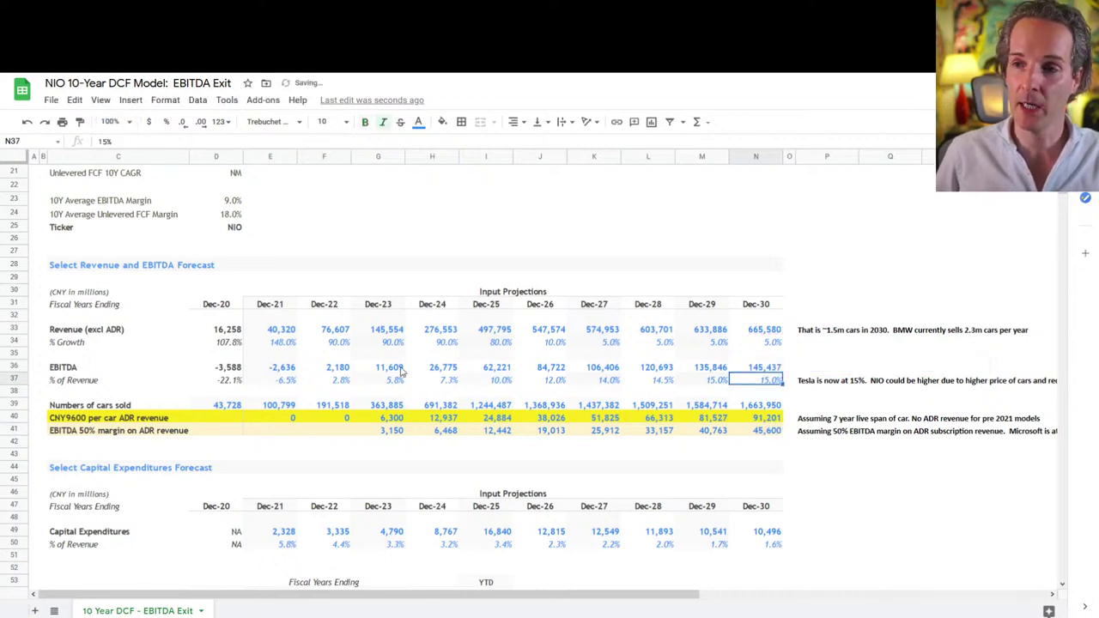
Undo the Dec-30 EBITDA formula edit to compare the fair value without ADR EBITDA, and restore the +N41 term
scroll(767, 405, up, 5)
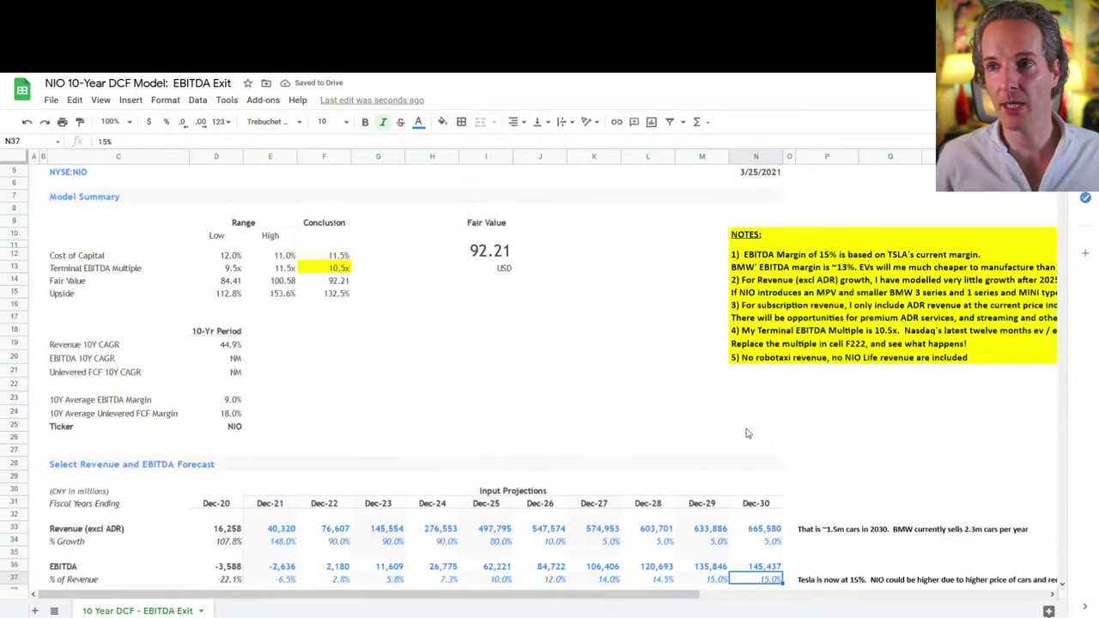
key(Up)
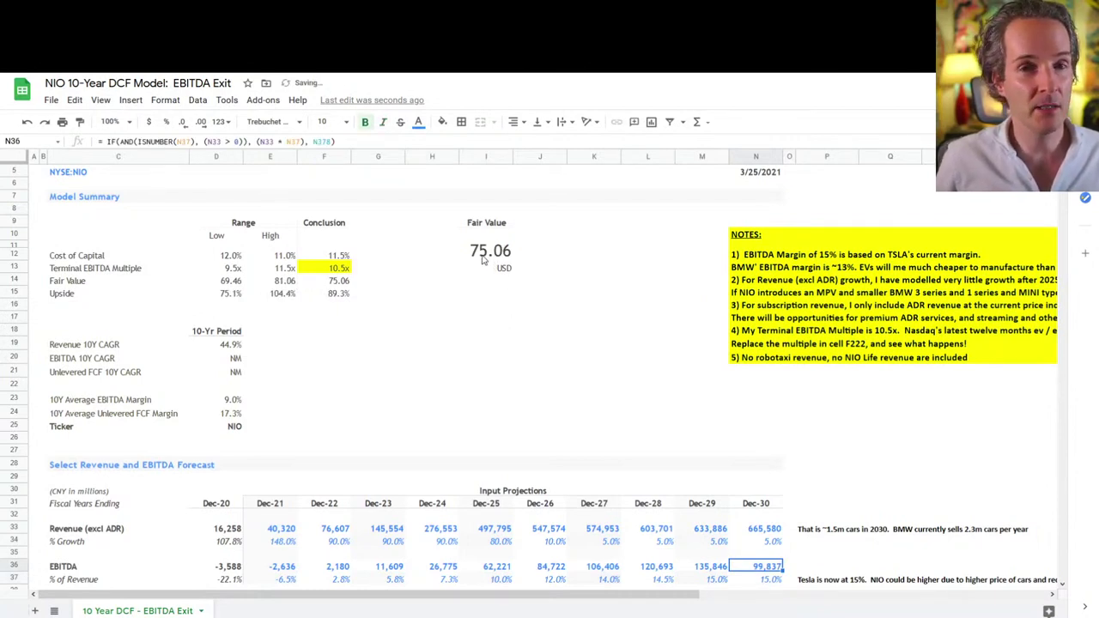
key(ctrl+z)
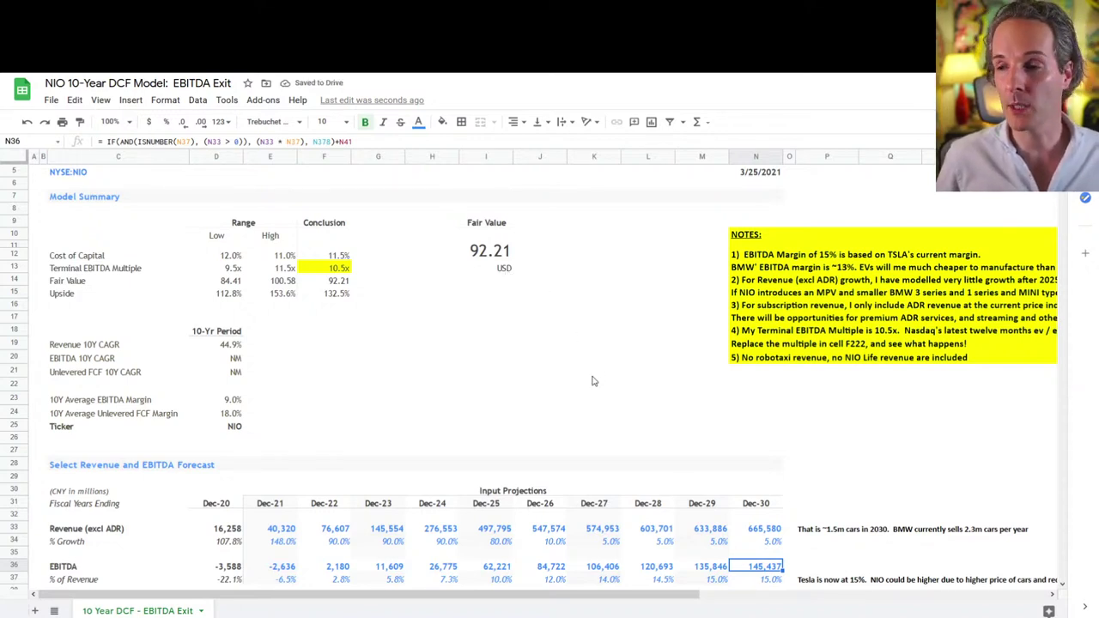
Examine the revenue growth rates for Dec-26 through Dec-30 against the fair value in the model summary
scroll(653, 414, down, 3)
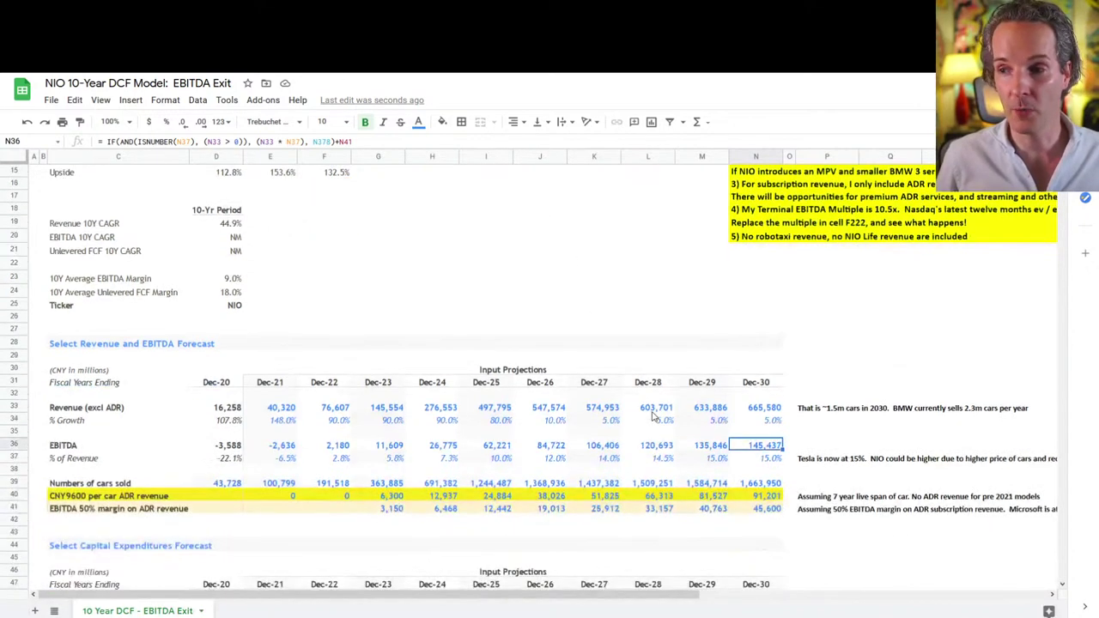
scroll(653, 417, up, 4)
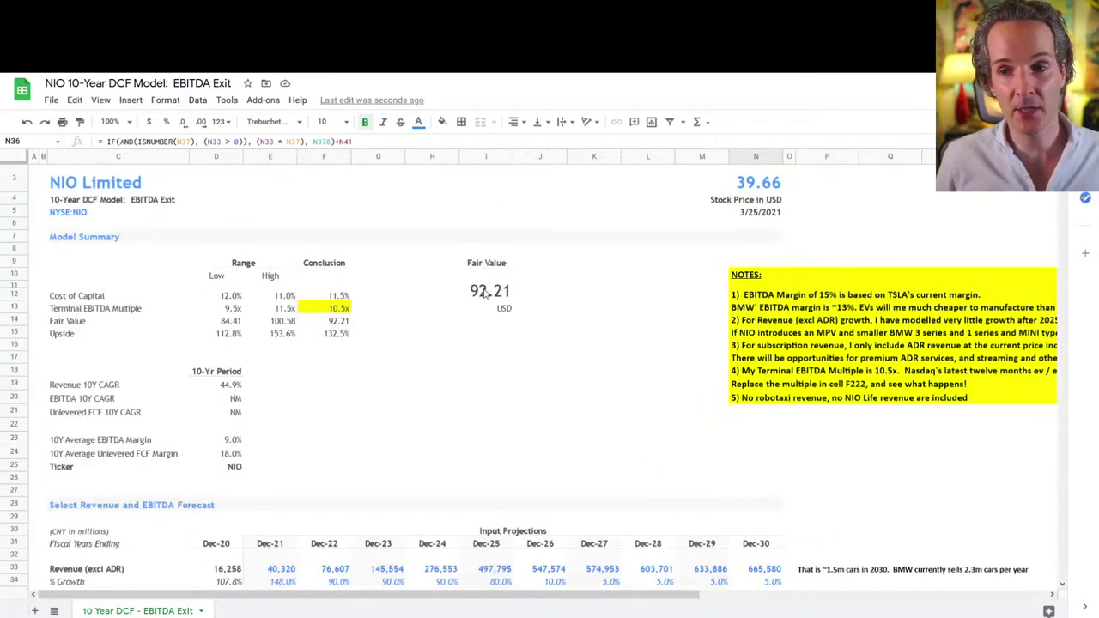
scroll(496, 339, down, 4)
drag(552, 420, 731, 418)
scroll(732, 418, up, 2)
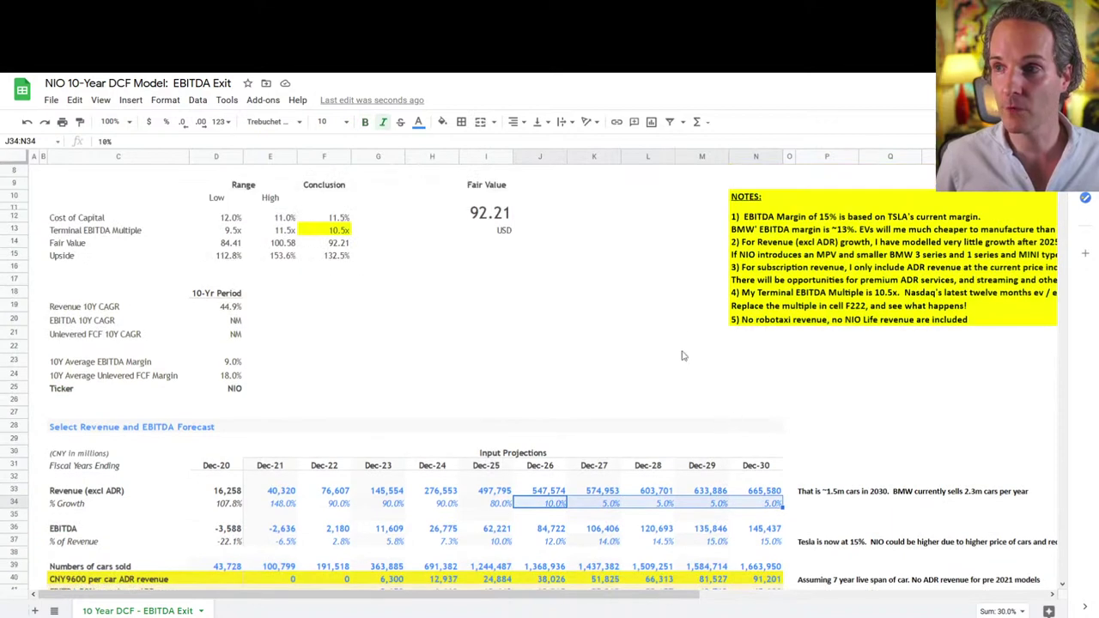
Read the first note on the 15% EBITDA margin and its comparison with BMW's margin
click(763, 219)
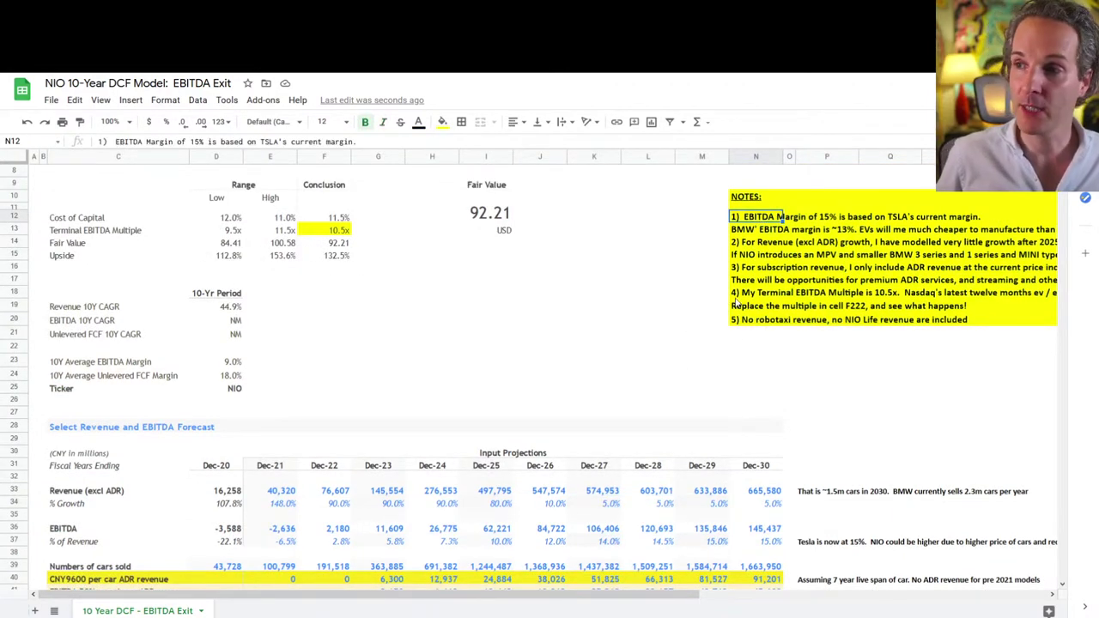
click(755, 234)
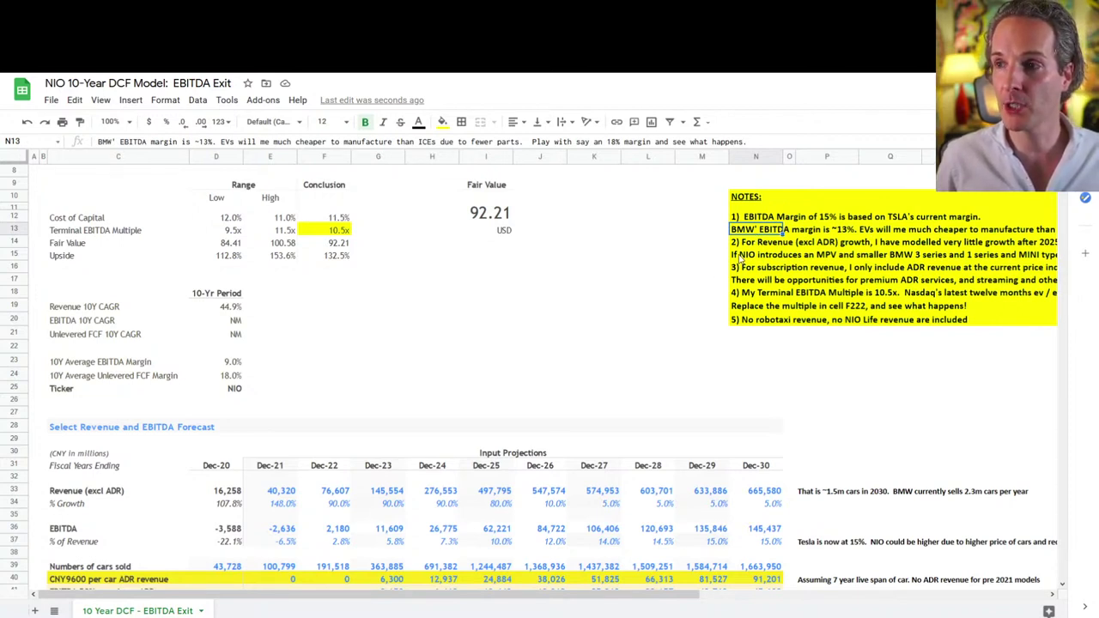
drag(747, 231, 894, 233)
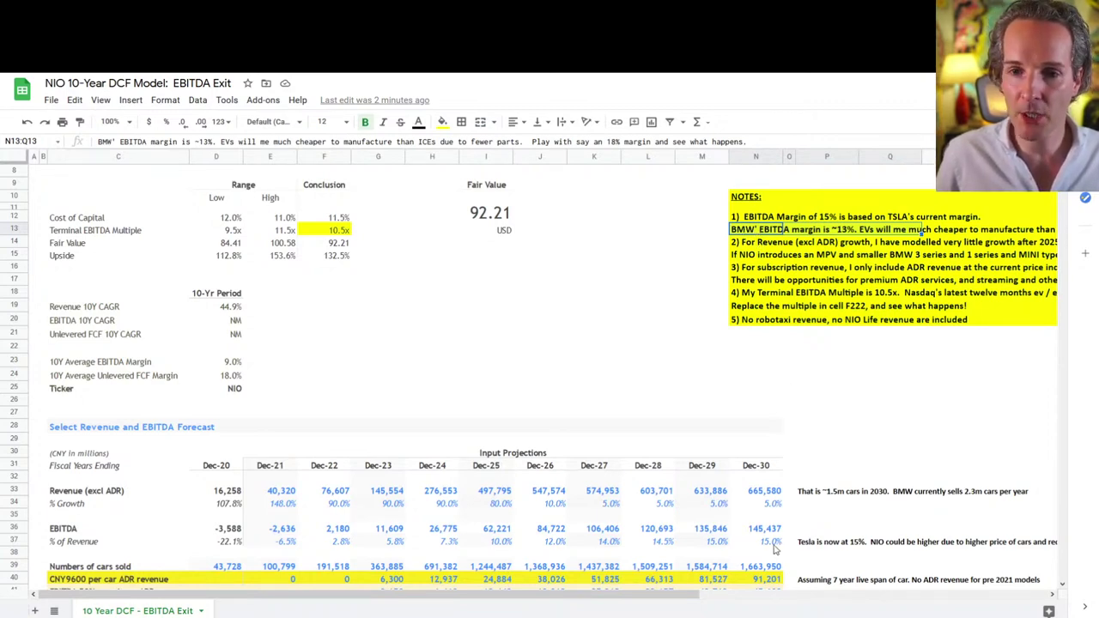
Try an 18.9% EBITDA percentage of revenue for Dec-30, check the fair value, and undo the change
click(775, 547)
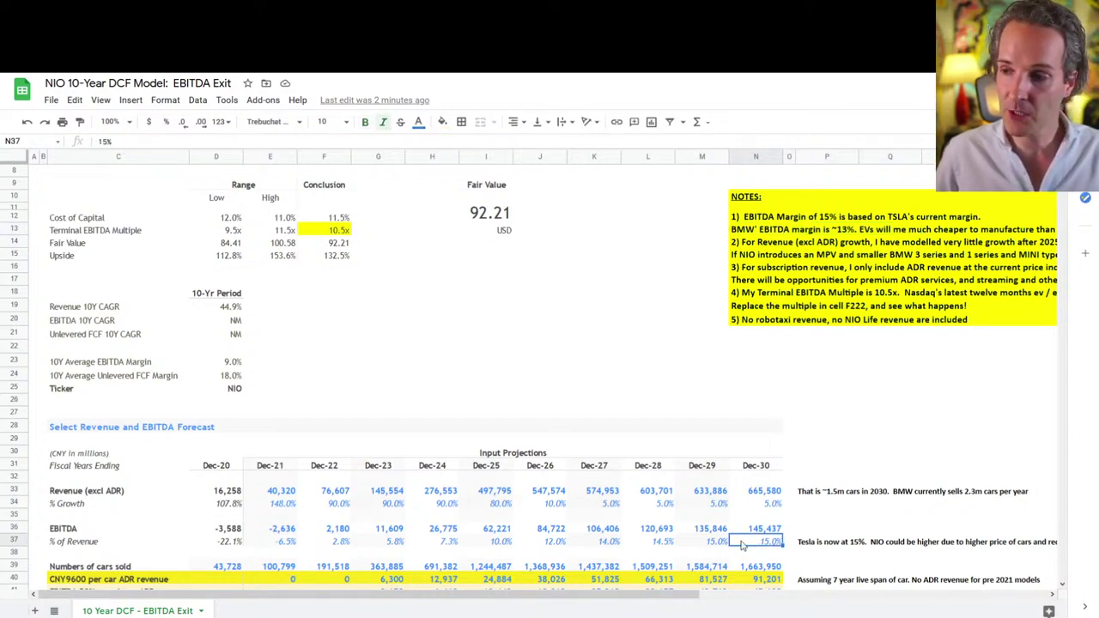
text(18.9)
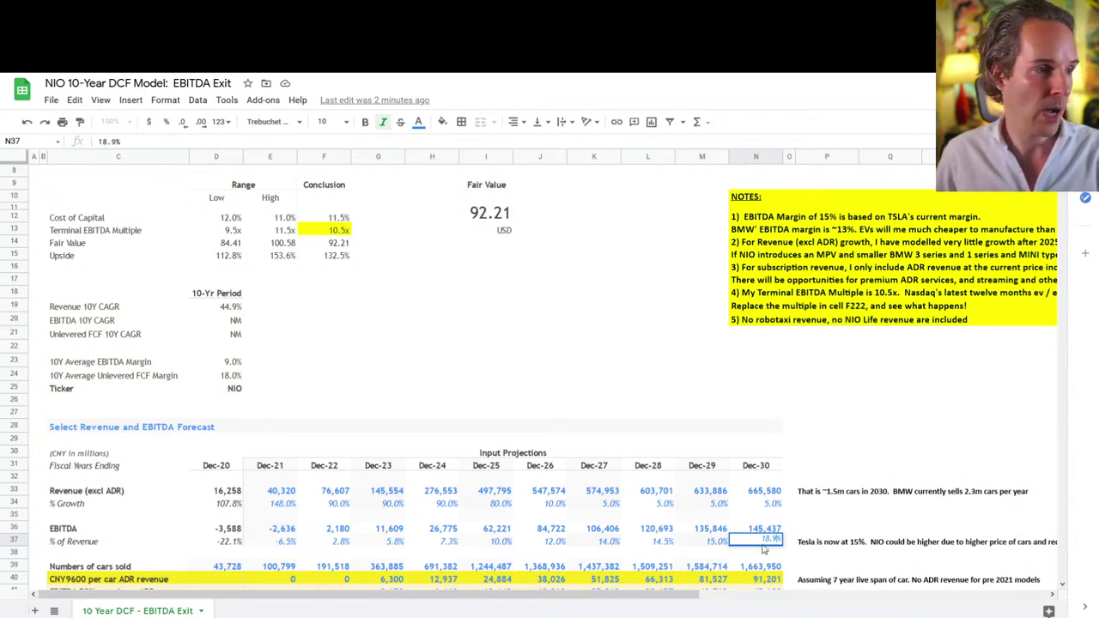
key(Return)
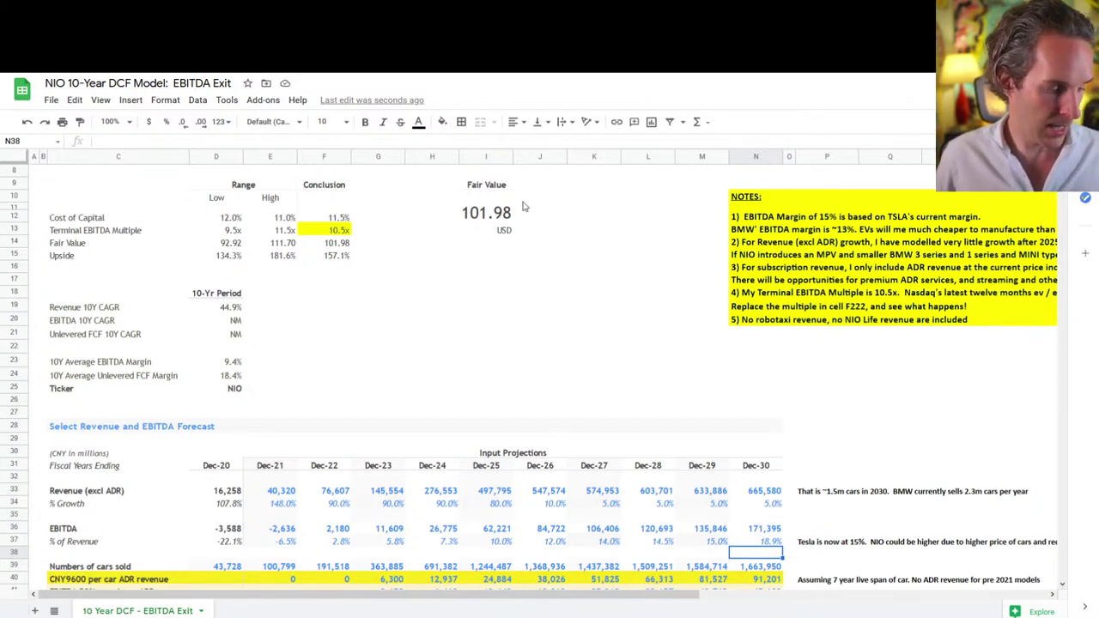
key(ctrl+z)
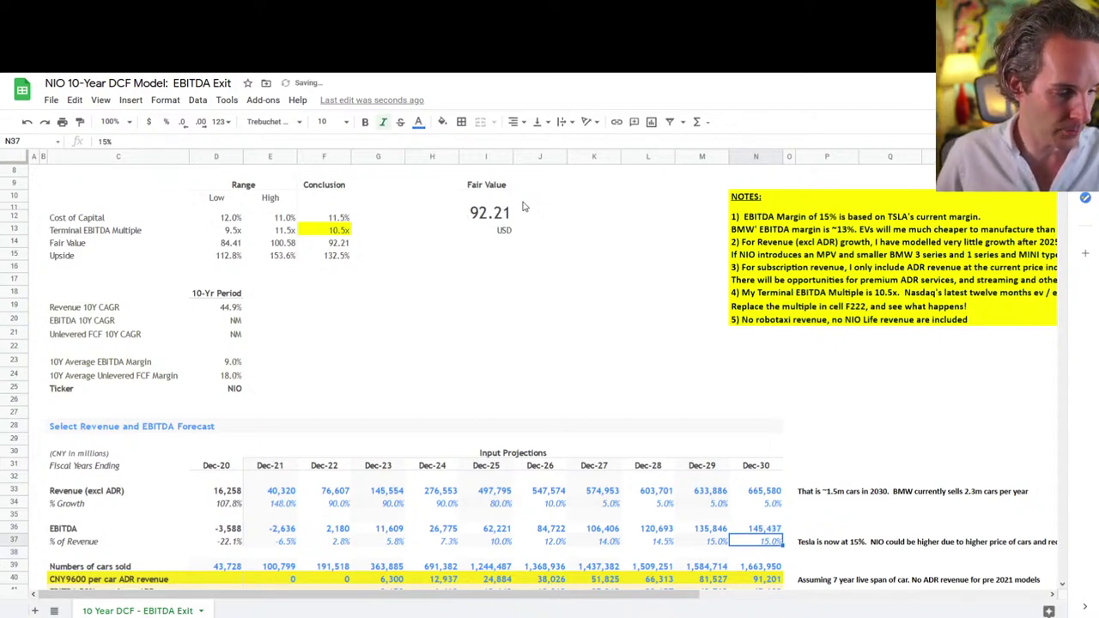
Enter 10 in cell M13 beside the notes and format it as currency
click(702, 232)
text(10)
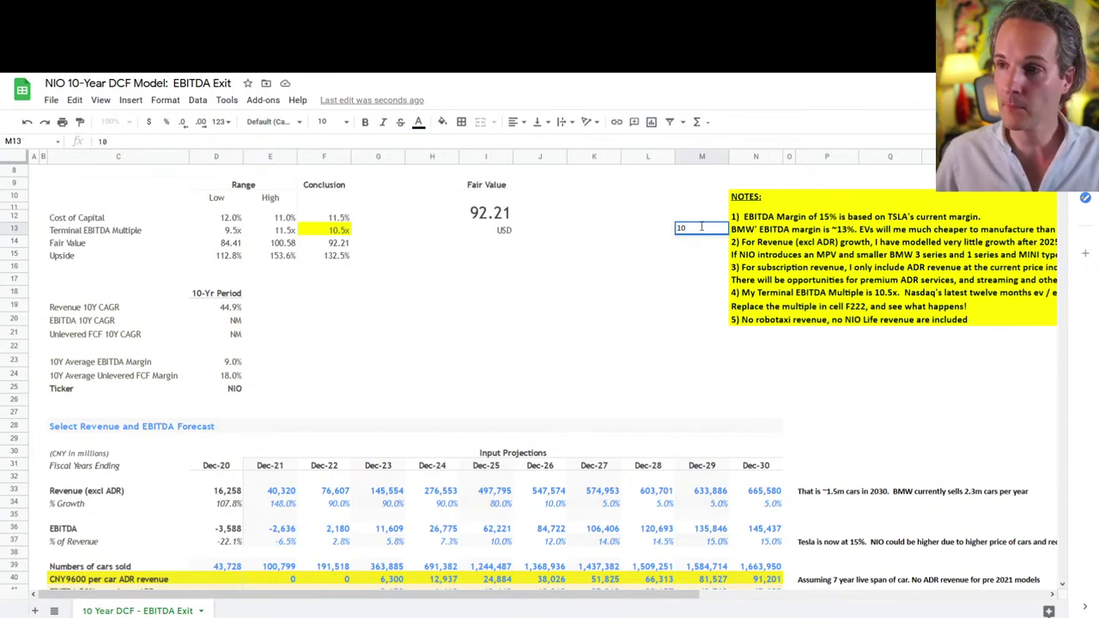
key(Return)
key(Up)
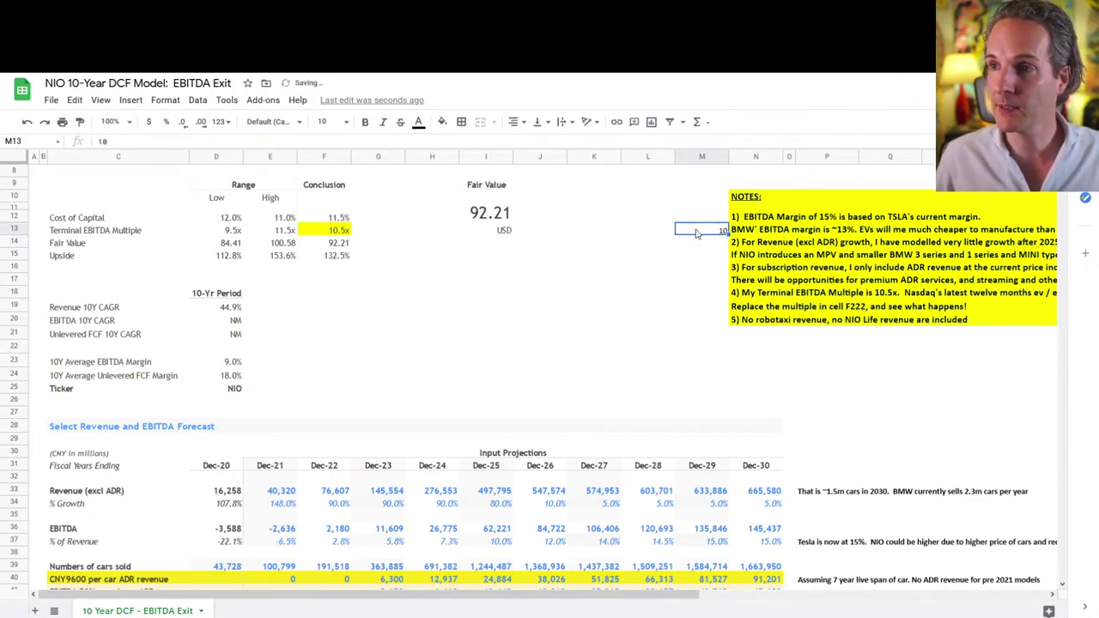
click(149, 121)
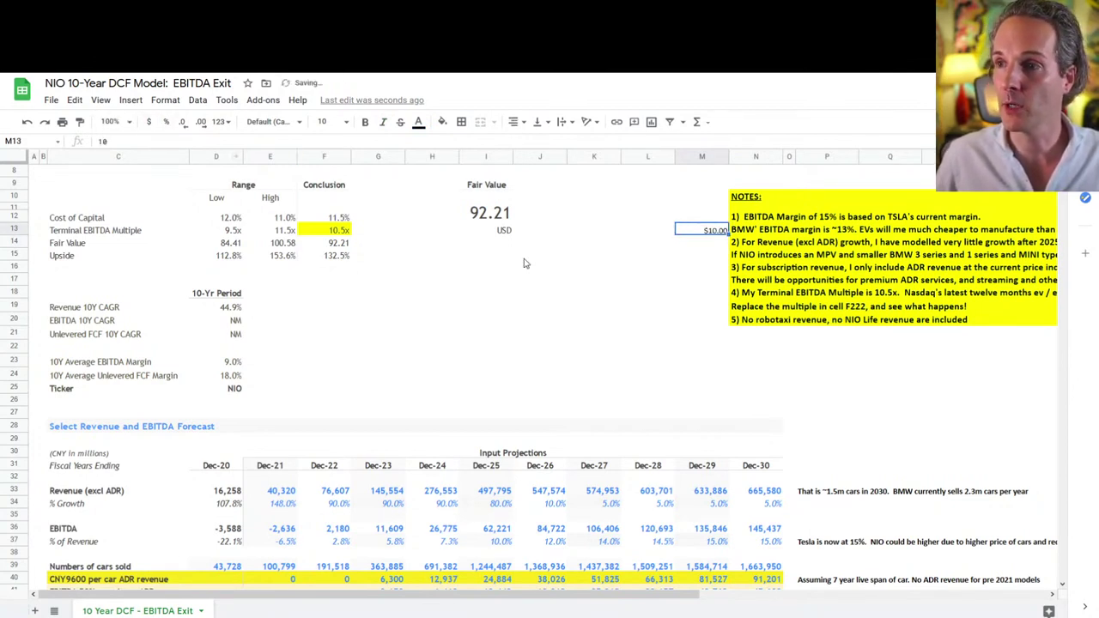
Label the $10.00 amount by entering "18.9% margin" in cell L13
click(660, 230)
text(1)
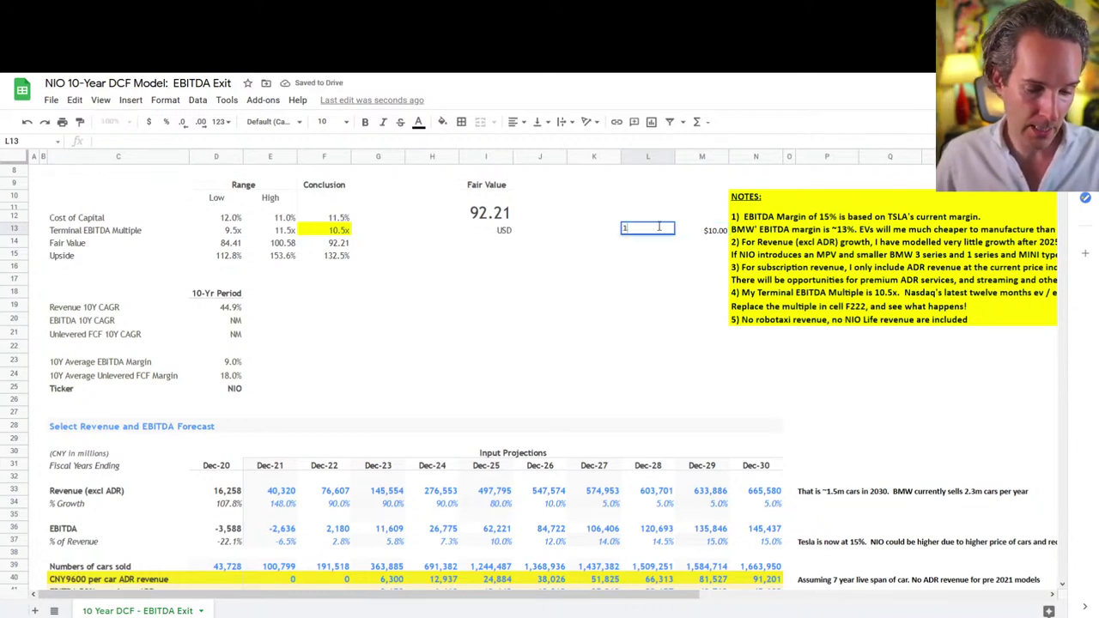
text(8.9% margin)
key(Return)
Set the Dec-30 EBITDA percentage of revenue to 18.9% and check the resulting fair value
scroll(714, 307, down, 3)
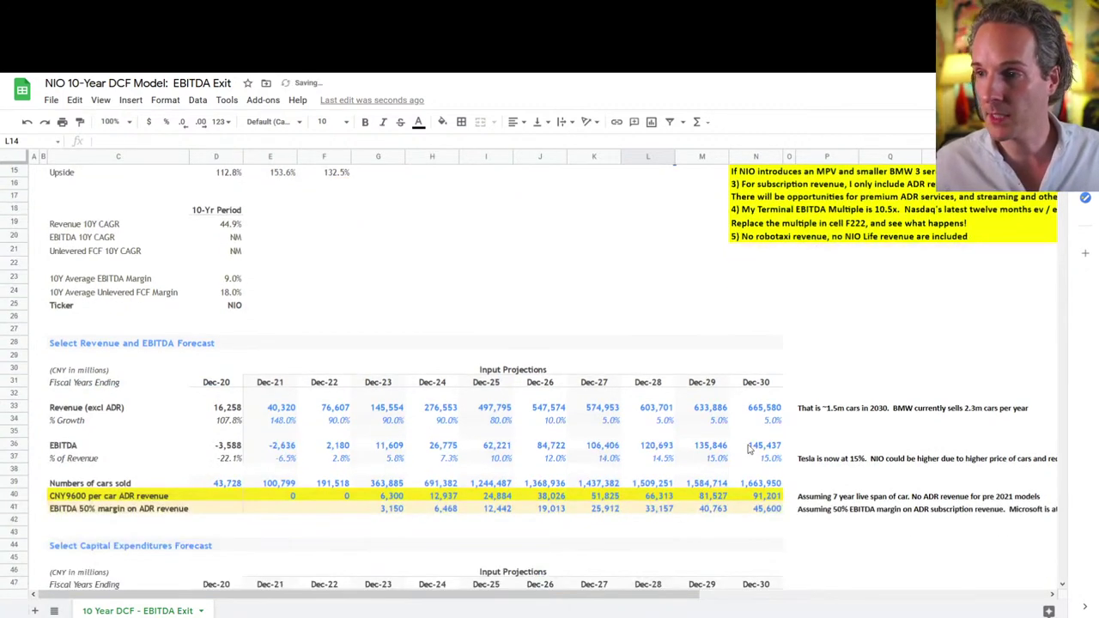
click(760, 460)
text(18.9%)
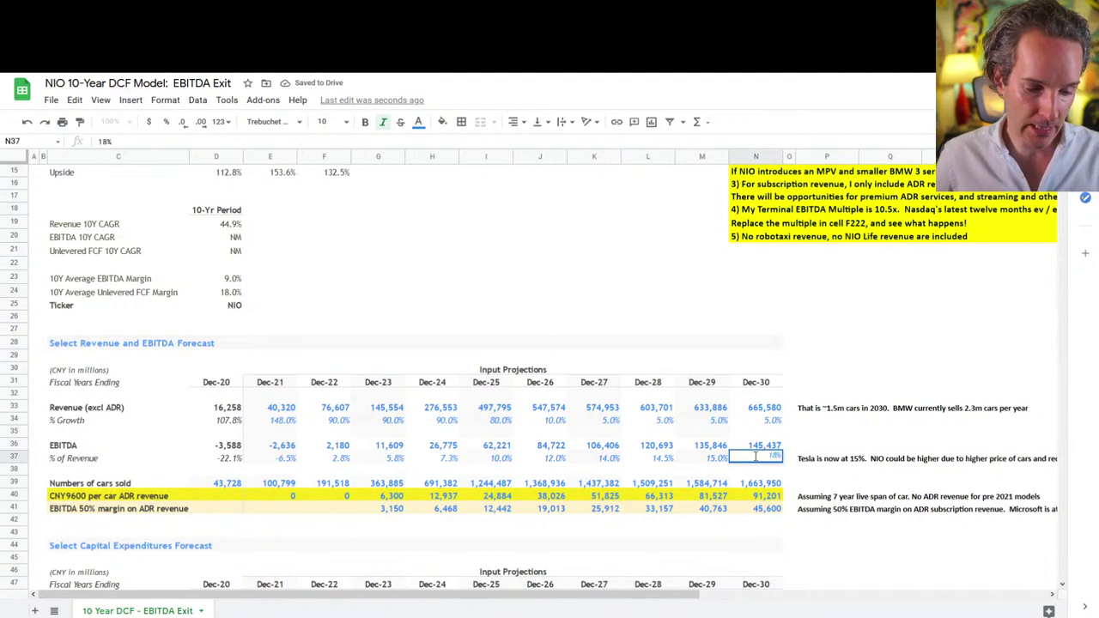
key(Return)
scroll(760, 460, up, 2)
click(777, 499)
scroll(778, 501, up, 1)
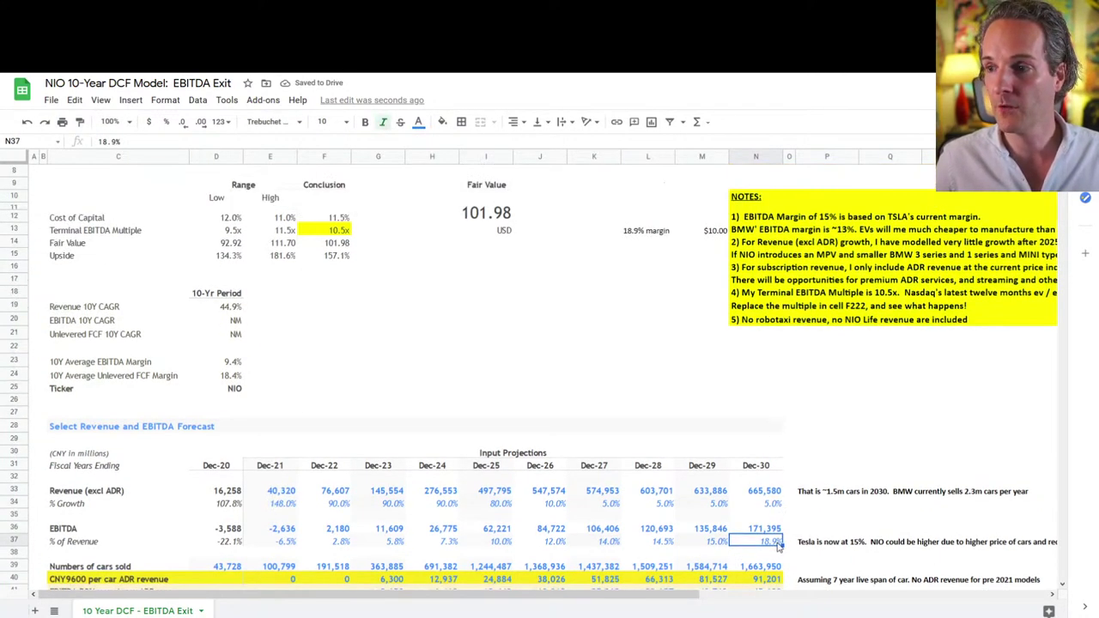
Try the 18.9% EBITDA percentage in Dec-29 as well, and undo the Dec-29 and Dec-30 margin changes
drag(716, 536, 720, 540)
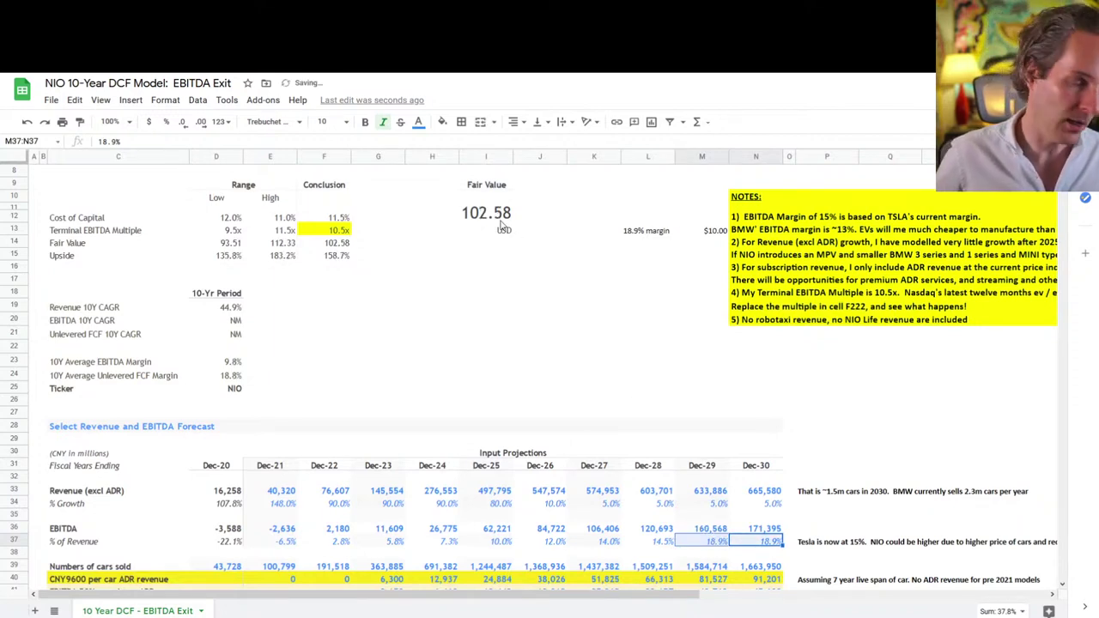
key(ctrl+z)
key(ctrl+z)
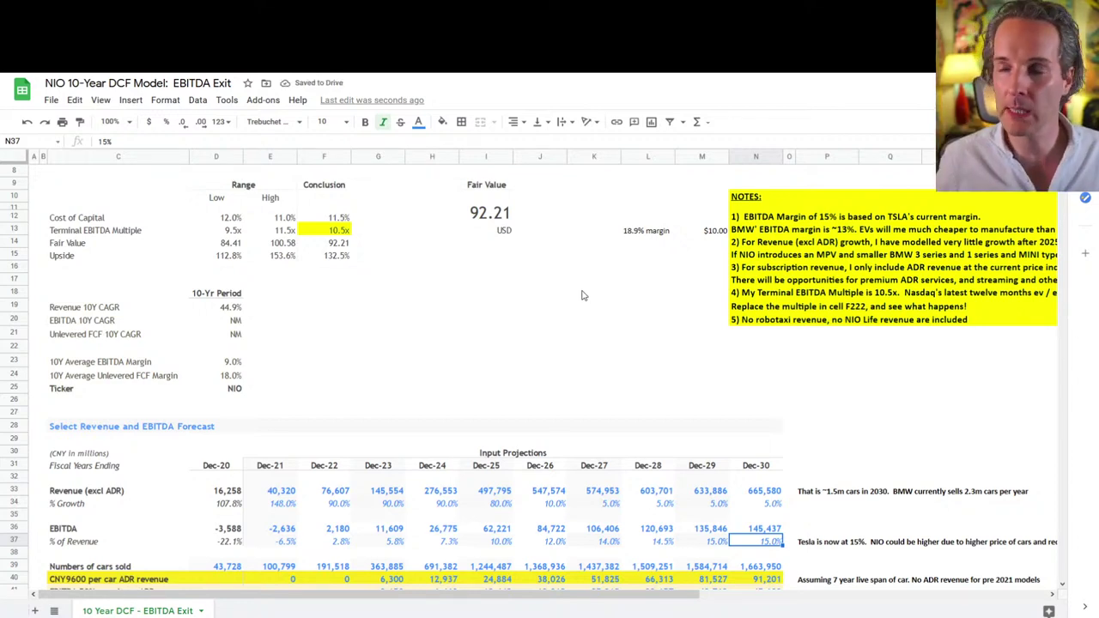
Read the second note on revenue growth after 2025 and check it against the Dec-26 growth rate and cars sold
scroll(678, 359, down, 1)
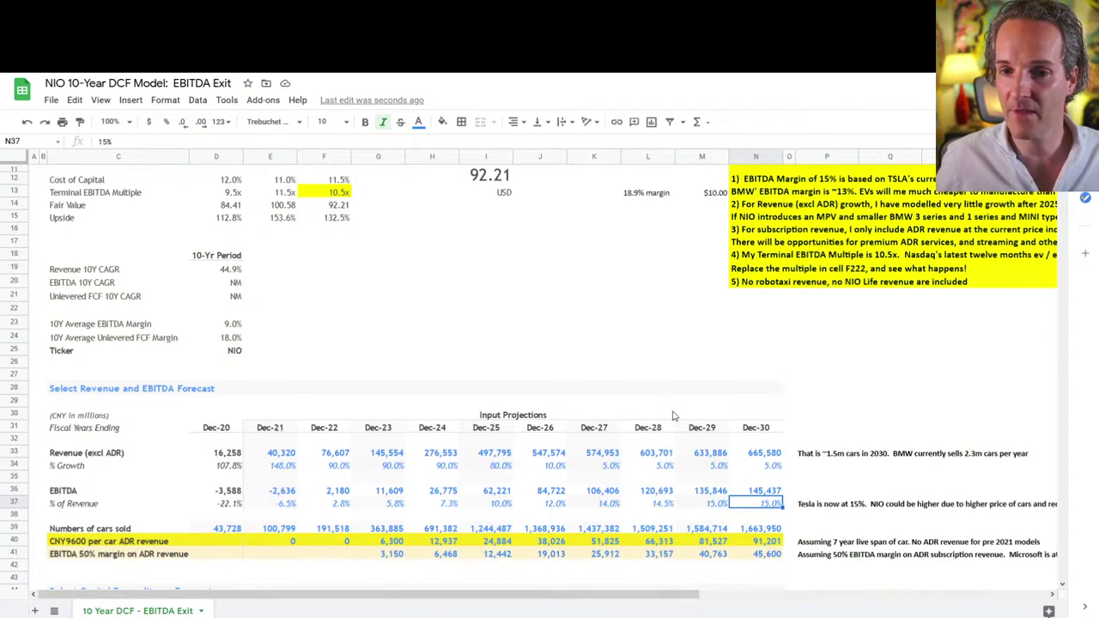
scroll(675, 451, up, 2)
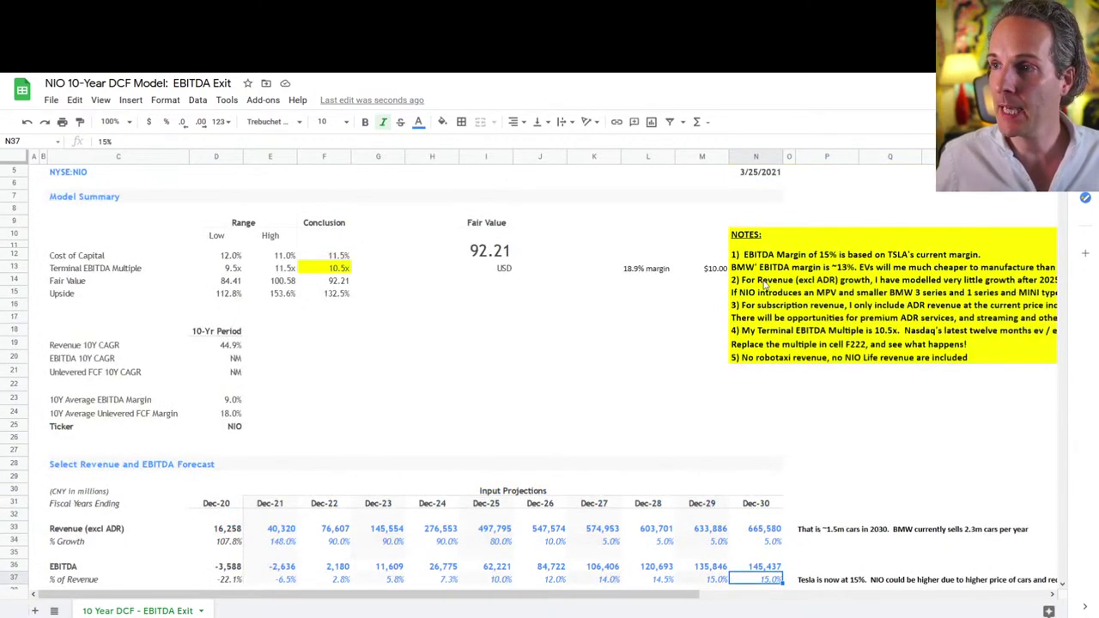
click(764, 287)
drag(678, 597, 707, 597)
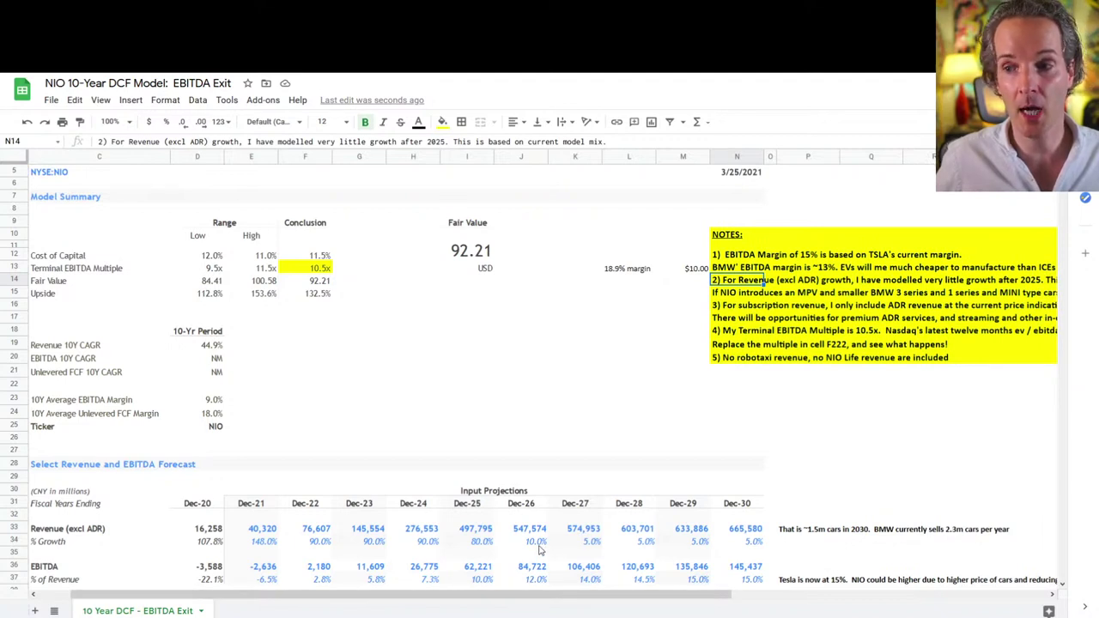
click(537, 543)
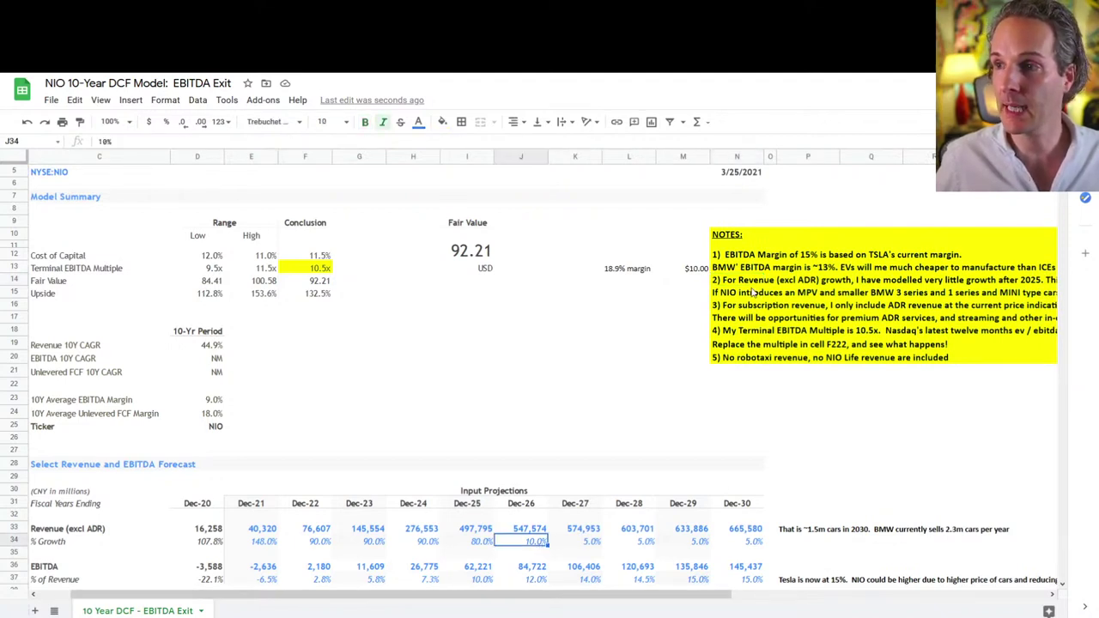
click(756, 283)
scroll(786, 584, right, 3)
scroll(786, 584, left, 3)
scroll(589, 531, down, 2)
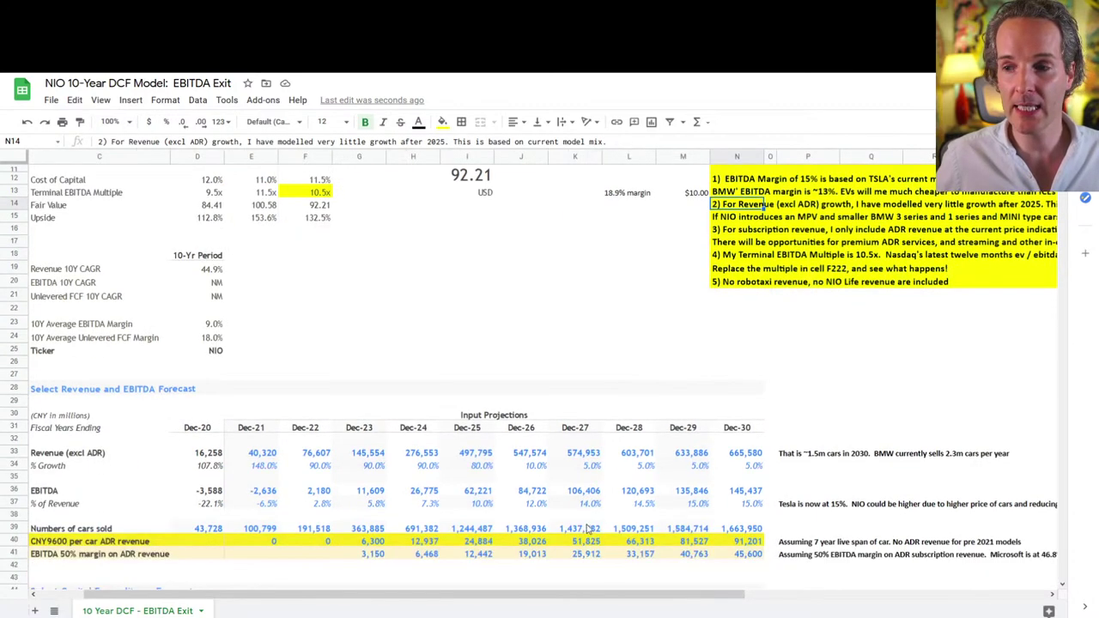
click(541, 530)
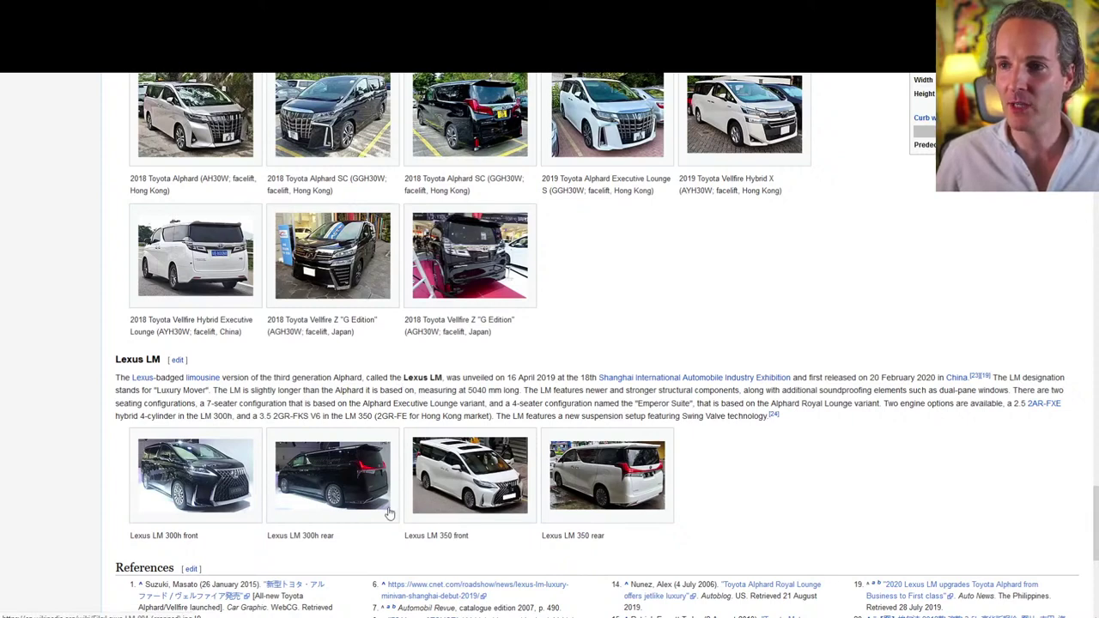
Look through the Toyota Alphard and Lexus LM photos, and return to the spreadsheet note about NIO introducing an MPV and smaller cars
scroll(389, 513, up, 1)
scroll(389, 513, up, 1)
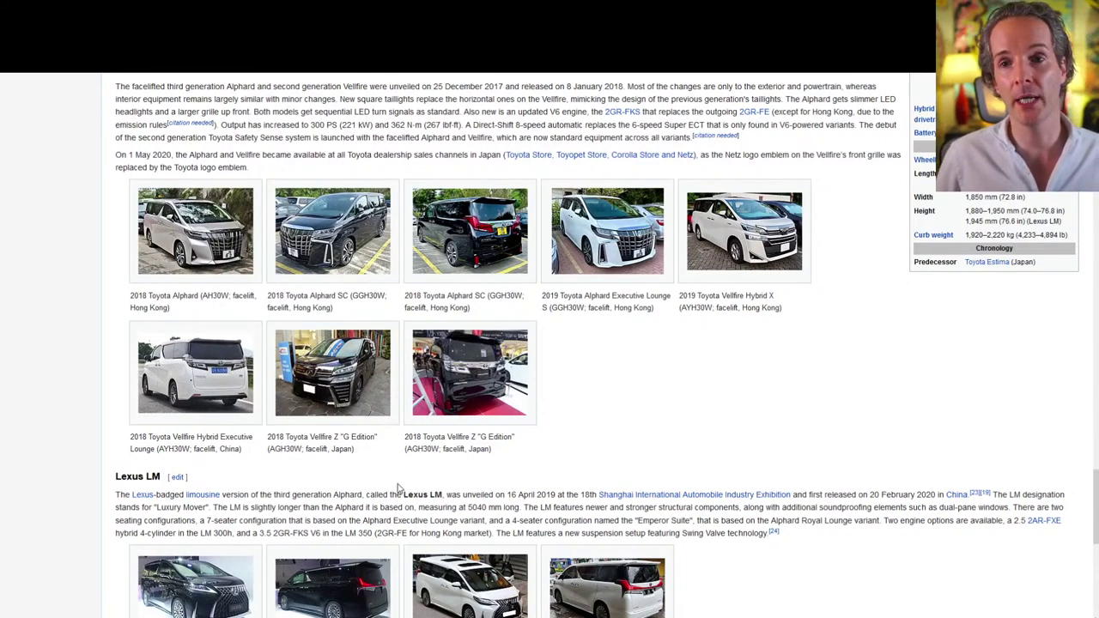
scroll(448, 454, down, 1)
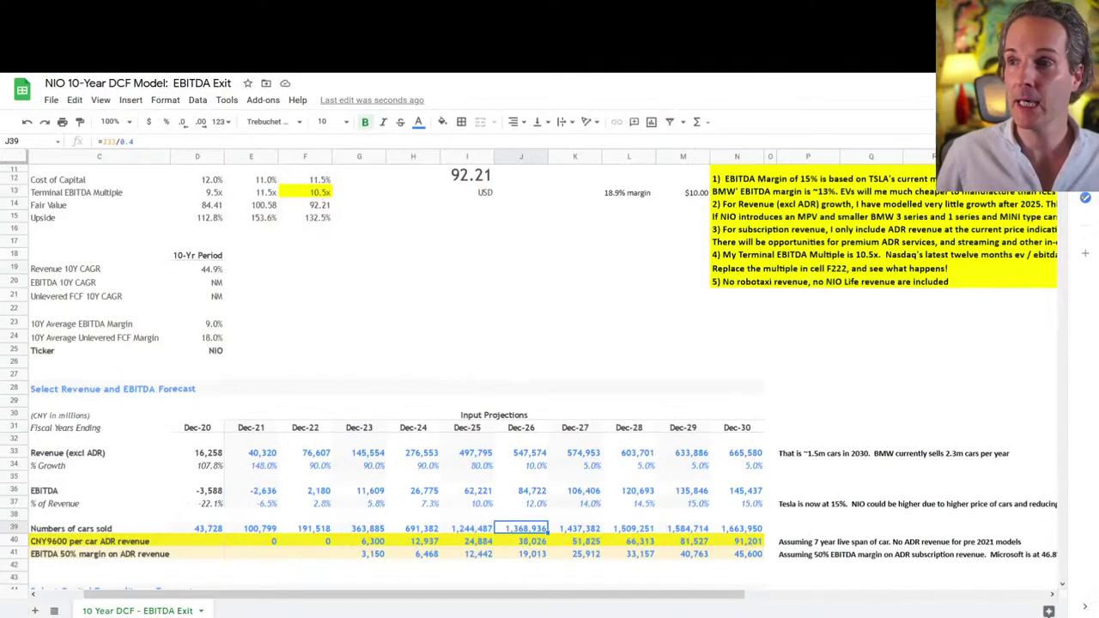
click(905, 219)
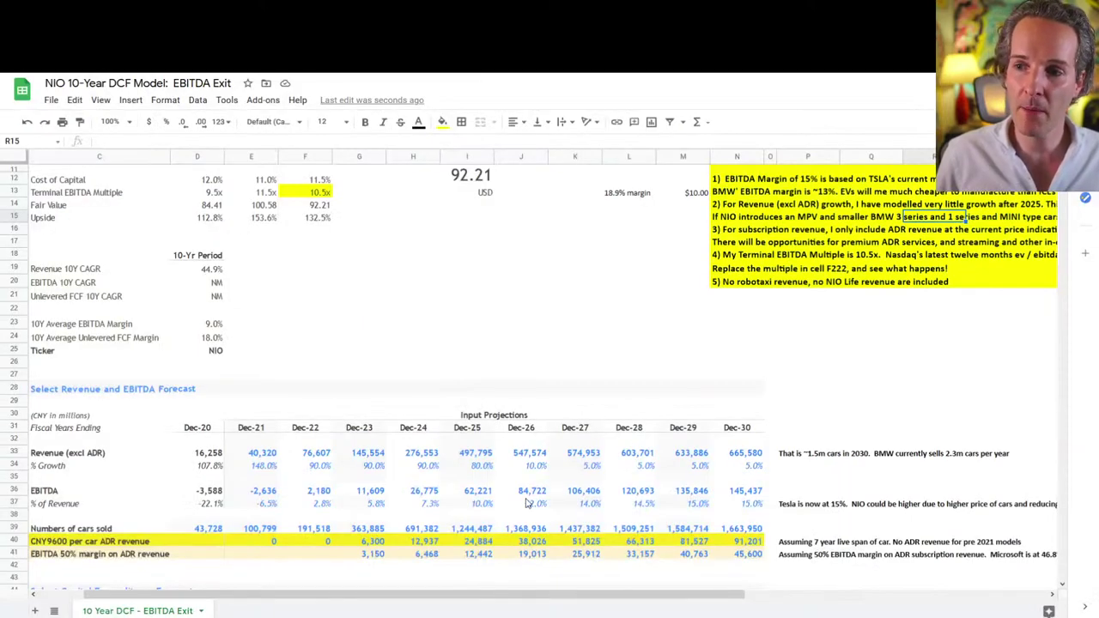
Fill the 10% Dec-26 revenue growth rate across to Dec-30 to test its effect on fair value
click(534, 467)
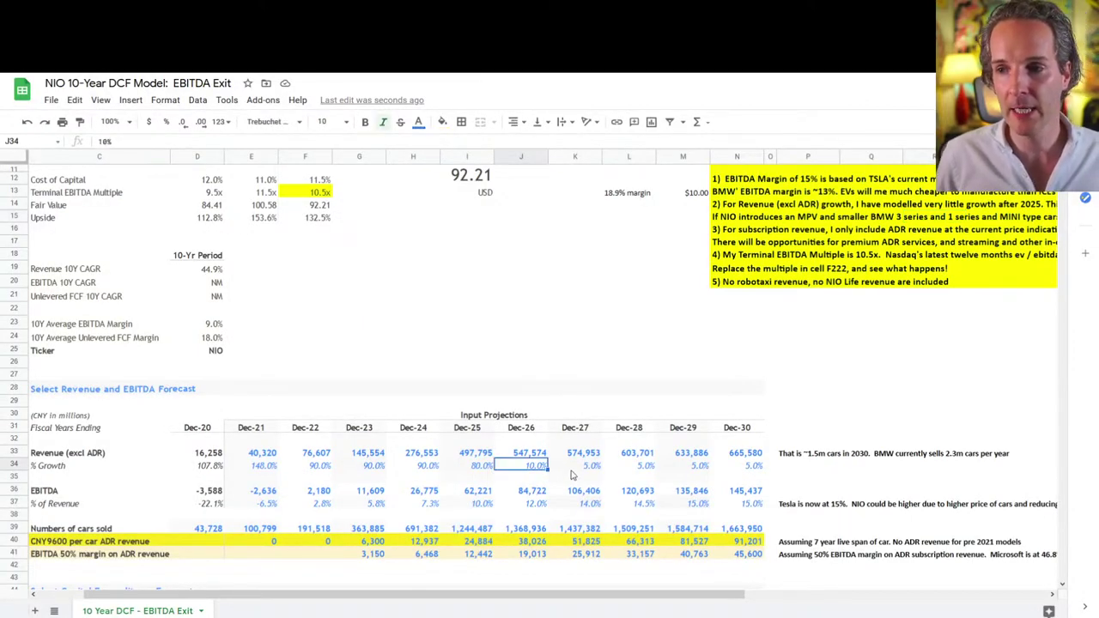
scroll(567, 472, up, 1)
click(577, 506)
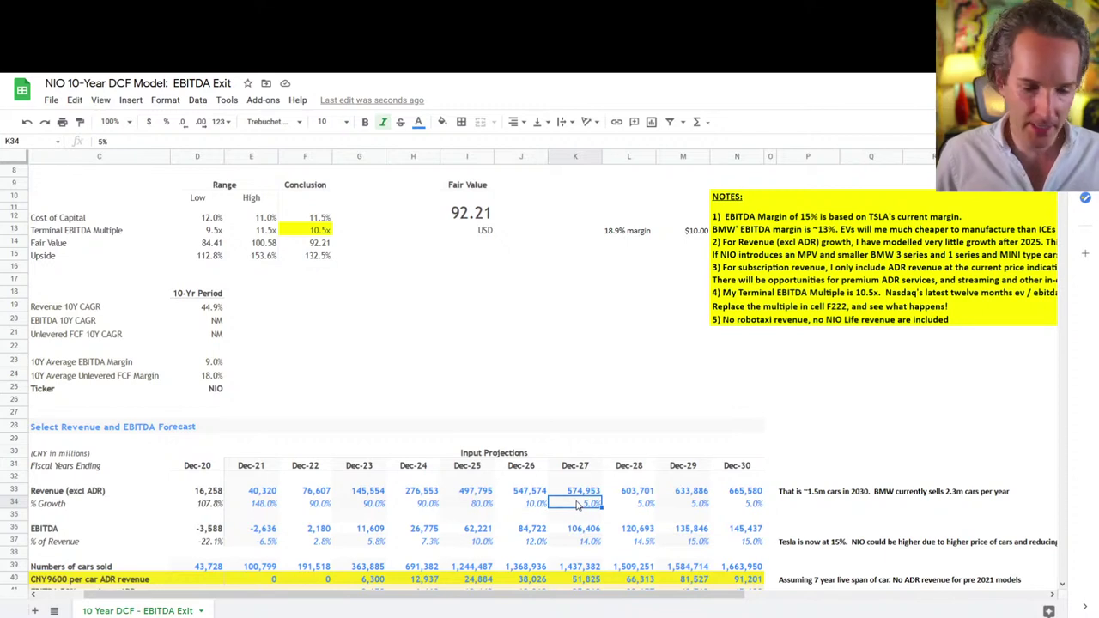
click(544, 506)
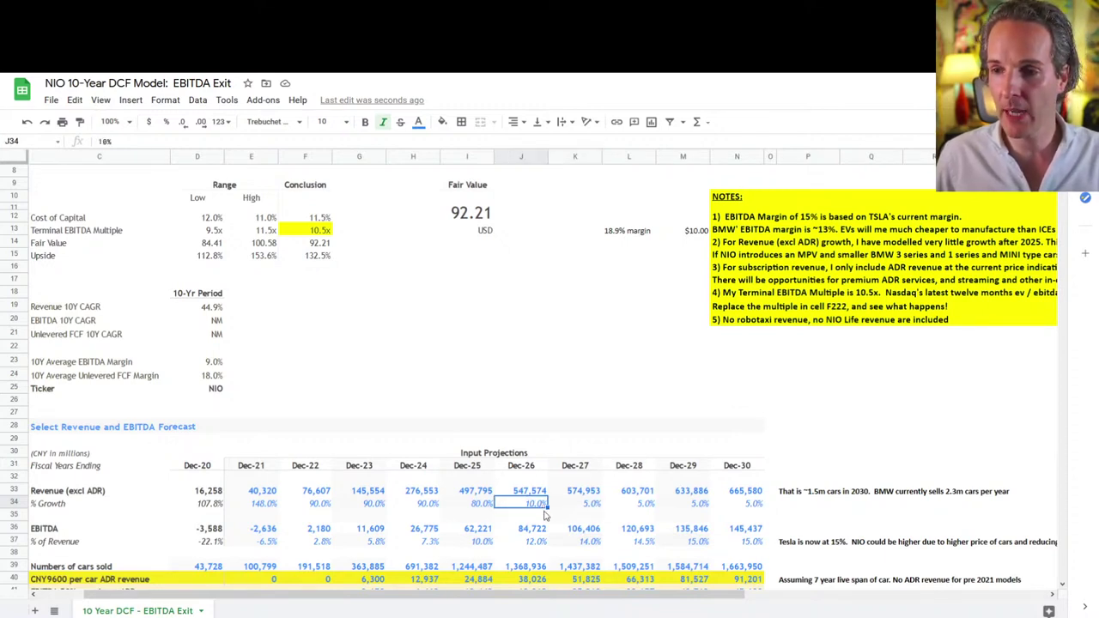
drag(547, 507, 744, 516)
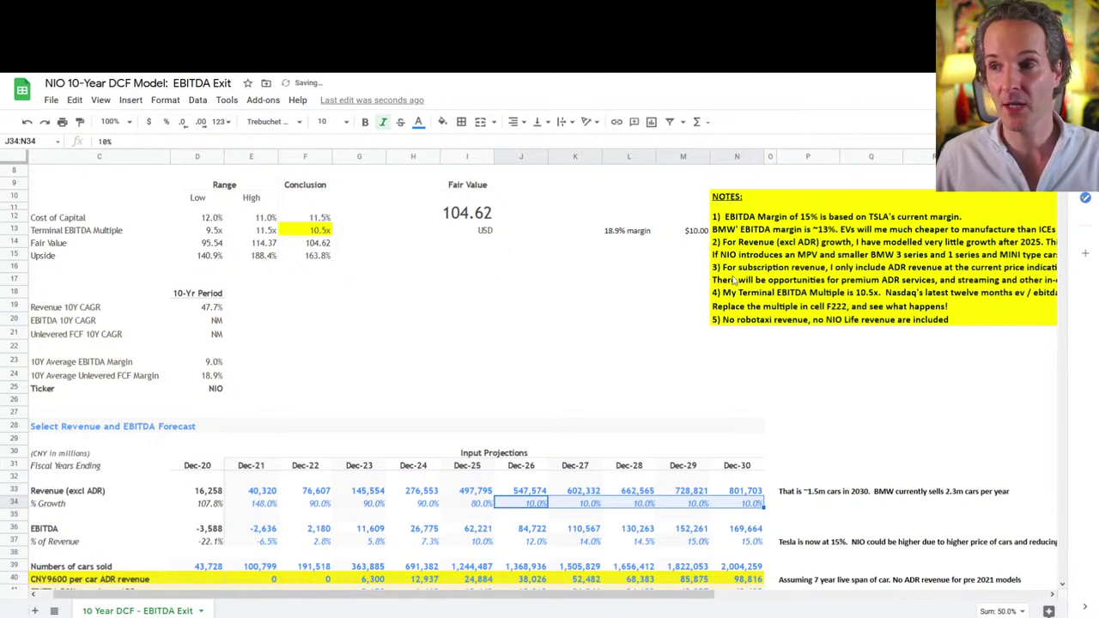
Record the growth sensitivity by entering 12 in cell M14 and the label "10% growth 2026ff" in L14
click(683, 243)
text(12)
click(617, 247)
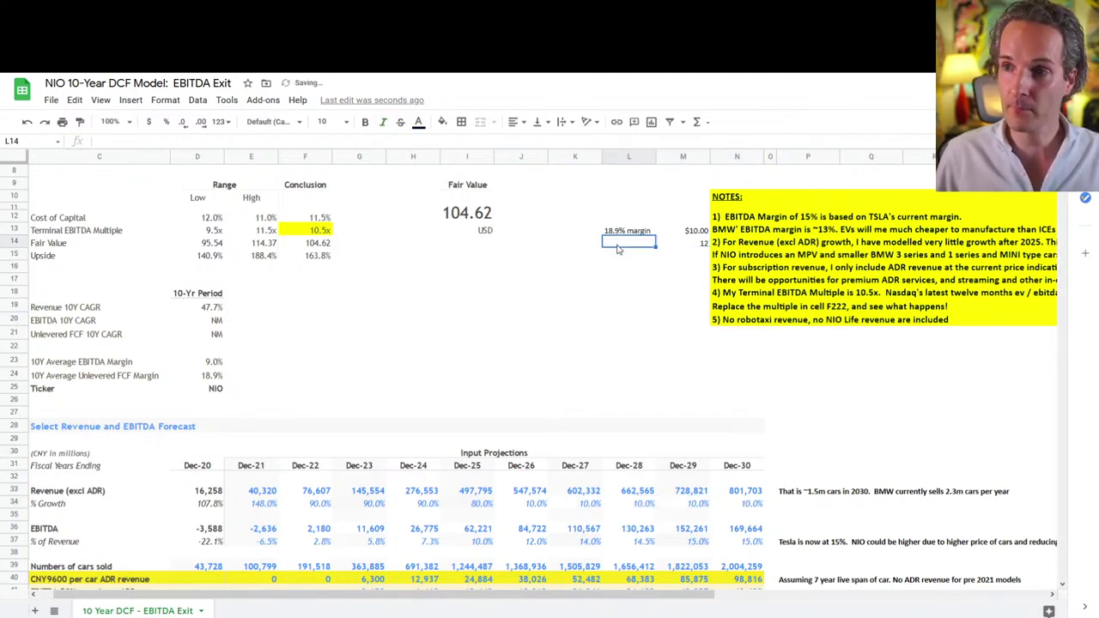
text(10% growth)
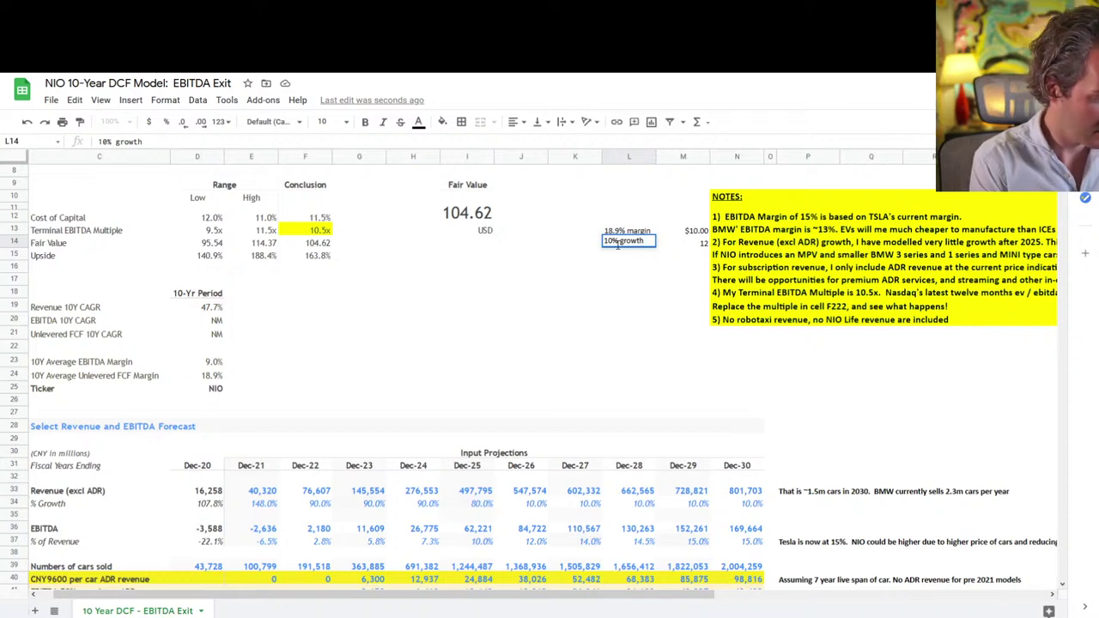
text( 2026ff)
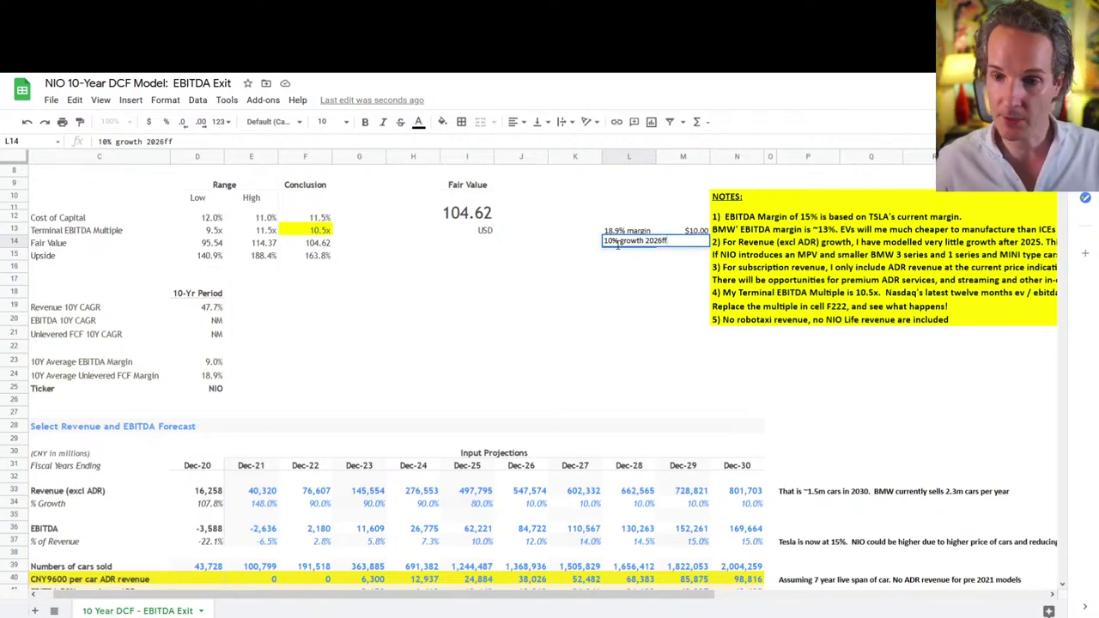
key(Return)
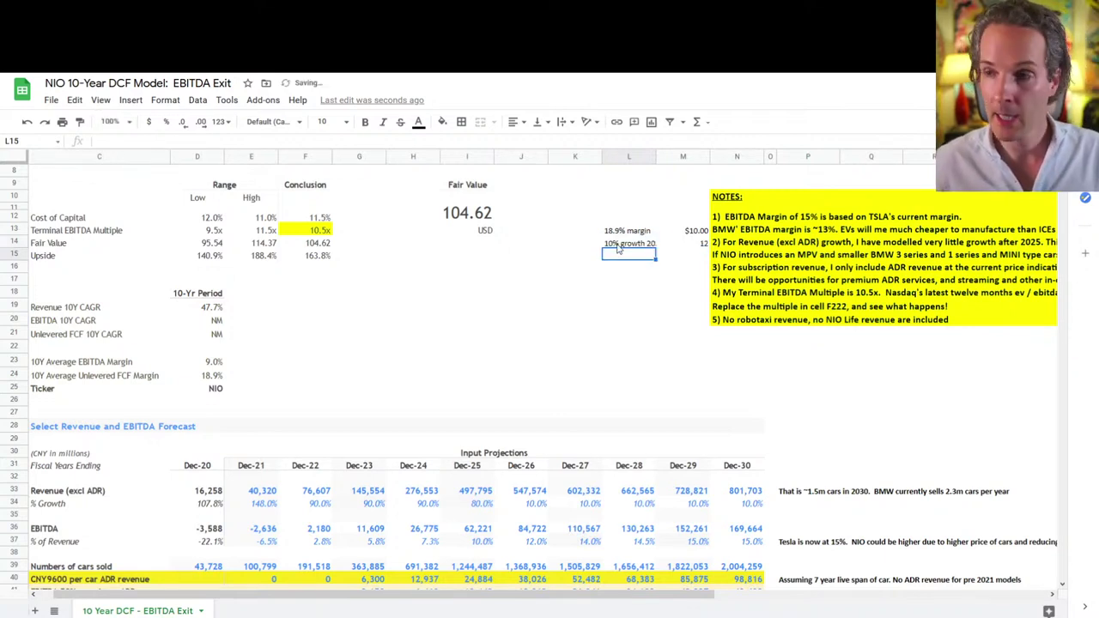
Copy only the currency format of cell M13 onto the amount in M14
click(704, 230)
key(ctrl+c)
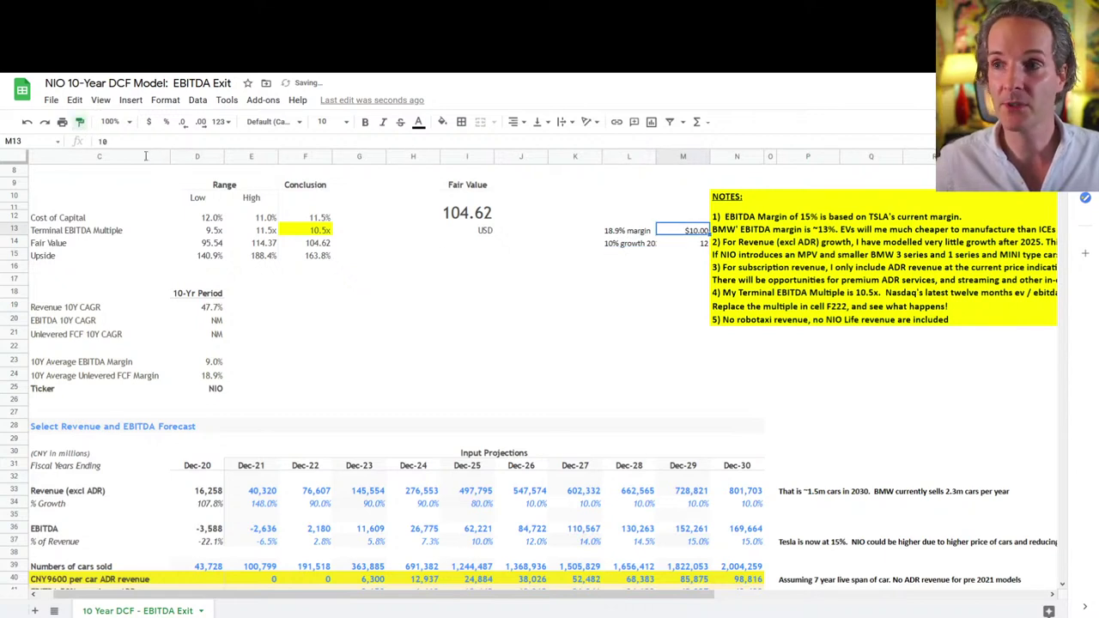
click(684, 243)
key(ctrl+alt+v)
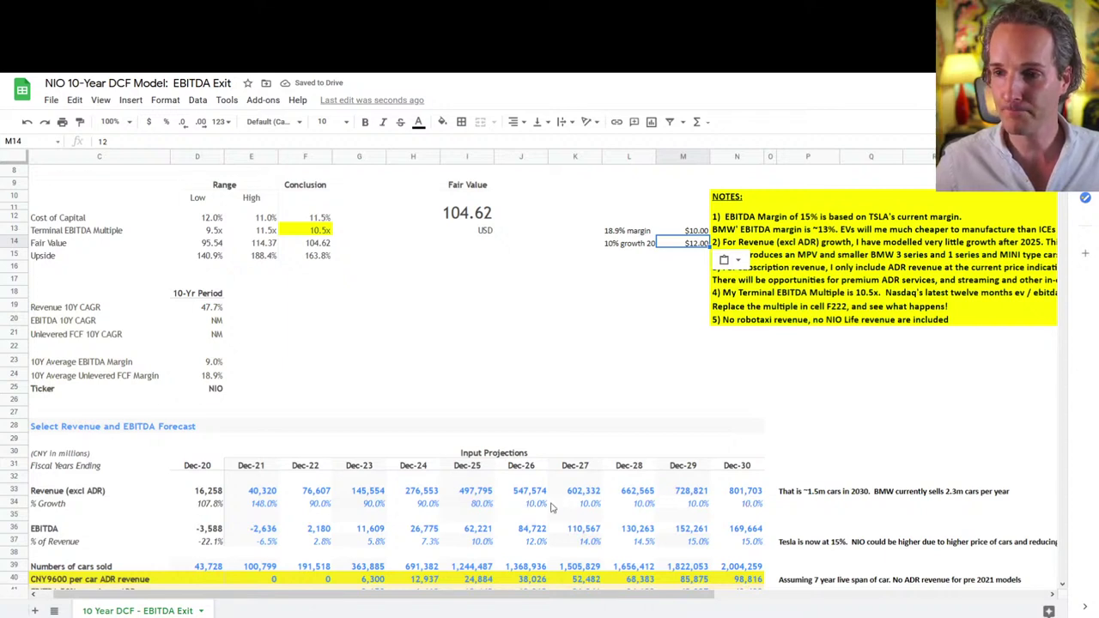
Set the Dec-27 revenue growth back to 5% and fill it across to Dec-30
click(589, 510)
text(5)
key(Return)
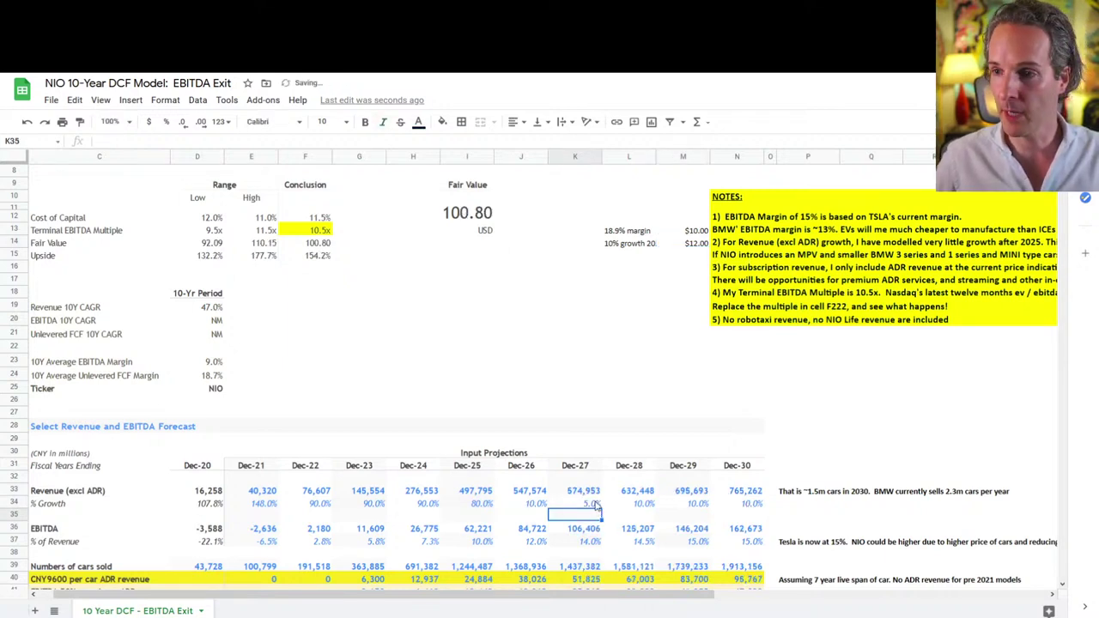
drag(751, 512, 752, 513)
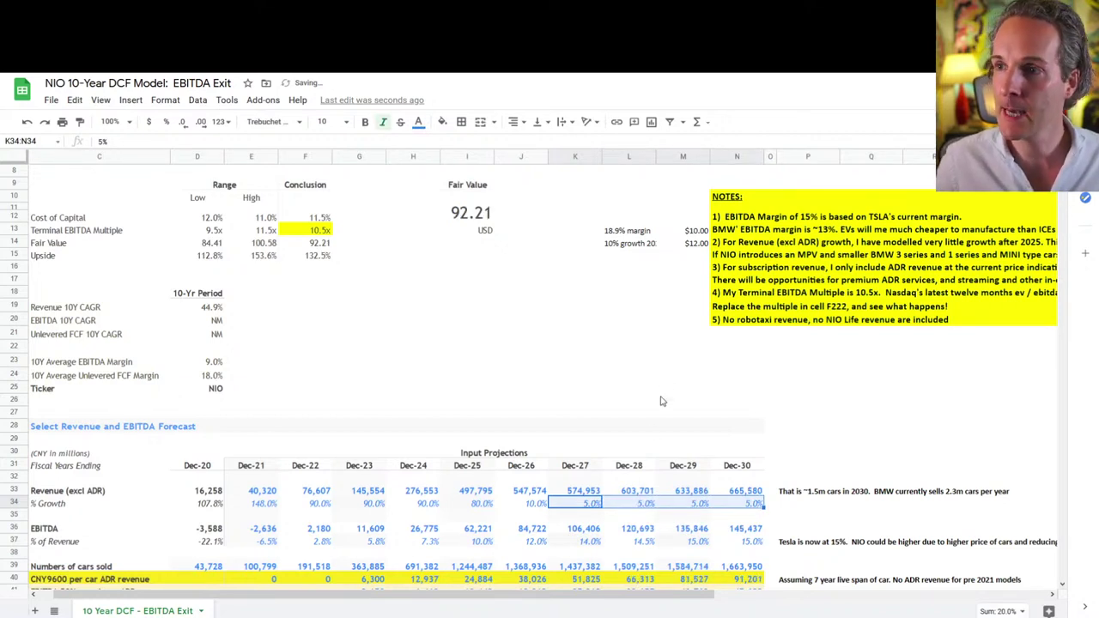
Read the third note on subscription revenue, try =N40*0.55 as the Dec-30 ADR EBITDA in cell N41, and undo it
click(752, 271)
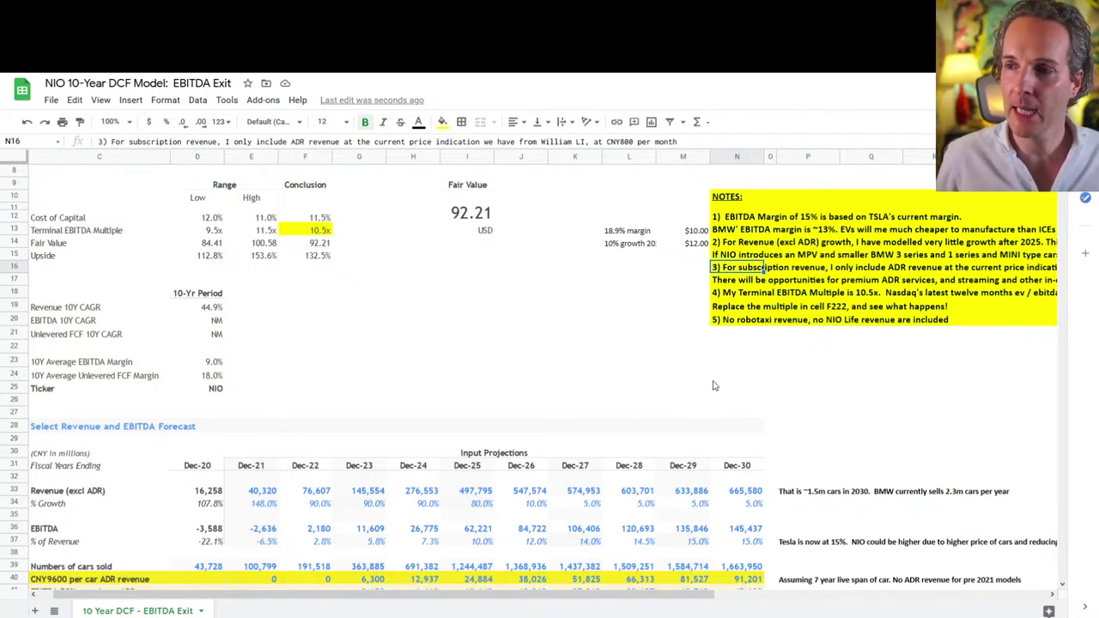
scroll(735, 359, down, 1)
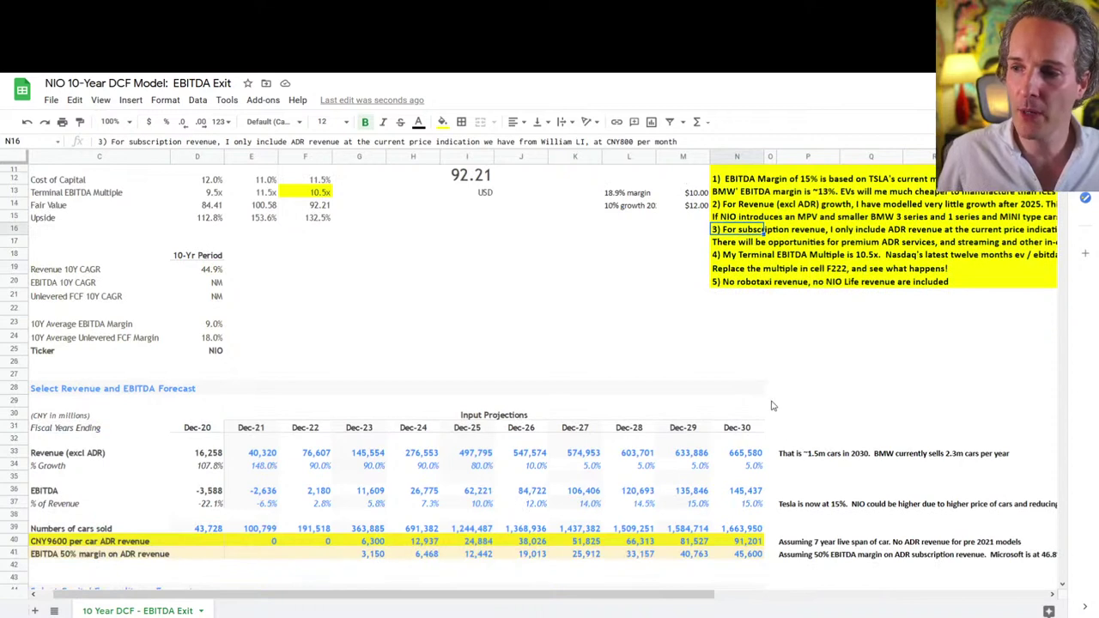
click(738, 554)
text(=N40*0.5)
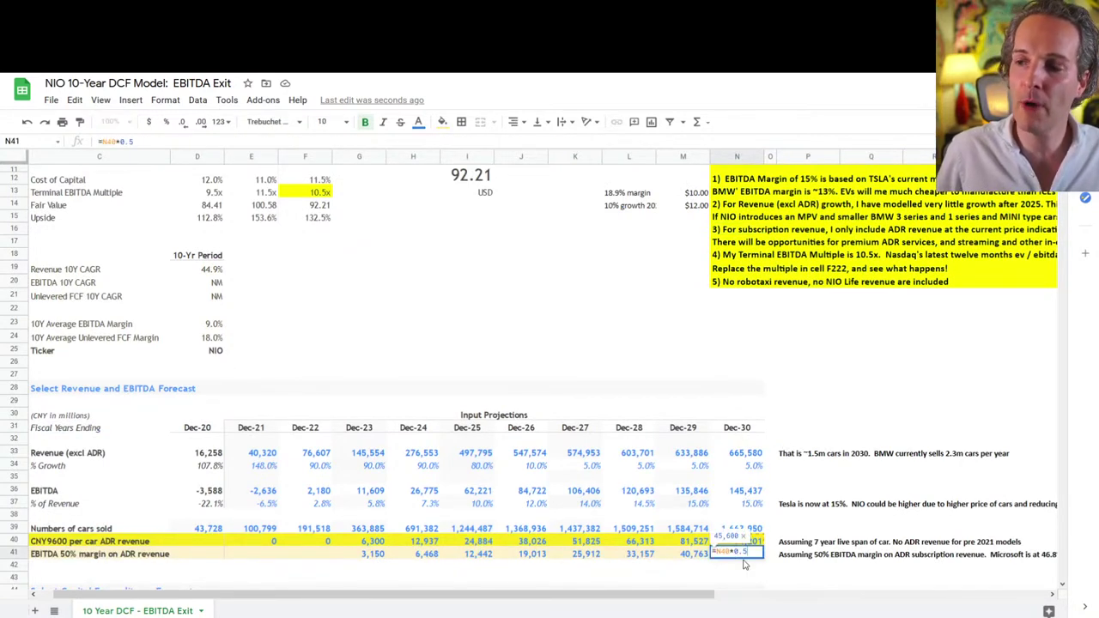
text(5)
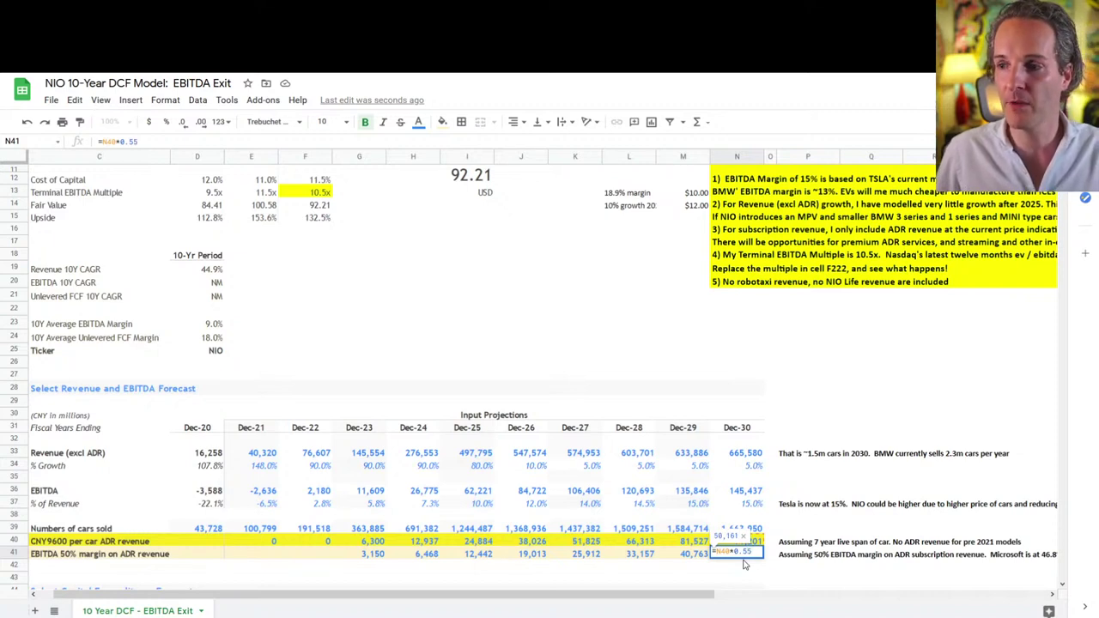
key(Return)
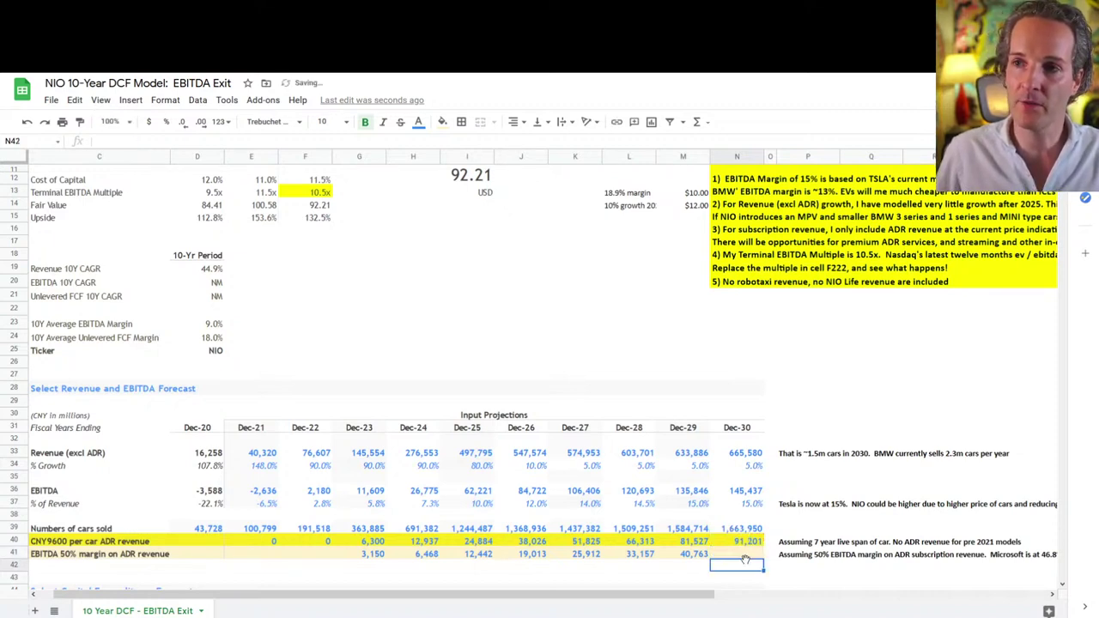
key(ctrl+z)
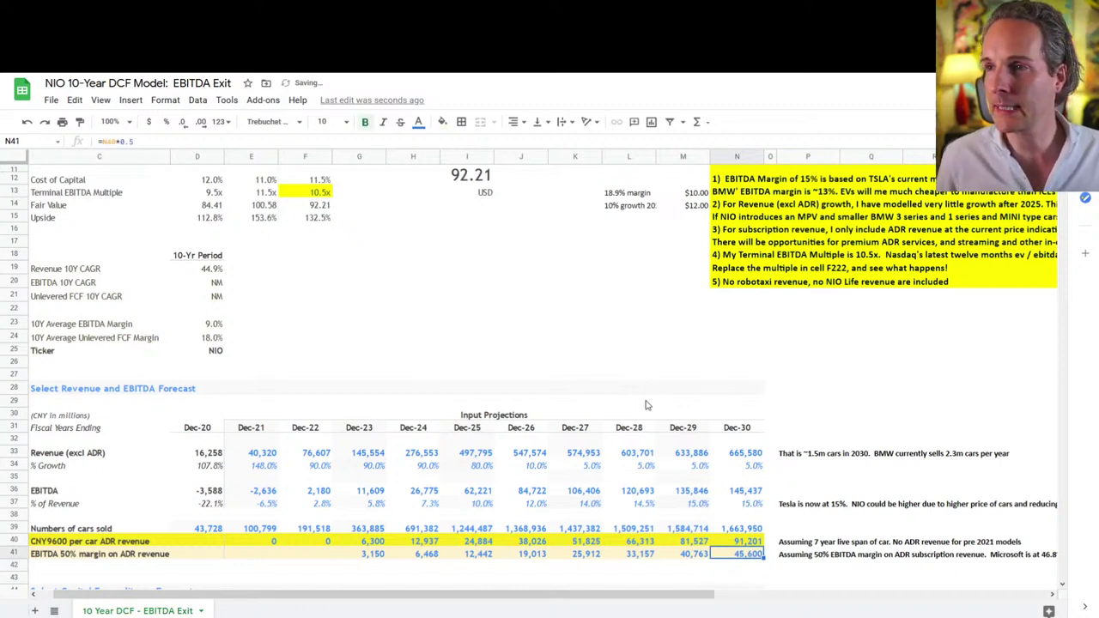
Read the fourth note on the terminal EBITDA multiple and compare it with the concluded multiple in cell F13
scroll(773, 274, up, 2)
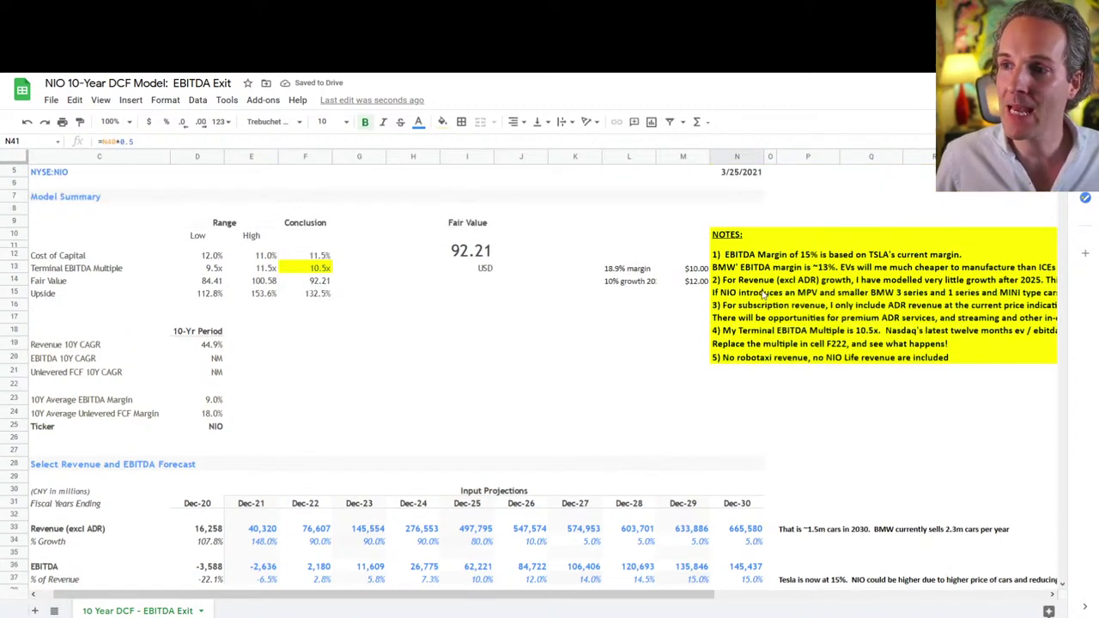
click(750, 335)
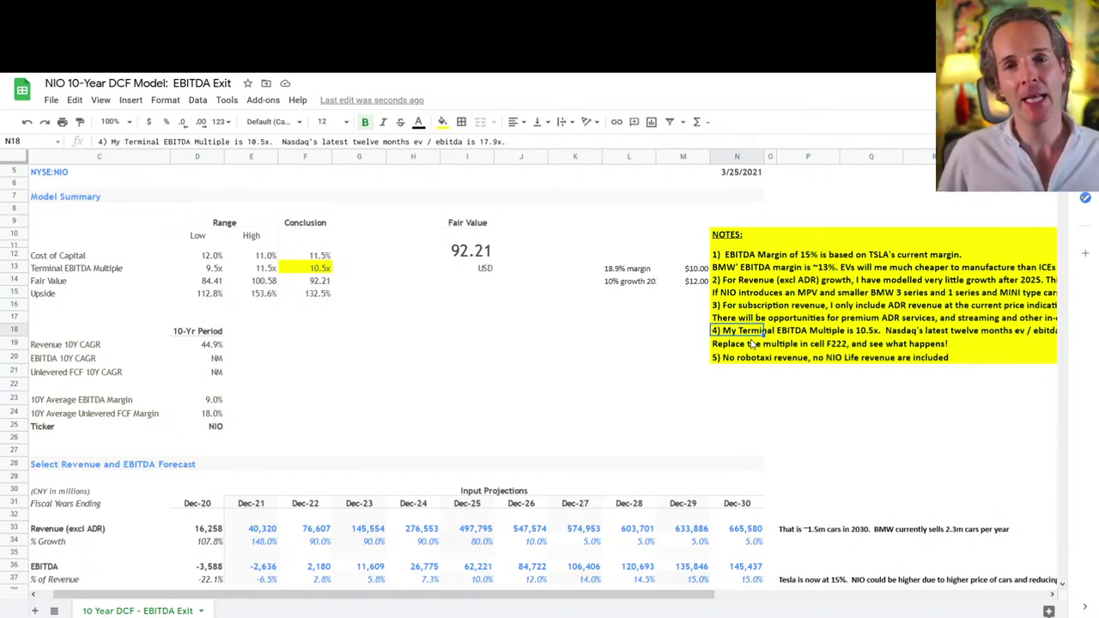
click(303, 271)
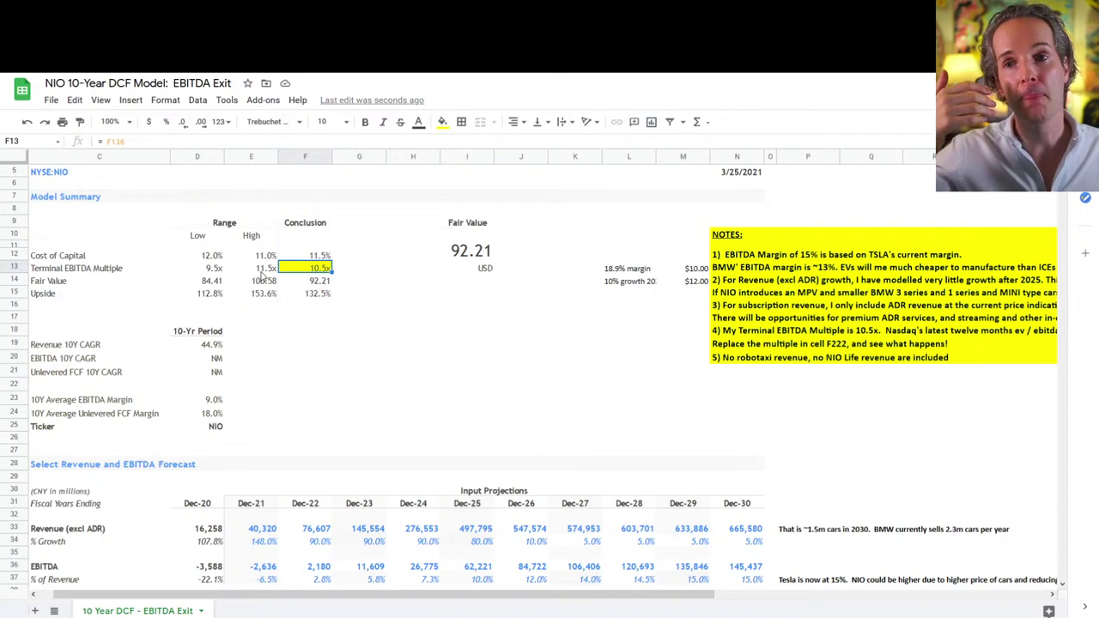
drag(348, 270, 311, 273)
click(324, 273)
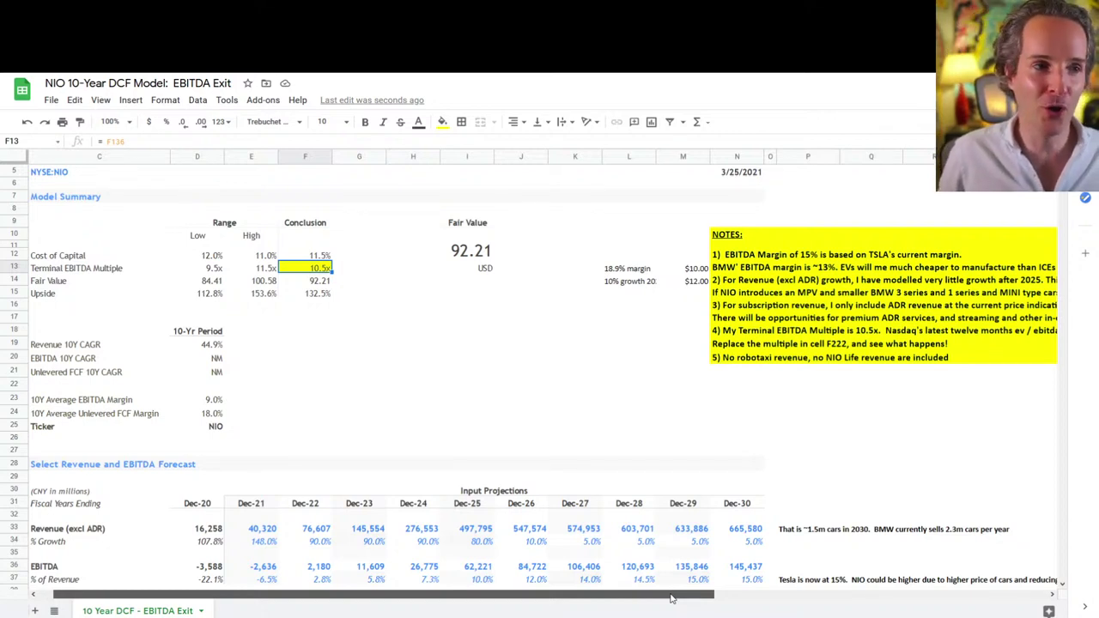
drag(671, 598, 682, 603)
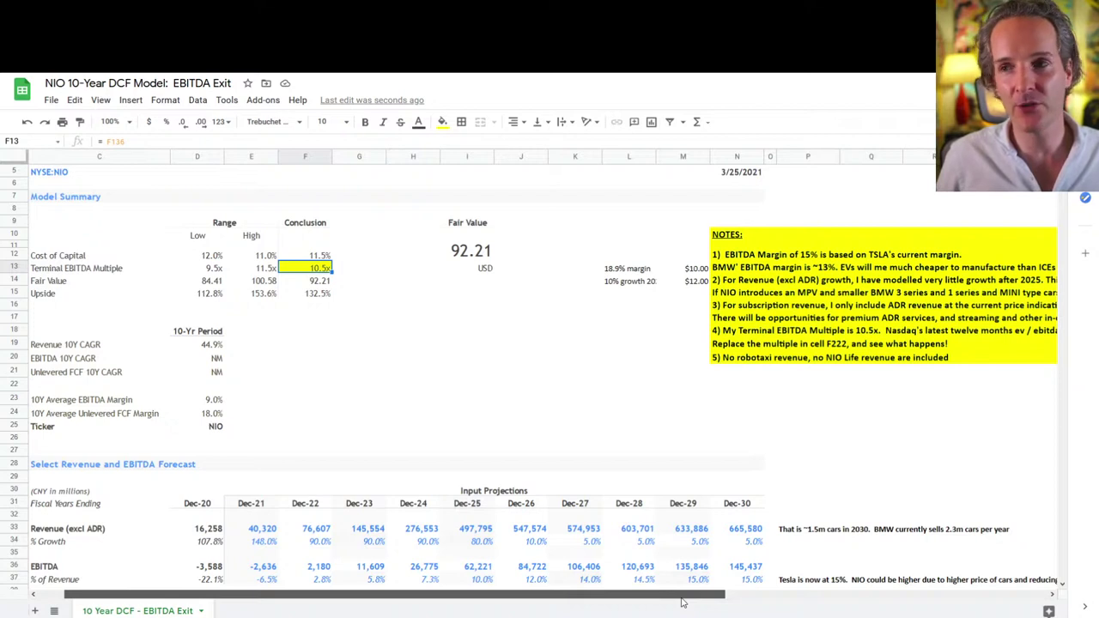
drag(683, 604, 684, 604)
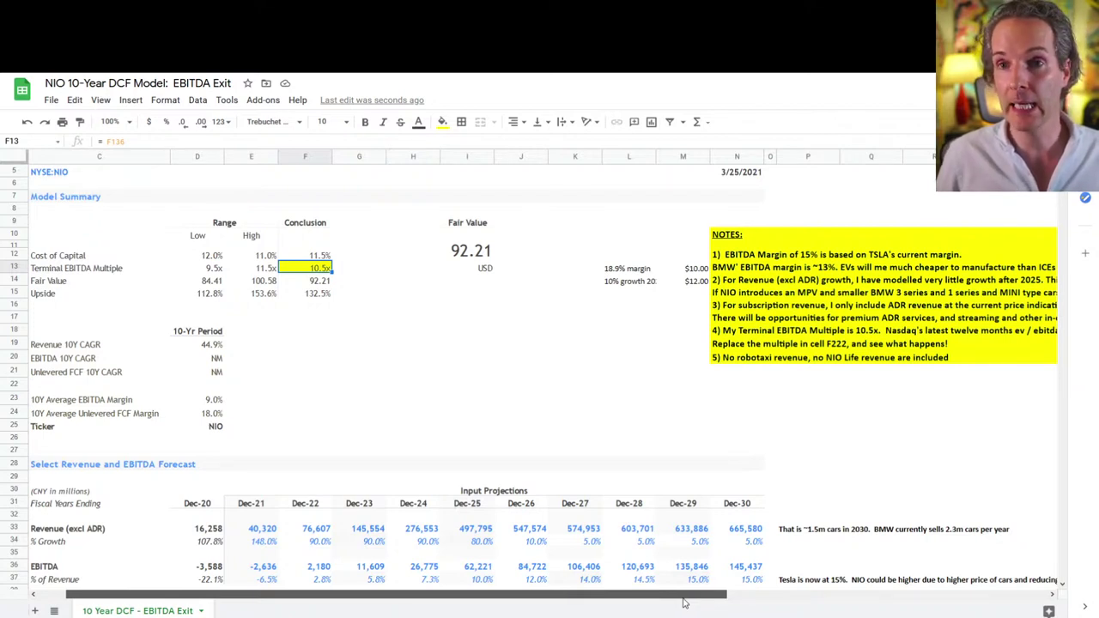
drag(685, 604, 819, 606)
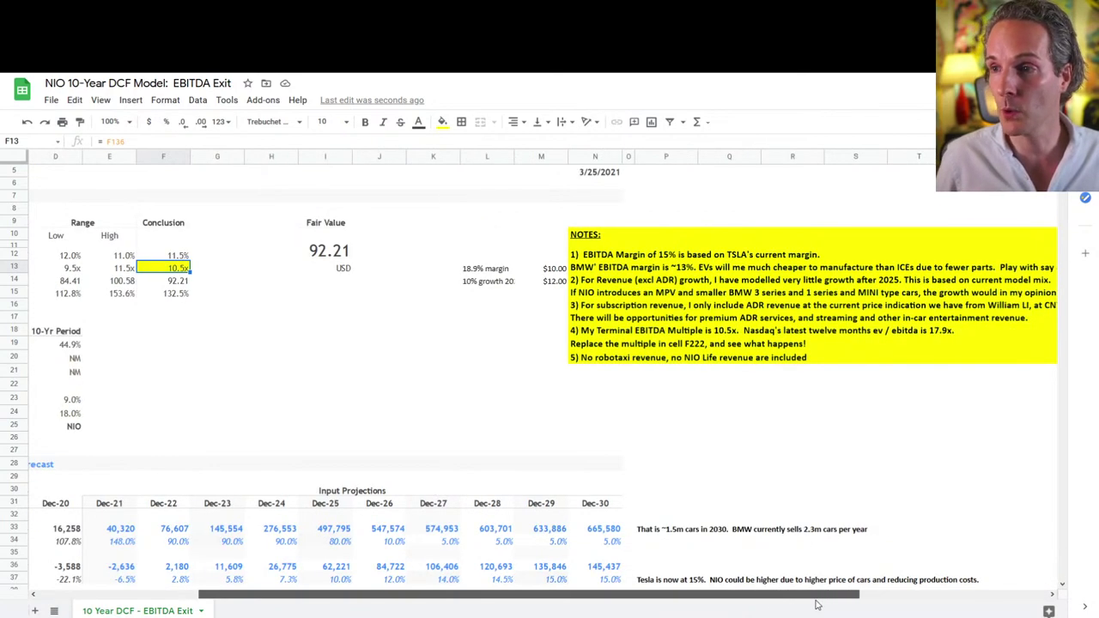
click(640, 335)
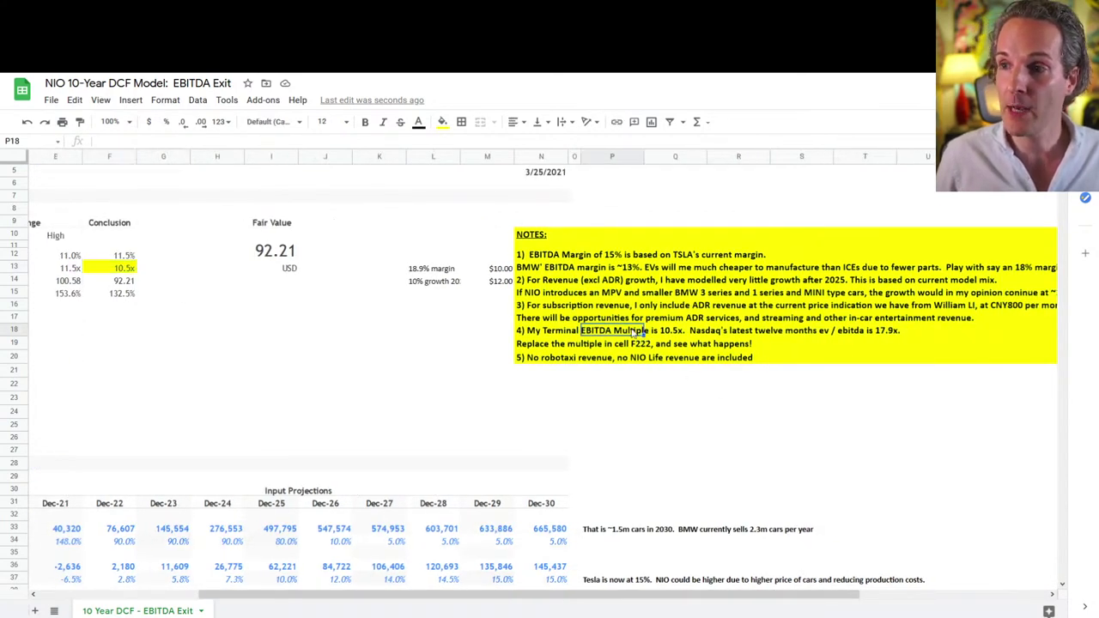
click(126, 269)
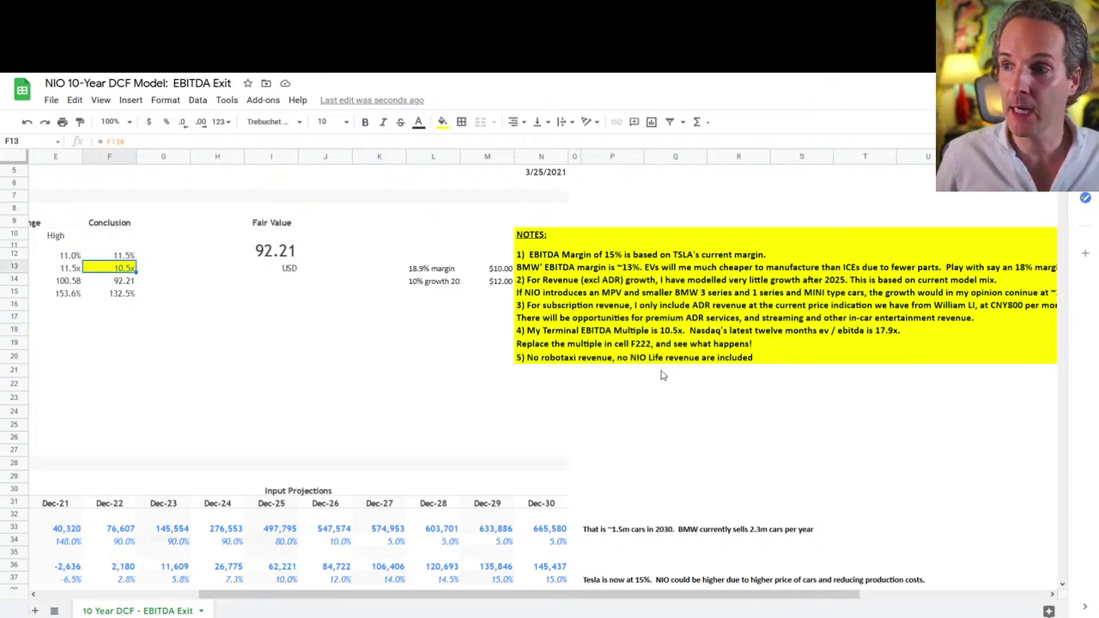
drag(716, 595, 547, 601)
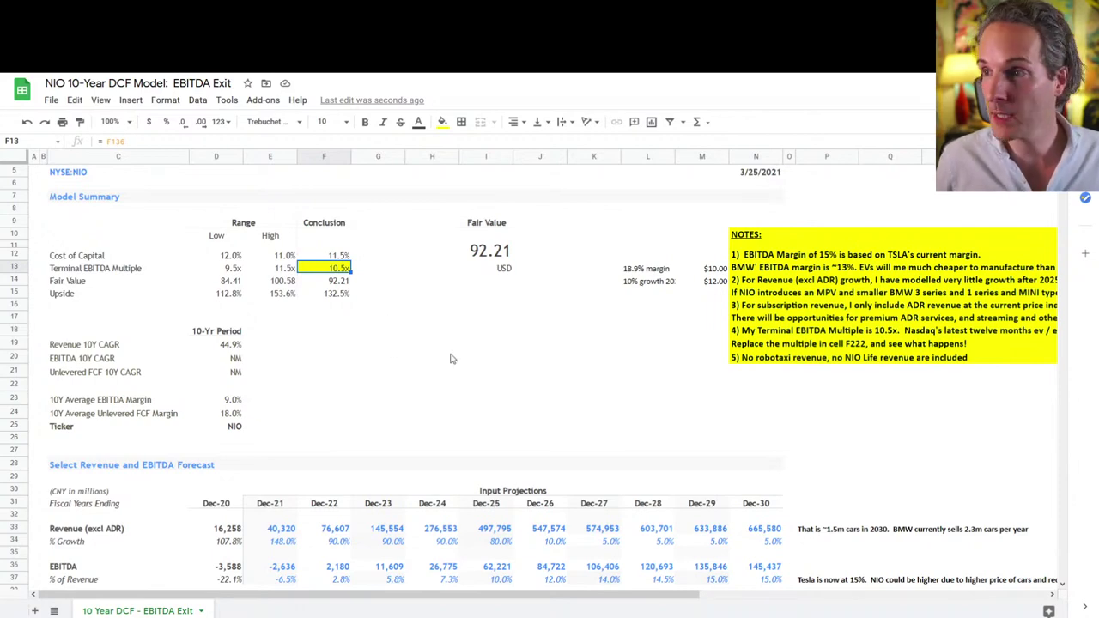
Follow the fourth note's suggestion and set the mid-case exit EBITDA multiple in cell F222 to 17.9
click(851, 347)
key(Left)
key(Left)
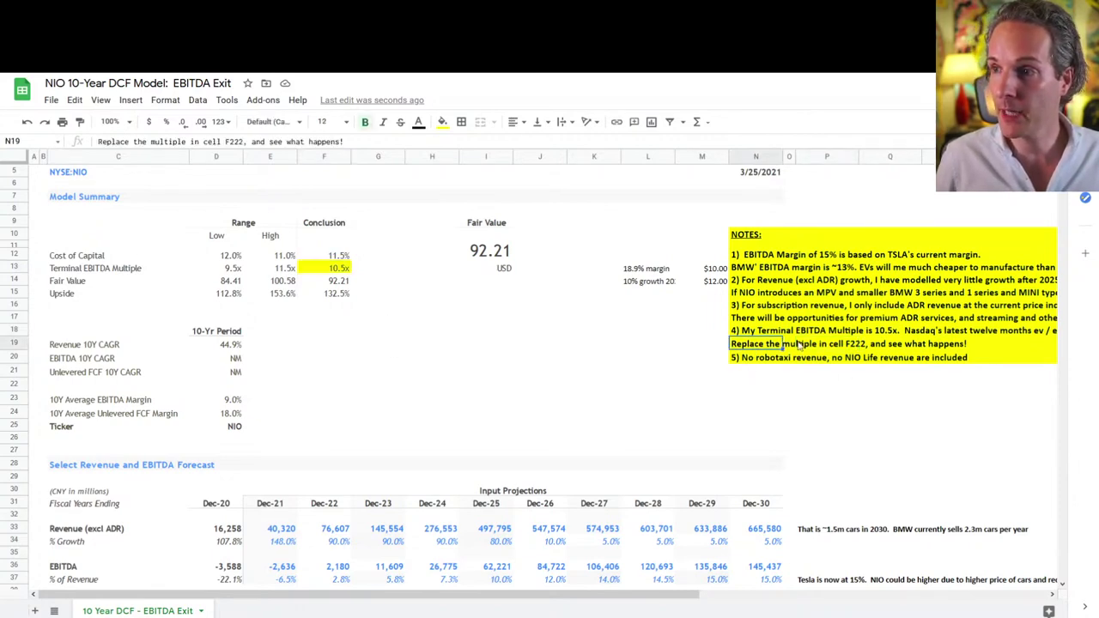
scroll(356, 387, down, 20)
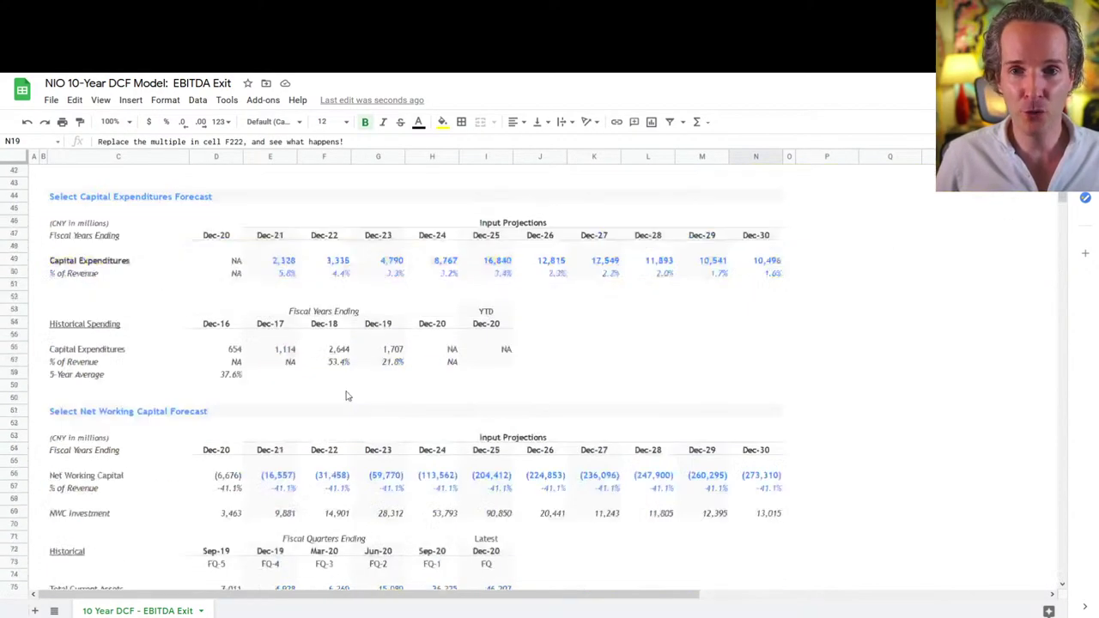
scroll(356, 387, down, 15)
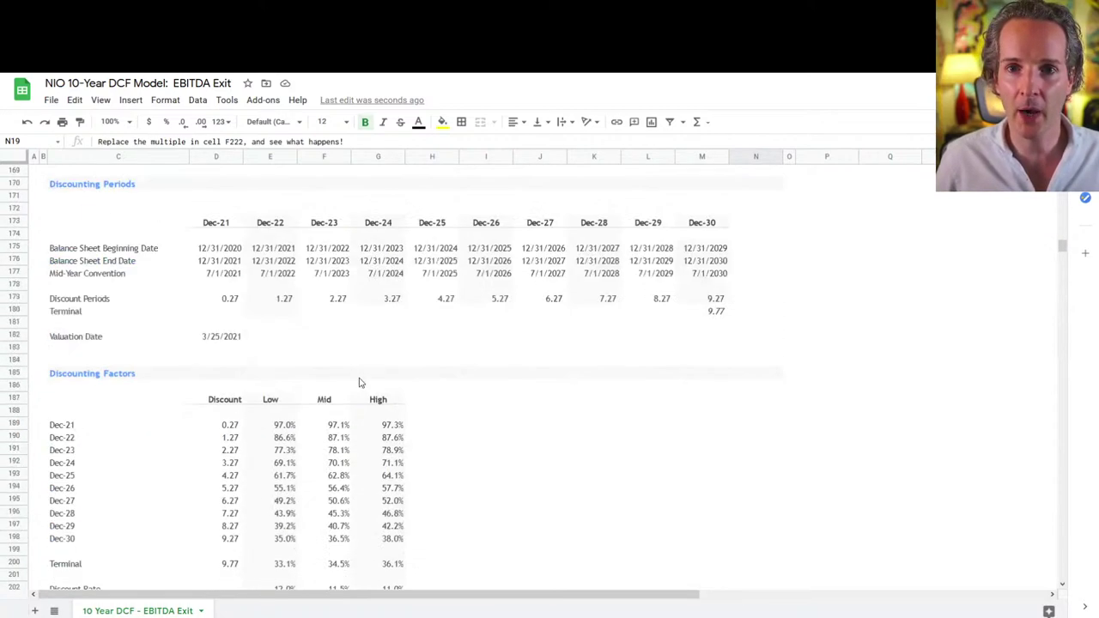
scroll(360, 378, down, 1)
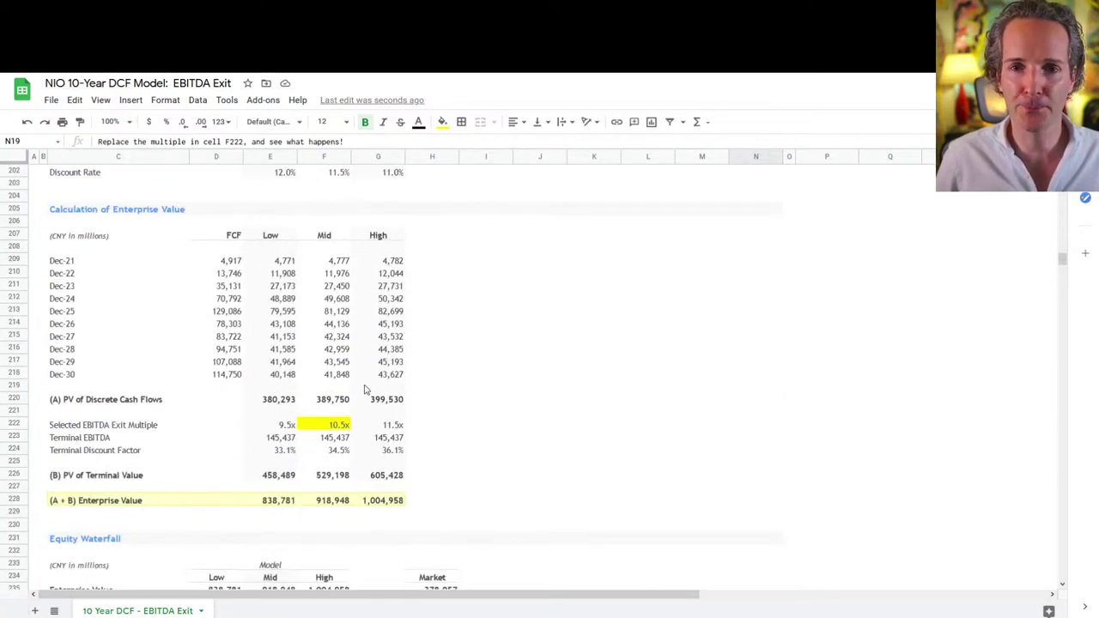
click(343, 425)
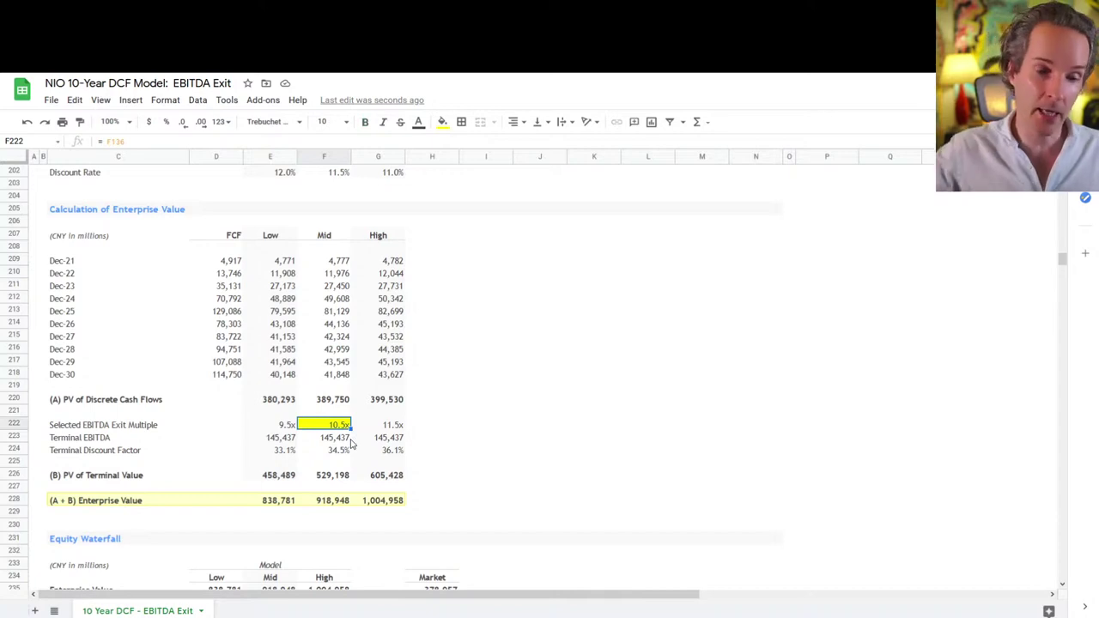
text(17.9)
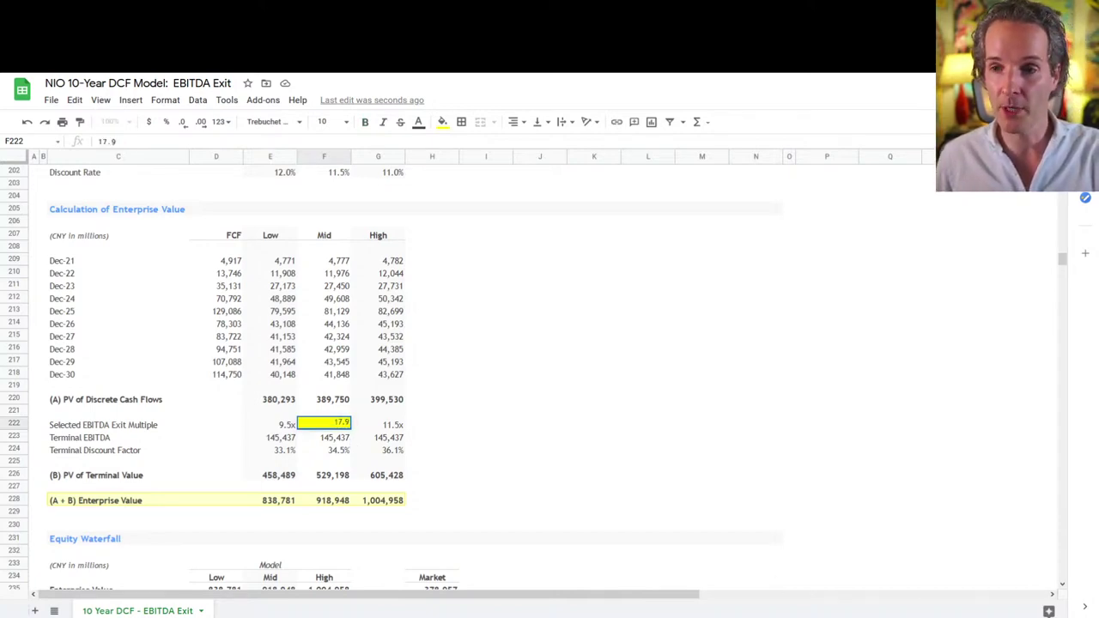
key(Return)
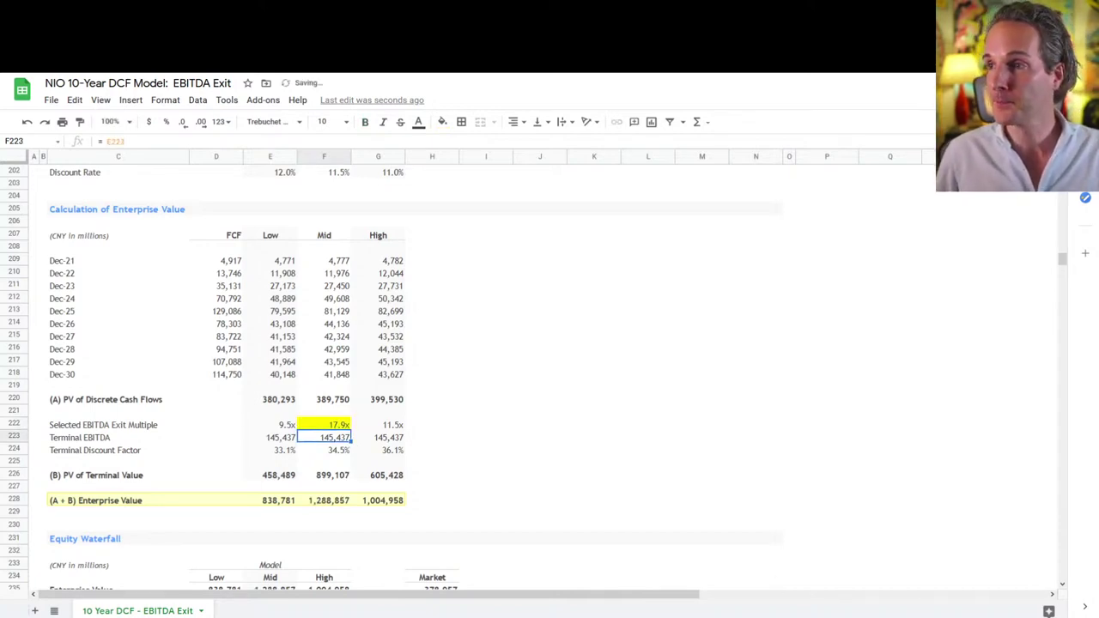
Record the exit-multiple sensitivity beside the notes: 36 in cell M15 with the label "17,9x multiple" in L15
drag(1063, 259, 1064, 167)
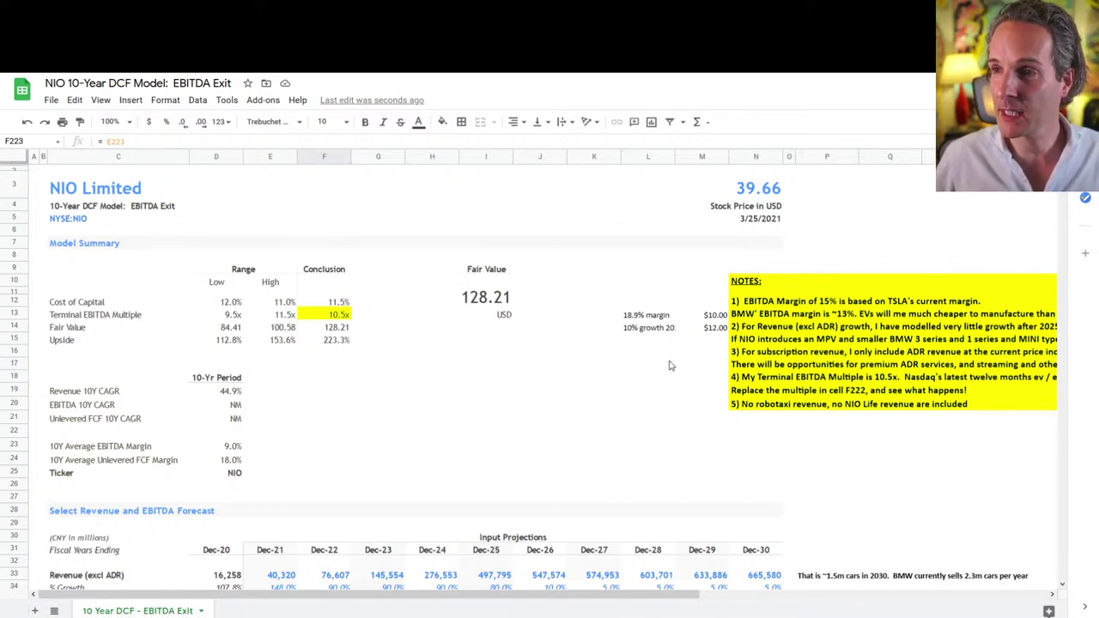
click(710, 339)
text(36)
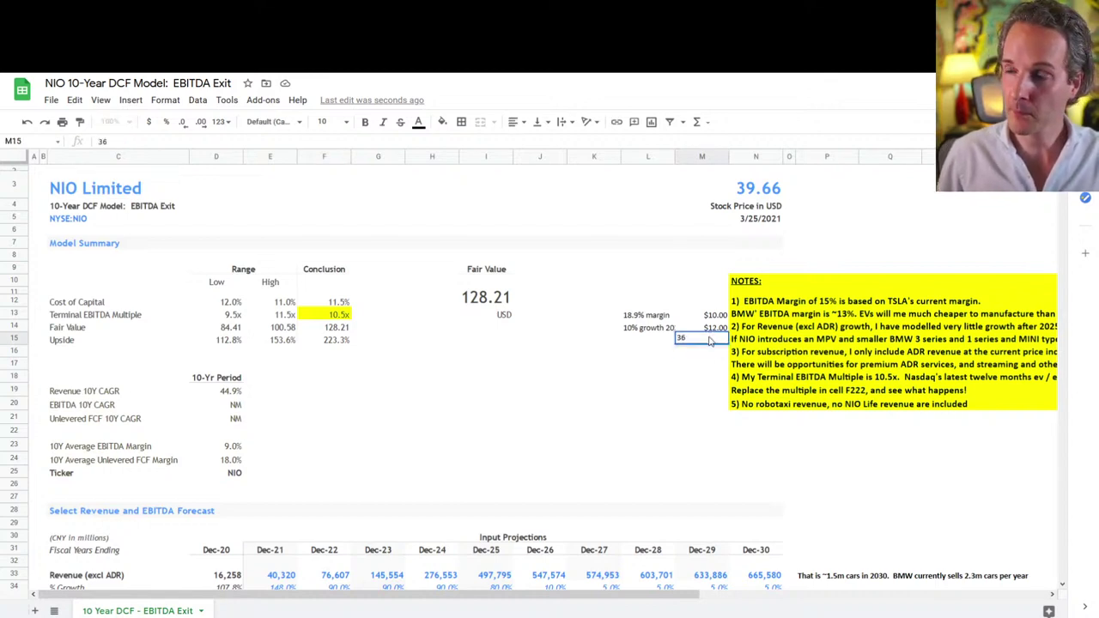
key(Left)
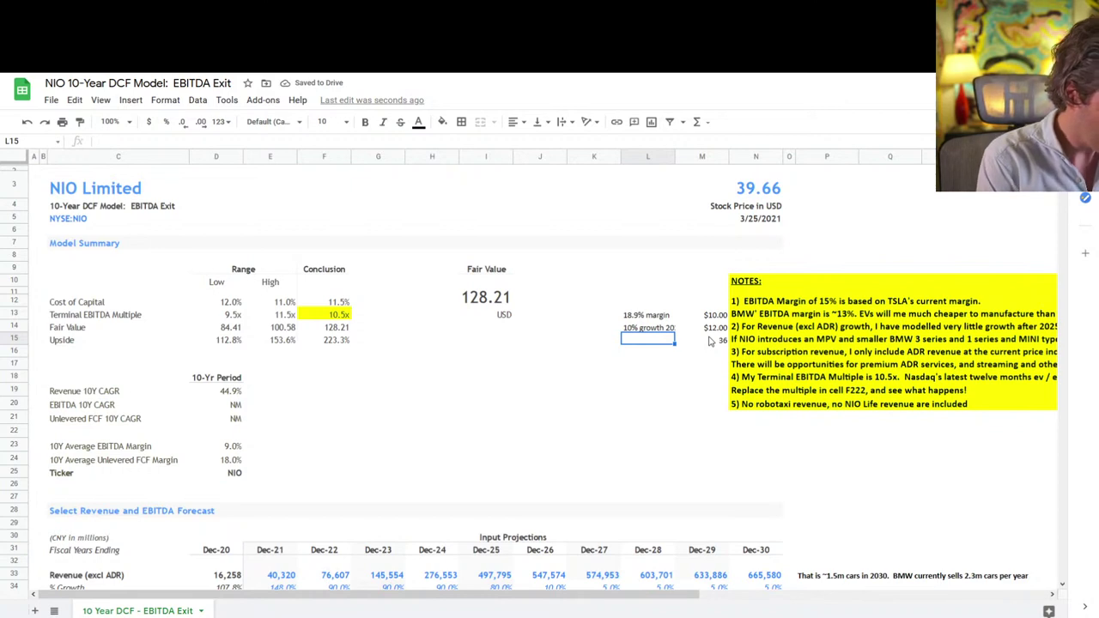
text(17,9)
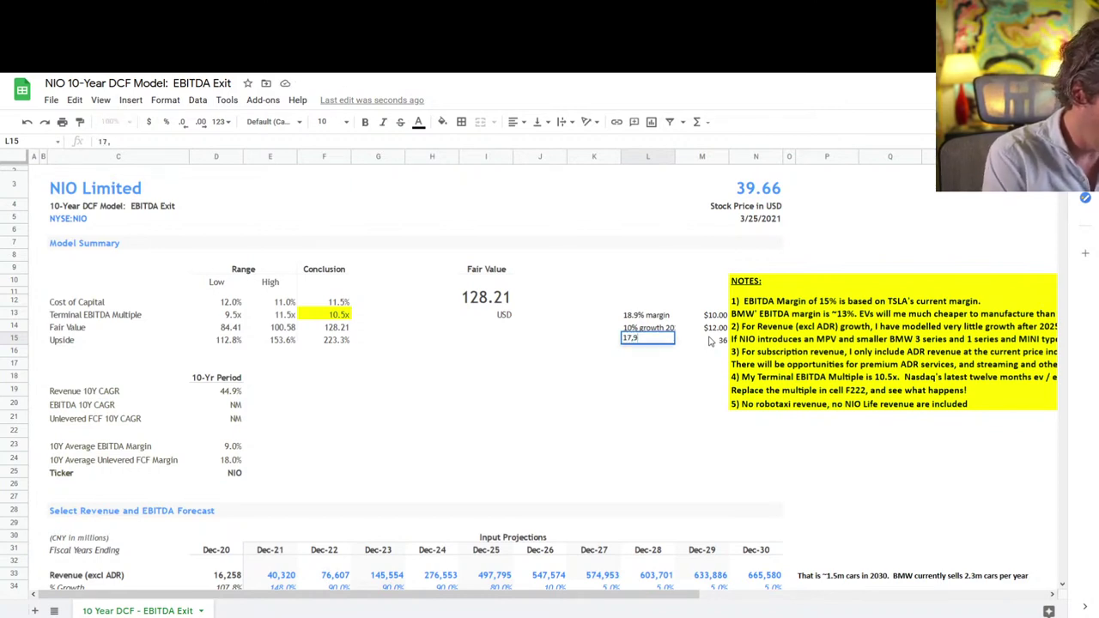
text(x)
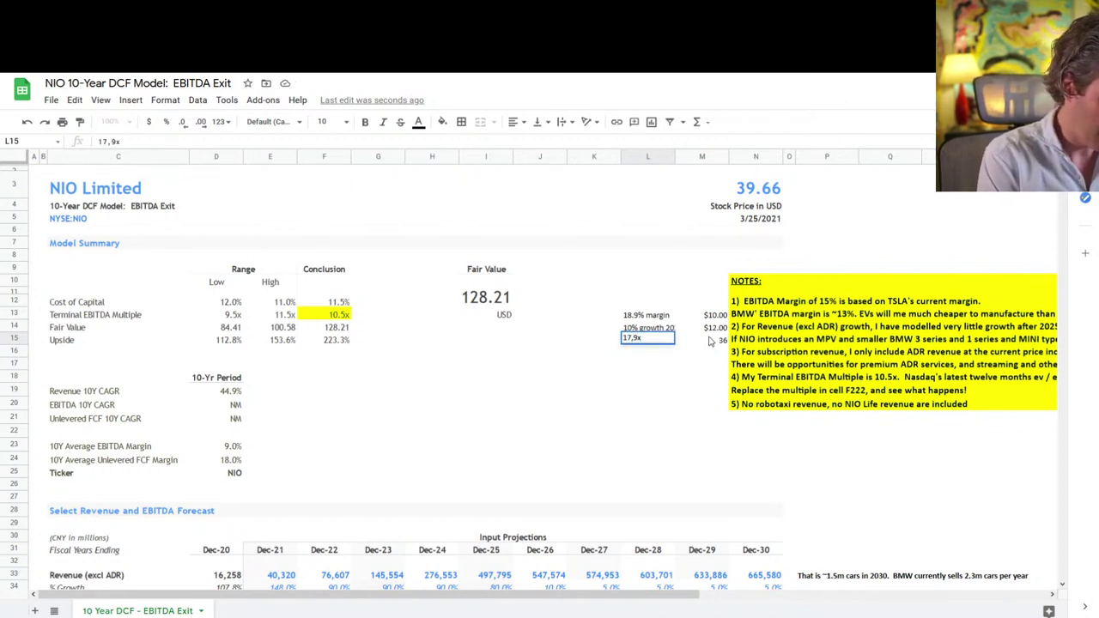
text( multiple)
key(Return)
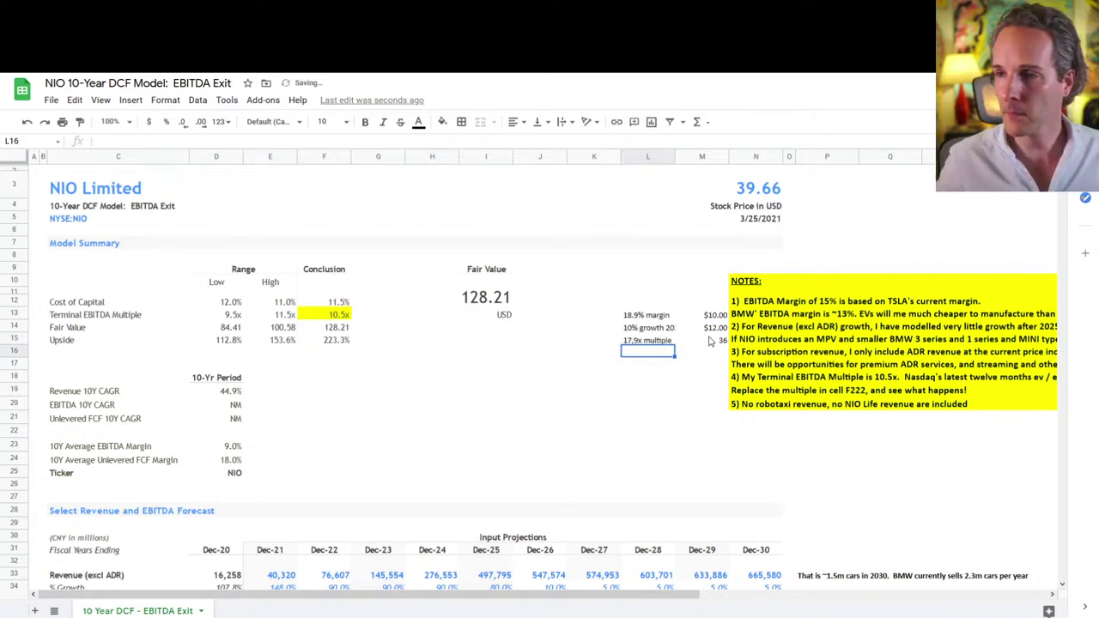
Copy the currency format of cell M14 onto the amount in M15
click(721, 329)
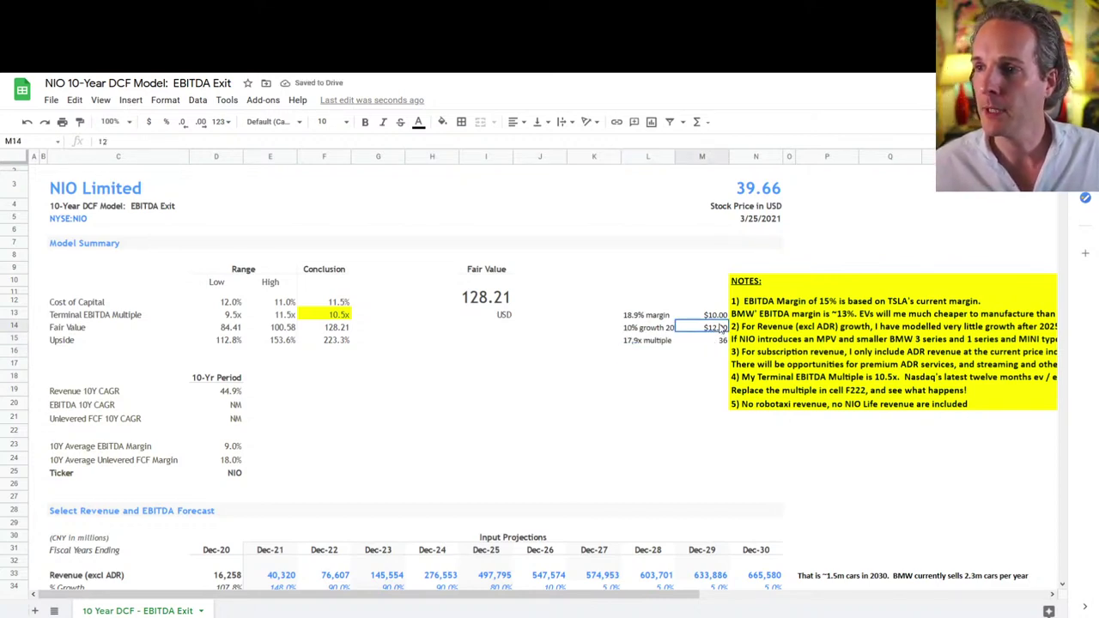
click(80, 121)
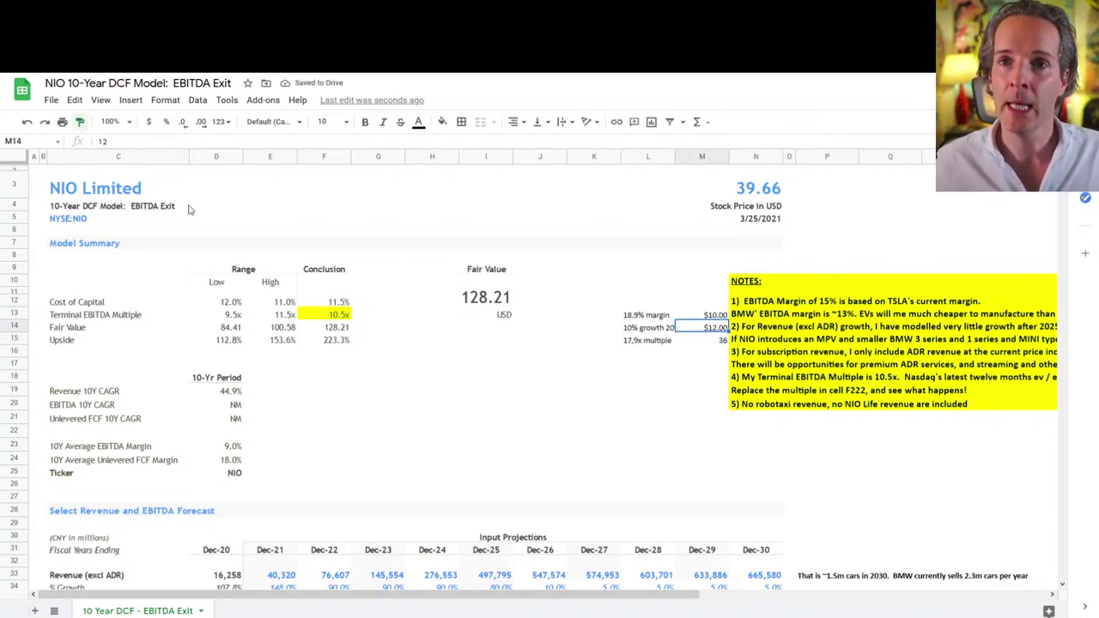
click(718, 342)
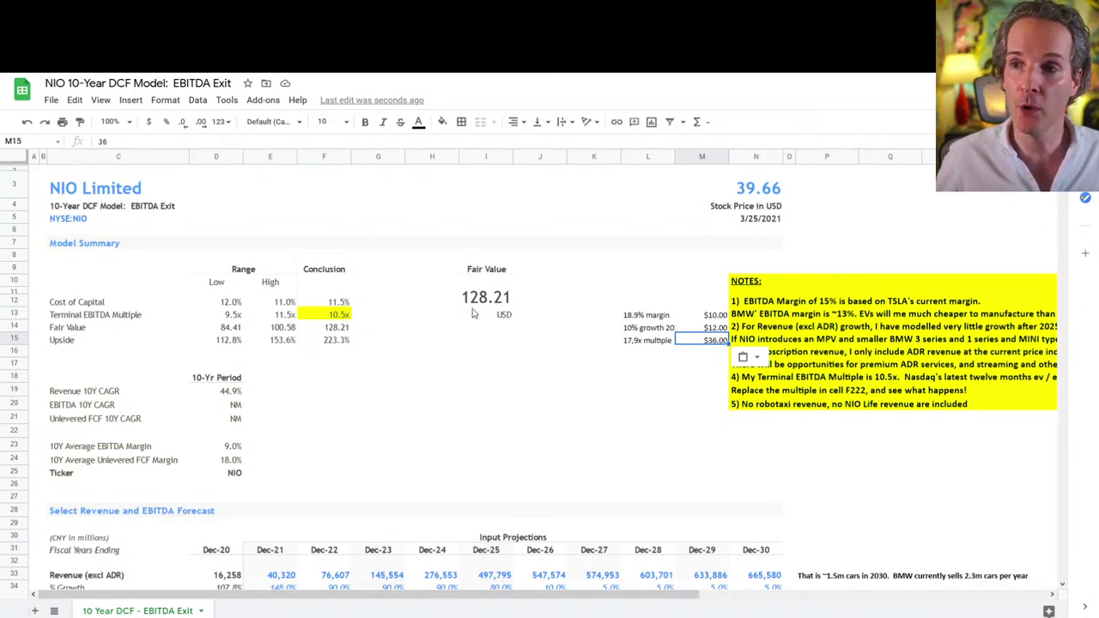
Set the mid-case exit EBITDA multiple in cell F222 back to 10.5 and return to the model summary
scroll(432, 410, down, 10)
scroll(341, 439, down, 4)
scroll(342, 455, up, 20)
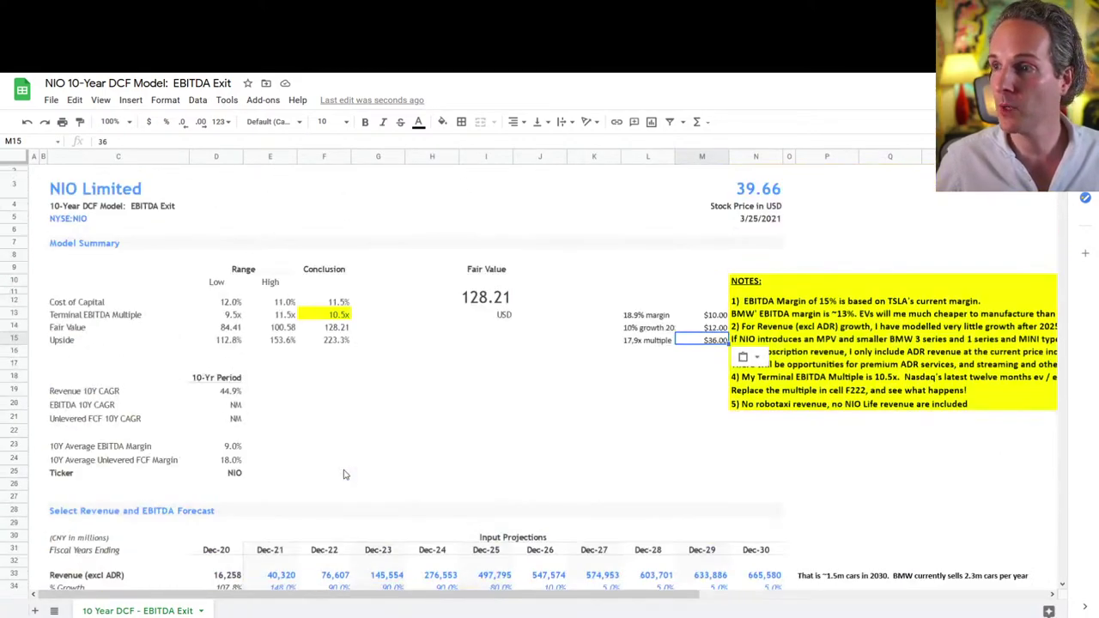
scroll(341, 472, down, 15)
scroll(330, 481, down, 11)
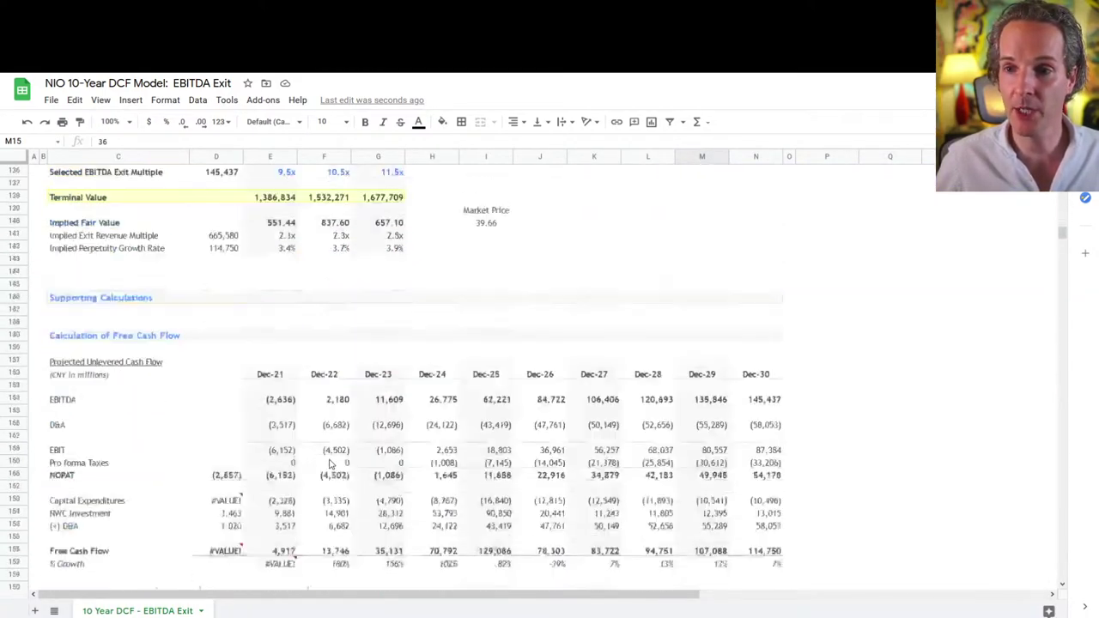
scroll(341, 499, down, 1)
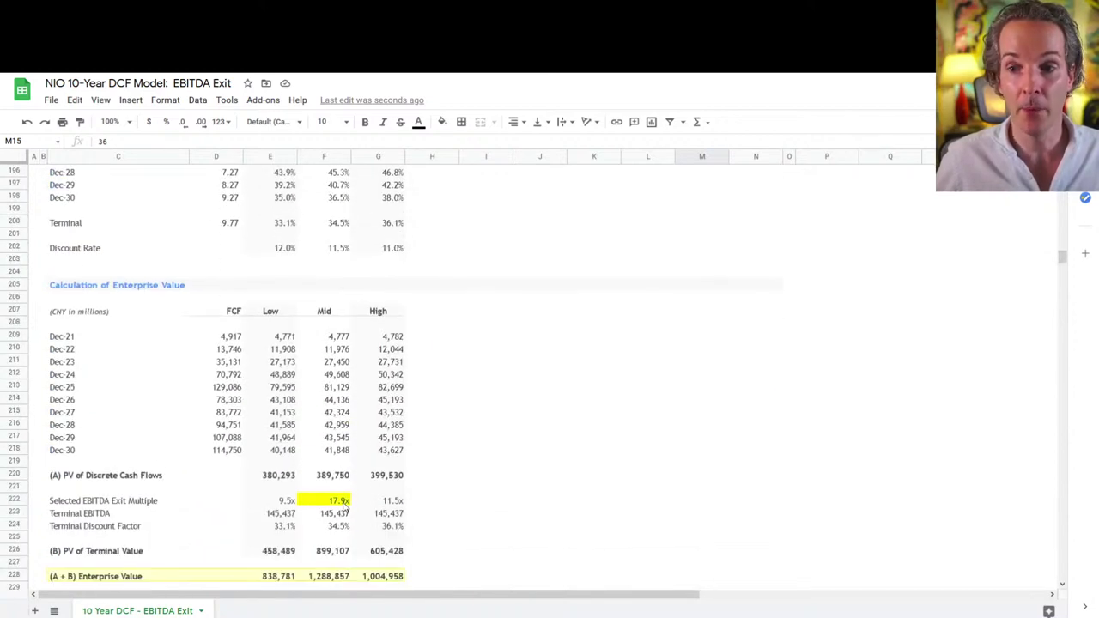
click(343, 503)
text(10.5)
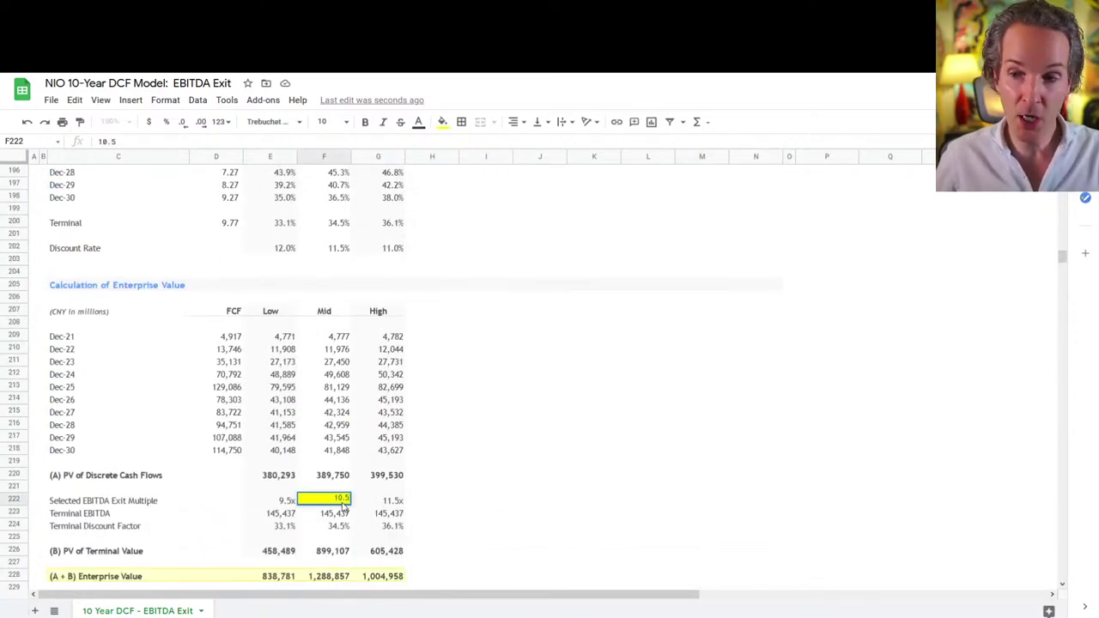
key(Return)
drag(1063, 257, 1042, 194)
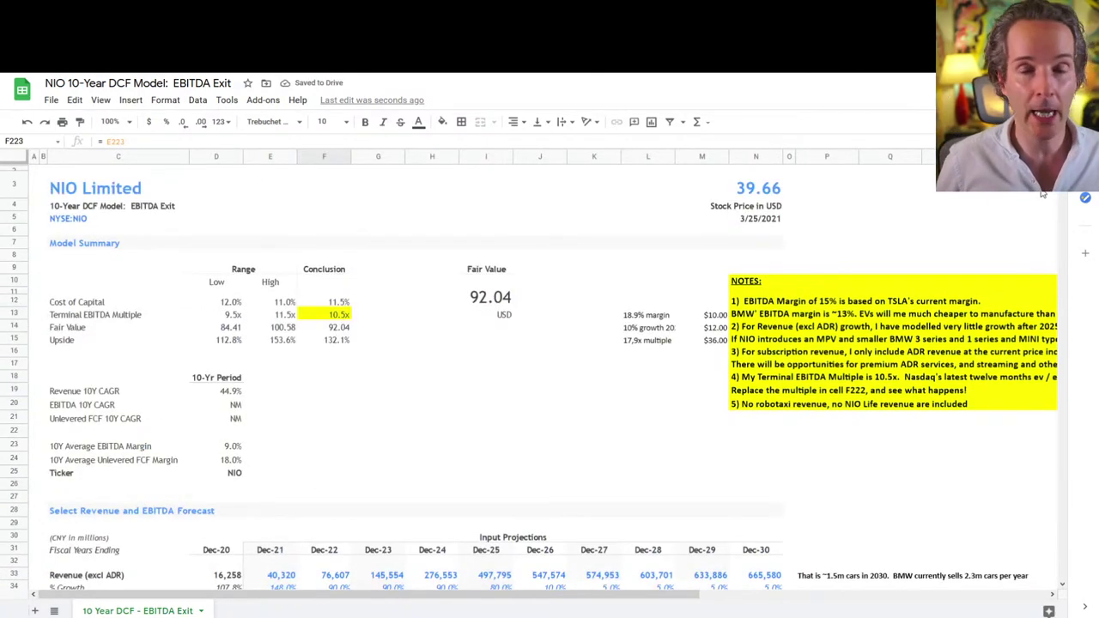
Read the fifth note on excluded robotaxi and NIO Life revenue in cell N20
scroll(559, 392, down, 4)
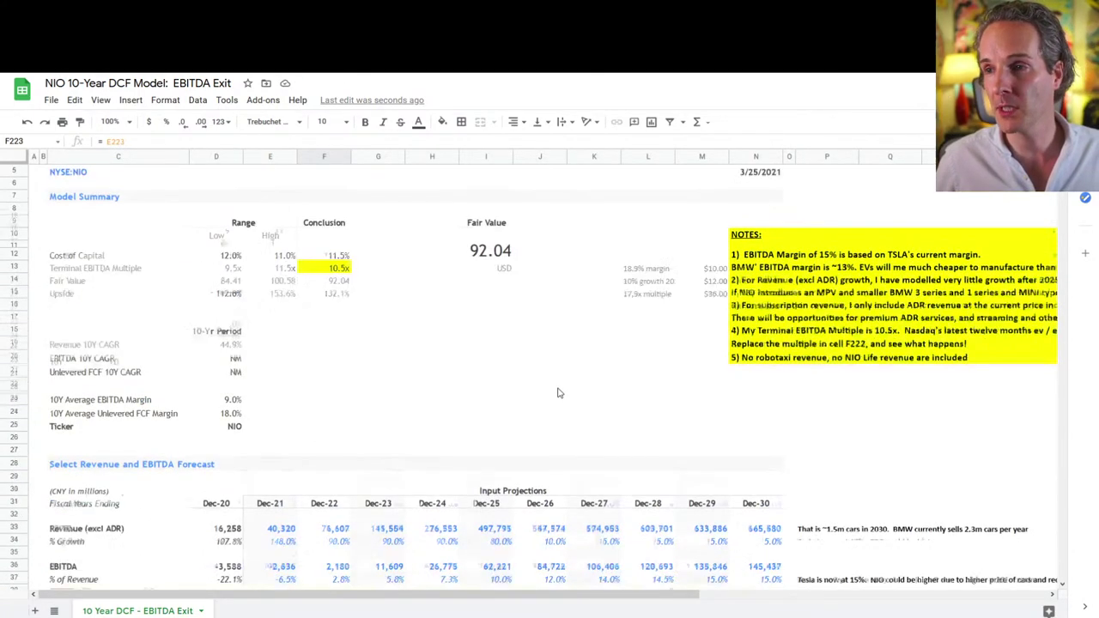
scroll(601, 386, up, 2)
click(750, 322)
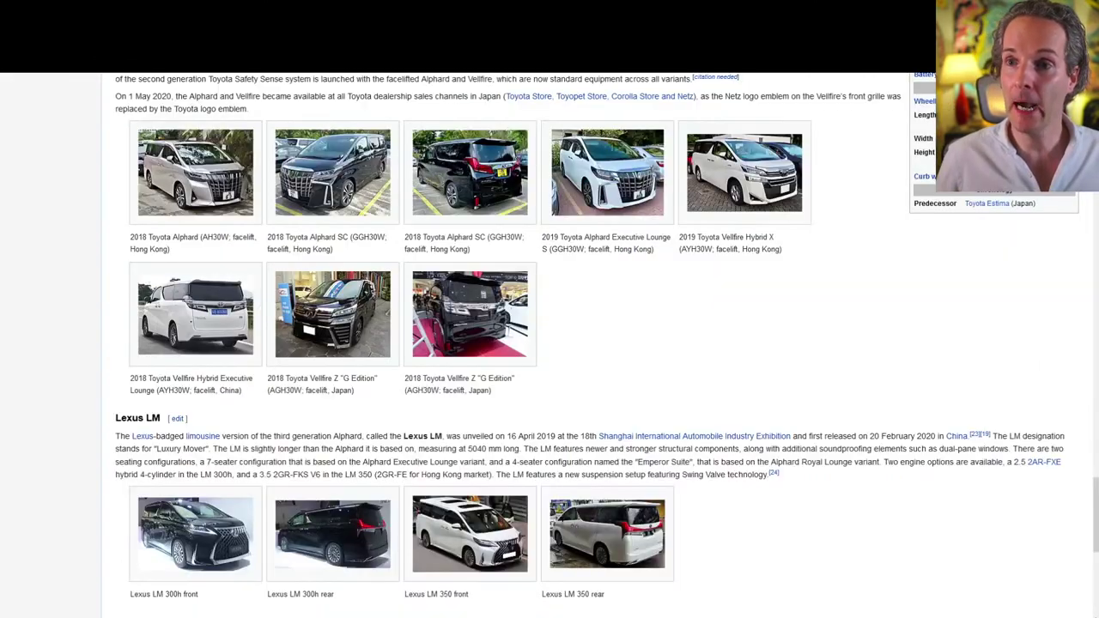
Examine the Toyota Alphard, Vellfire and Lexus LM photos in the Wikipedia article, and switch back to the DCF spreadsheet
scroll(392, 359, up, 1)
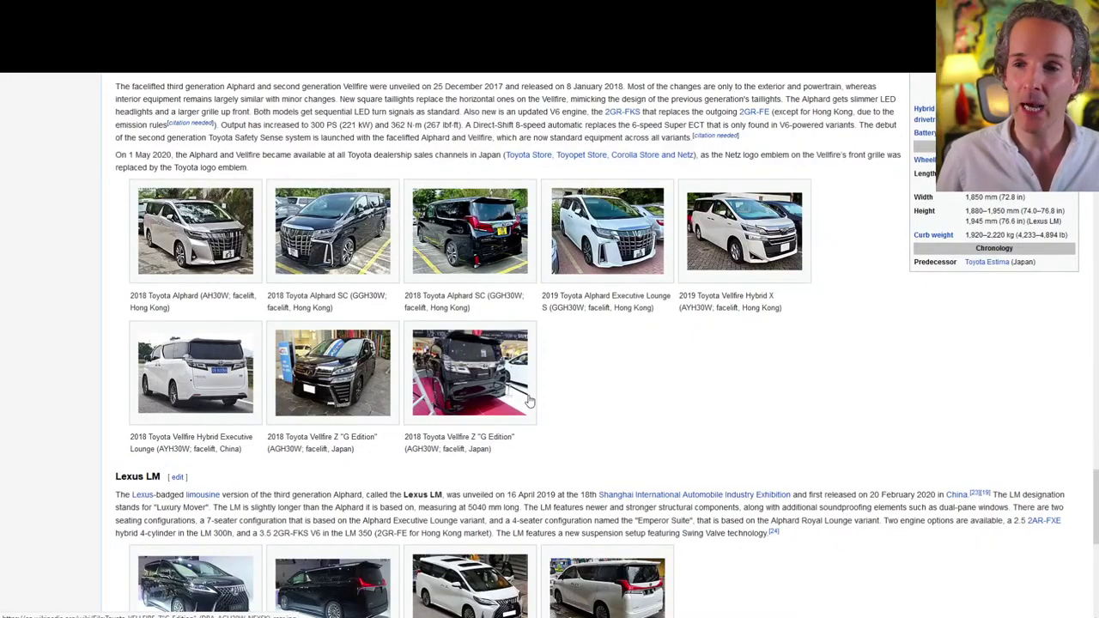
scroll(529, 400, down, 2)
scroll(529, 400, up, 7)
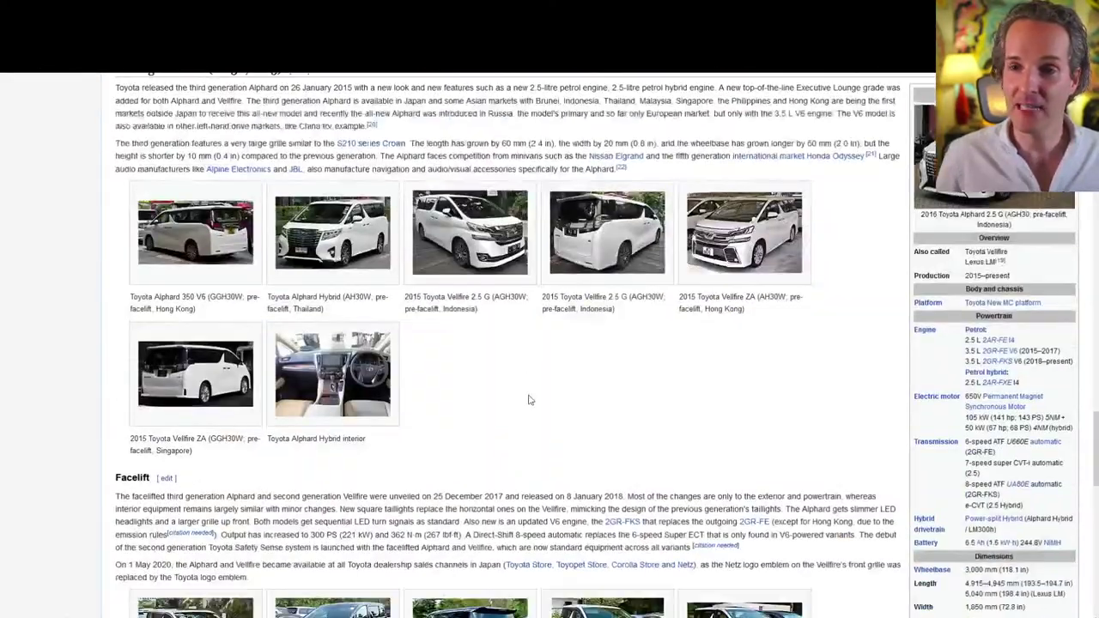
scroll(529, 401, down, 7)
scroll(530, 402, up, 2)
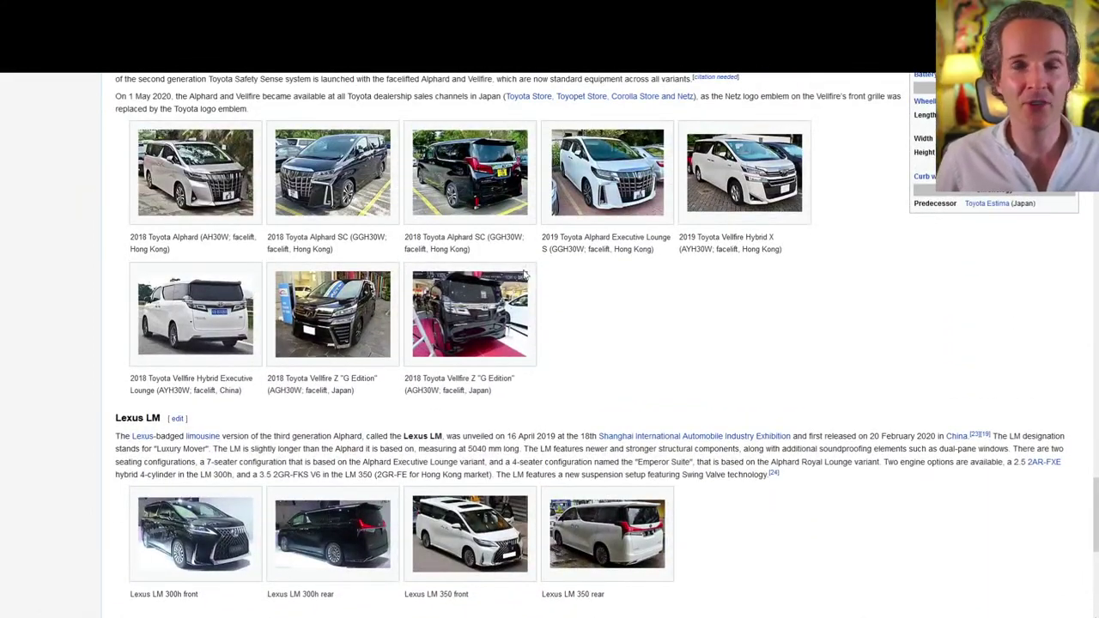
click(329, 34)
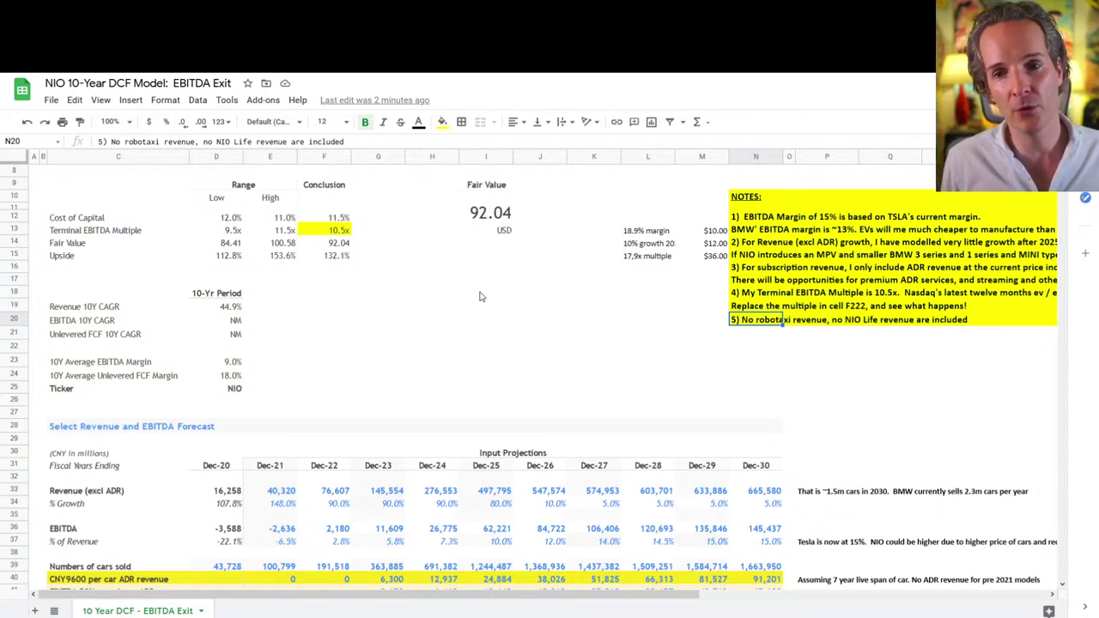
Review the Dec-30 ADR EBITDA formula in cell N41 and reread the fifth note in the summary
scroll(515, 297, down, 4)
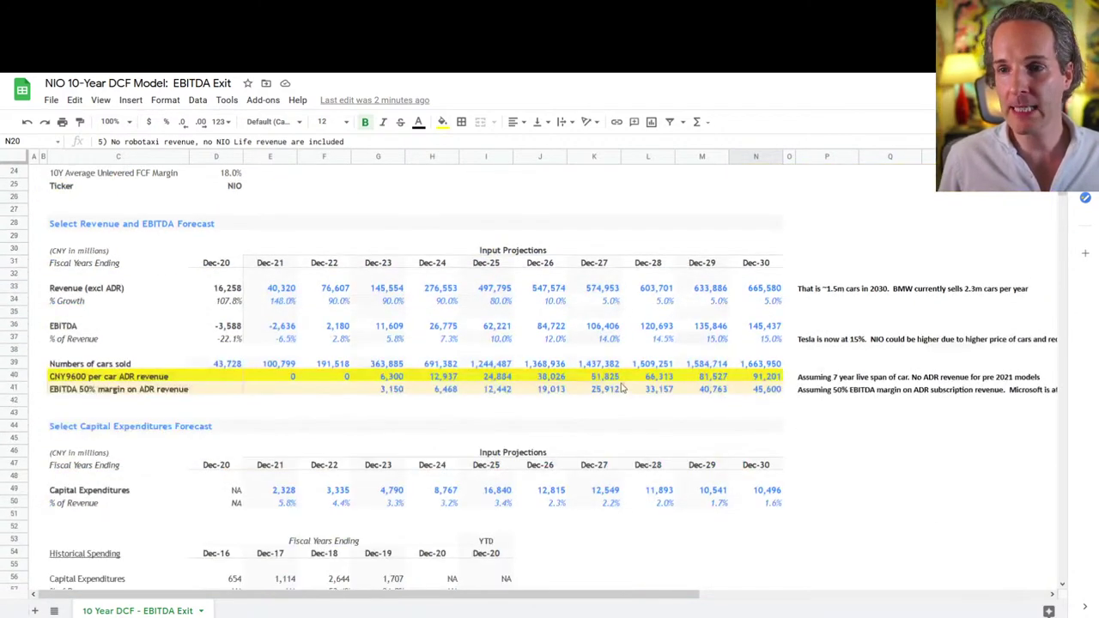
click(761, 389)
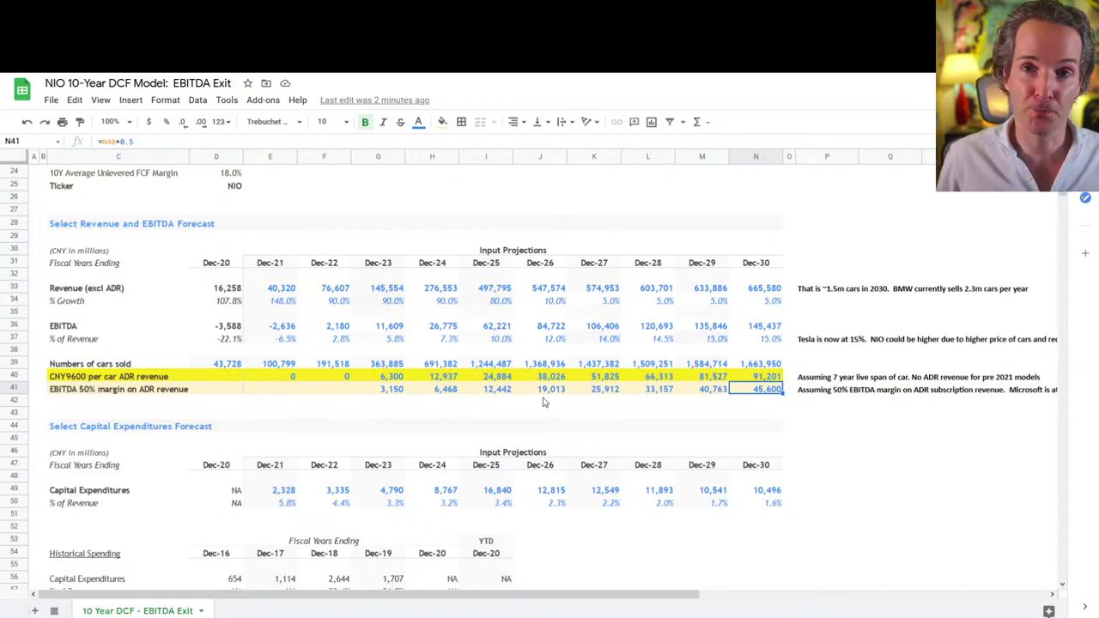
scroll(544, 402, up, 3)
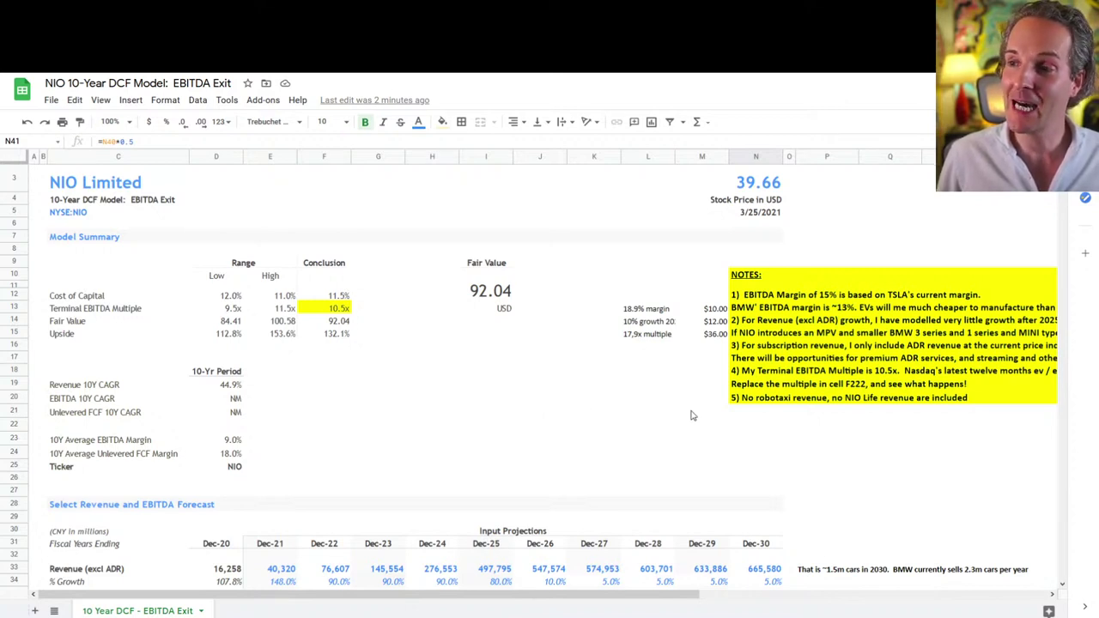
click(759, 400)
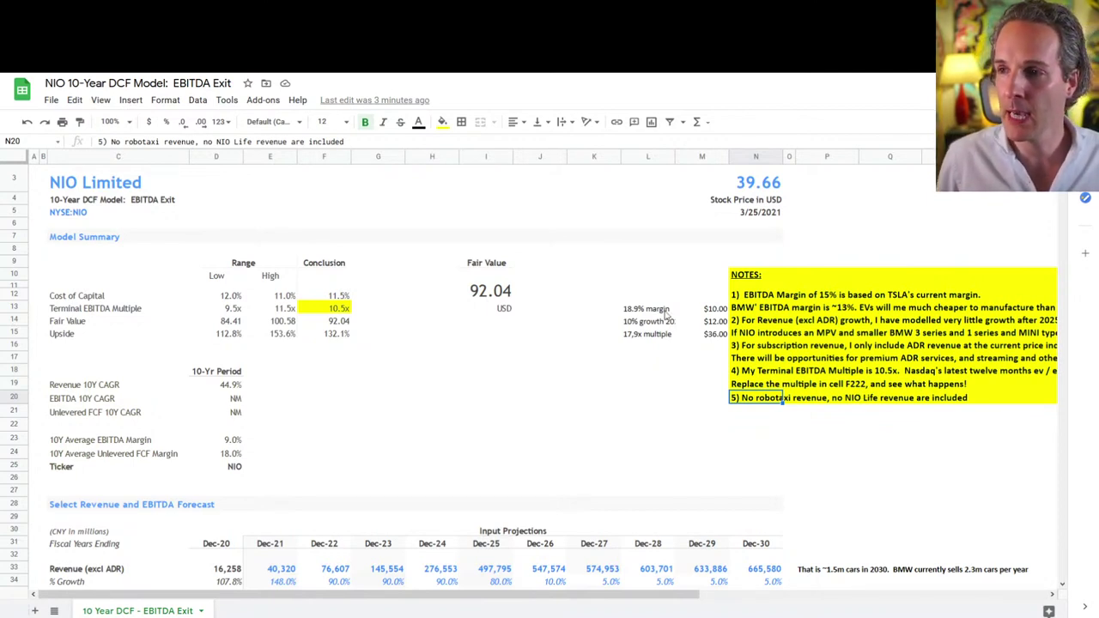
Total the three sensitivity amounts M13:M15 in cell M16 with a SUM formula
click(703, 346)
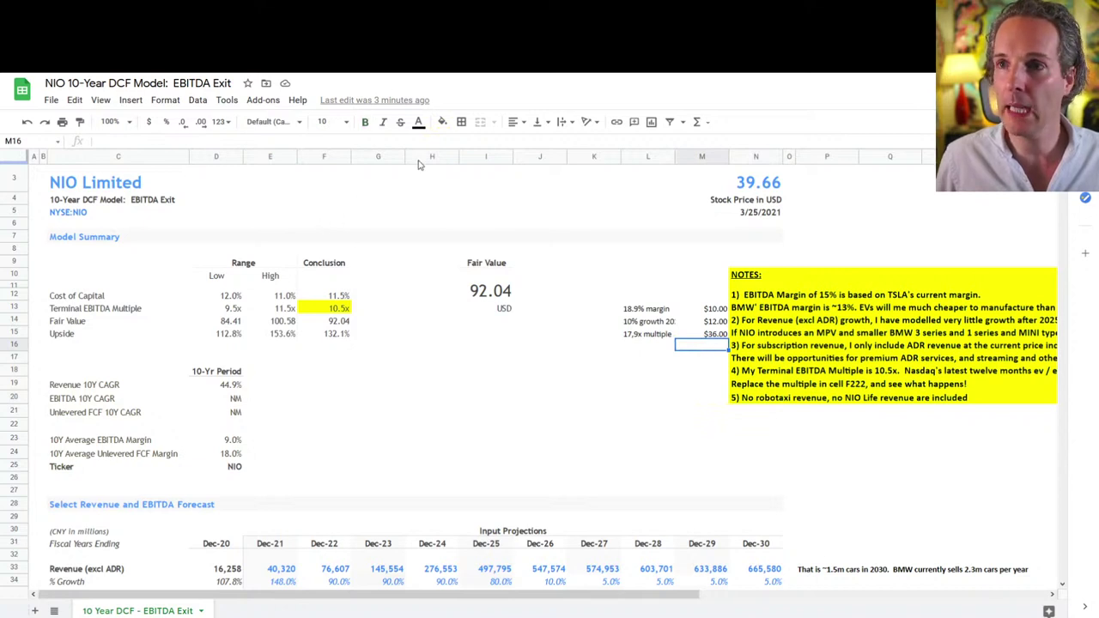
click(697, 123)
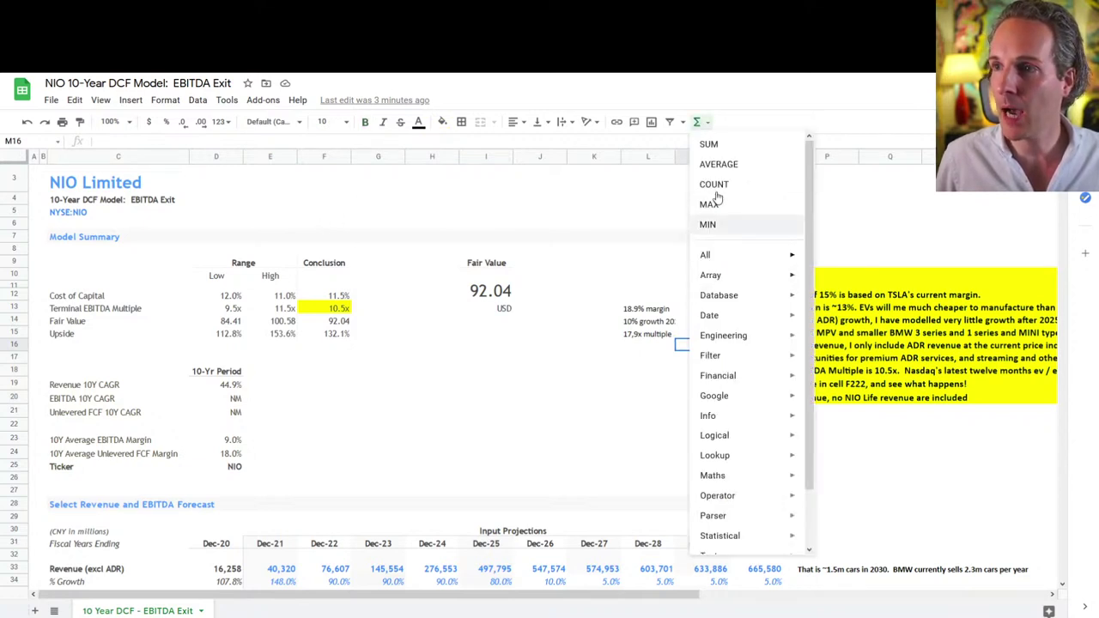
click(706, 143)
drag(703, 307, 710, 333)
key(Return)
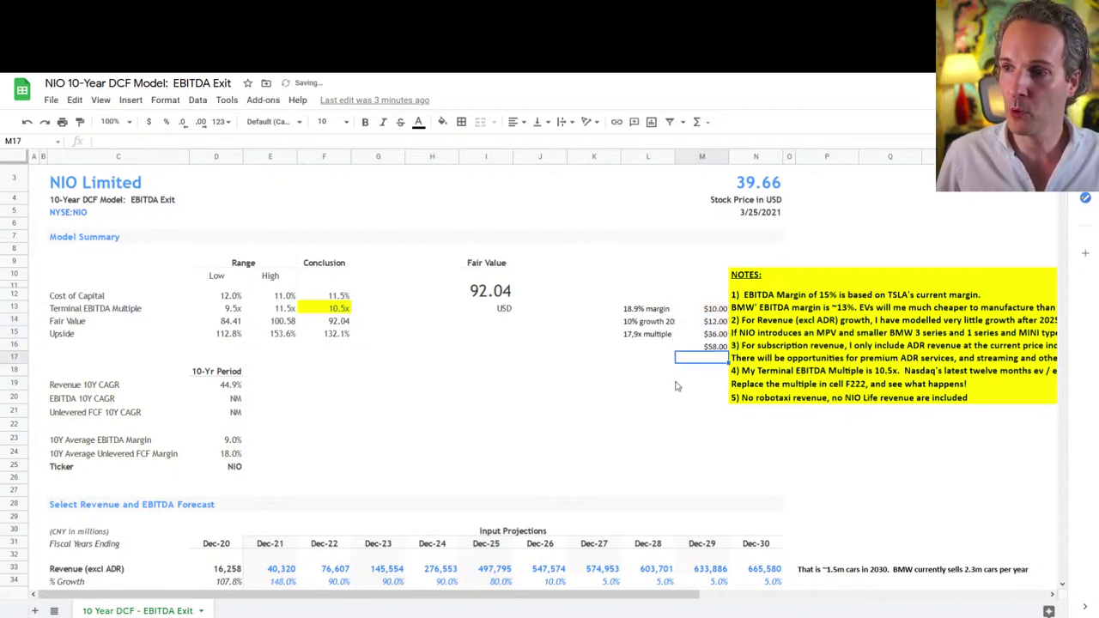
Link cell I16 to the base fair value in H10
click(485, 348)
text(=)
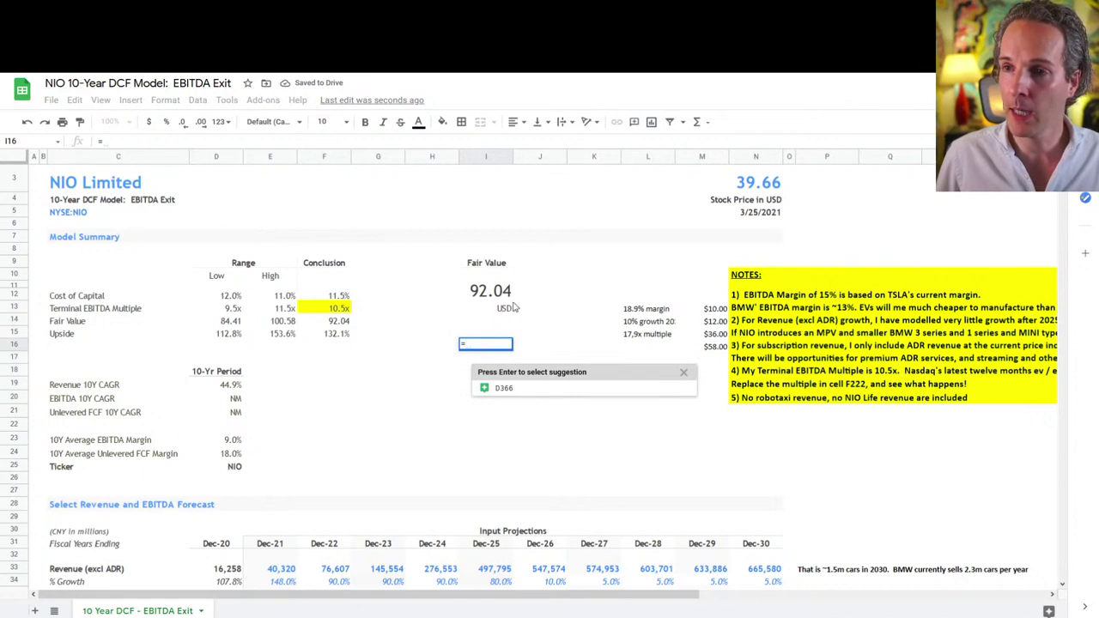
click(507, 299)
text(+)
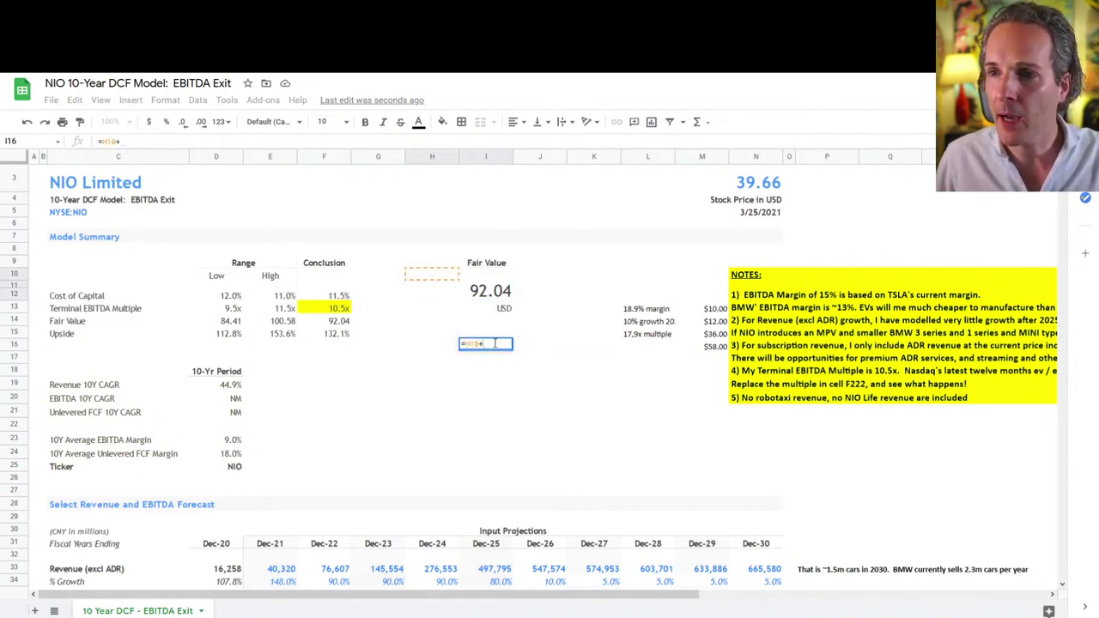
key(BackSpace)
key(Return)
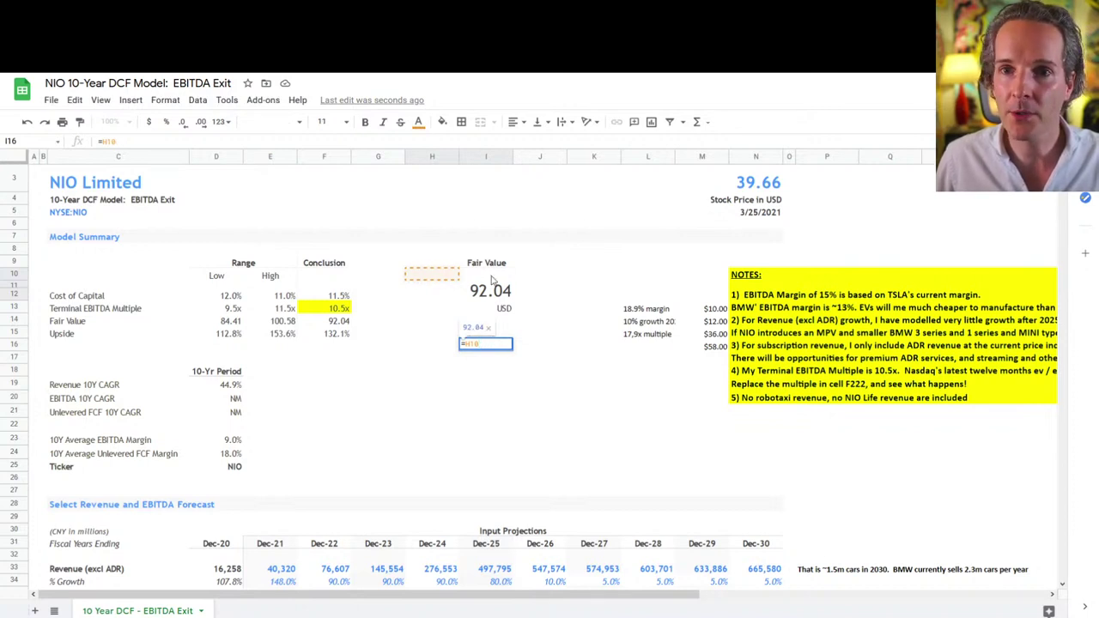
click(494, 294)
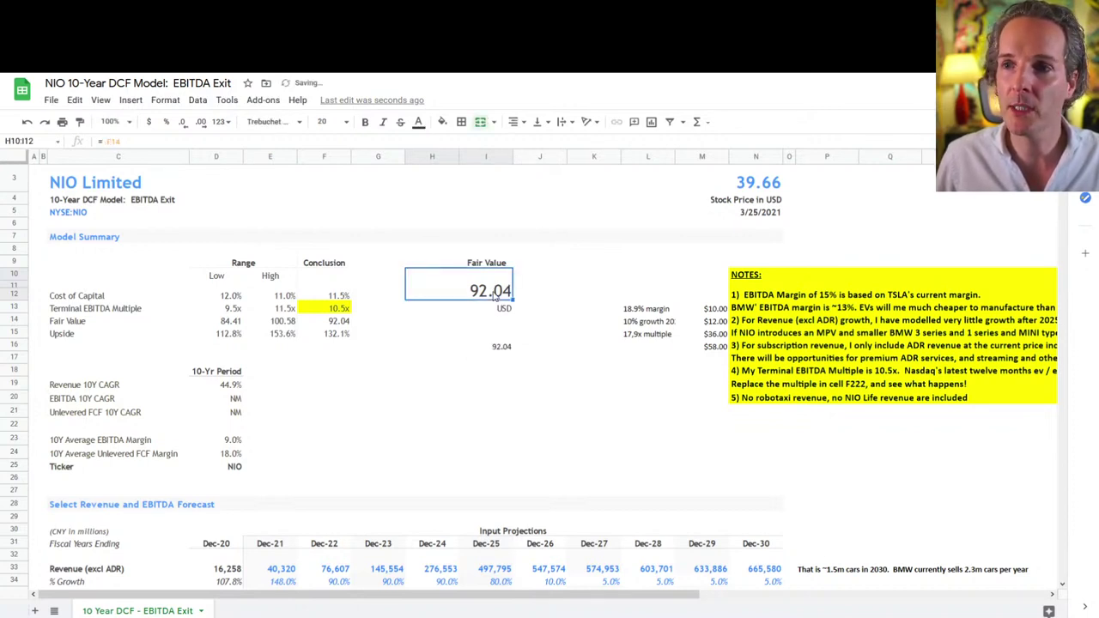
Enter =92.04+M16 in cell I16 to add the sensitivity total to the base fair value, and make it bold
click(503, 346)
text(=)
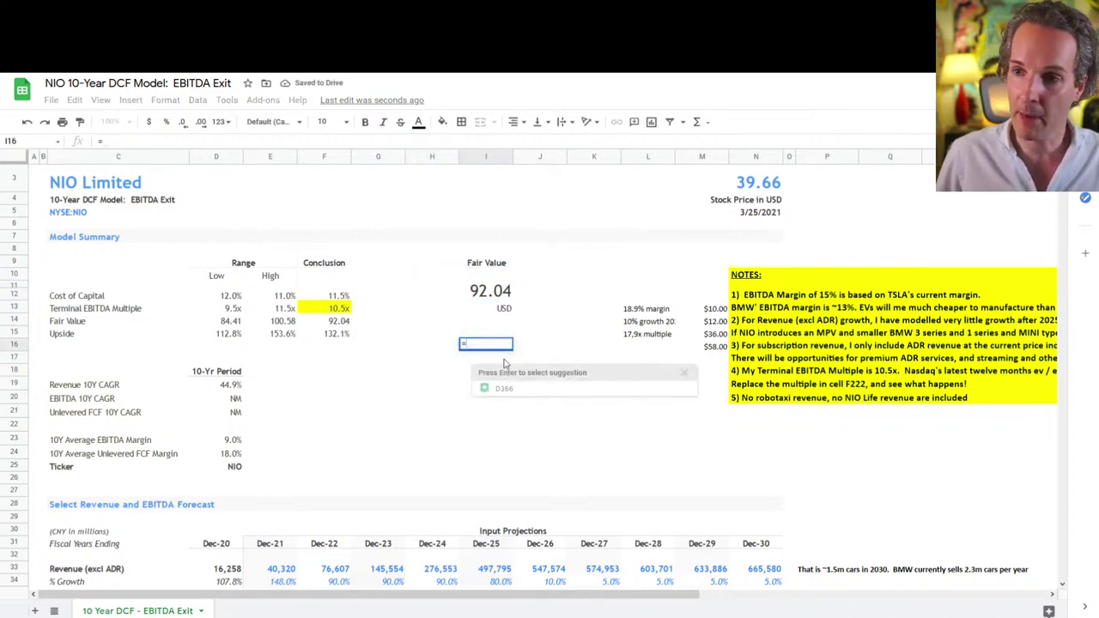
text(92.04+M16)
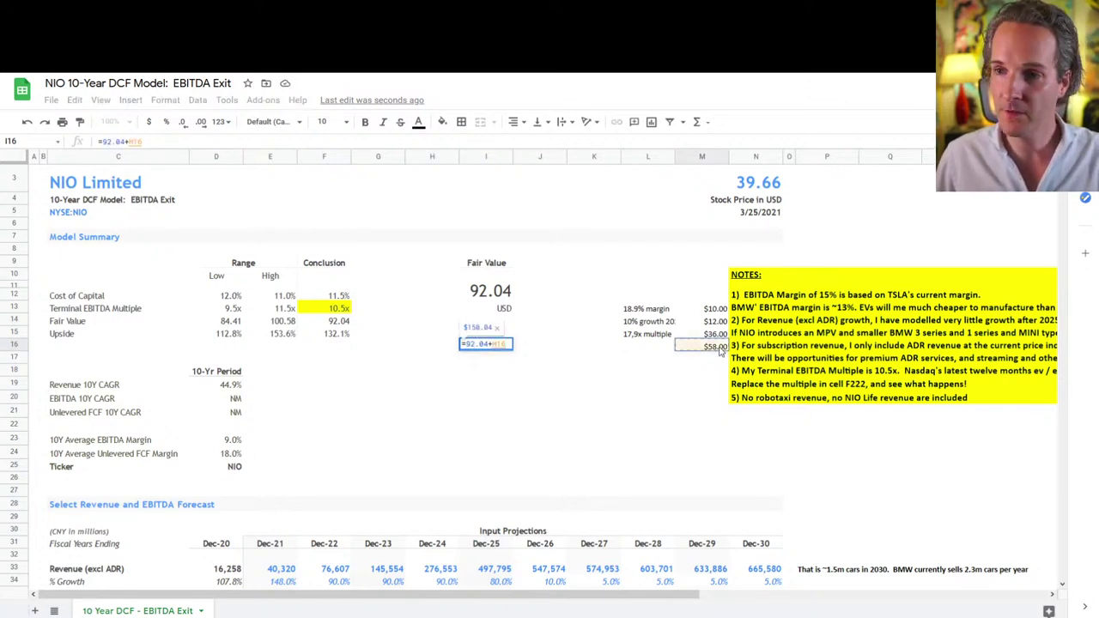
key(Return)
click(496, 347)
click(367, 125)
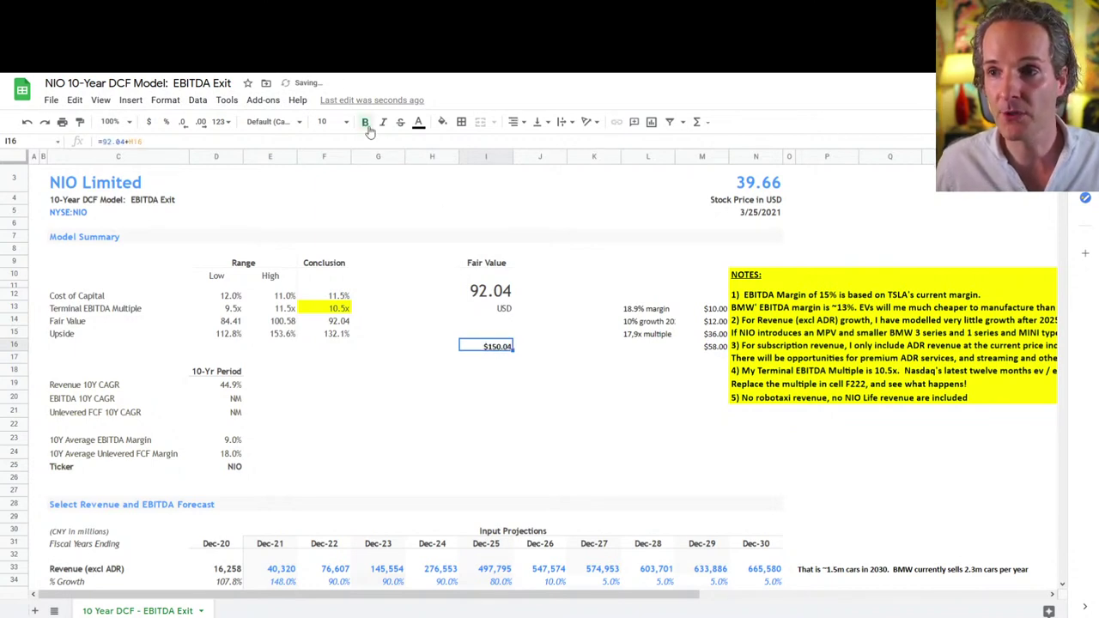
Enter the label BULL CASE in cell H16 and format it as bold and underlined
click(445, 350)
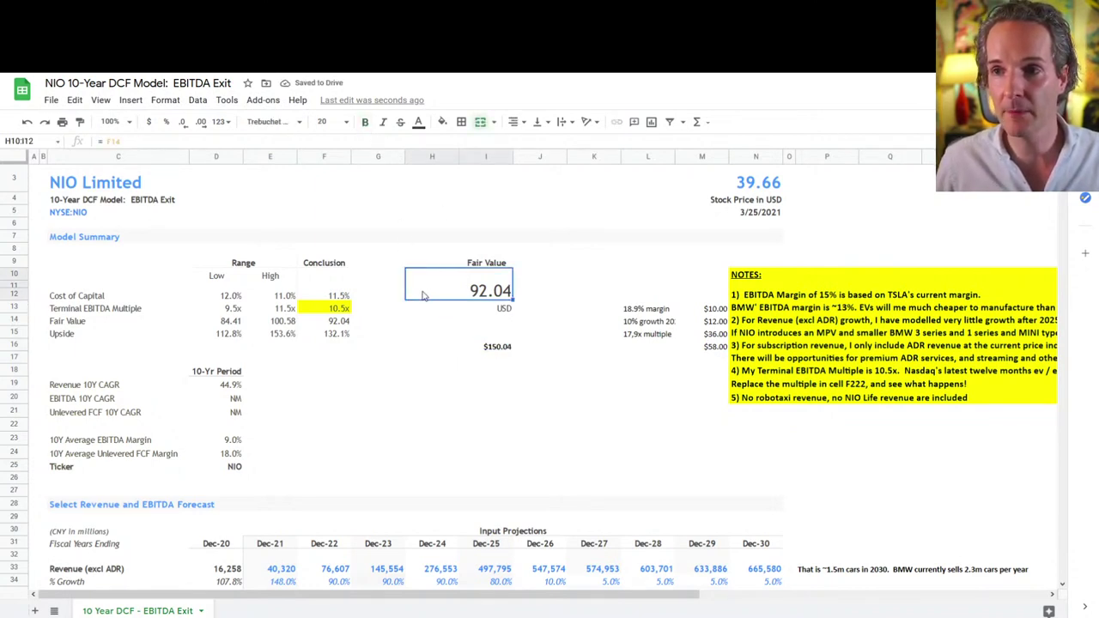
text(BULL CASE)
click(457, 352)
key(ctrl+b)
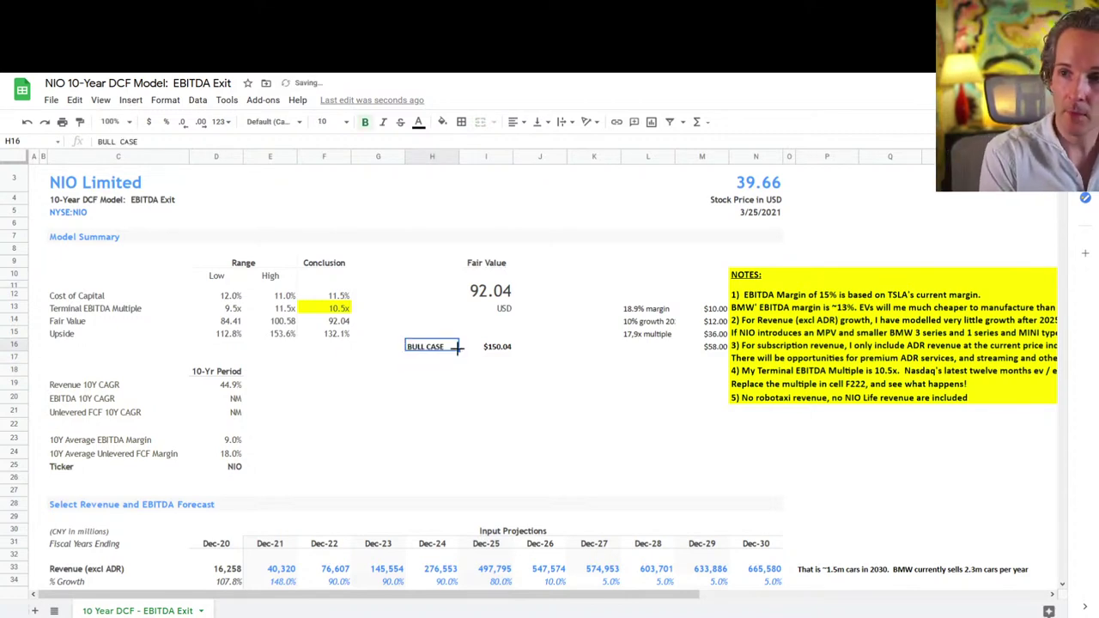
Format the bull-case amount in cell I16 as bold and underlined to match its label
click(500, 352)
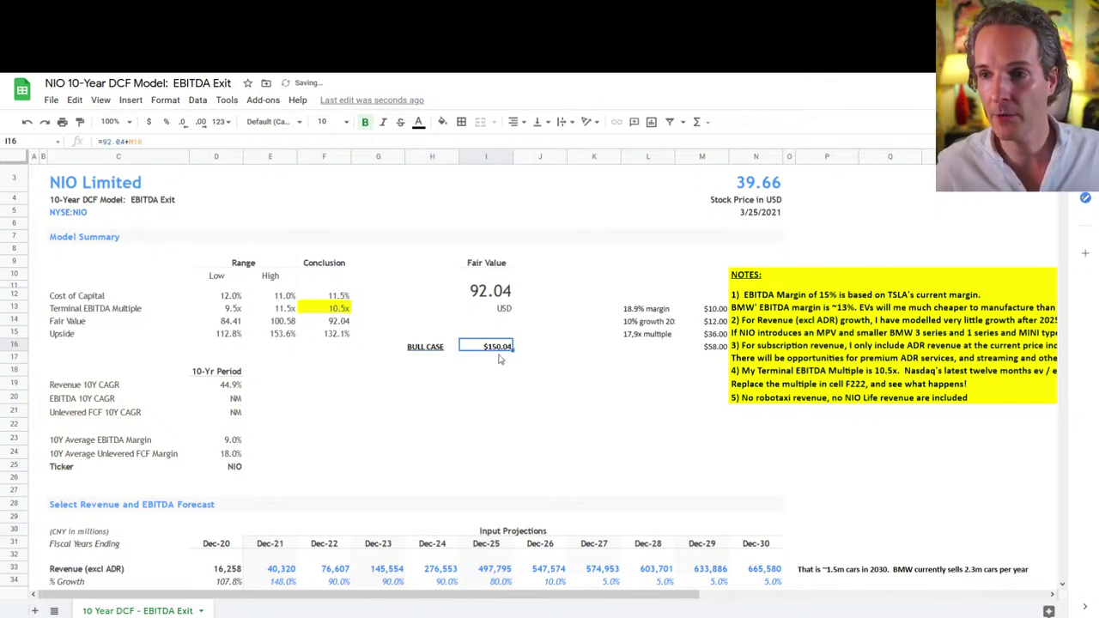
key(ctrl+b)
click(494, 389)
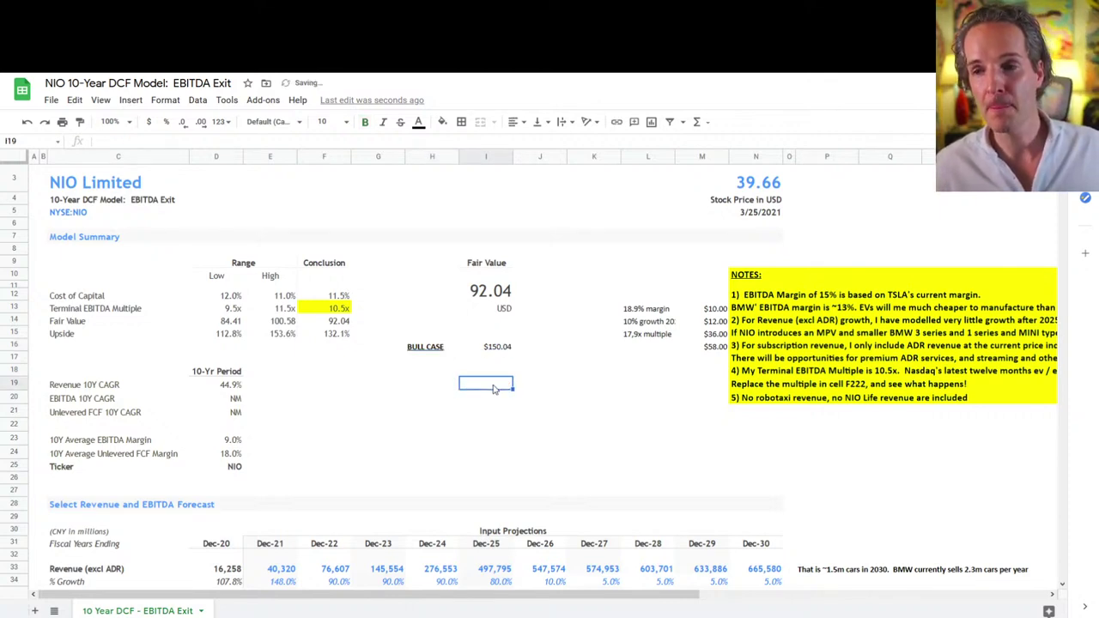
click(499, 350)
key(ctrl+b)
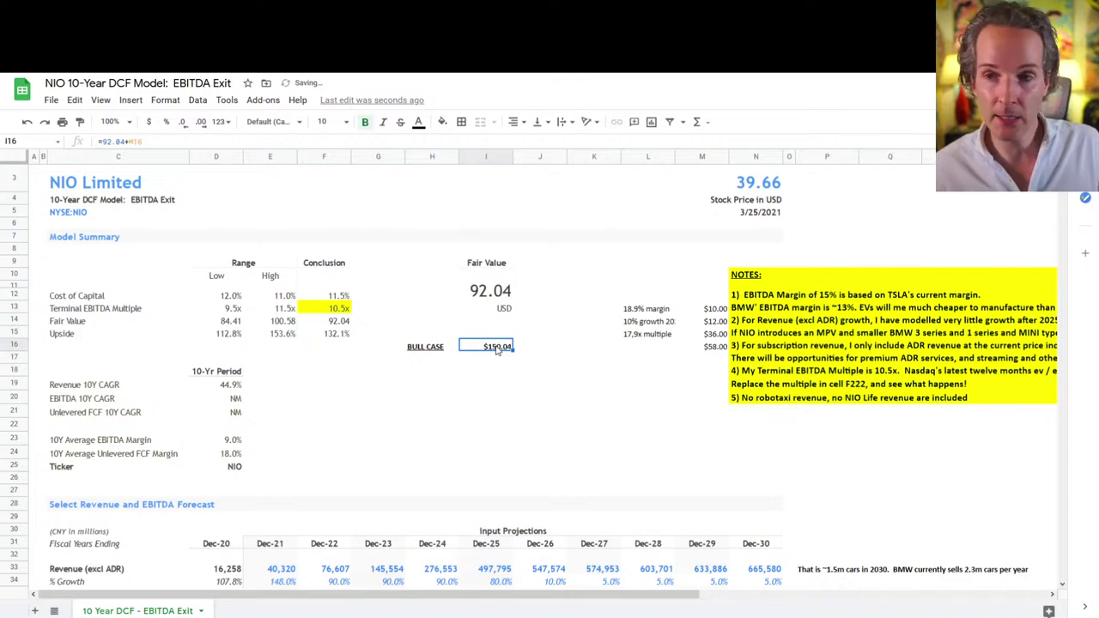
click(489, 381)
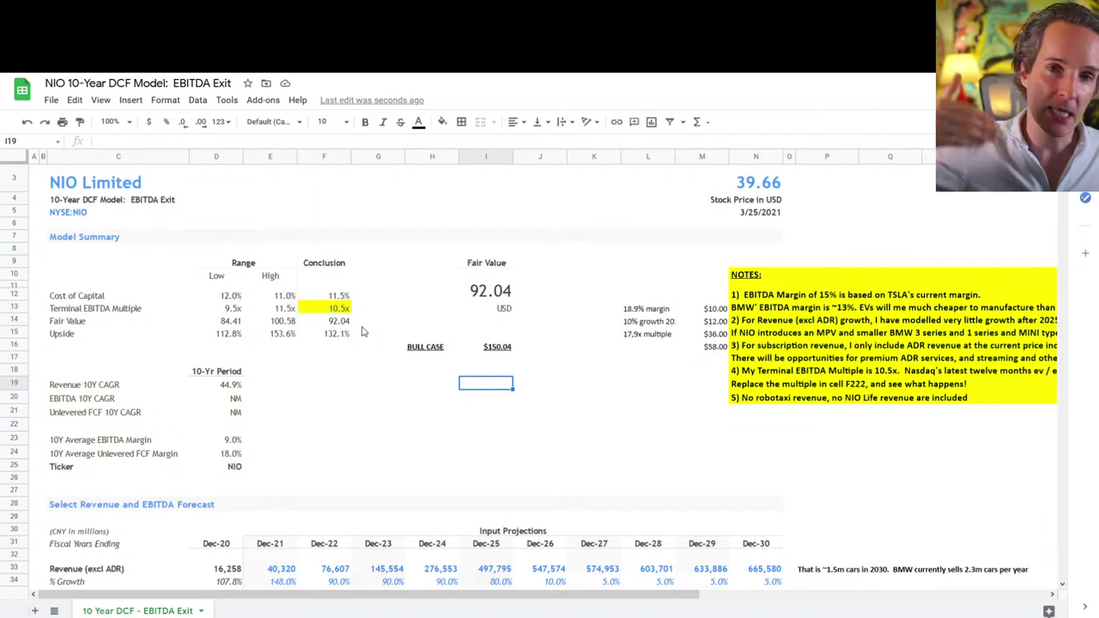
Review the ADR revenue and ADR EBITDA projections in G40:N41 and the base fair value in the summary
scroll(365, 326, down, 3)
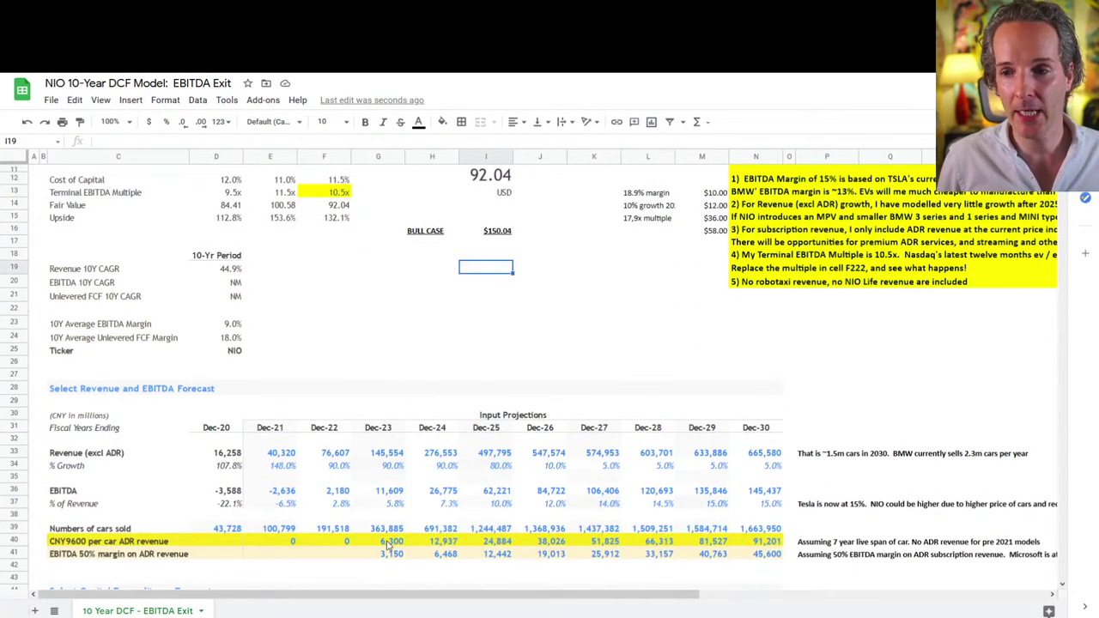
drag(388, 547, 737, 552)
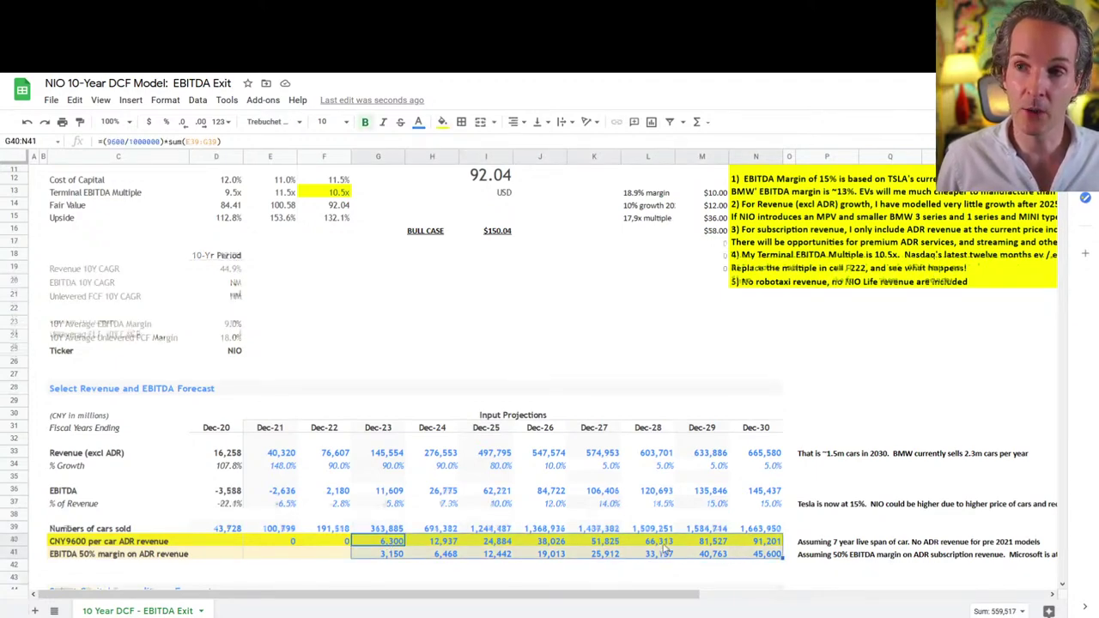
scroll(601, 498, up, 2)
click(494, 371)
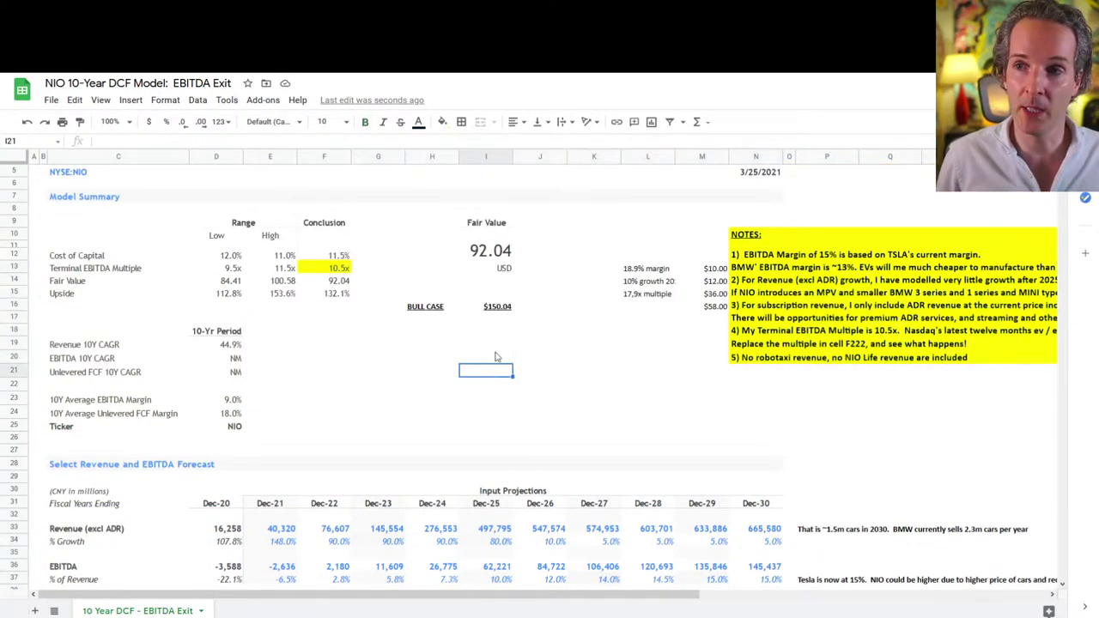
click(478, 256)
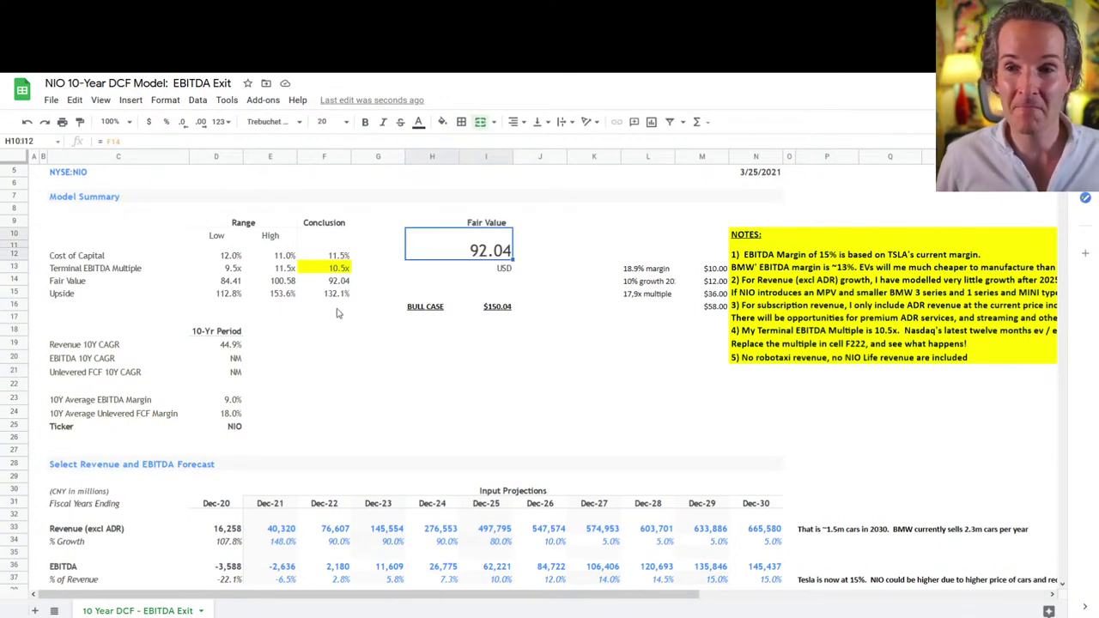
Review the concluded terminal EBITDA multiple, Dec-26 revenue growth, Dec-30 EBITDA margin and base fair value, ending at the revenue and EBITDA forecast
click(325, 269)
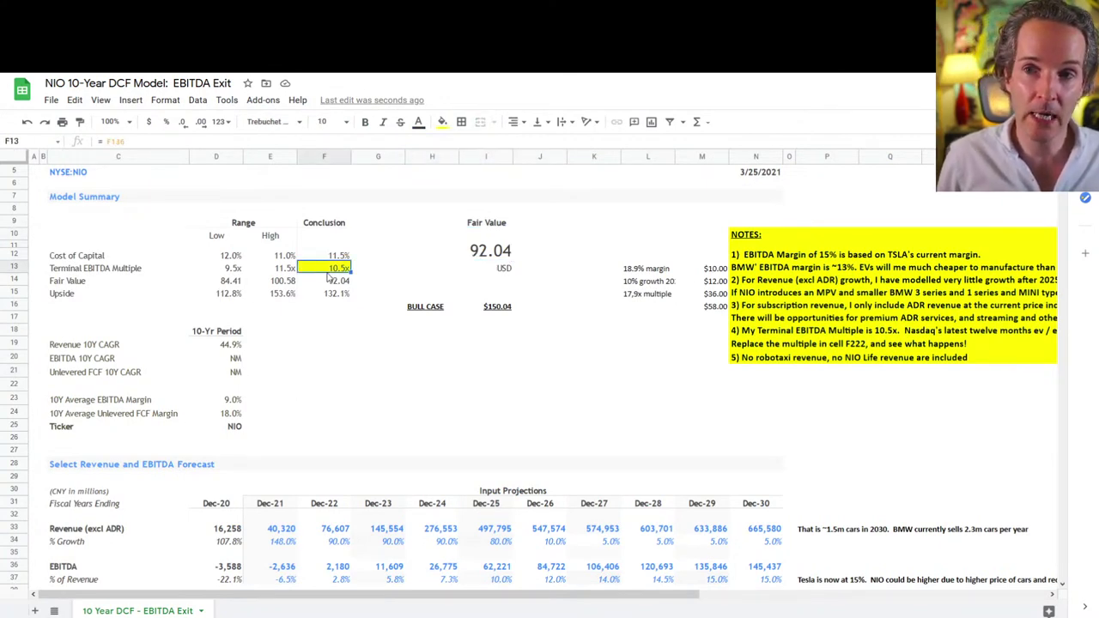
click(544, 543)
scroll(672, 499, down, 1)
scroll(671, 499, down, 1)
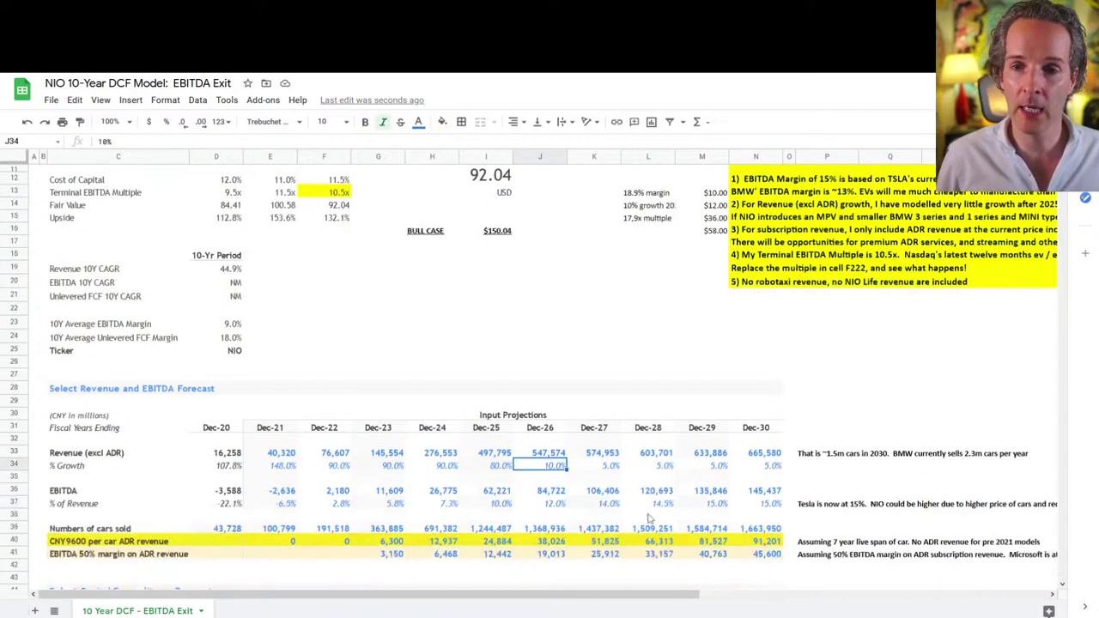
click(753, 506)
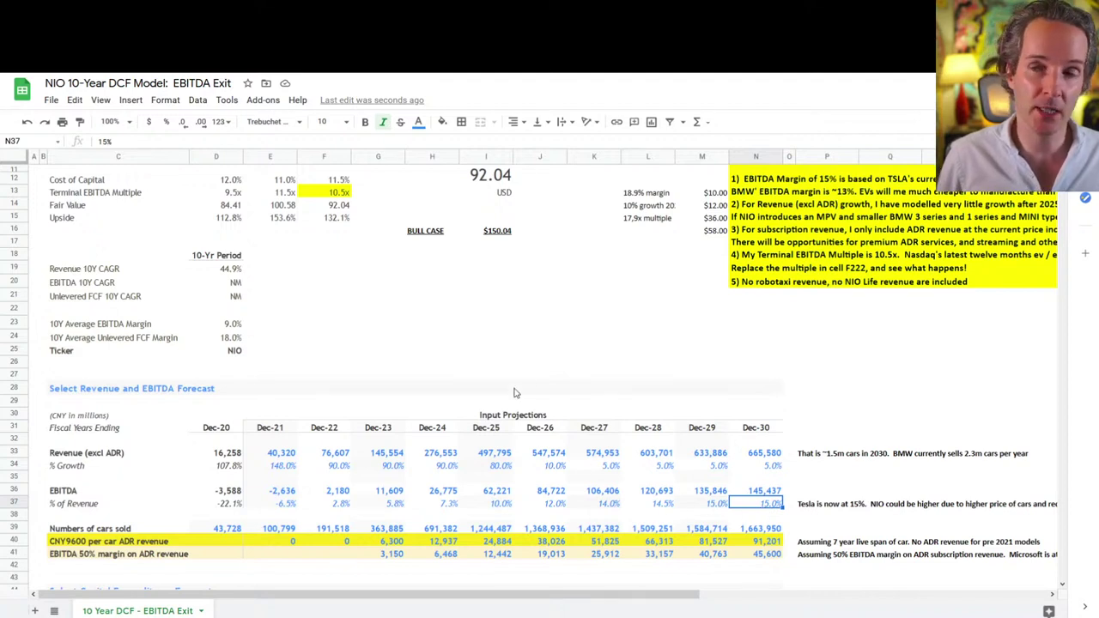
scroll(515, 395, up, 2)
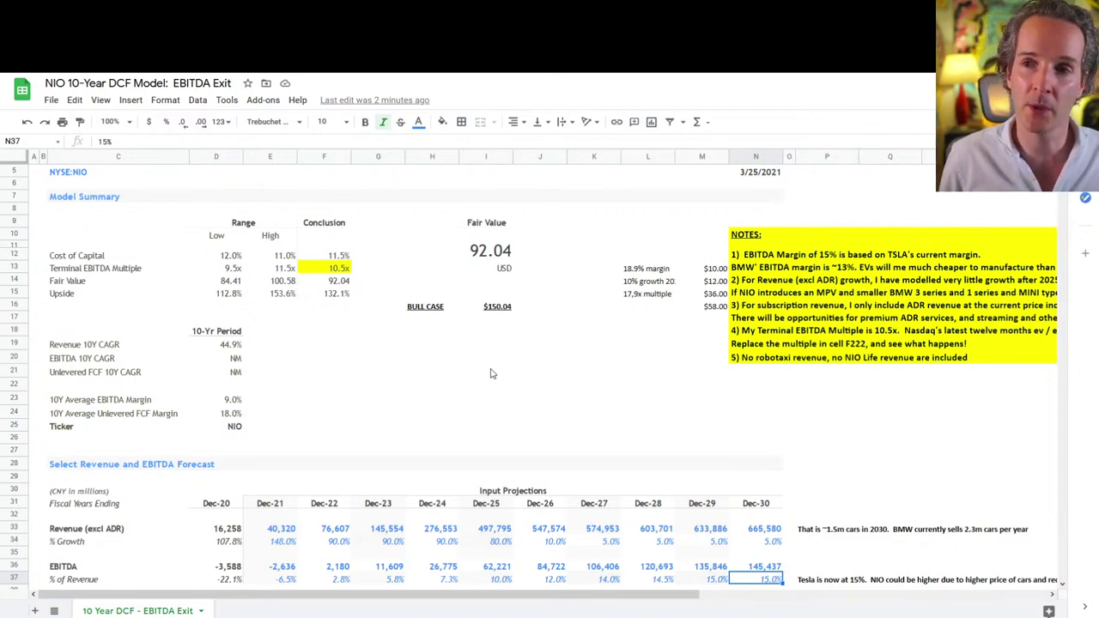
click(489, 252)
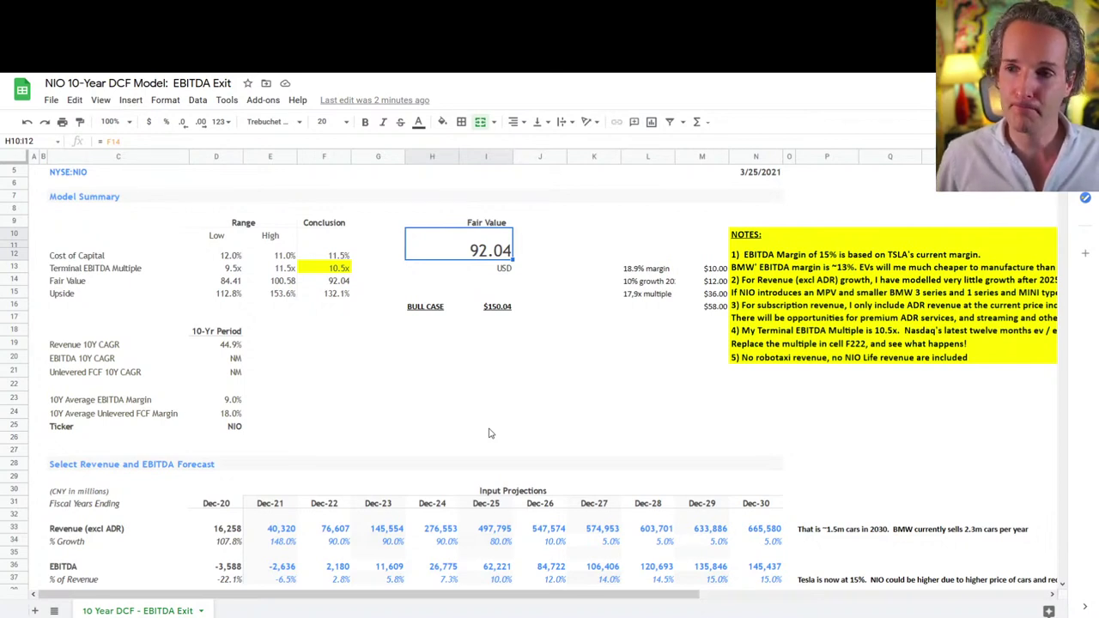
scroll(489, 434, down, 2)
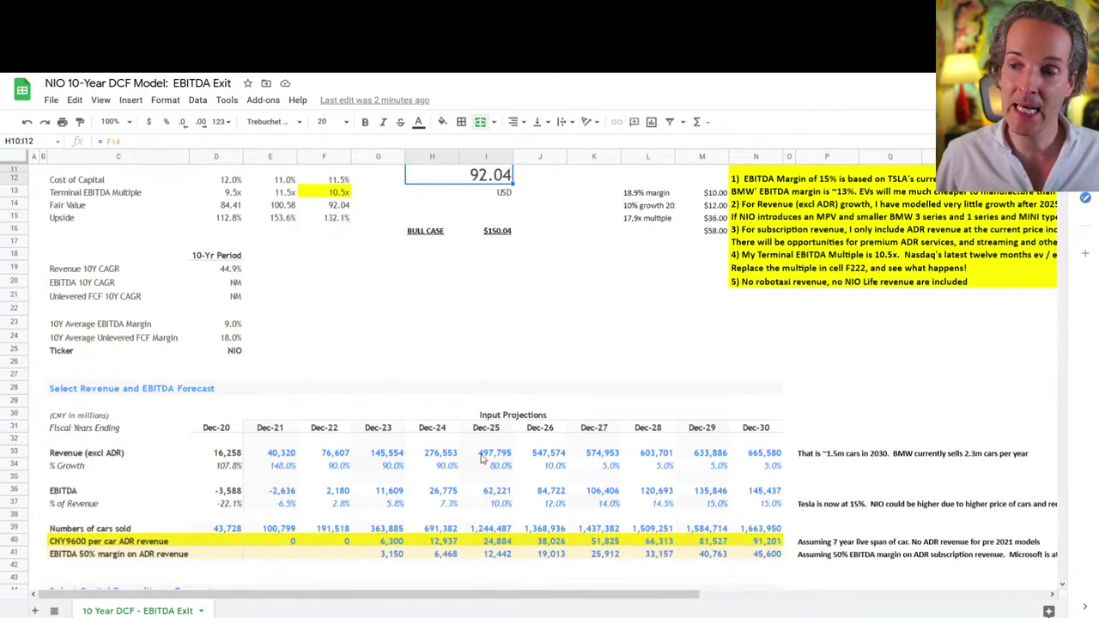
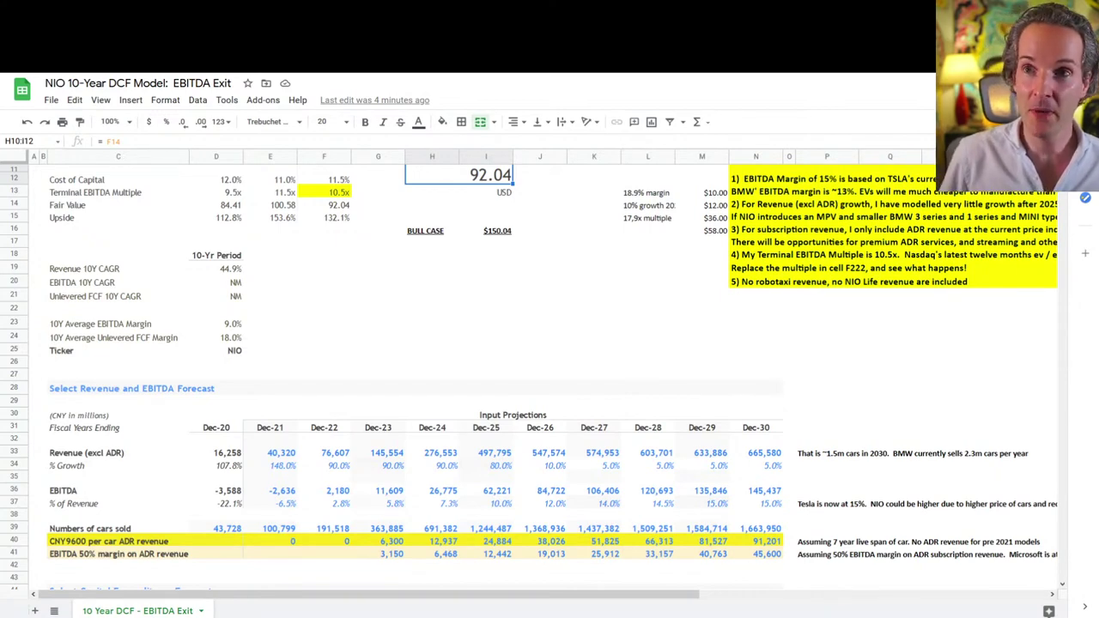
Switch to the NIO chart in TradingView and add the Williams %R indicator below the price
click(390, 52)
click(343, 52)
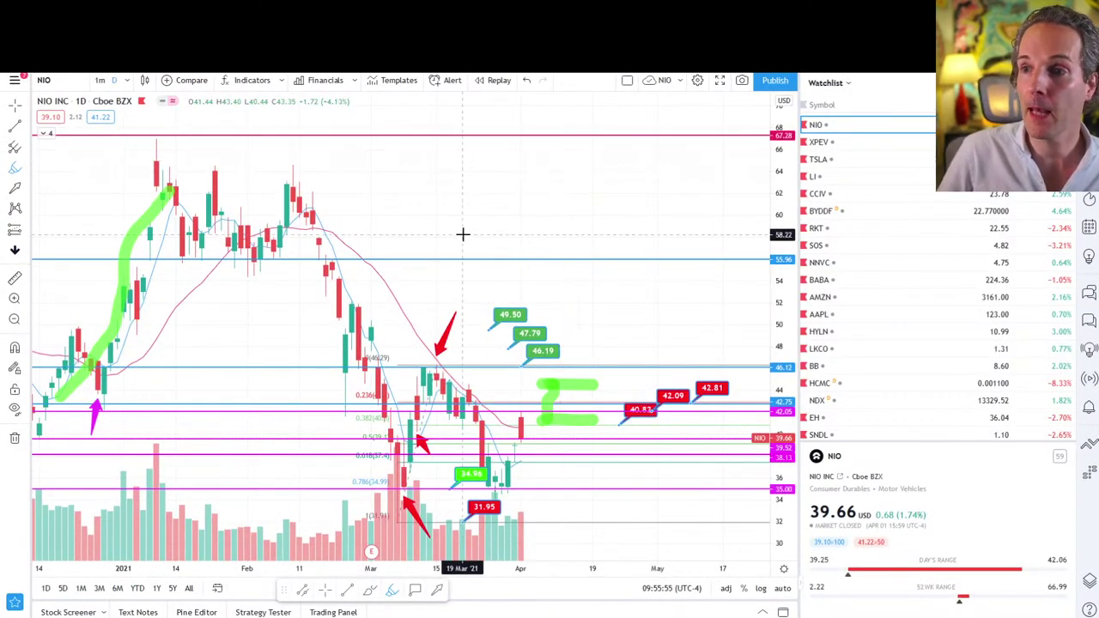
click(283, 82)
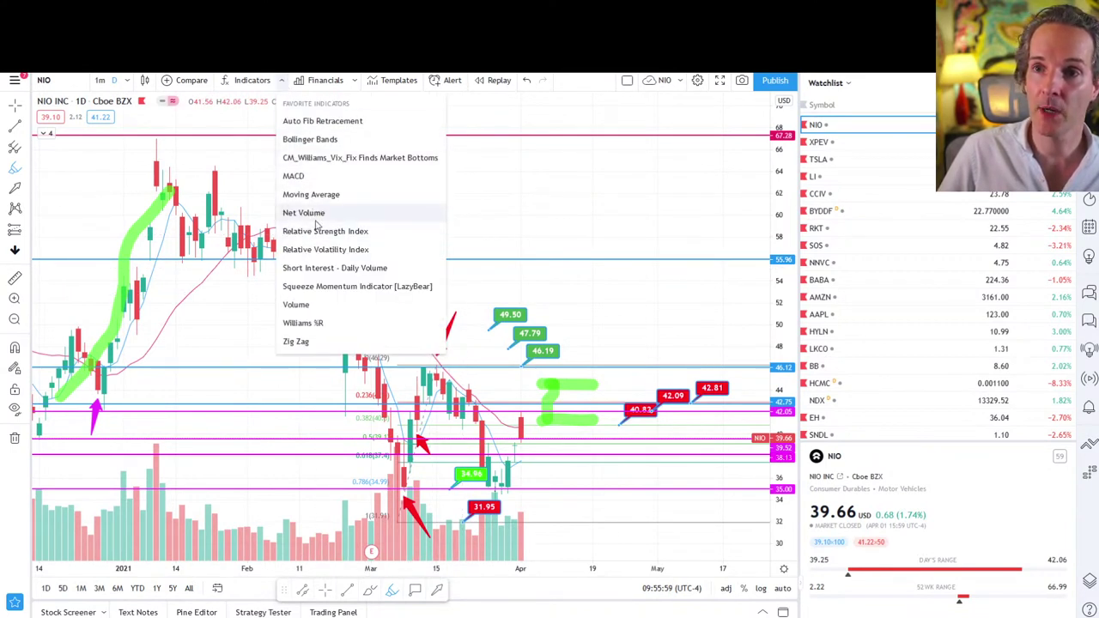
click(316, 323)
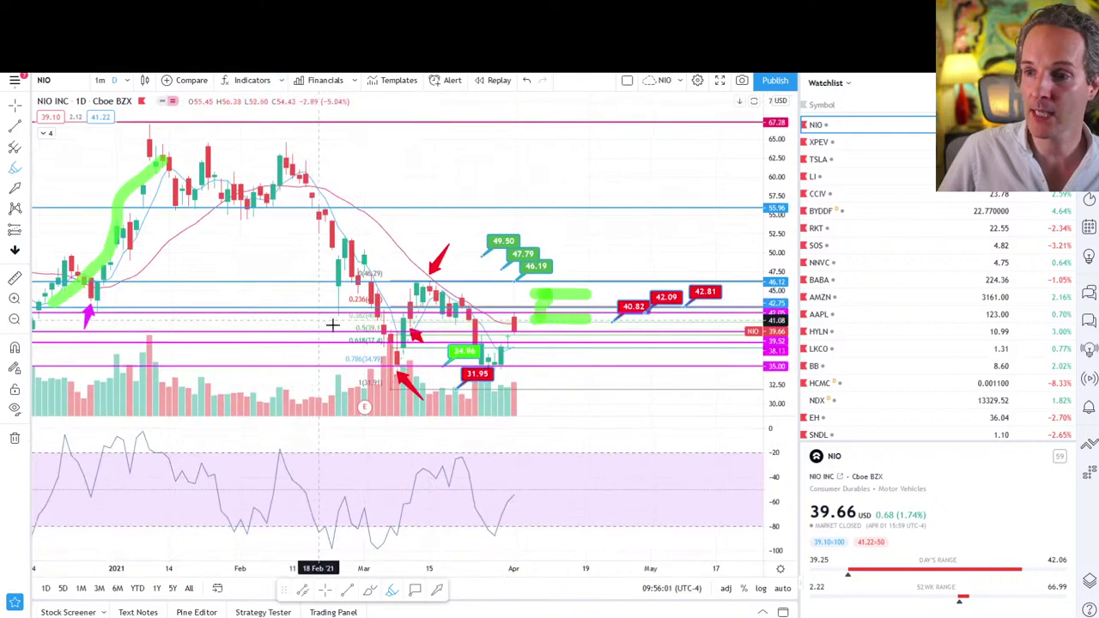
Place a horizontal line at about -49.95 in the Williams %R pane and switch the chart to the 4-hour interval
click(575, 490)
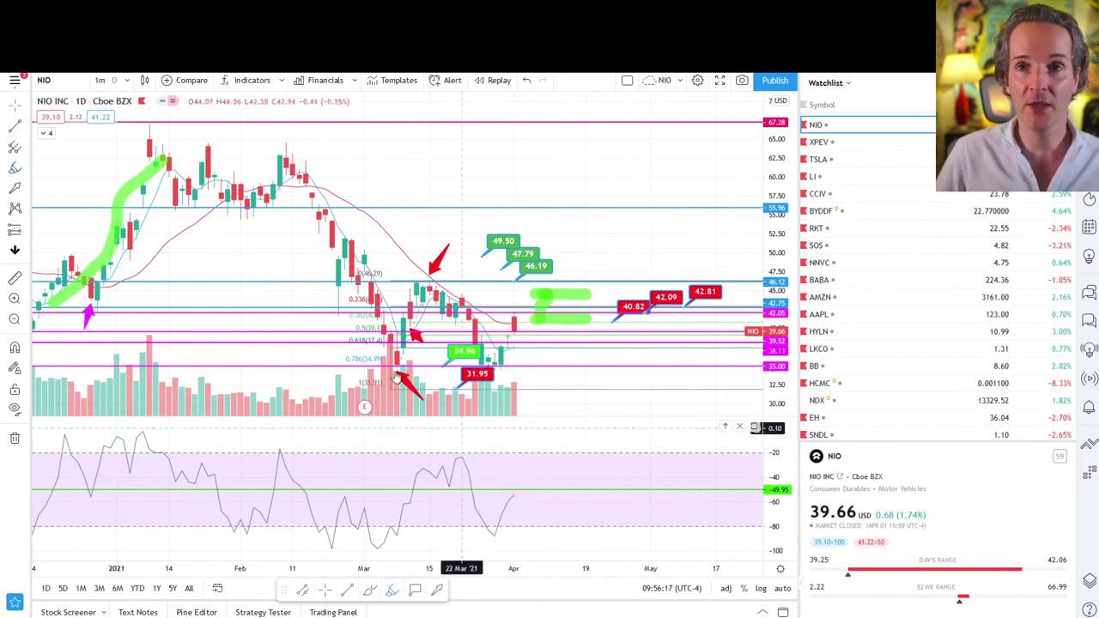
click(127, 80)
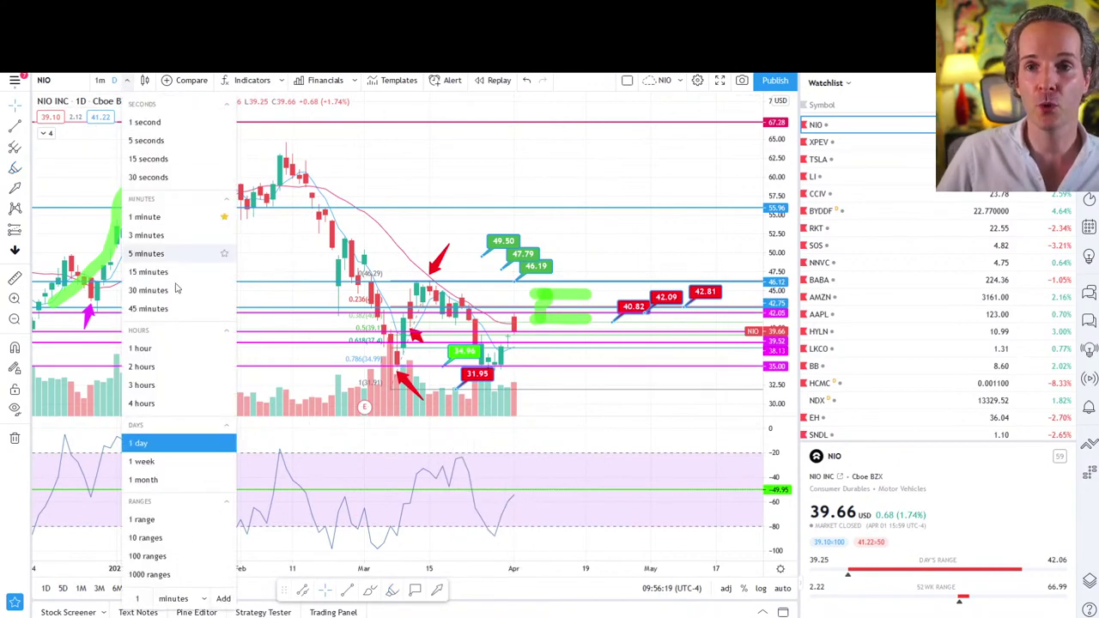
click(142, 403)
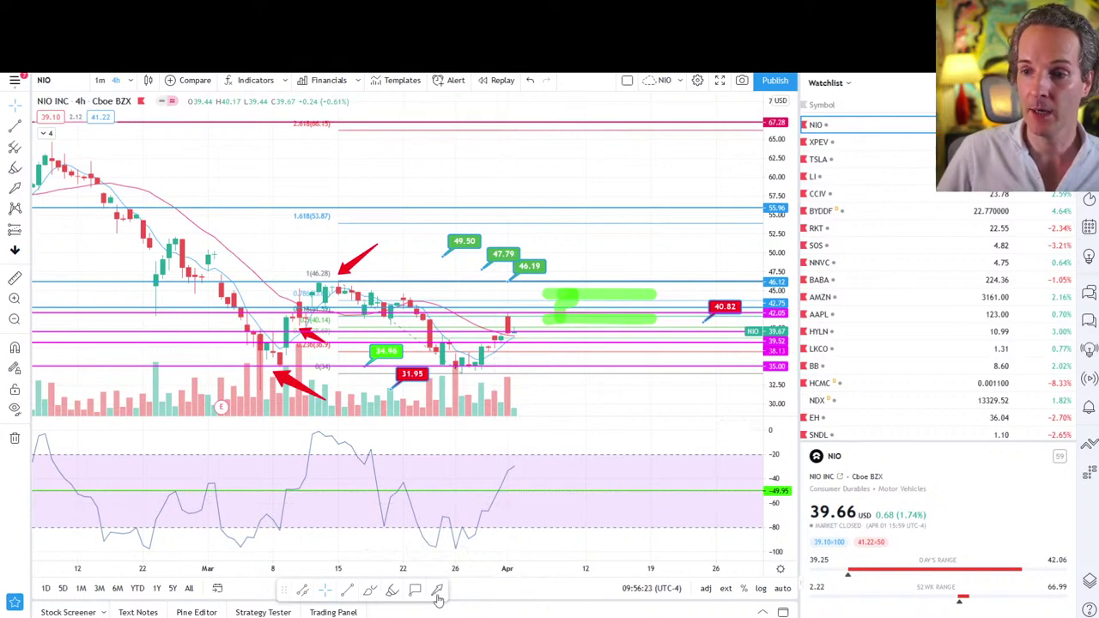
Draw a red arrow in the Williams %R pane from about -21.5 to -44.6, pointing at the late-March crossing of the midline
drag(520, 481, 510, 489)
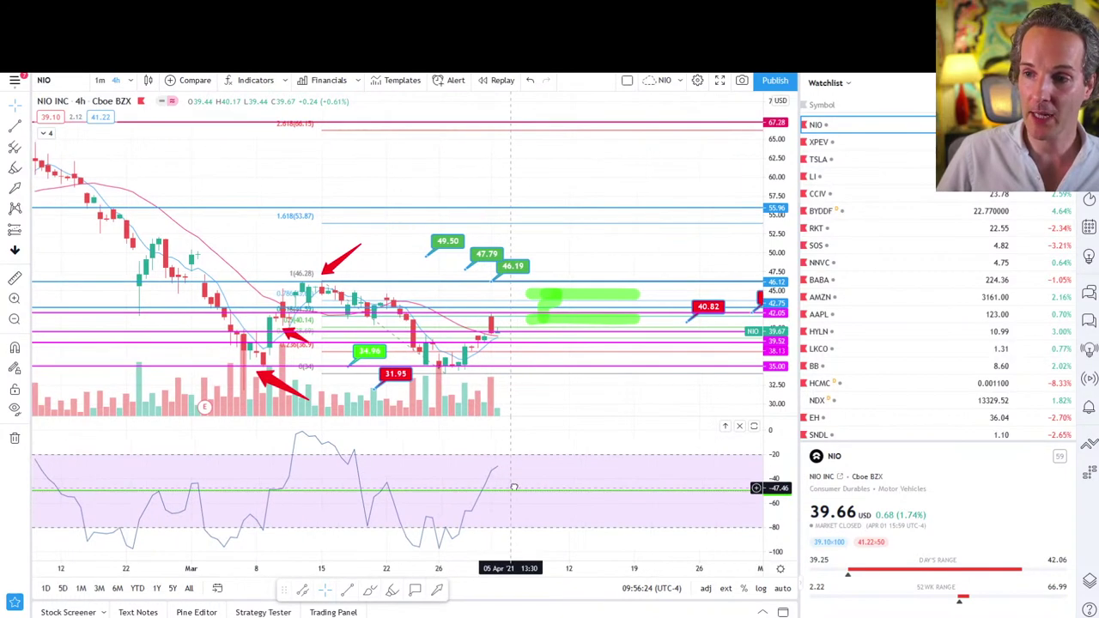
click(437, 590)
click(458, 456)
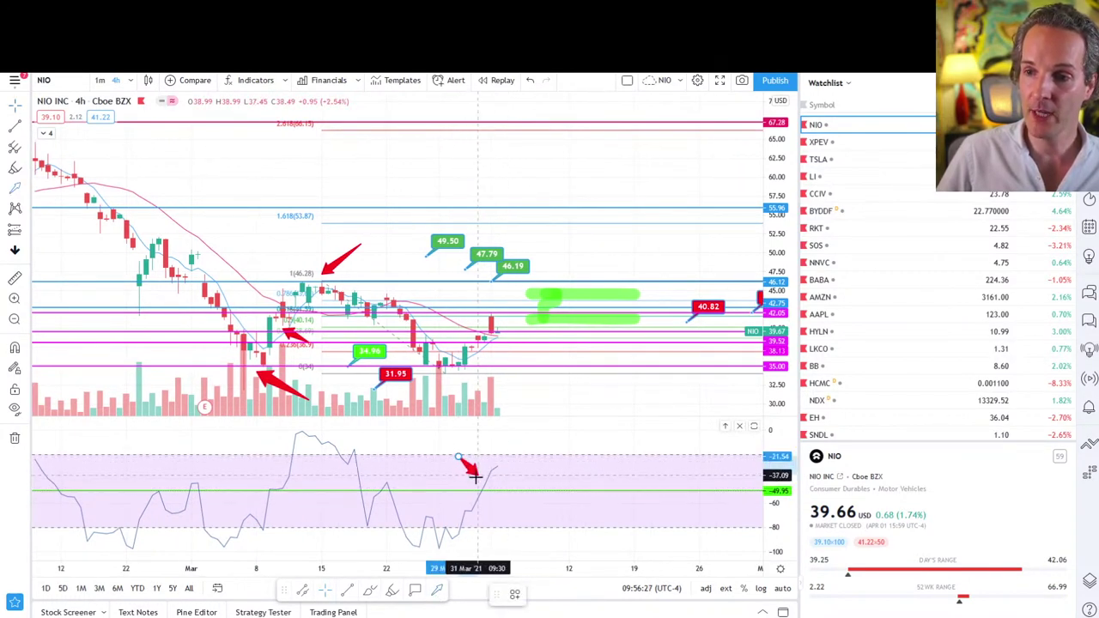
click(478, 482)
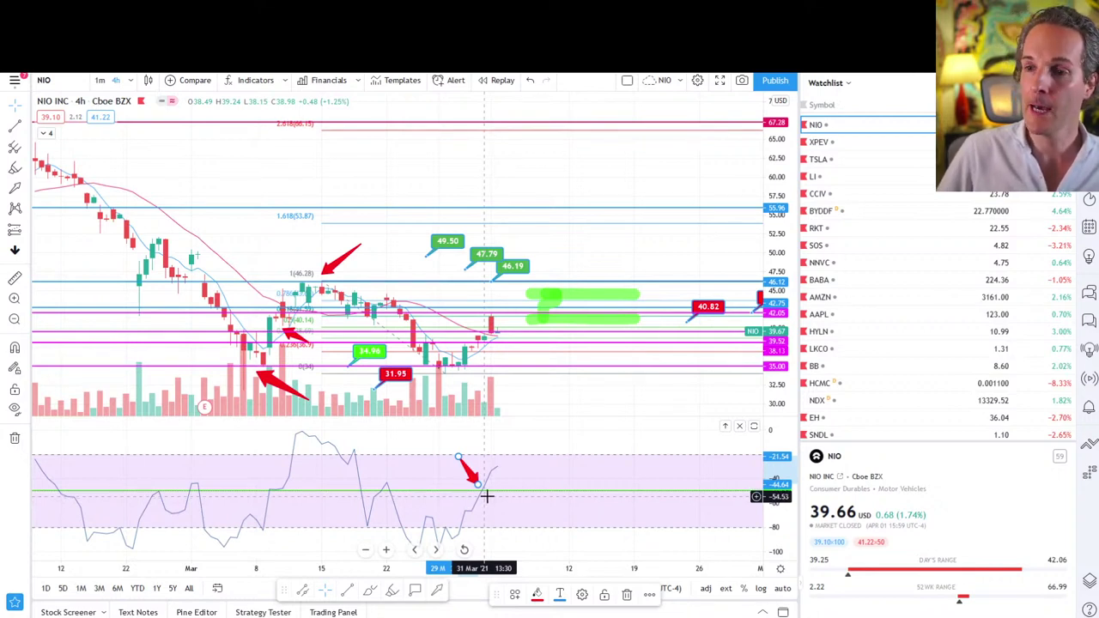
Return the NIO chart to the 1-day interval and remove the Williams %R pane
click(130, 80)
click(215, 443)
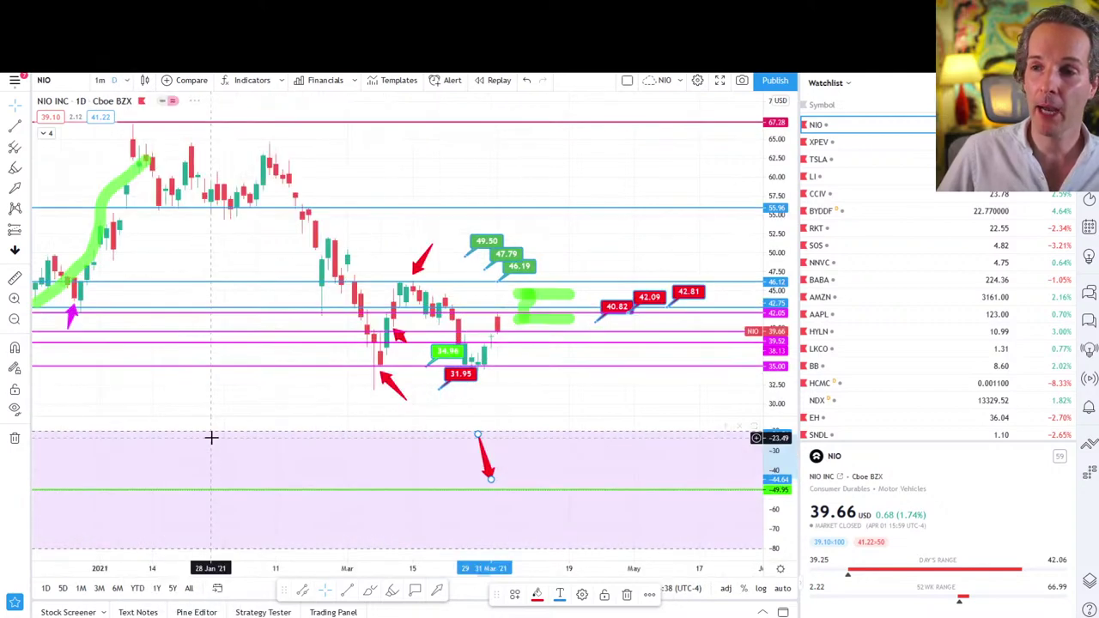
click(740, 427)
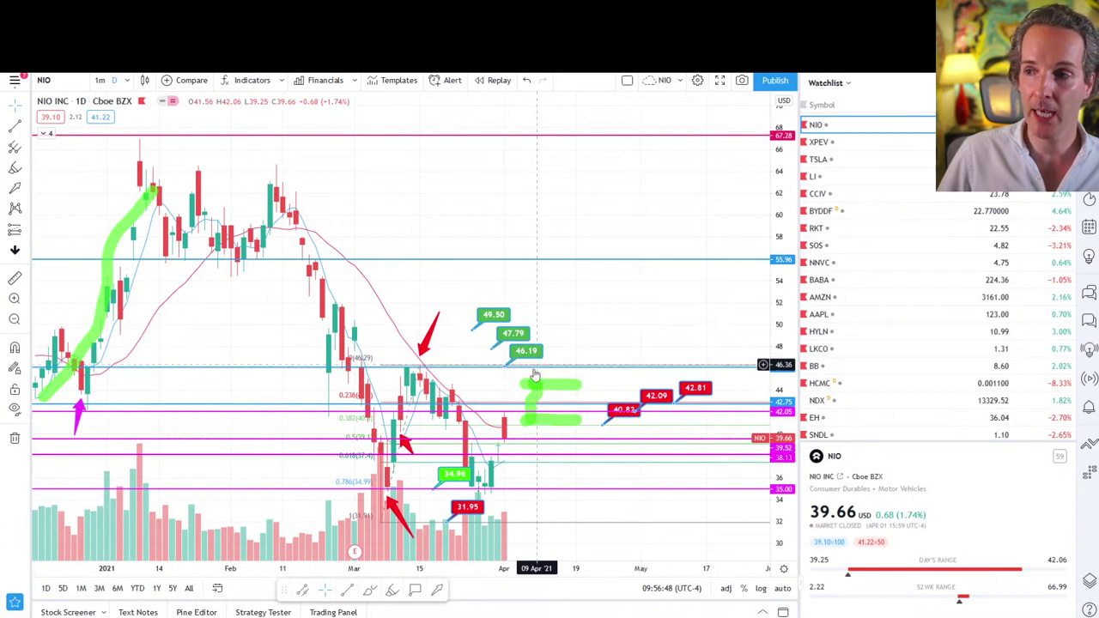
Try a green highlighter projection on the NIO chart from about 41 up to 46, down to 35.5 and up to 52, and undo it
click(392, 592)
mouse_move(505, 425)
mouse_down()
mouse_move(546, 365)
mouse_move(598, 487)
mouse_move(661, 298)
mouse_up()
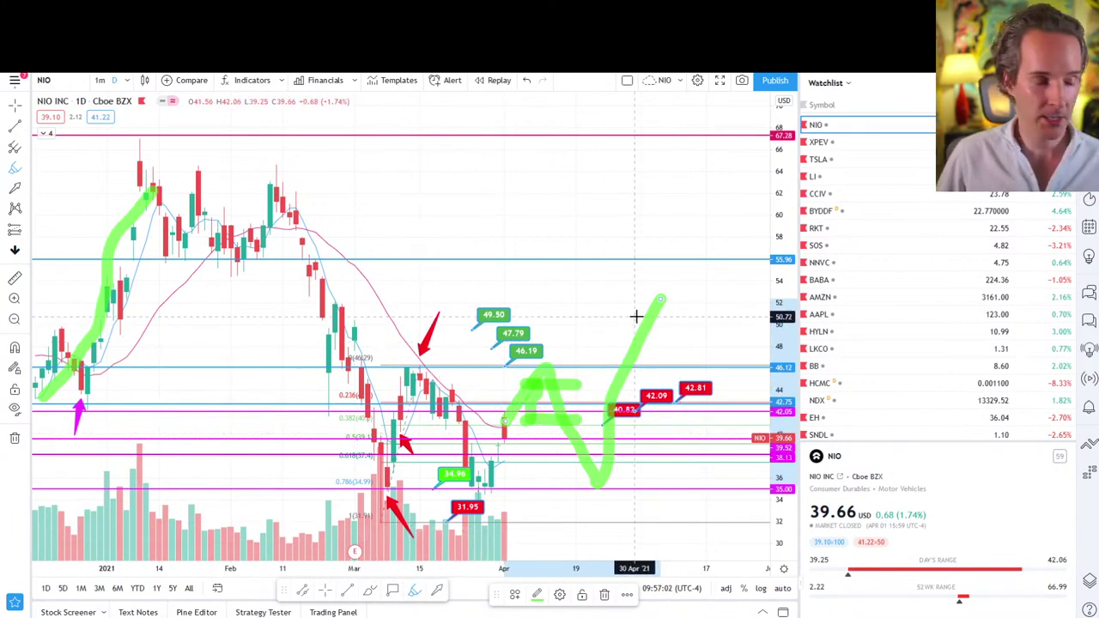
key(ctrl+z)
key(ctrl+z)
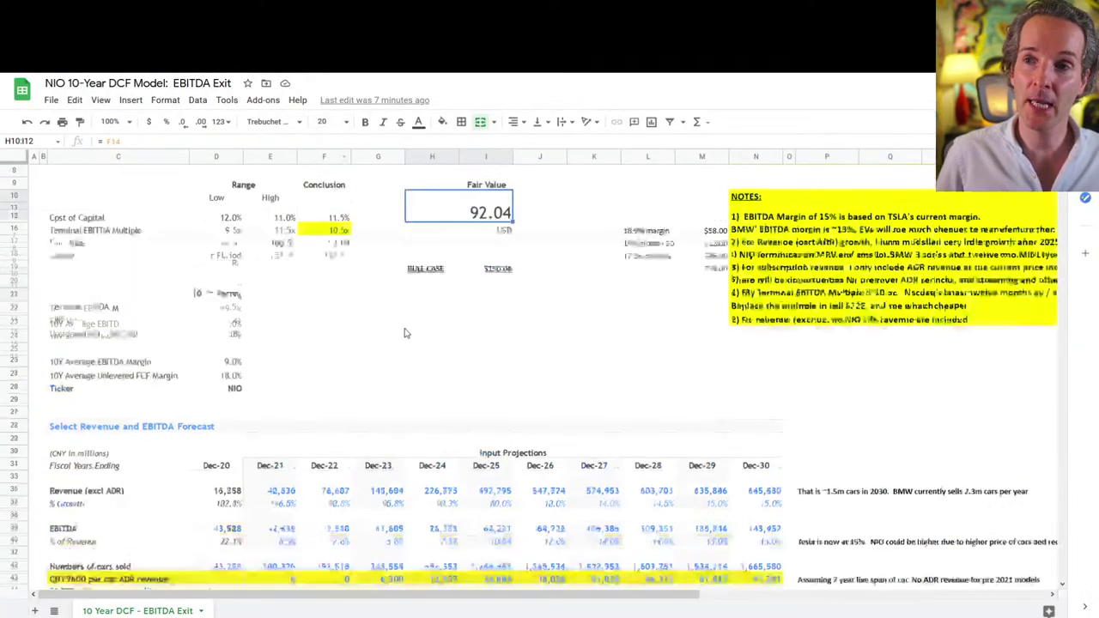
Switch to the NIO DCF spreadsheet and review the concluded terminal EBITDA multiple and the Dec-21 EBITDA and its percentage of revenue
scroll(407, 333, up, 2)
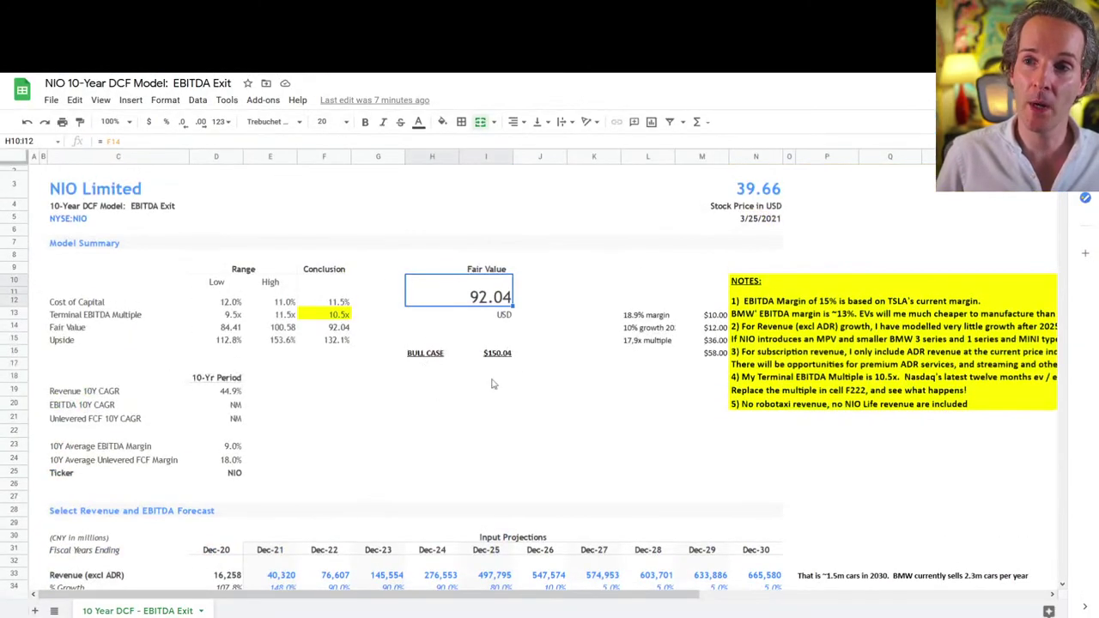
click(324, 315)
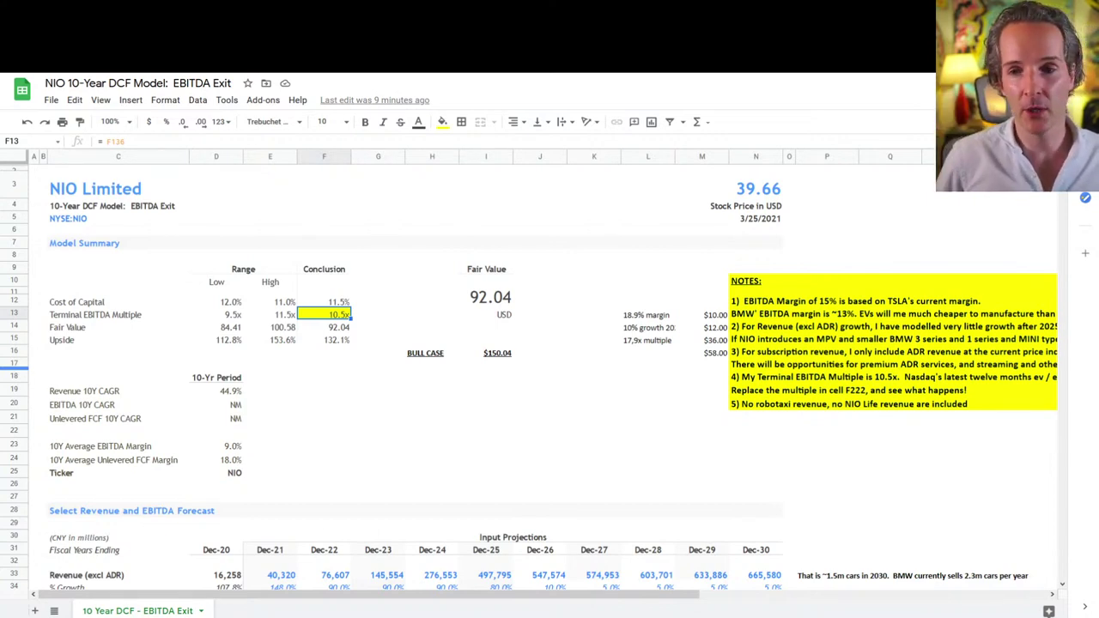
scroll(95, 511, down, 3)
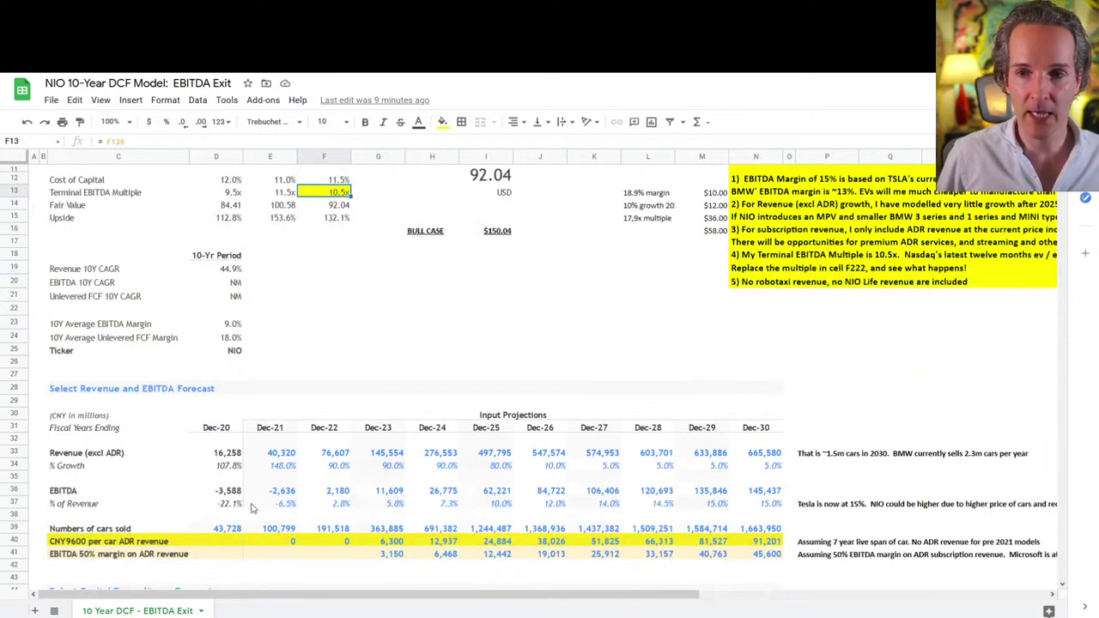
click(273, 506)
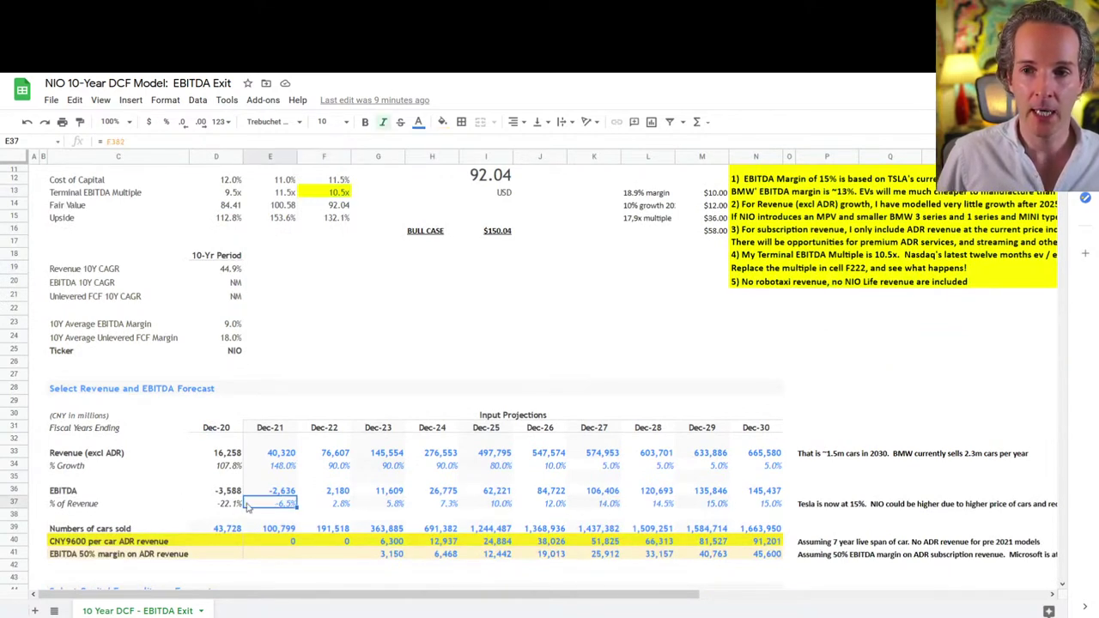
click(289, 495)
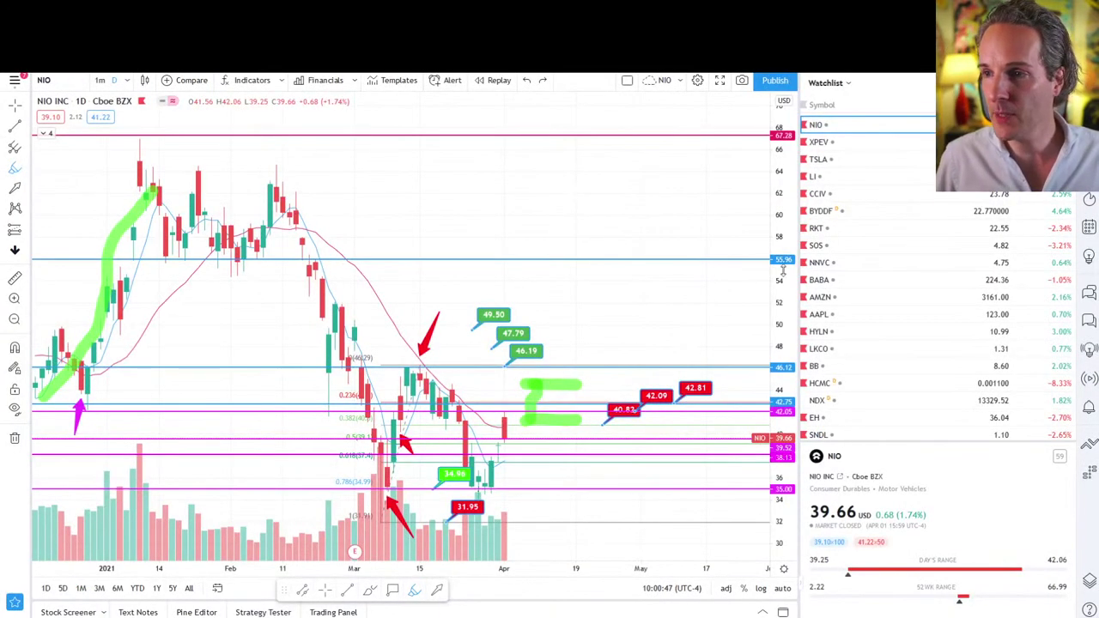
Return to the NIO chart in TradingView and stretch its price scale to show about 33 to 50, undoing the stray highlighter stroke
scroll(731, 177, up, 3)
drag(675, 258, 662, 123)
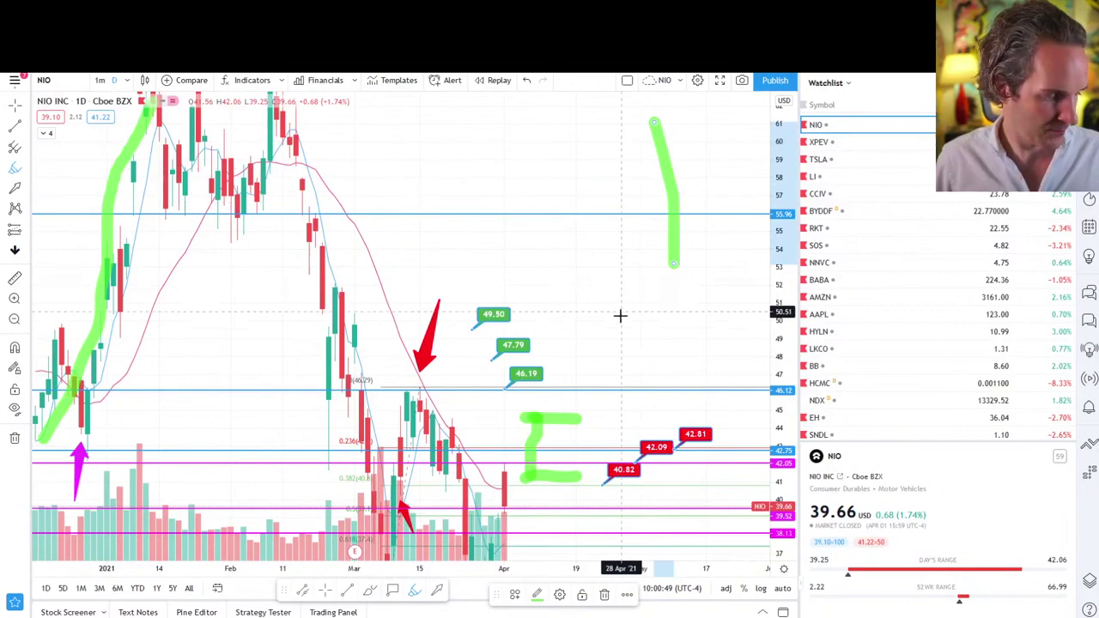
key(ctrl+z)
drag(610, 250, 618, 110)
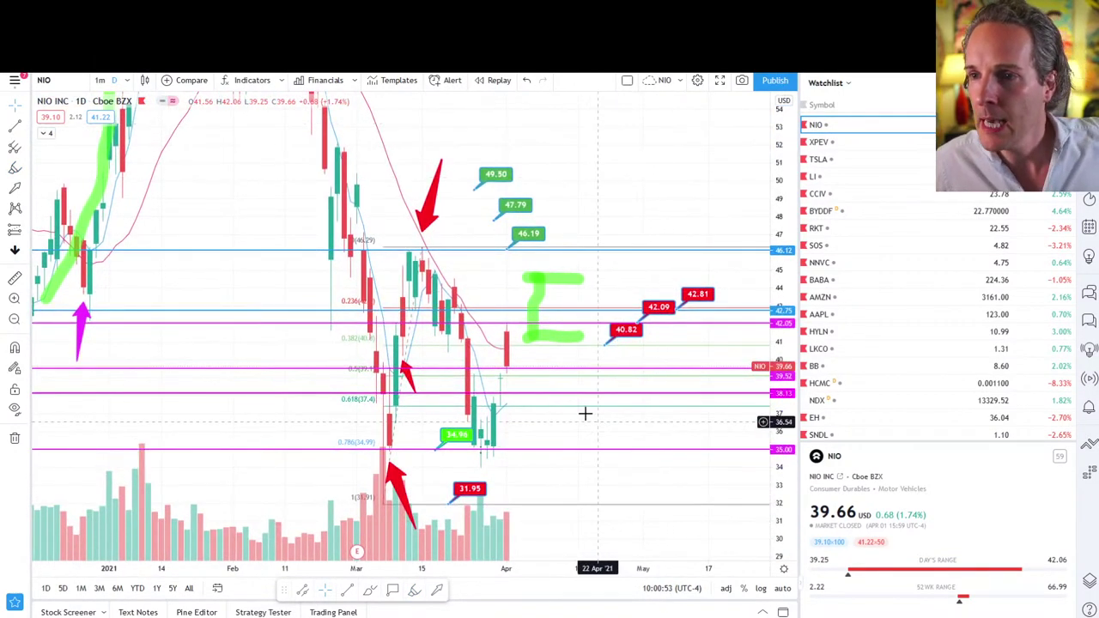
drag(785, 280, 785, 103)
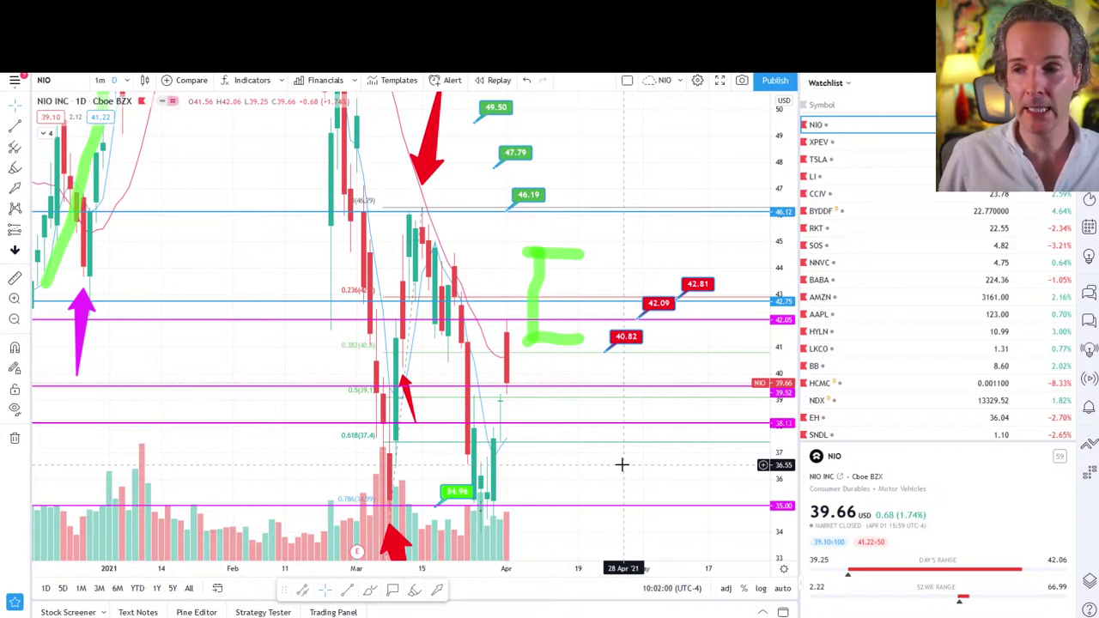
Find the technicals gauge in the NIO symbol details and open the full technical analysis summary
scroll(980, 517, down, 6)
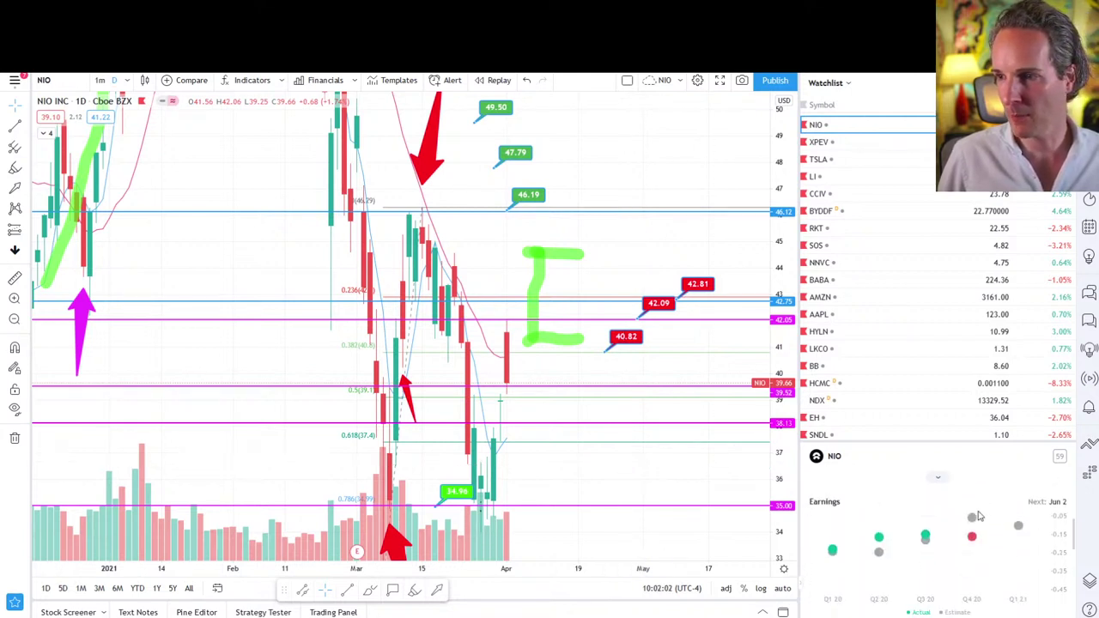
scroll(975, 519, down, 5)
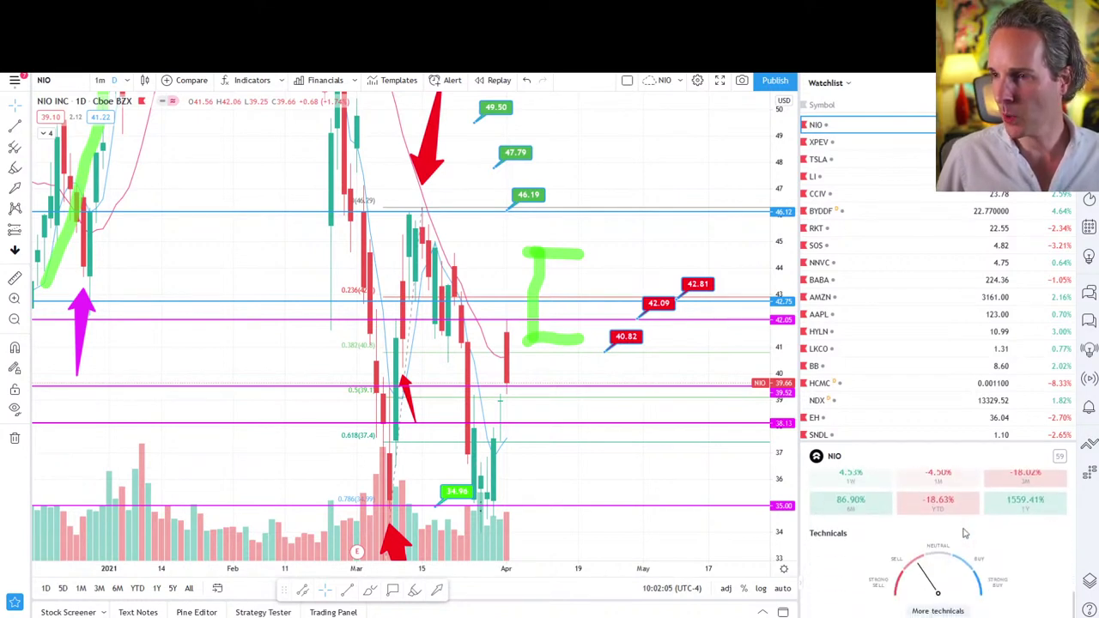
click(947, 612)
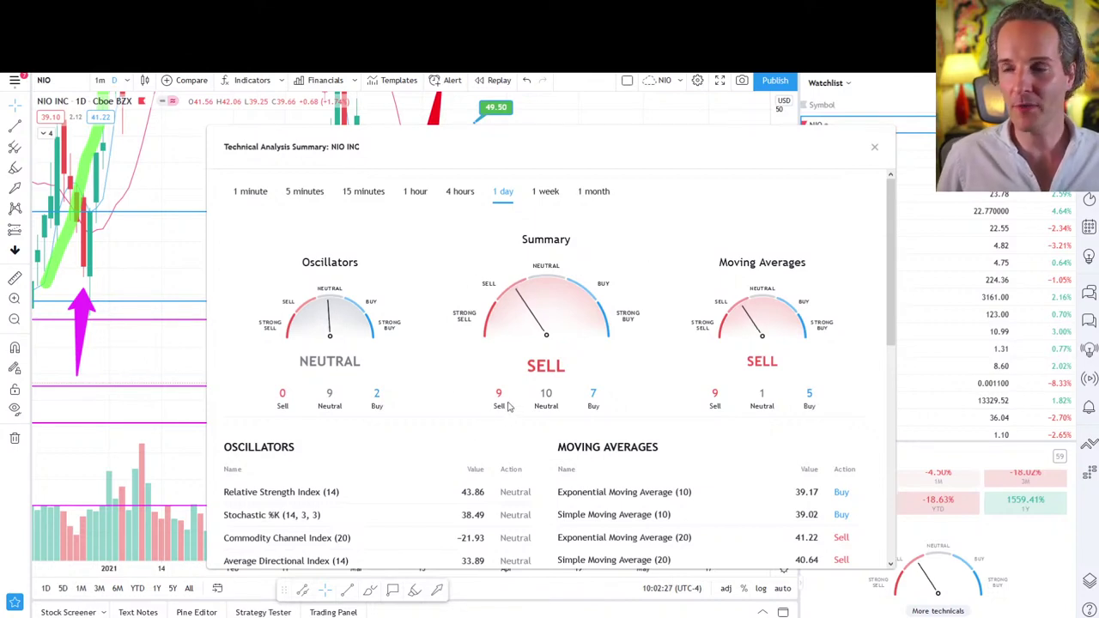
Compare NIO's technical ratings for the 4-hour, 1-hour and 1-day timeframes, then close the summary
click(455, 192)
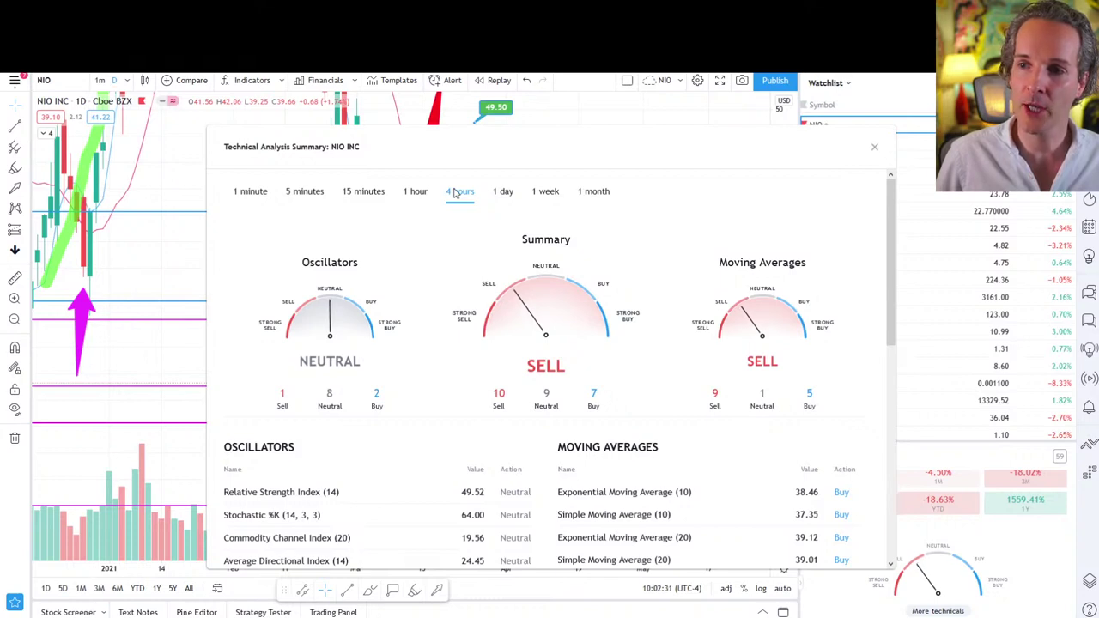
click(507, 194)
click(464, 194)
click(416, 195)
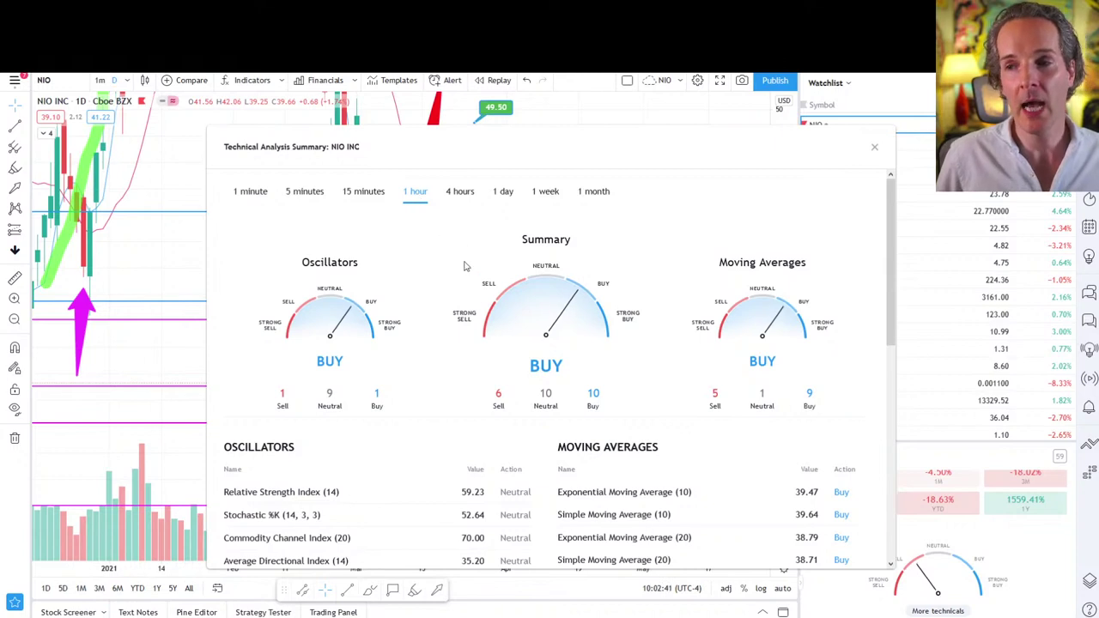
click(504, 195)
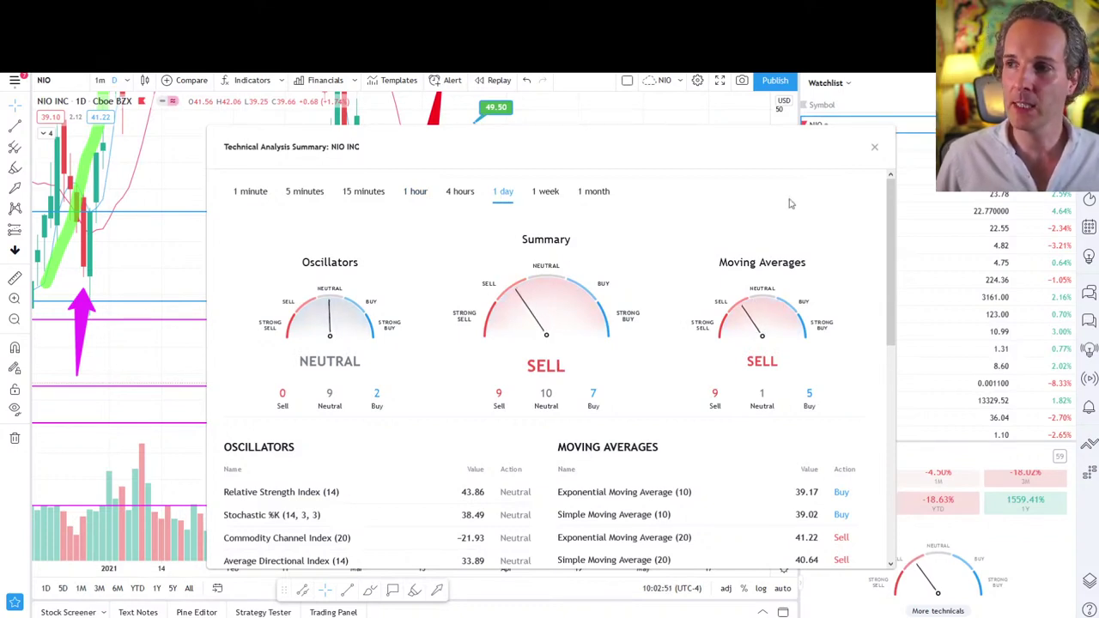
click(874, 149)
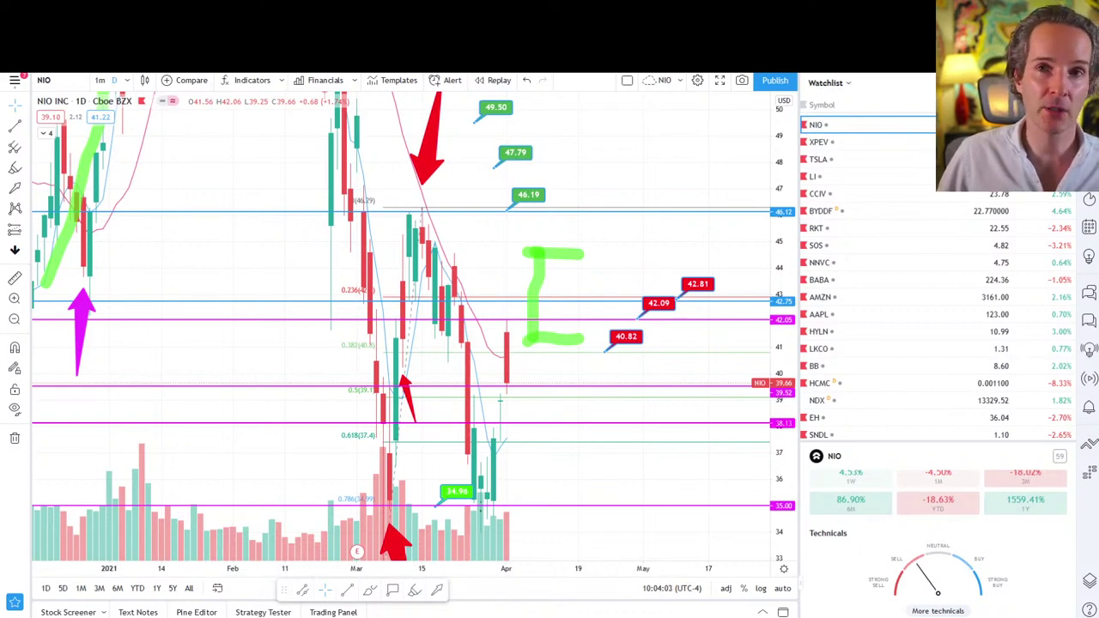
Switch to Discord and read through the recent messages in the ff-ev-raw-materials channel
key(alt+Tab)
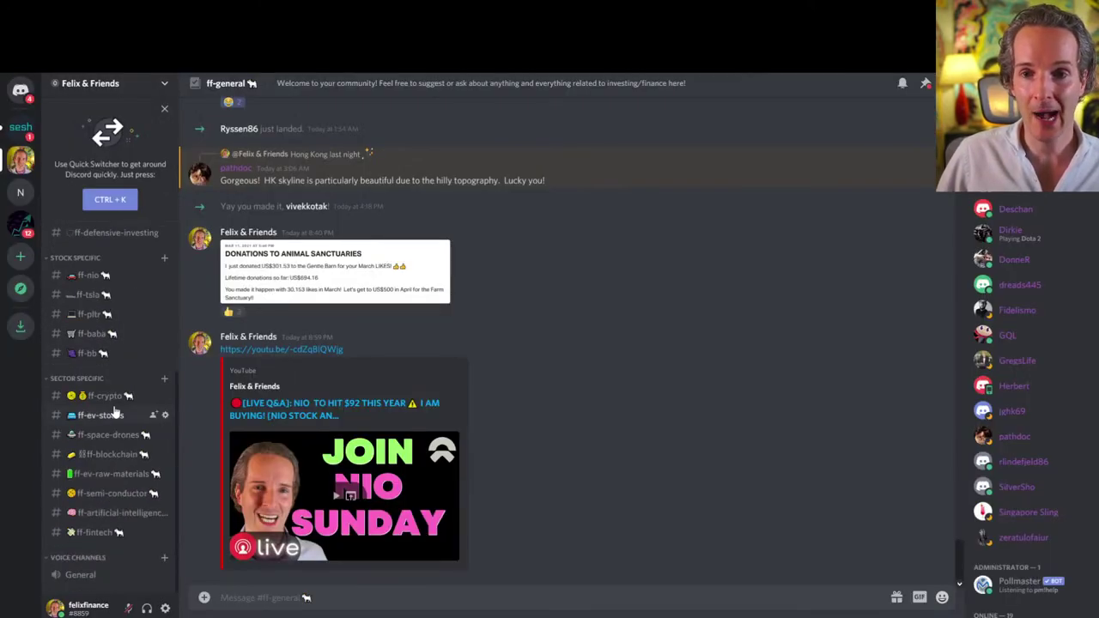
click(130, 478)
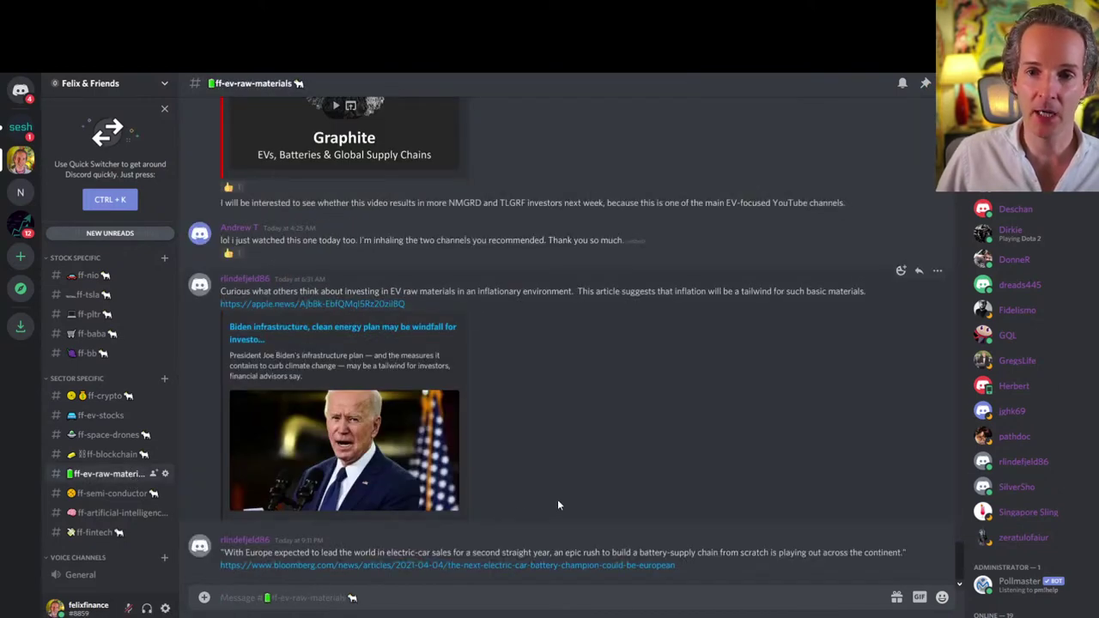
scroll(512, 417, up, 1)
scroll(512, 417, up, 8)
scroll(508, 414, down, 3)
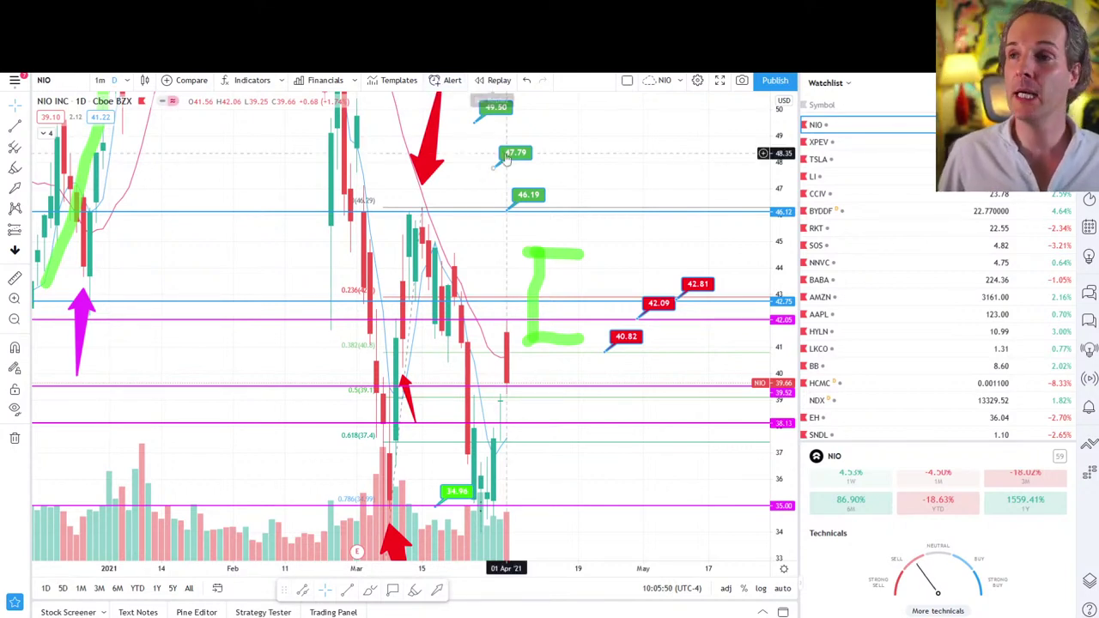
Return to TradingView and load the US10Y chart from the watchlist
scroll(979, 343, down, 5)
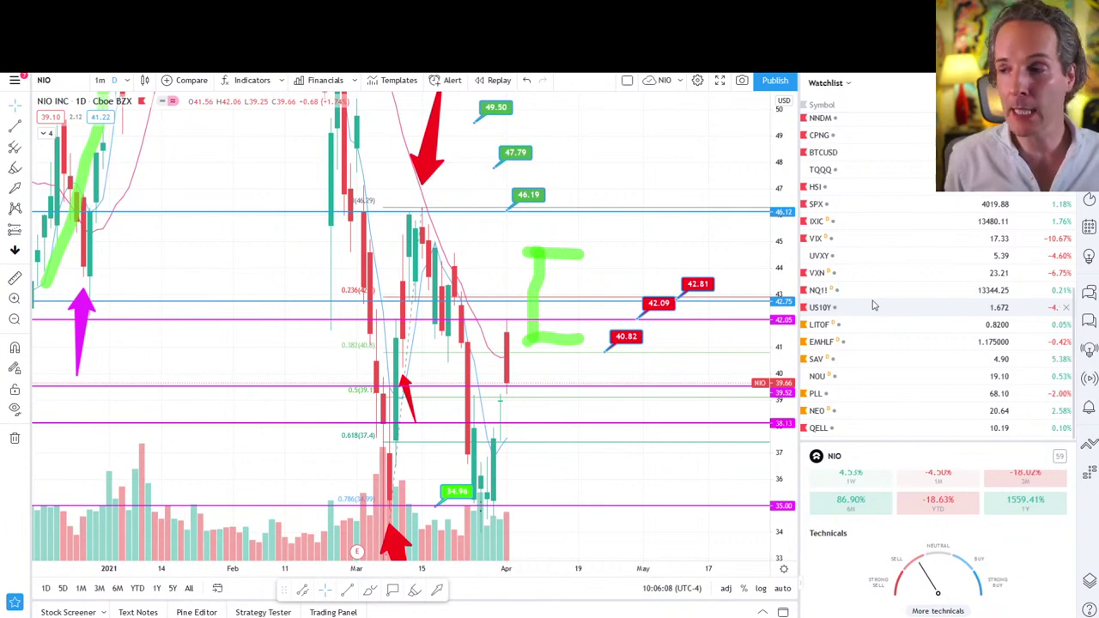
scroll(945, 515, down, 5)
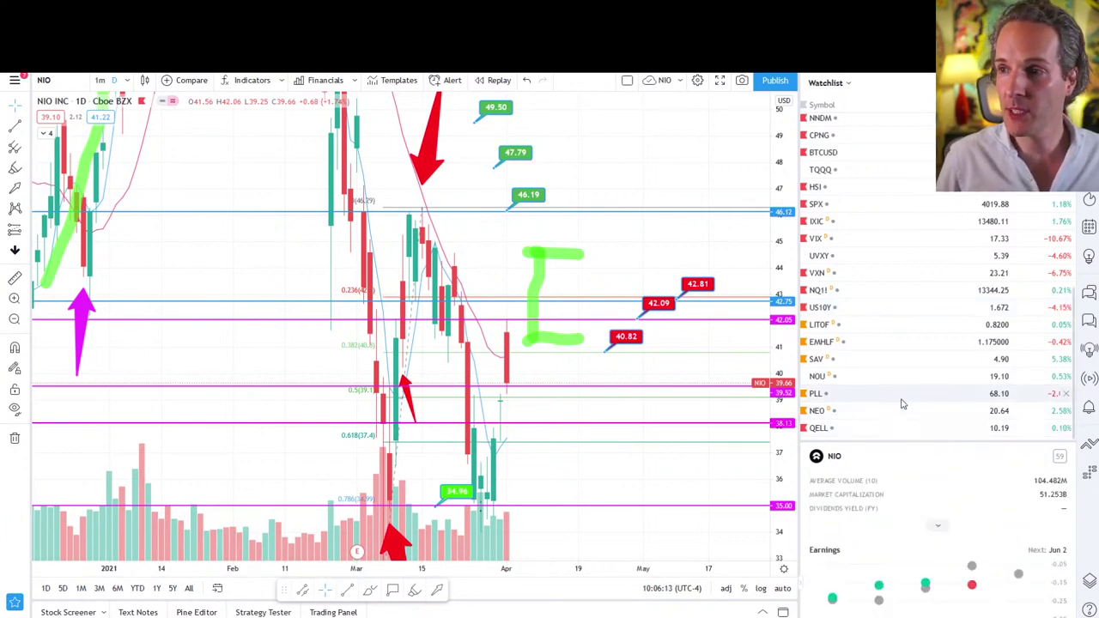
click(882, 309)
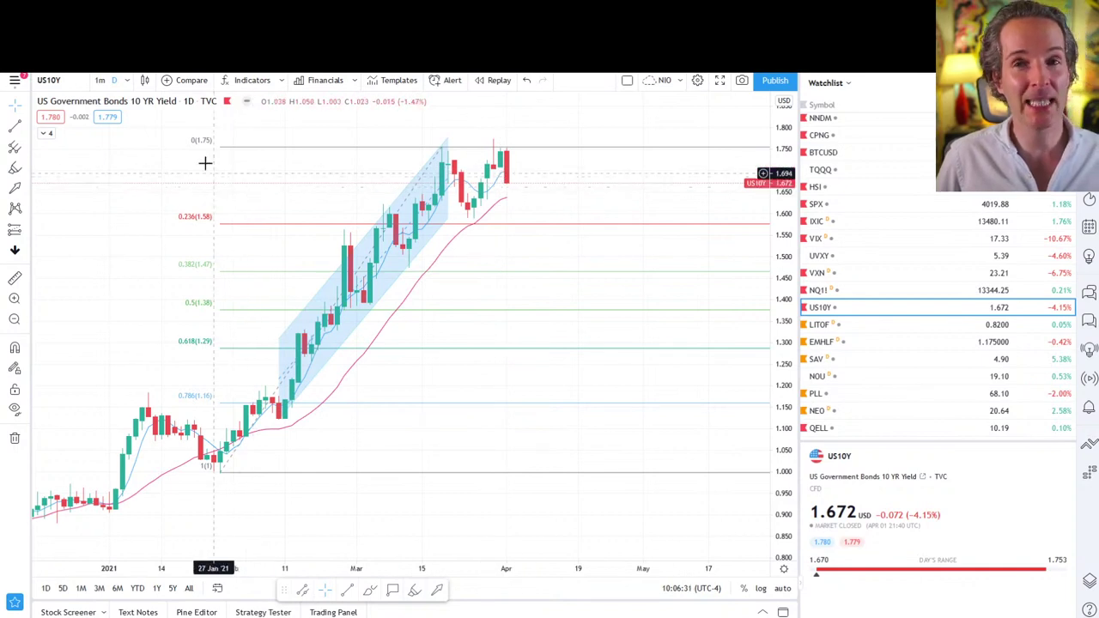
Add QQQ (Invesco QQQ Trust Unit Ser 1) as a comparison on a new price scale to the US10Y chart
click(190, 80)
text(QQQ)
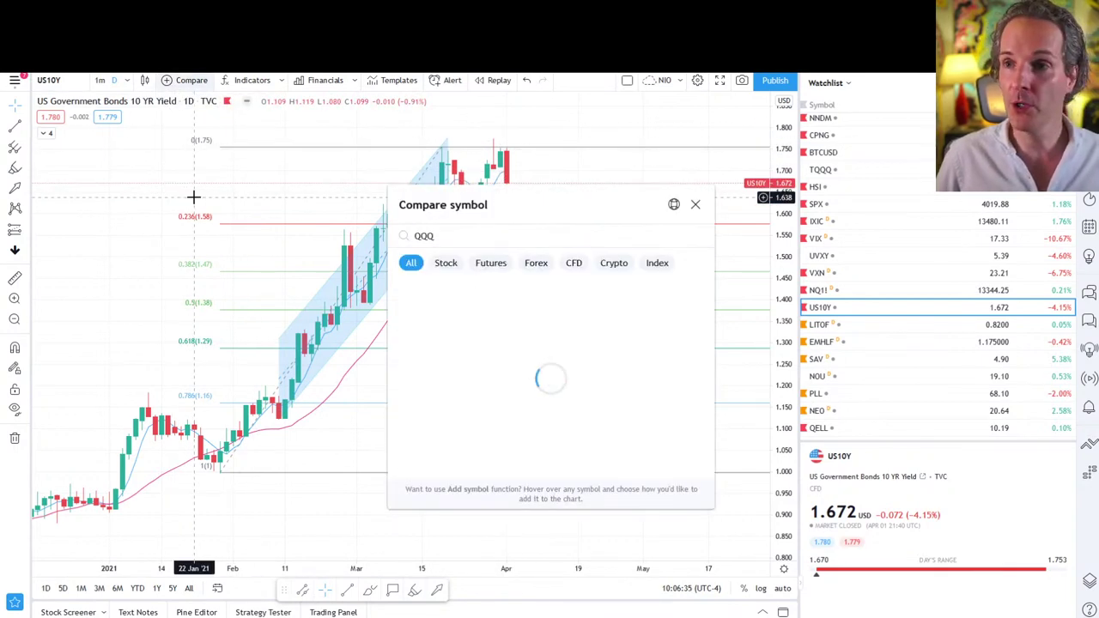
mouse_move(642, 292)
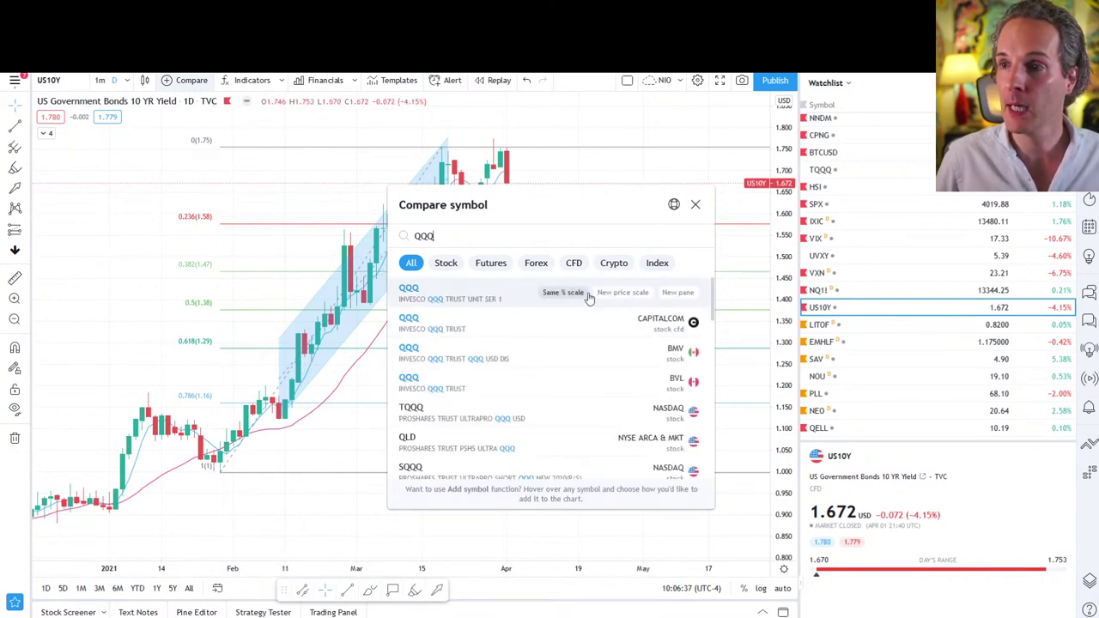
click(603, 295)
click(695, 205)
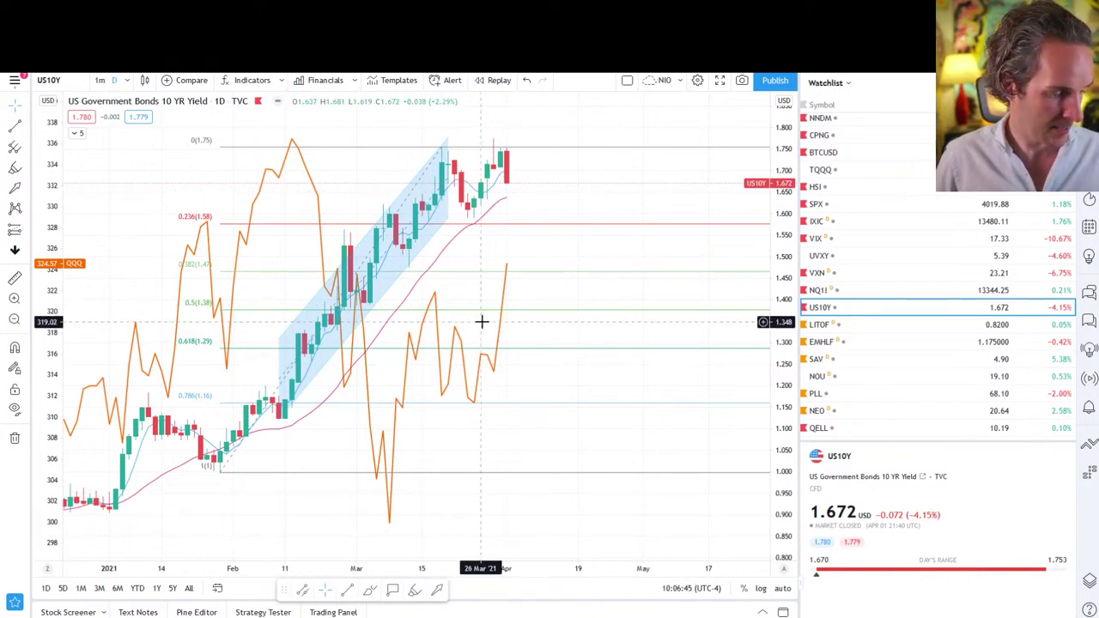
Mark 26 Mar '21 with a vertical line, highlight the period after it in green, and draw rising green arrows along US10Y and QQQ
key(alt+v)
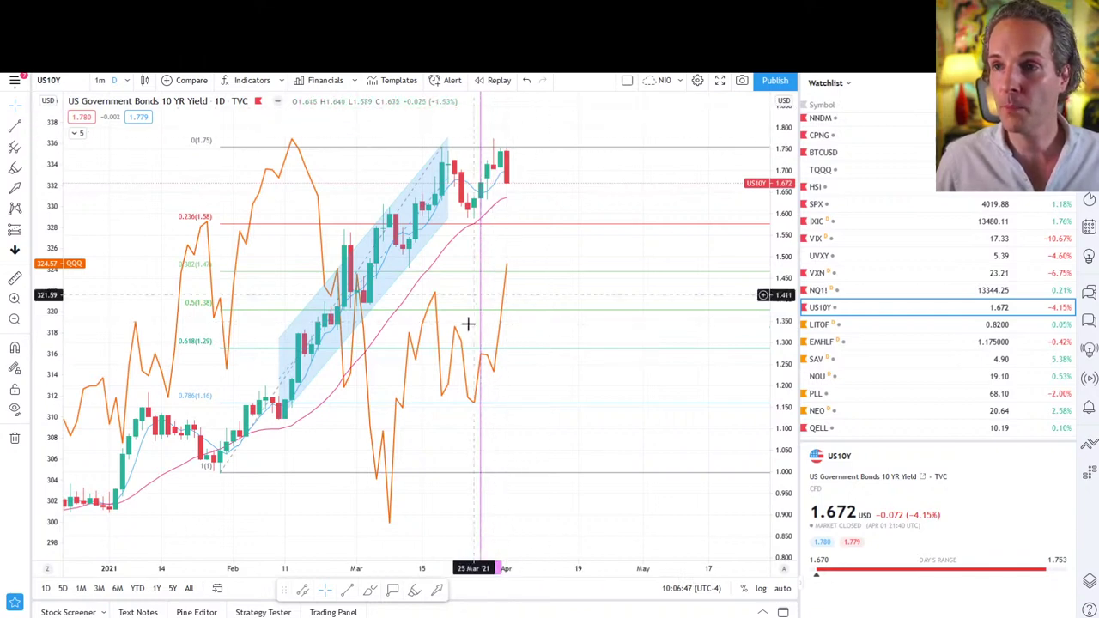
click(436, 591)
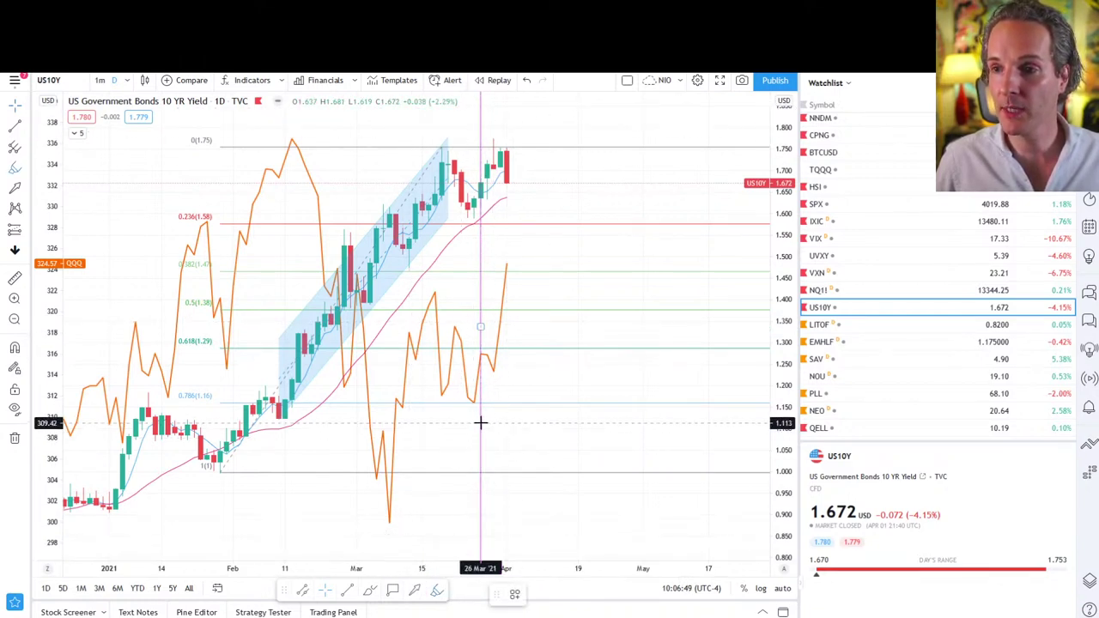
drag(487, 423, 560, 429)
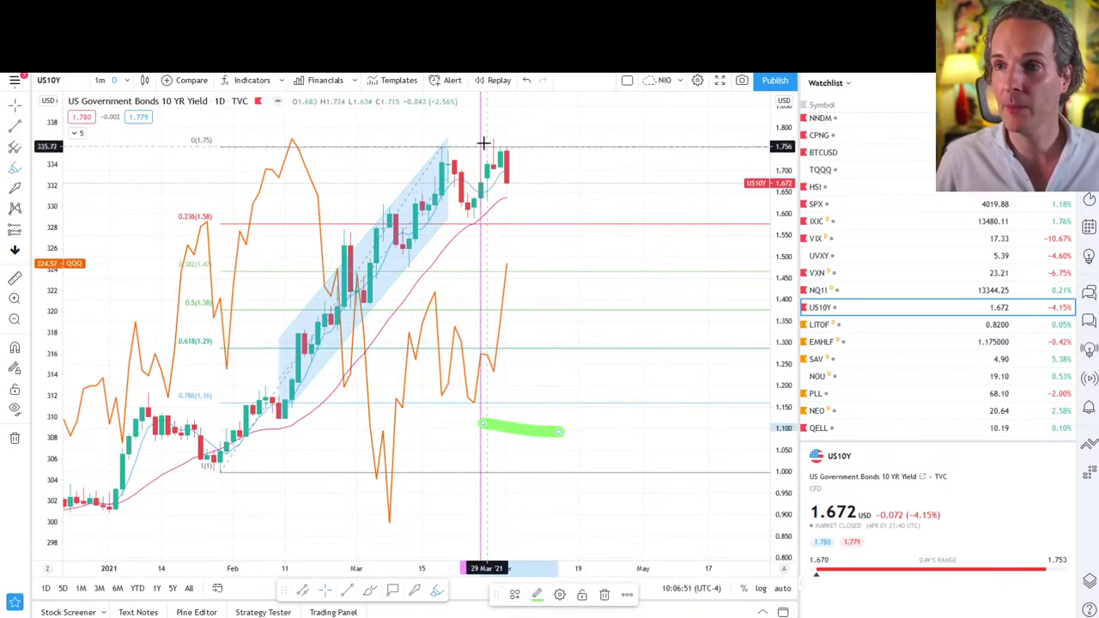
mouse_move(479, 194)
mouse_down()
mouse_move(530, 129)
mouse_move(546, 140)
mouse_up()
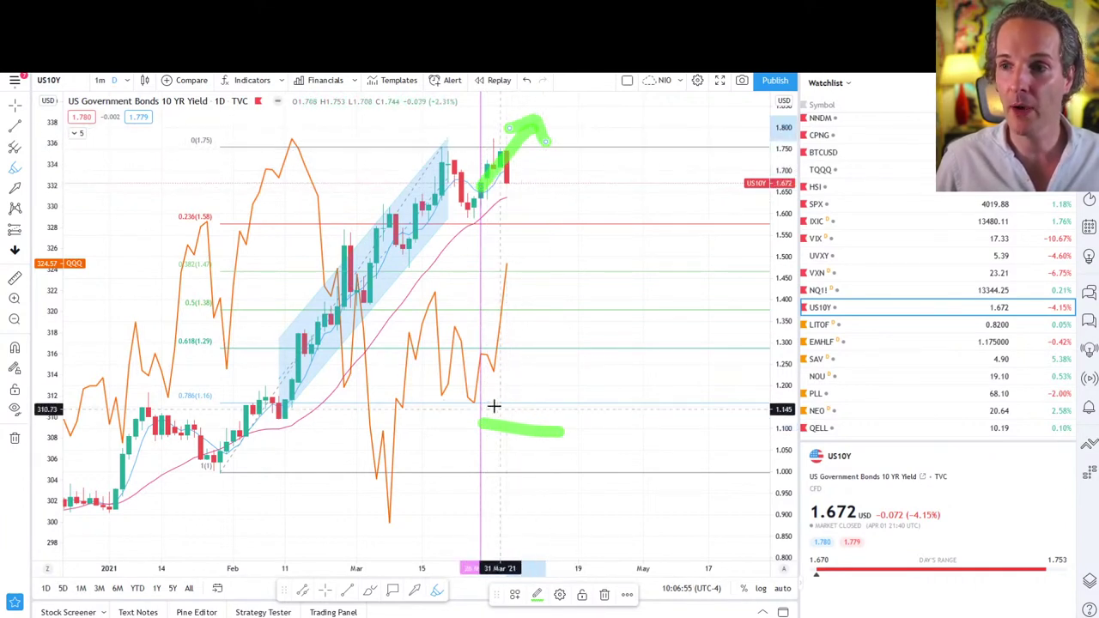
mouse_move(485, 367)
mouse_down()
mouse_move(495, 380)
mouse_move(523, 252)
mouse_move(515, 241)
mouse_move(553, 271)
mouse_up()
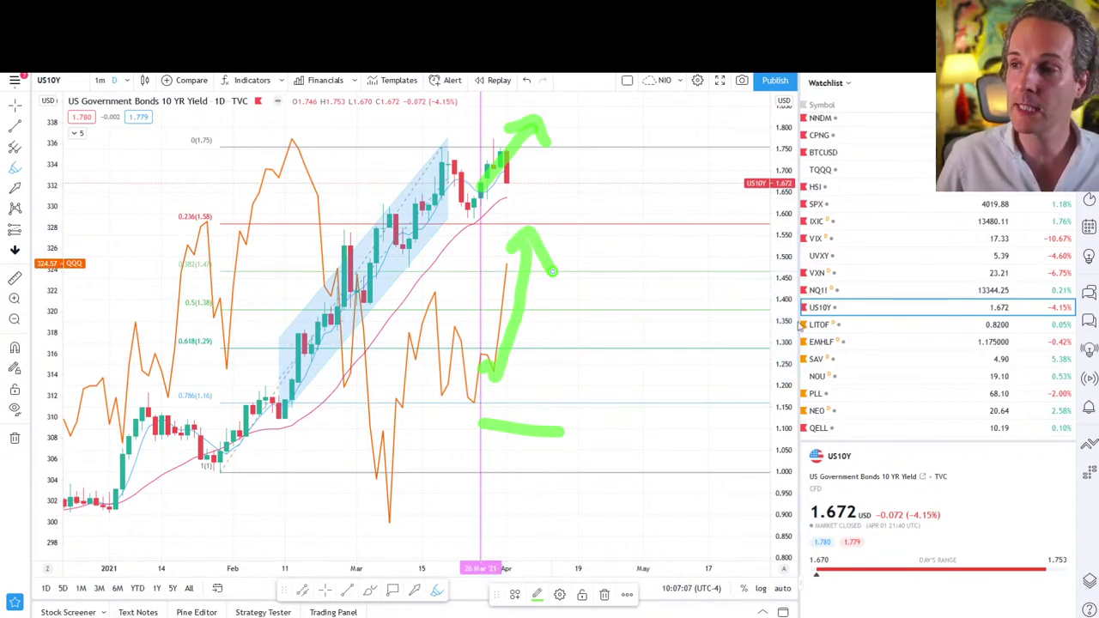
Load the NIO chart from the watchlist and remove the QQQ comparison from it
scroll(807, 318, up, 5)
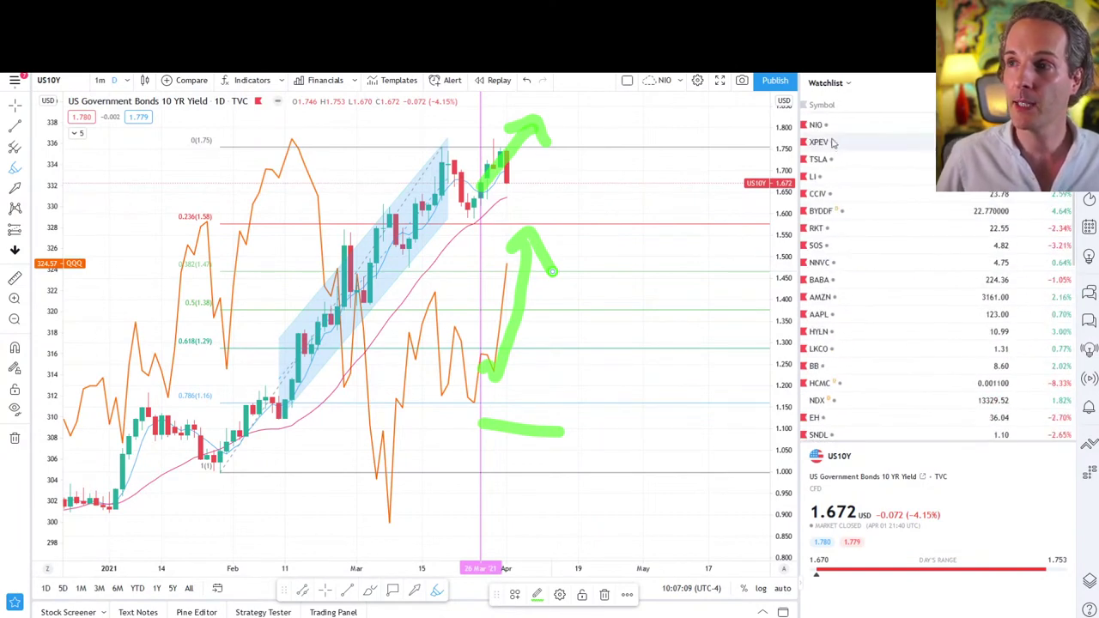
click(831, 129)
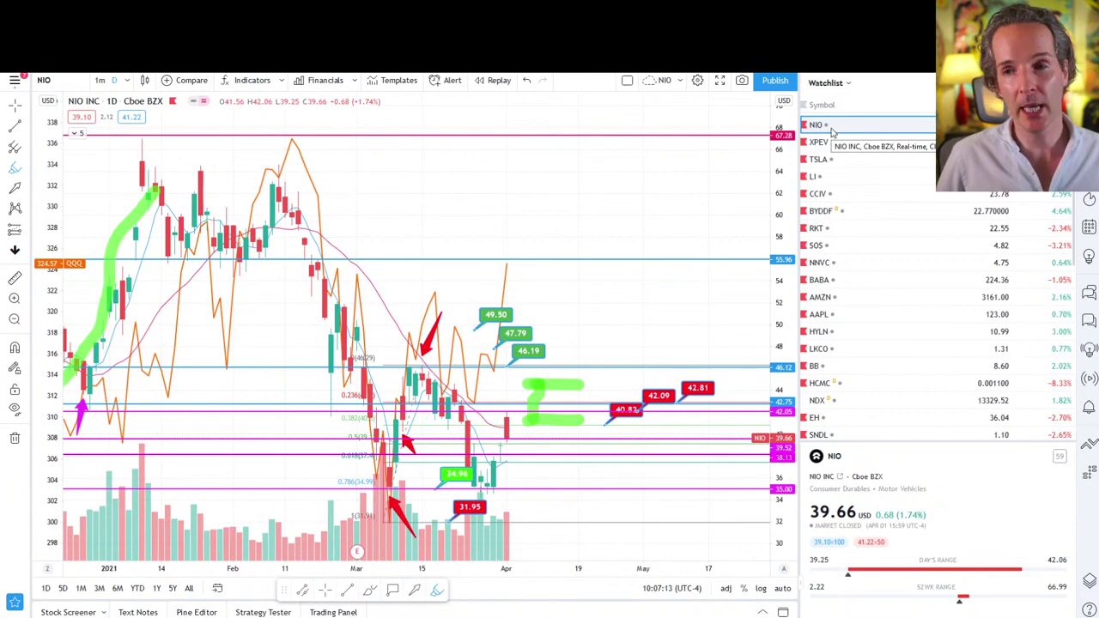
click(82, 136)
click(151, 190)
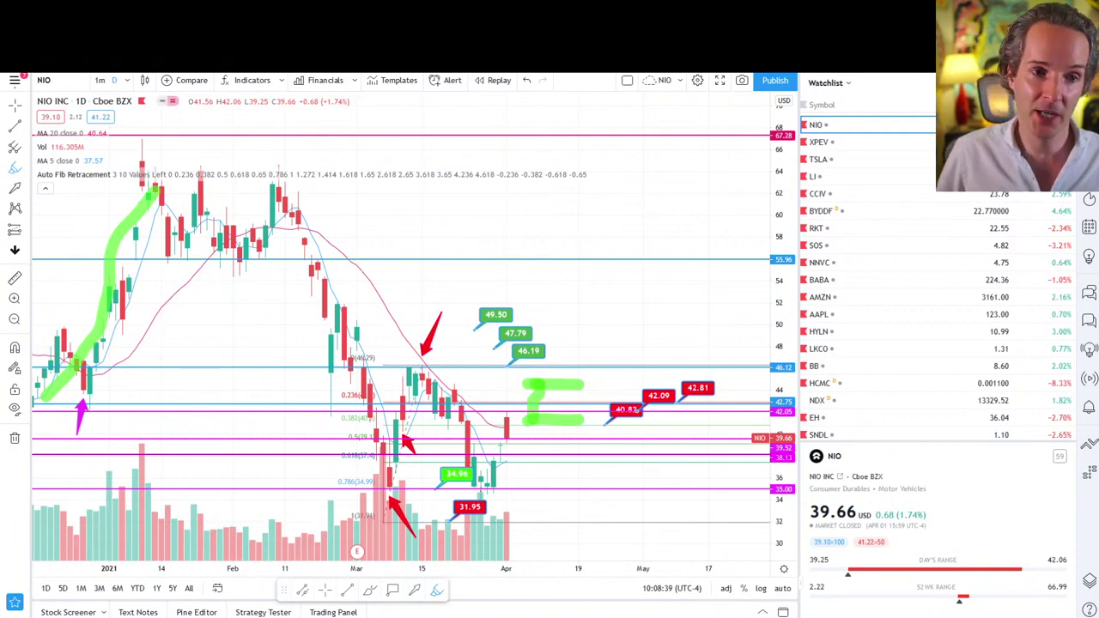
Switch to Discord and open the message search in the ff-ev-raw-materials channel
key(alt+Tab)
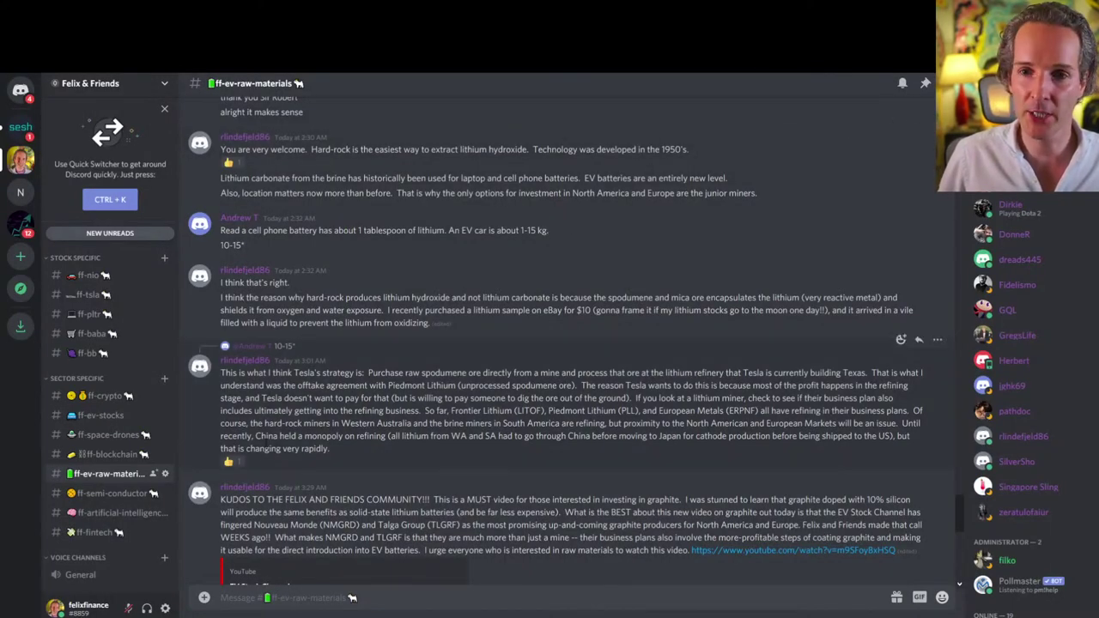
key(ctrl+f)
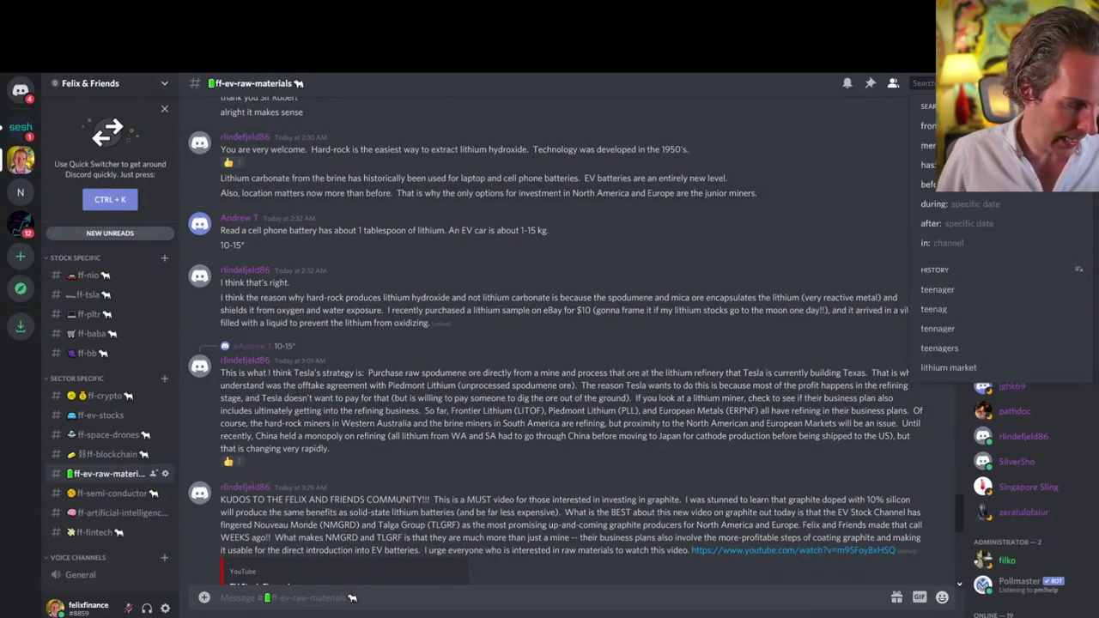
Search the Discord server for "mp materials" and read through the matching messages
text(mp mi)
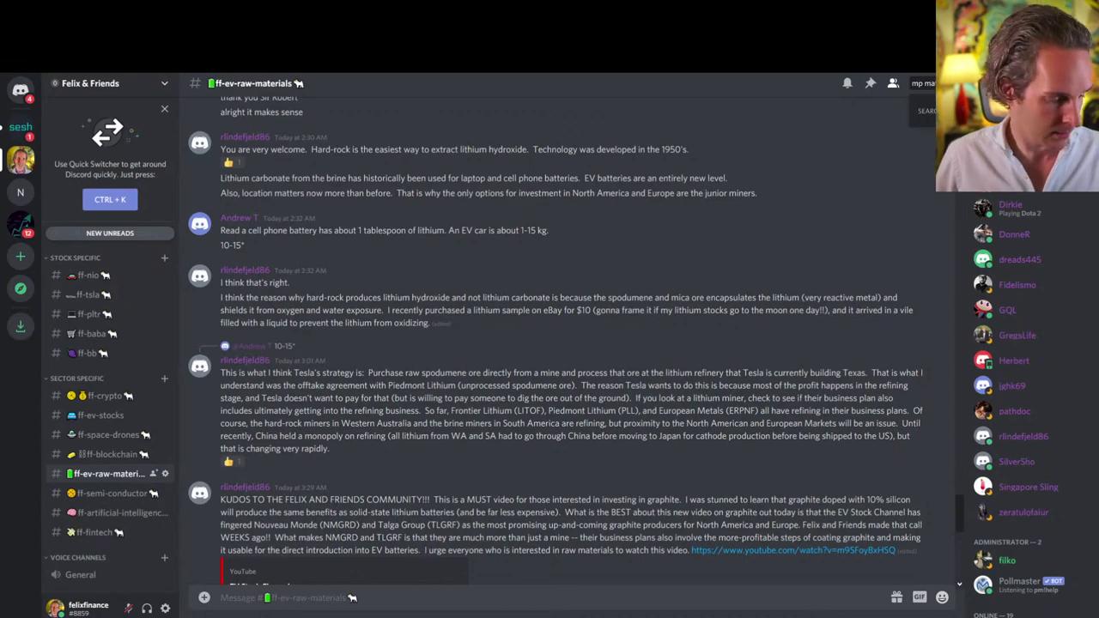
key(Return)
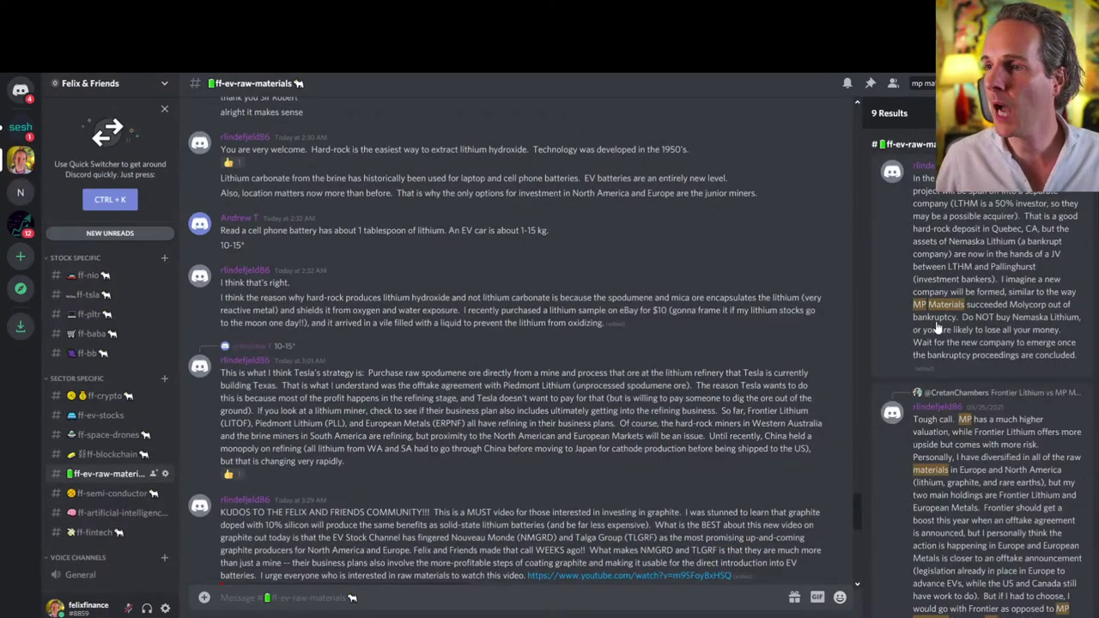
scroll(938, 329, down, 10)
scroll(938, 327, down, 10)
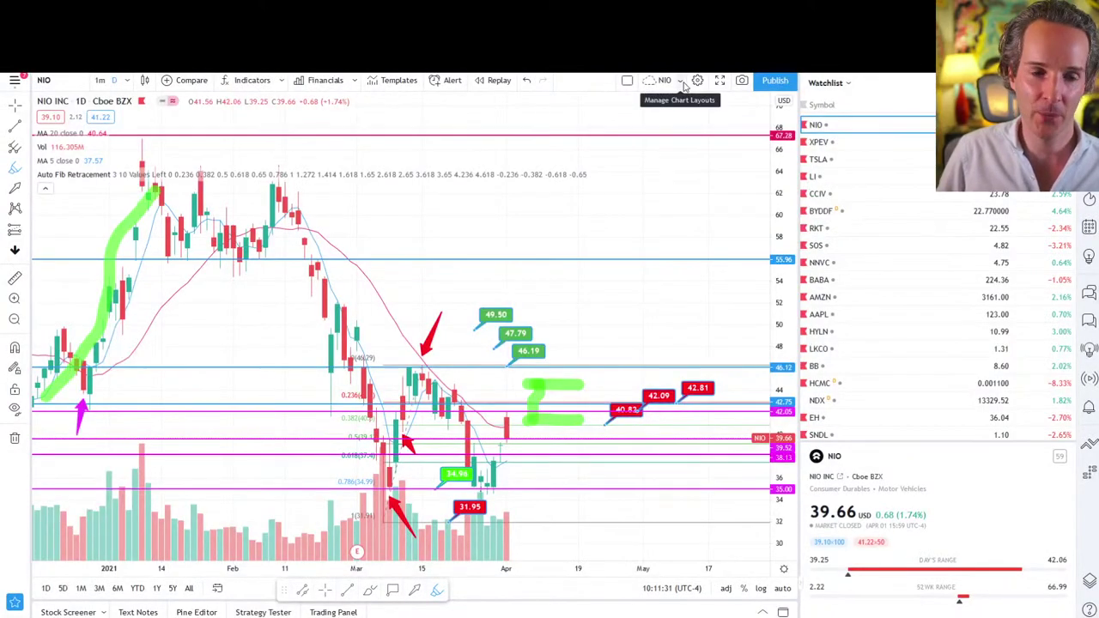
Switch to TradingView and load the saved PLTR chart layout
click(683, 83)
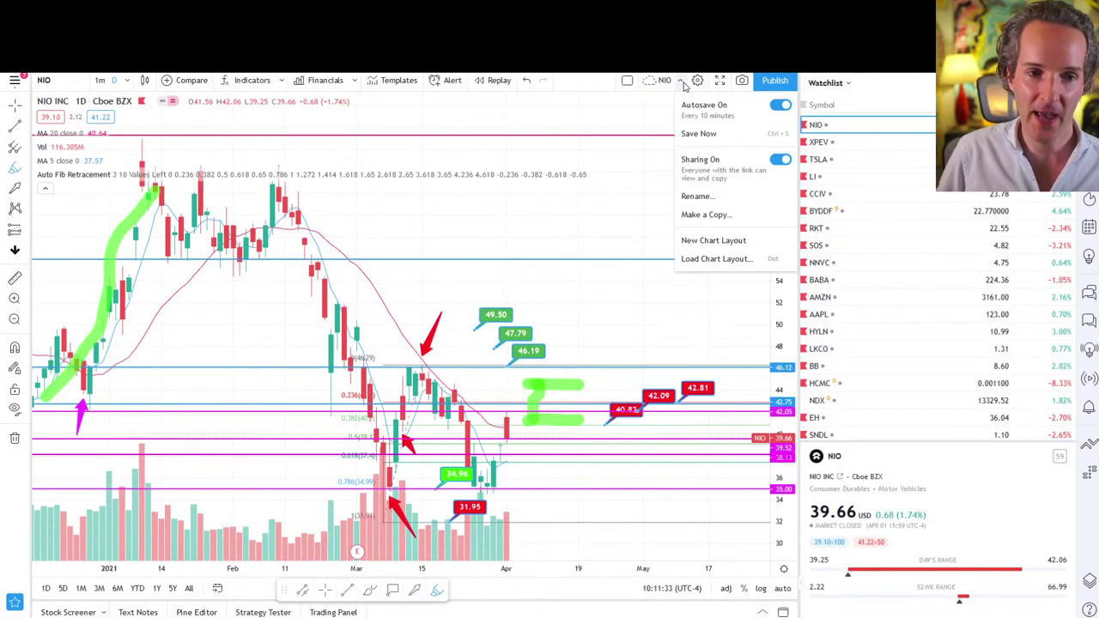
click(709, 259)
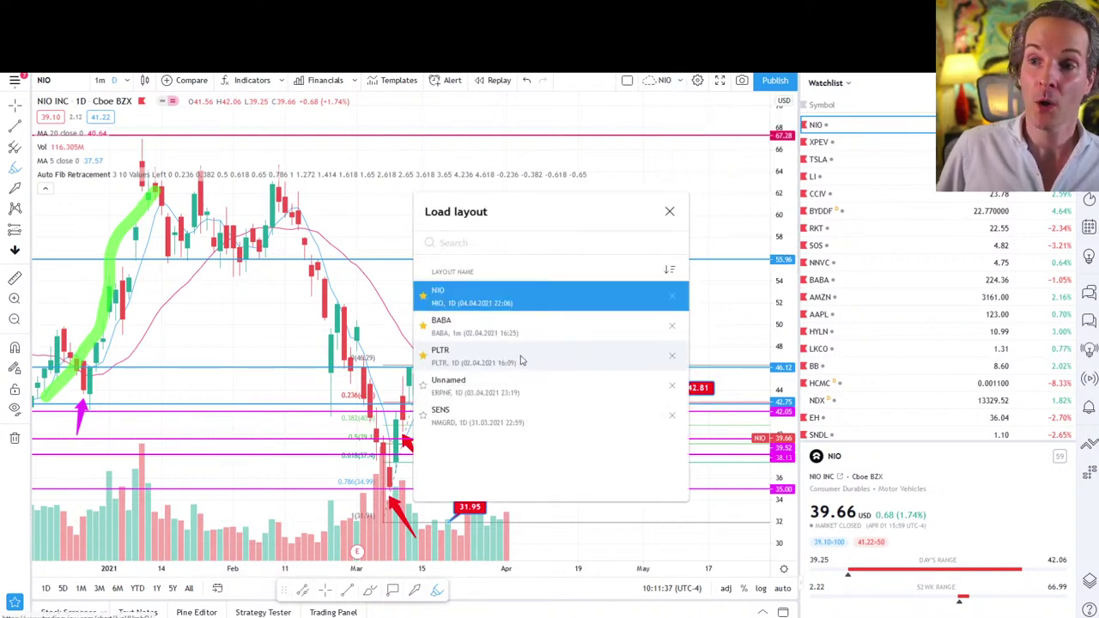
click(519, 359)
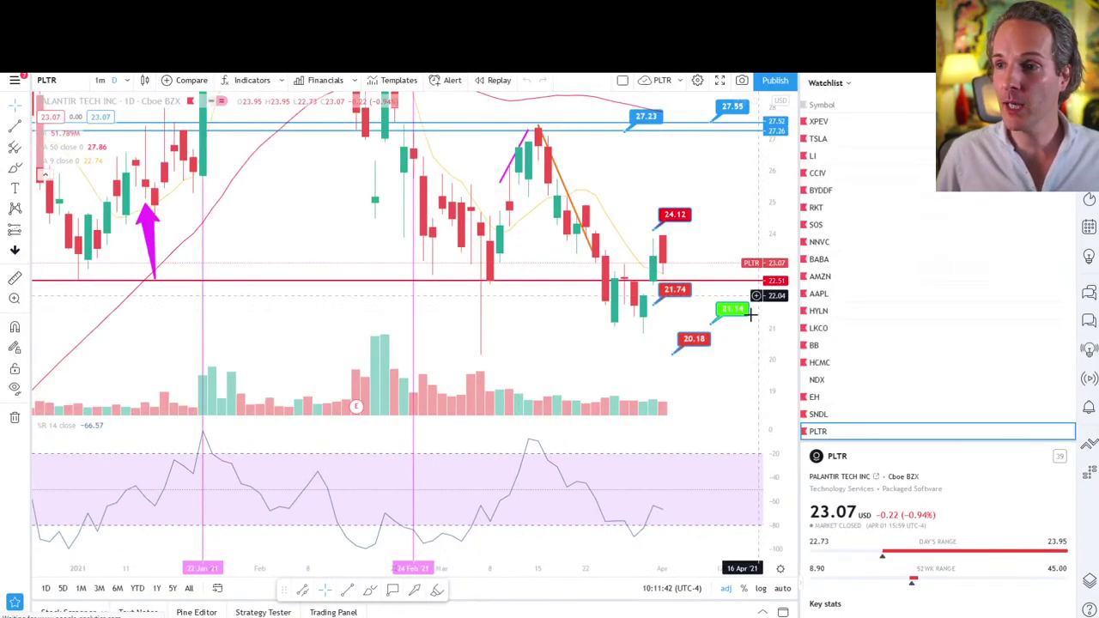
Draw a rising trend line from the 30 March low at about 20.85 to about 23.9, just past the latest candle
drag(783, 211, 781, 181)
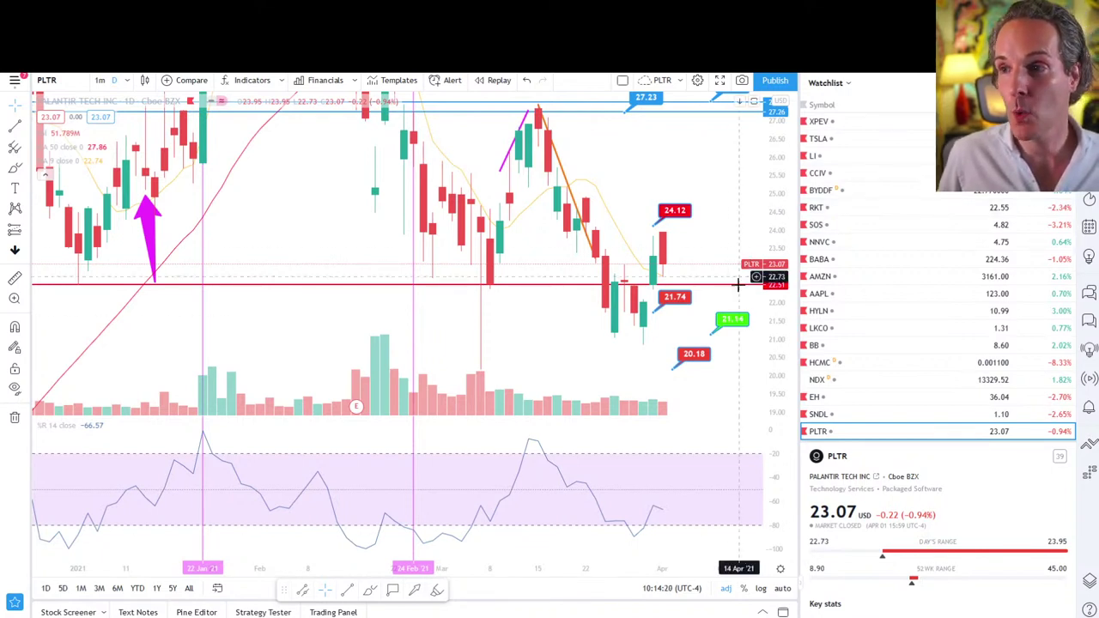
drag(777, 258, 780, 139)
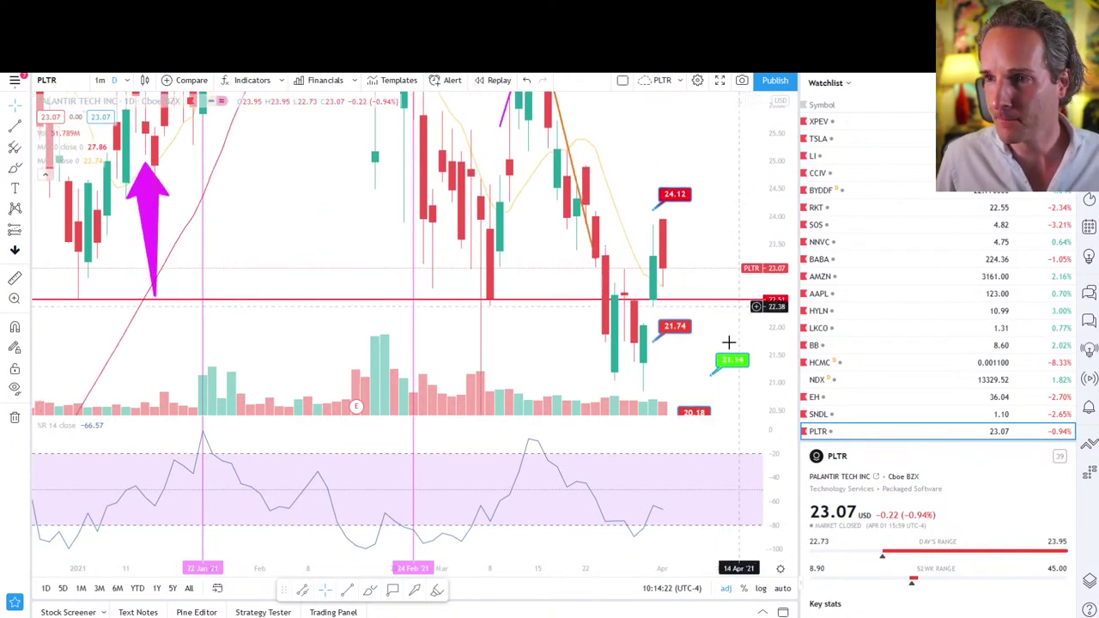
click(643, 392)
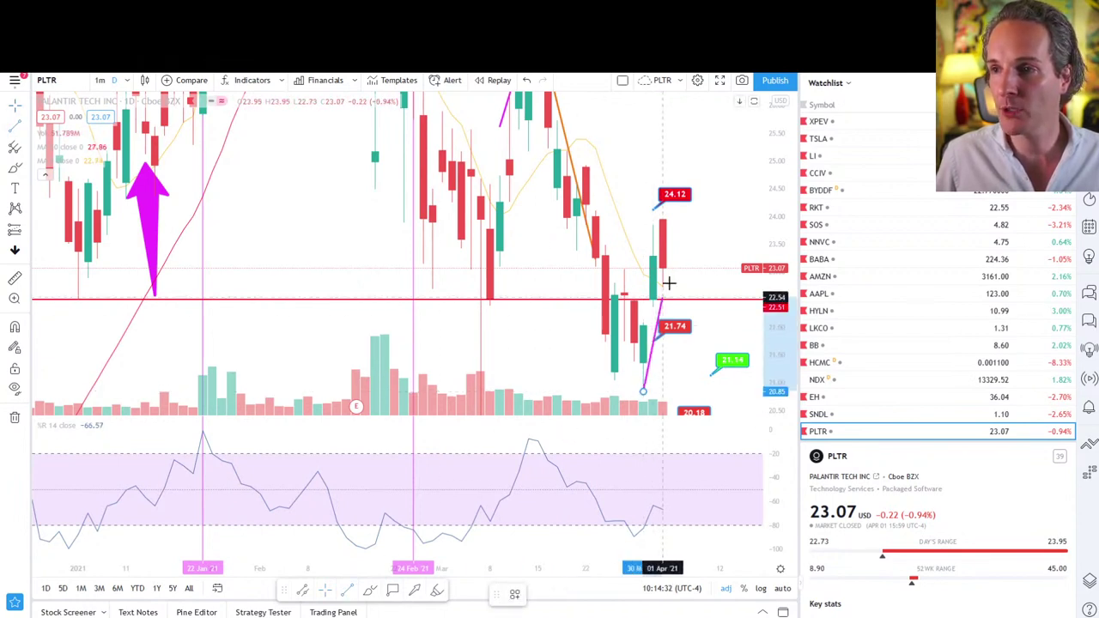
click(680, 221)
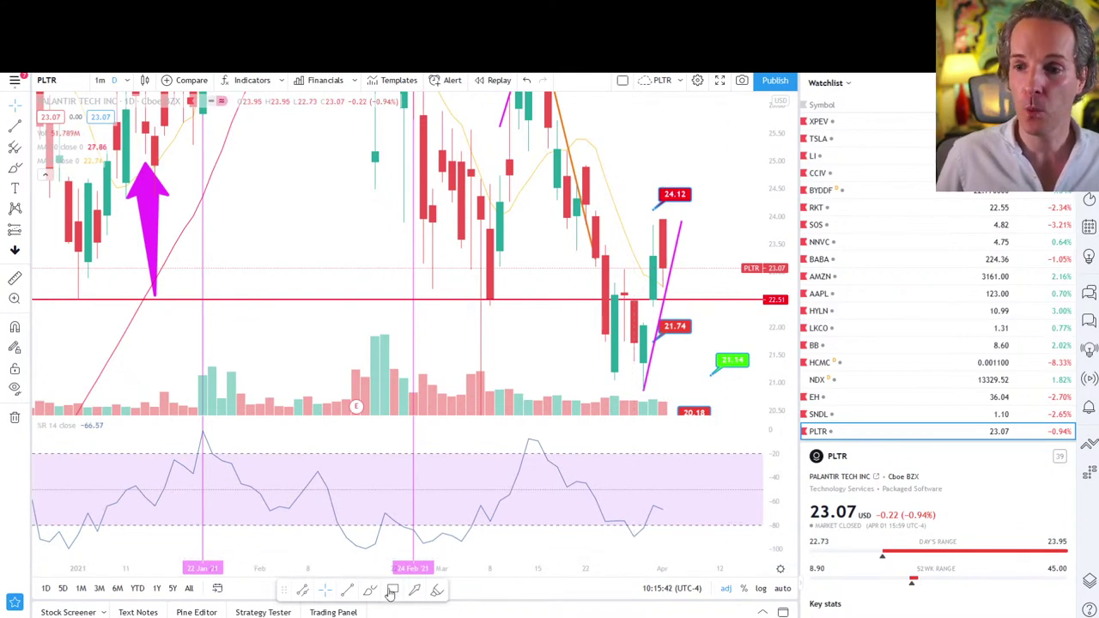
Highlight the latest upturn on the %R indicator and add a horizontal line across its pane at about -50
click(437, 590)
drag(626, 539, 663, 505)
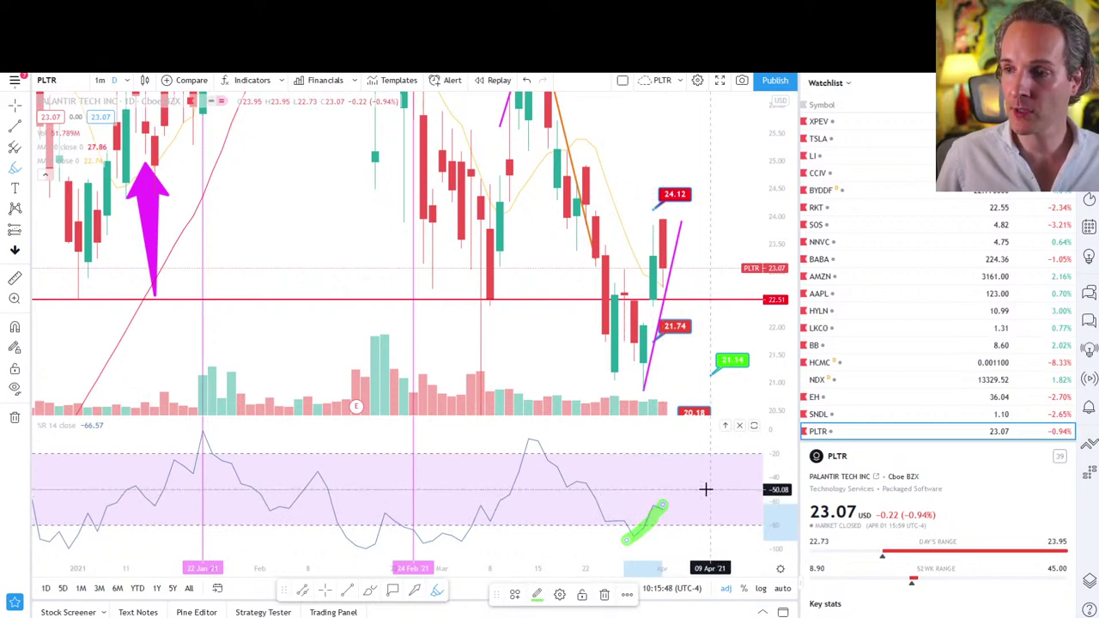
key(alt+h)
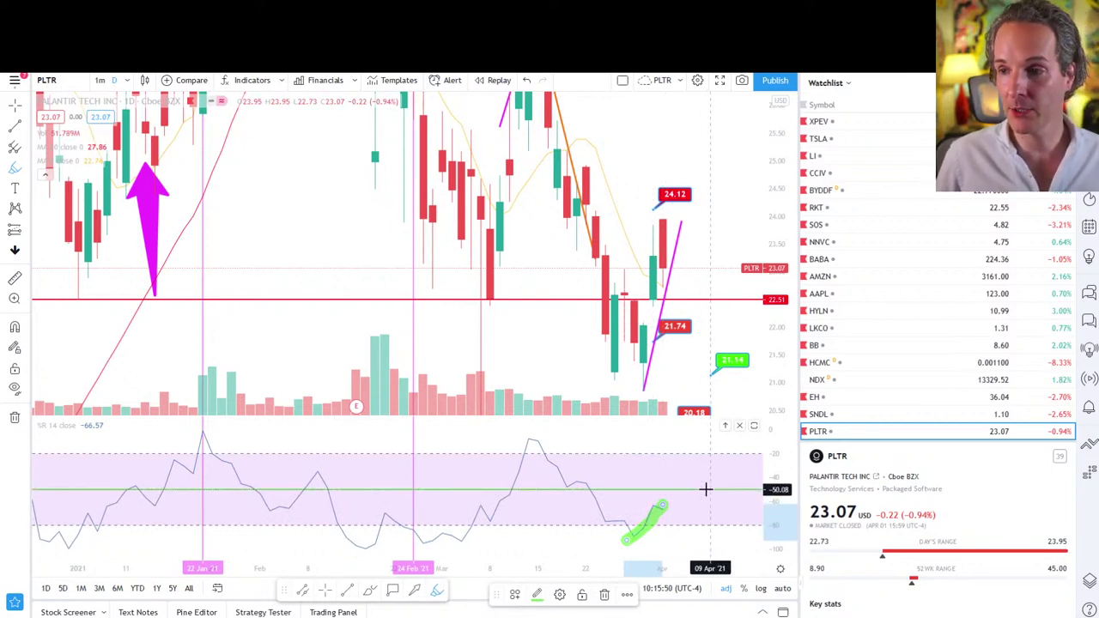
Point a red arrow at the indicator's March crossing of the horizontal line and add a vertical line at 10 March 2021
click(415, 594)
mouse_move(527, 524)
mouse_down()
mouse_move(517, 498)
mouse_move(527, 468)
mouse_move(540, 481)
mouse_move(510, 496)
mouse_up()
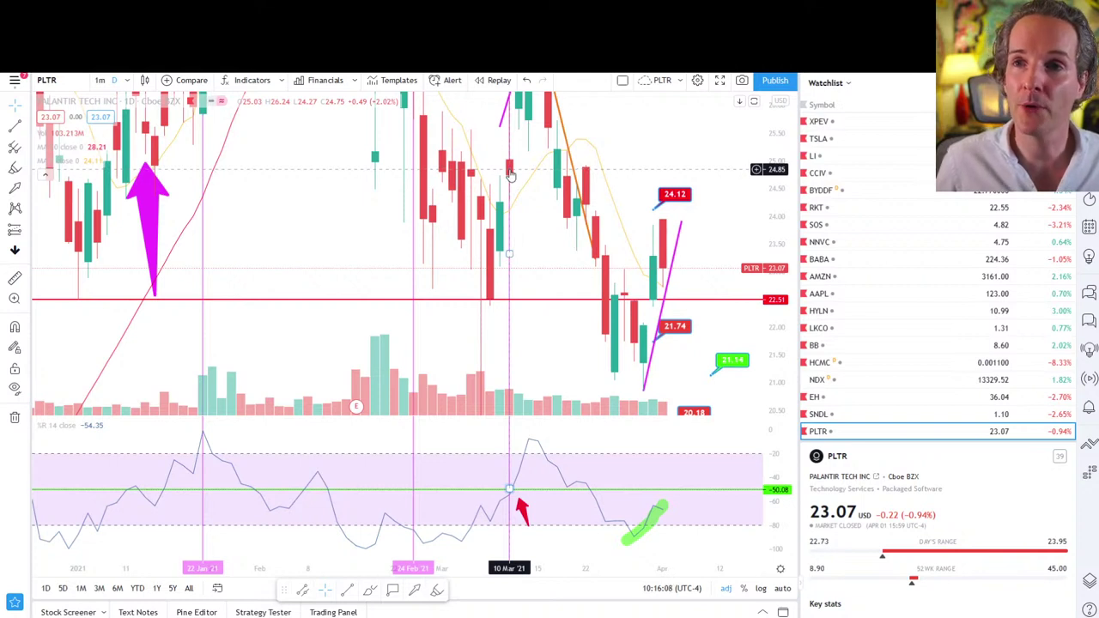
Highlight the price rally from 10 March to the mid-March peak, and remove that highlight again
drag(778, 249, 788, 290)
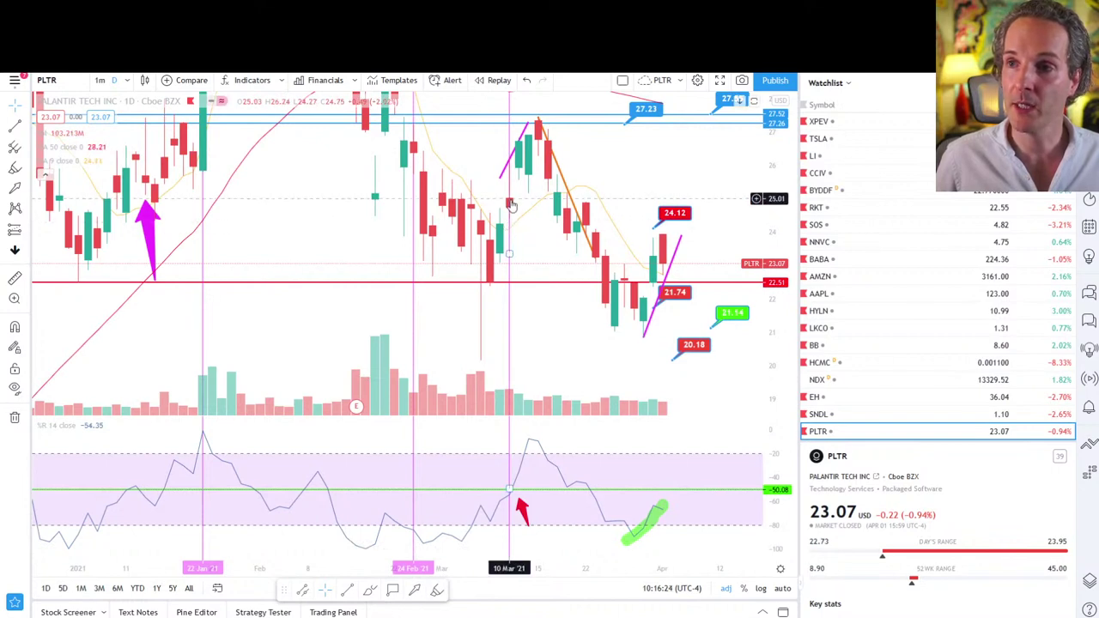
click(436, 591)
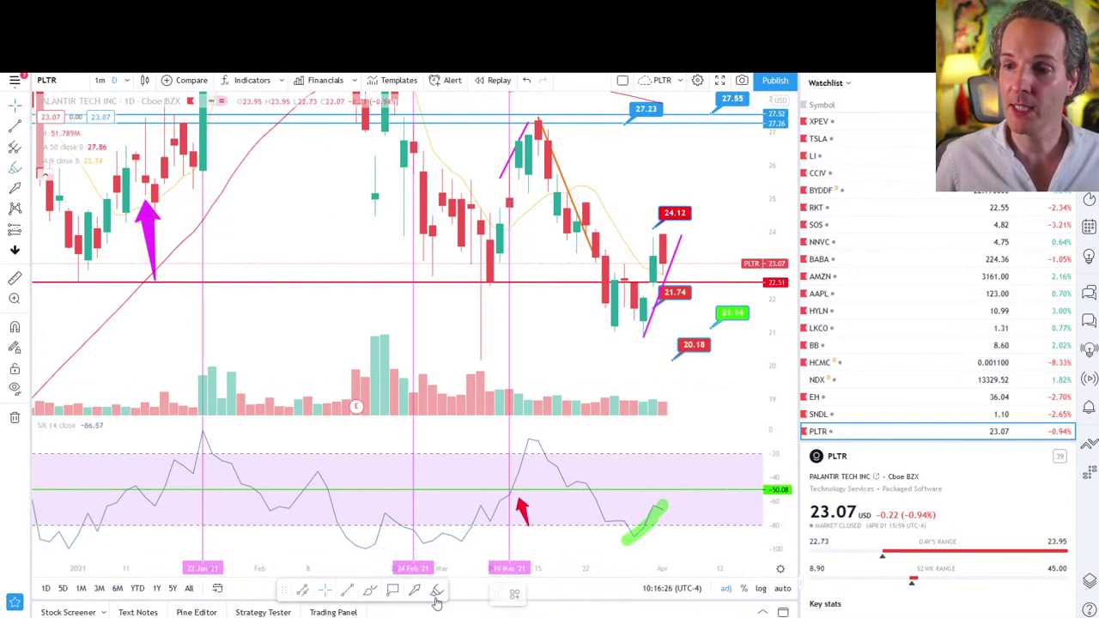
drag(509, 207, 539, 122)
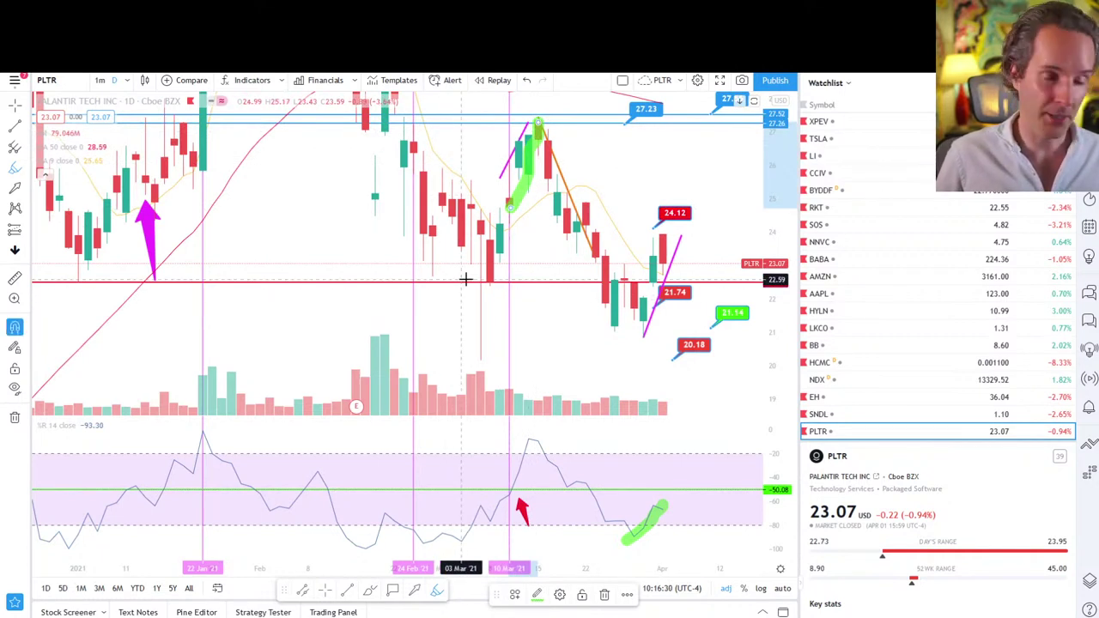
key(Delete)
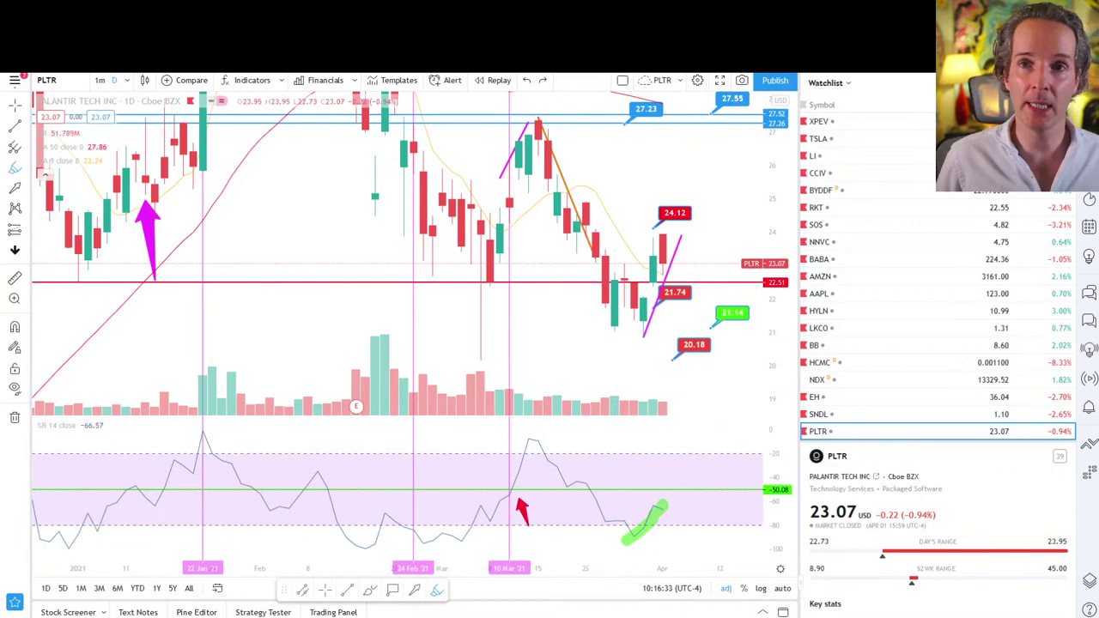
Change the chart interval to 4 hours and place a red upward arrow below the 30 March candle, from about 19.65 to 21.41
click(127, 80)
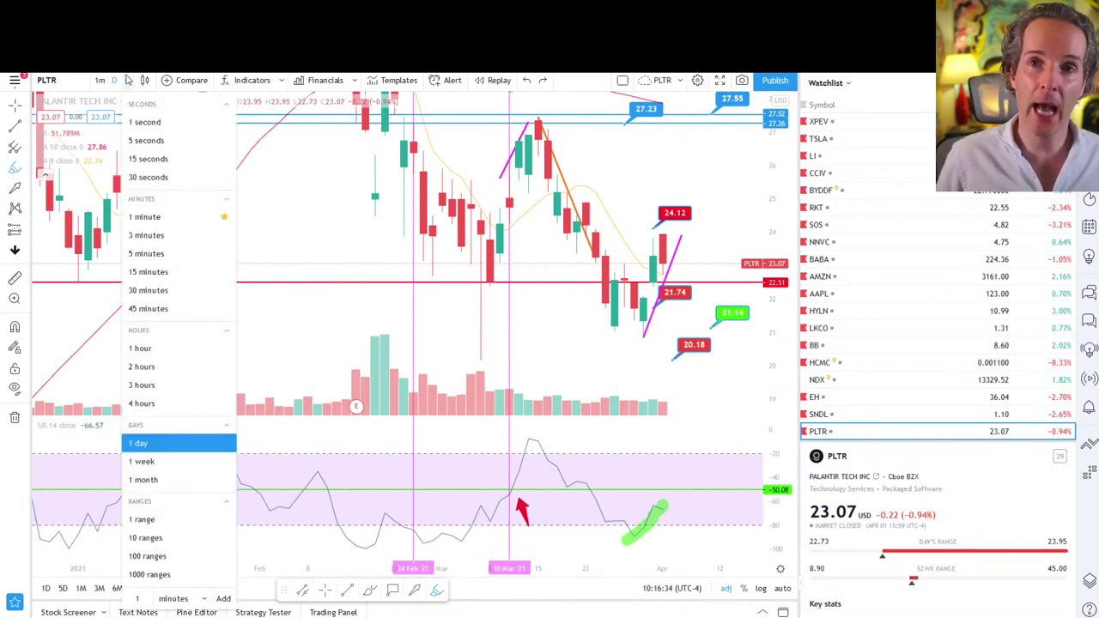
click(172, 403)
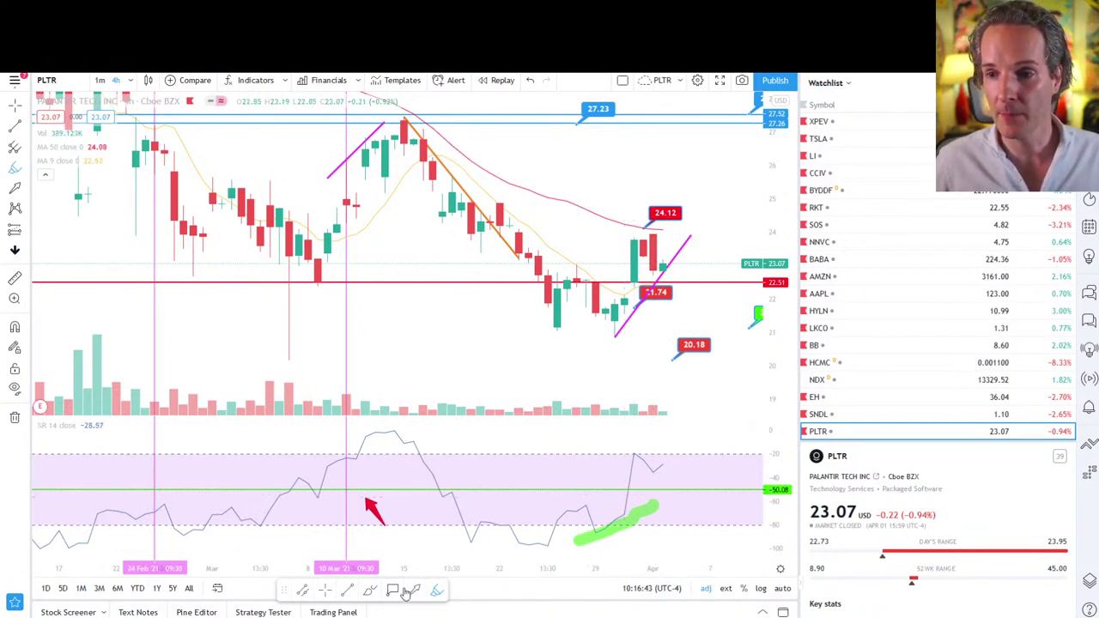
drag(626, 378, 624, 305)
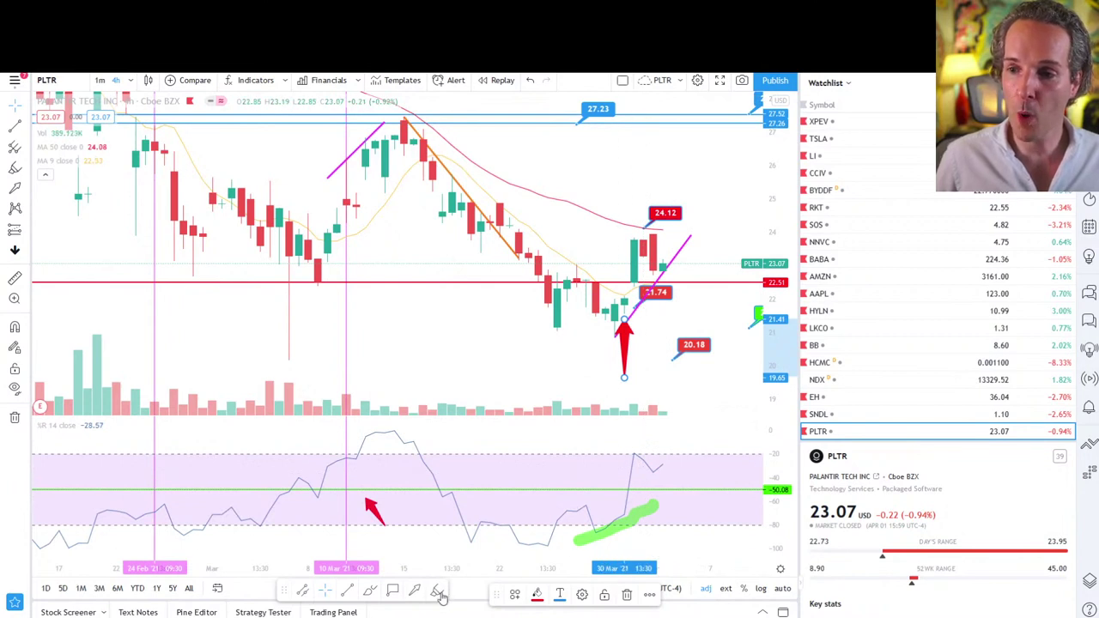
Highlight the %R indicator's latest dip and add a highlighter stroke from its recent peak up to the pane's upper edge
drag(630, 454, 656, 469)
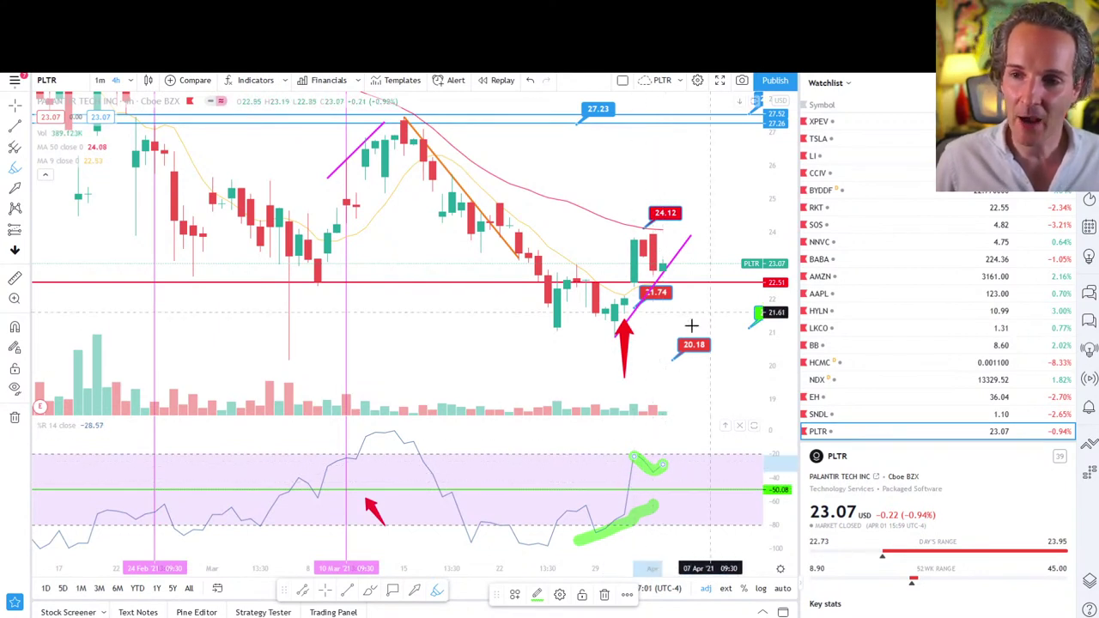
drag(635, 453, 640, 431)
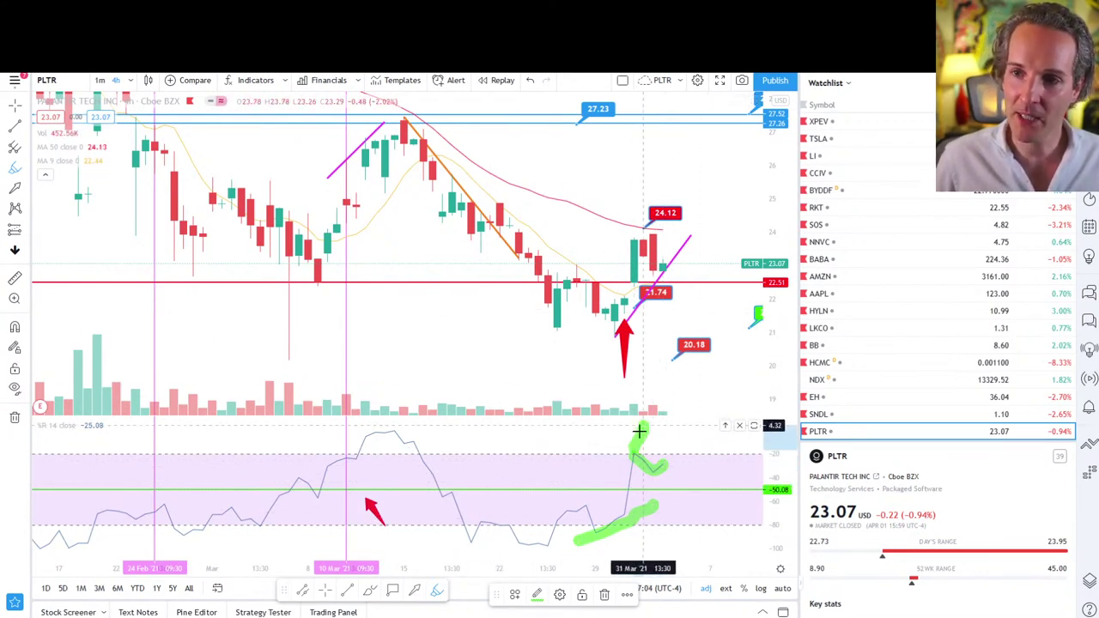
Return the chart to the 1 day interval and add a red 22.52 price label at the horizontal support line
click(131, 82)
click(144, 444)
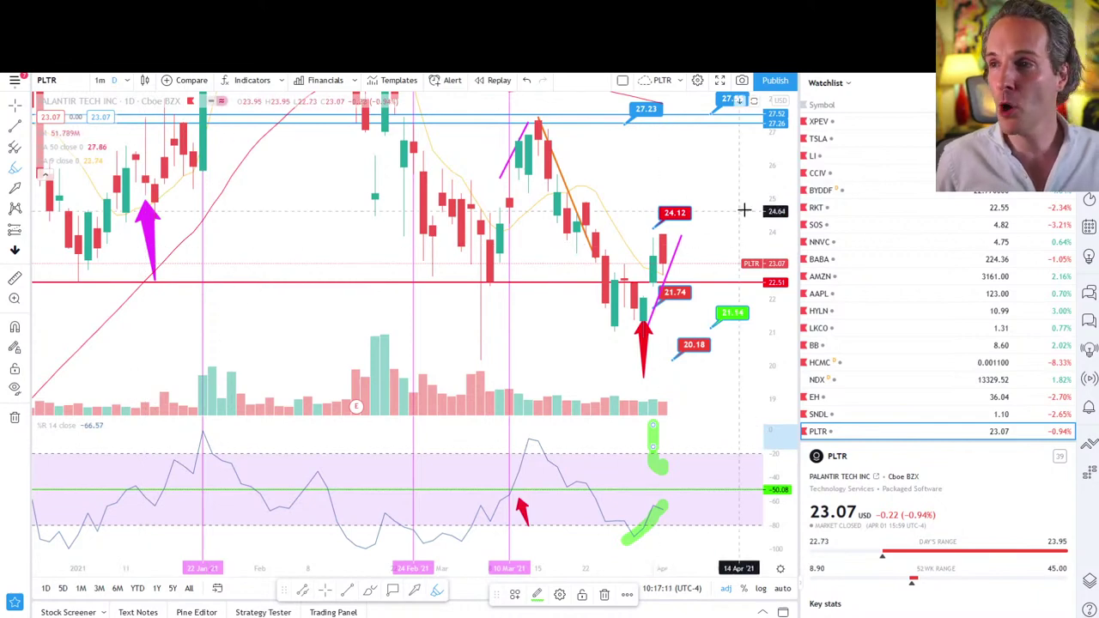
drag(774, 198, 774, 225)
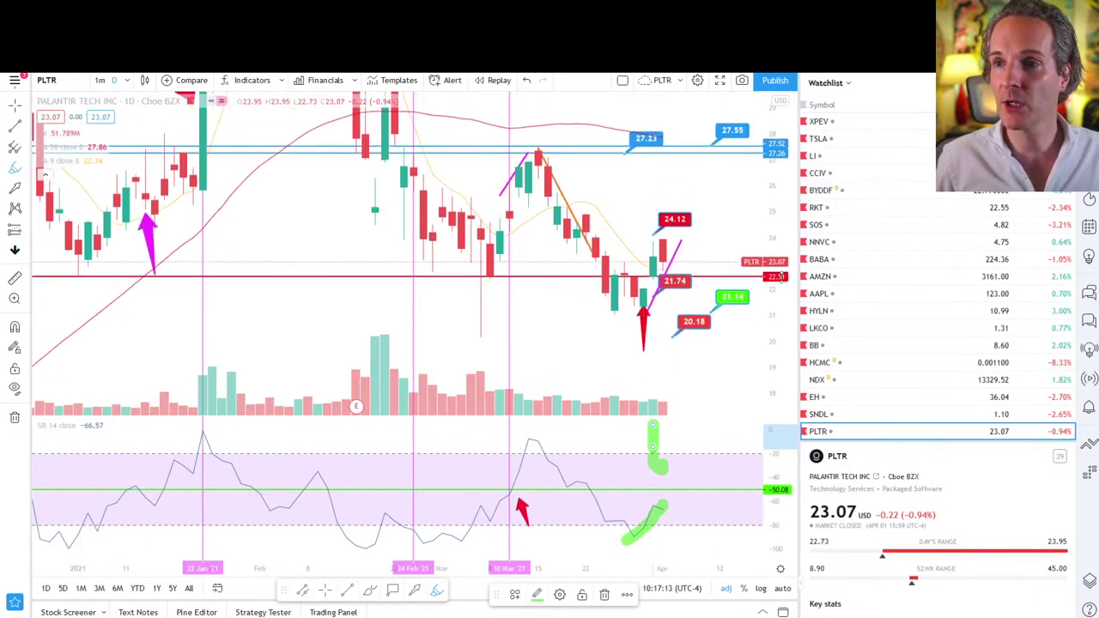
drag(611, 569, 649, 571)
drag(342, 312, 131, 310)
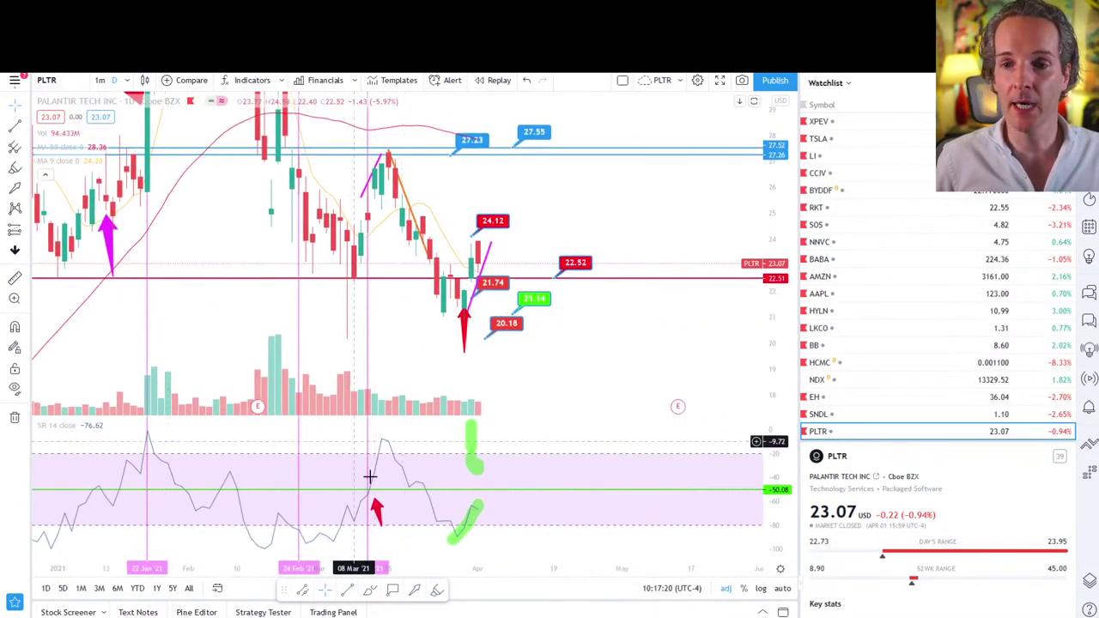
Highlight the zigzag price path since January and extend it as a projected dip and rally ending in an arrowhead
click(437, 591)
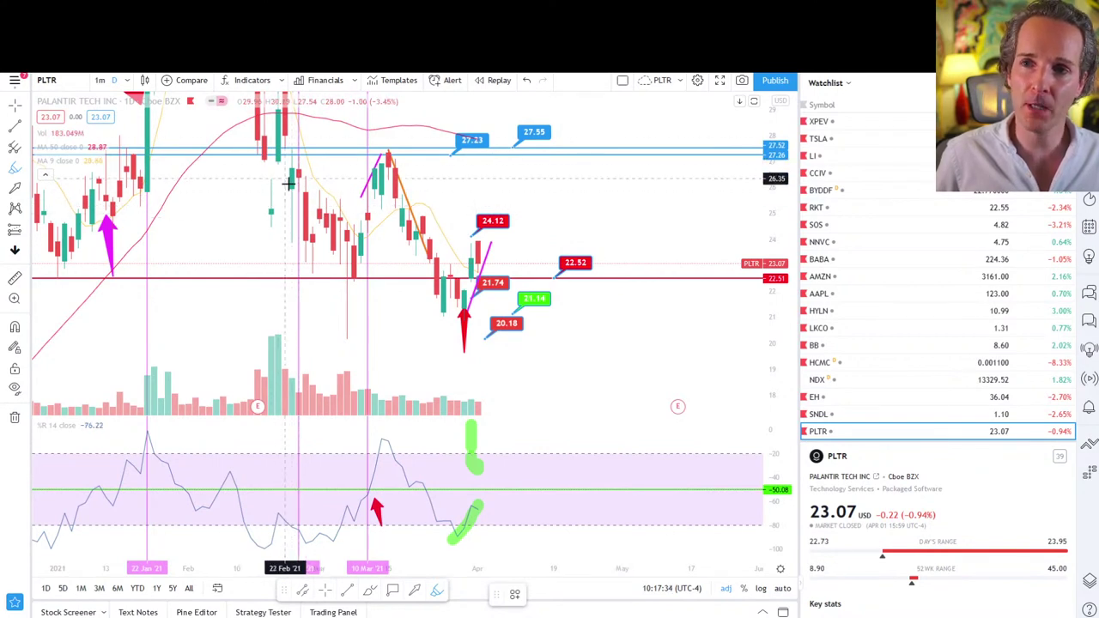
drag(777, 196, 777, 257)
mouse_move(107, 251)
mouse_down()
mouse_move(167, 153)
mouse_move(223, 105)
mouse_move(313, 267)
mouse_move(372, 220)
mouse_move(461, 275)
mouse_move(513, 222)
mouse_move(557, 281)
mouse_move(643, 128)
mouse_move(589, 135)
mouse_move(661, 113)
mouse_move(664, 155)
mouse_up()
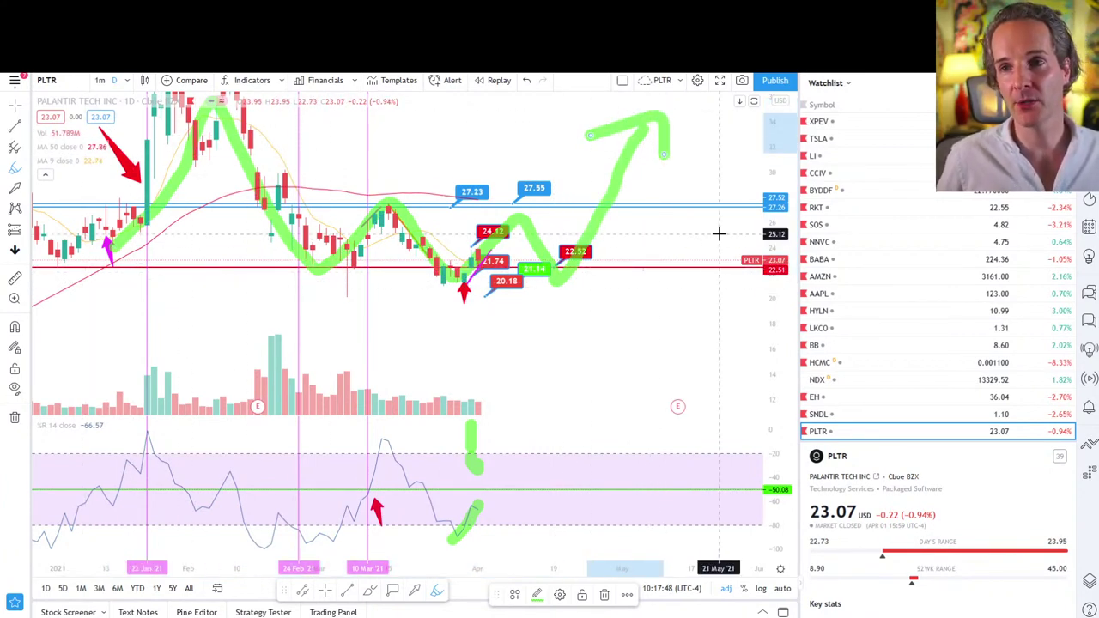
Undo the highlighter strokes of the zigzag price projection
key(ctrl)
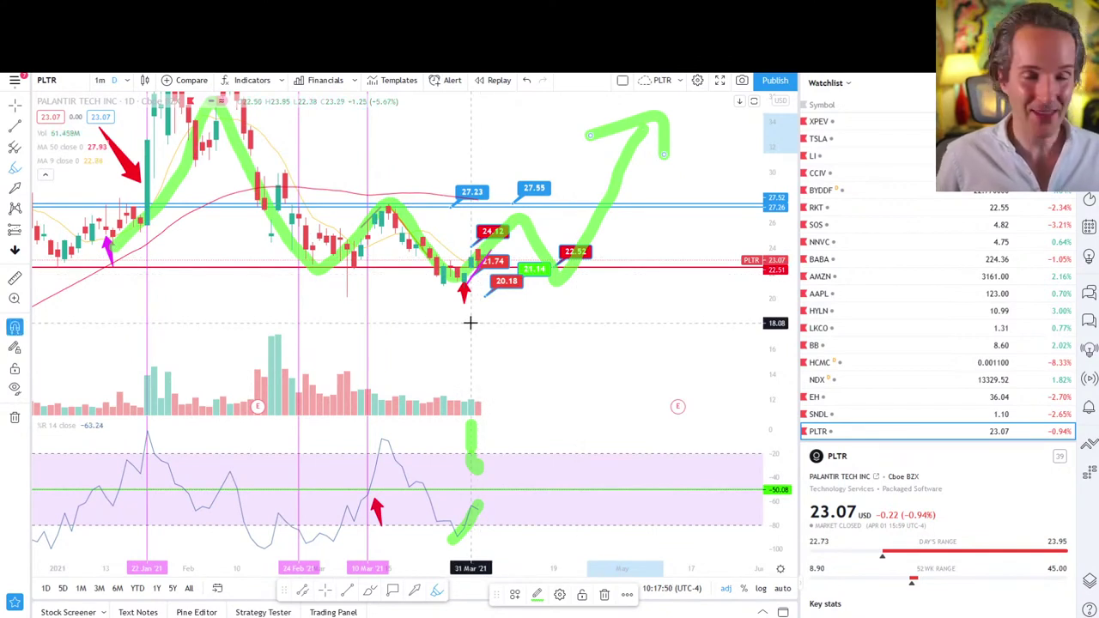
key(ctrl+z)
key(ctrl+z)
key(ctrl+z)
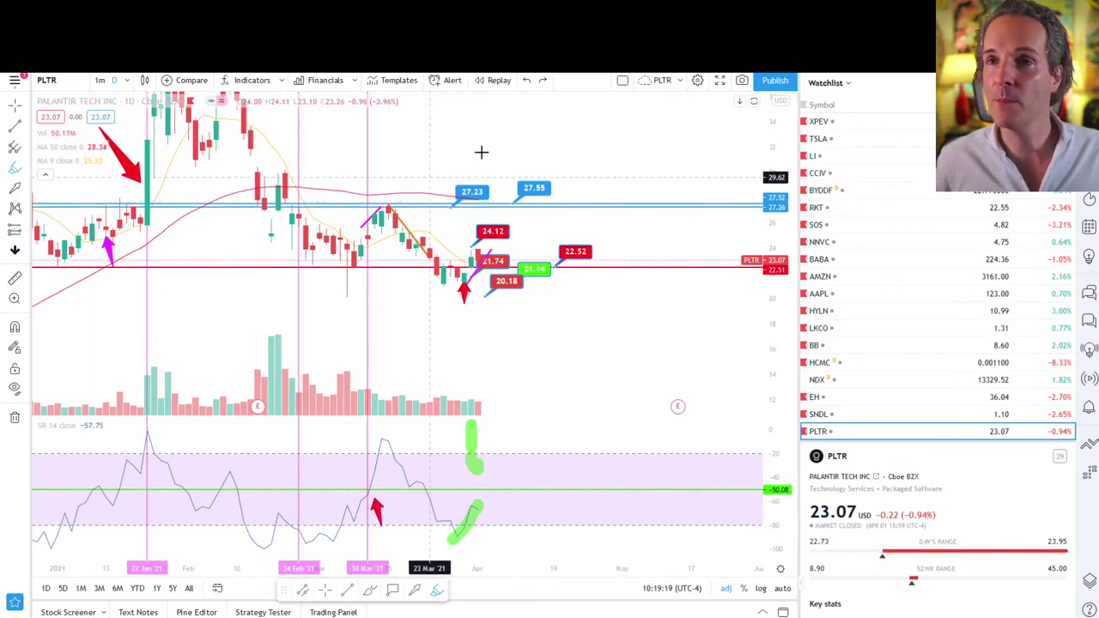
Switch the chart to the NIO layout
click(816, 125)
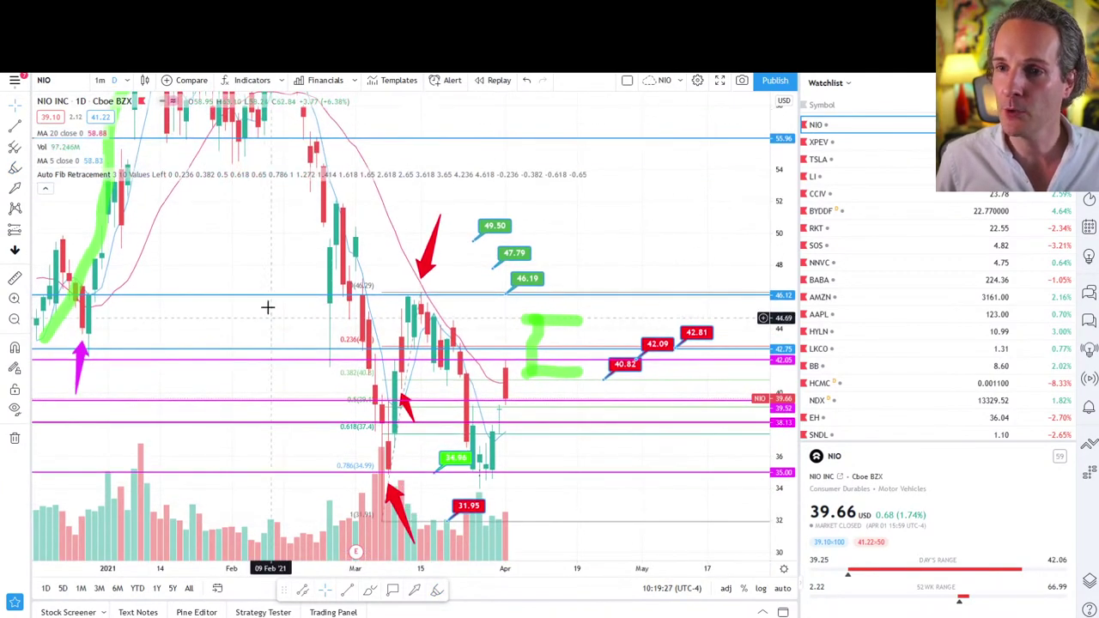
drag(270, 319, 258, 248)
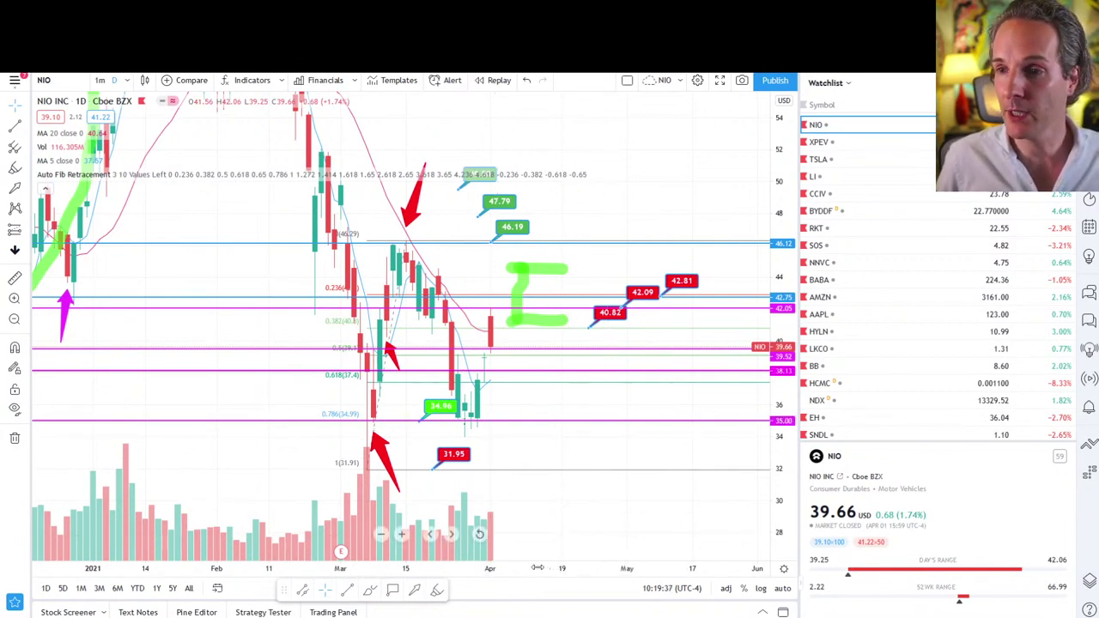
scroll(491, 555, up, 2)
scroll(491, 554, up, 1)
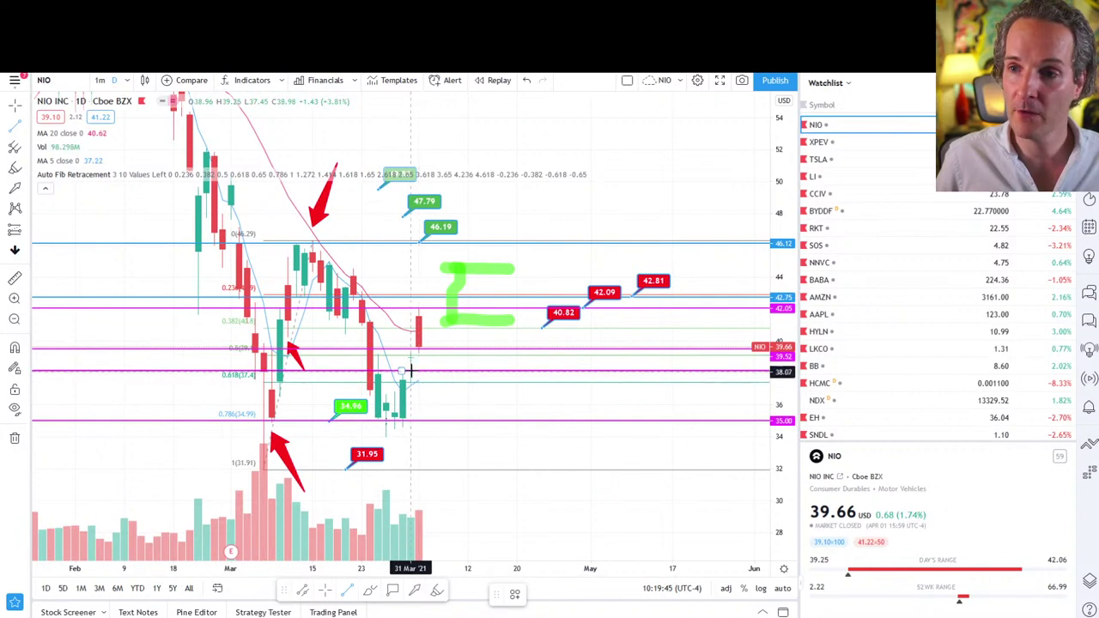
Draw a rising trend line from the 26 March low at 34.04 to 39.15 on 5 April, and remove it again
click(387, 435)
click(423, 355)
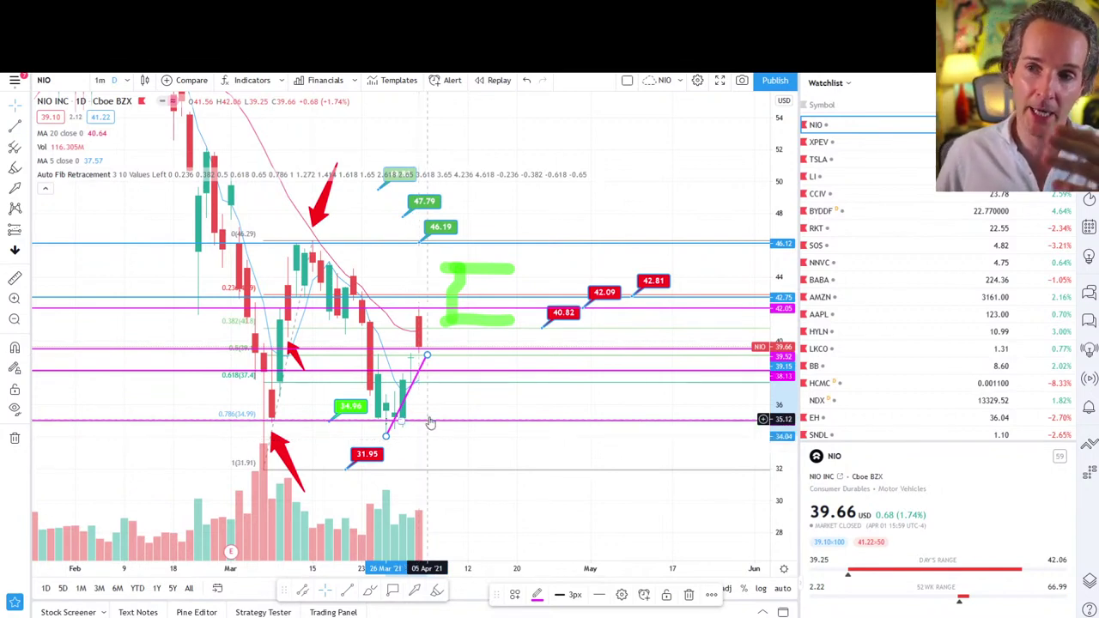
click(439, 405)
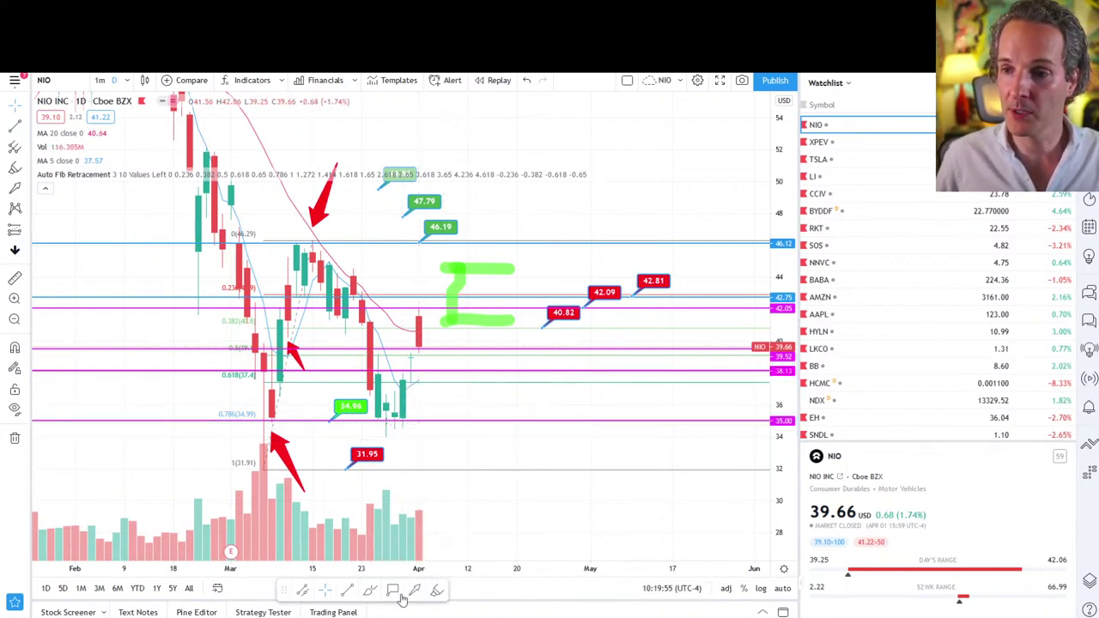
scroll(437, 501, up, 2)
drag(437, 502, 524, 503)
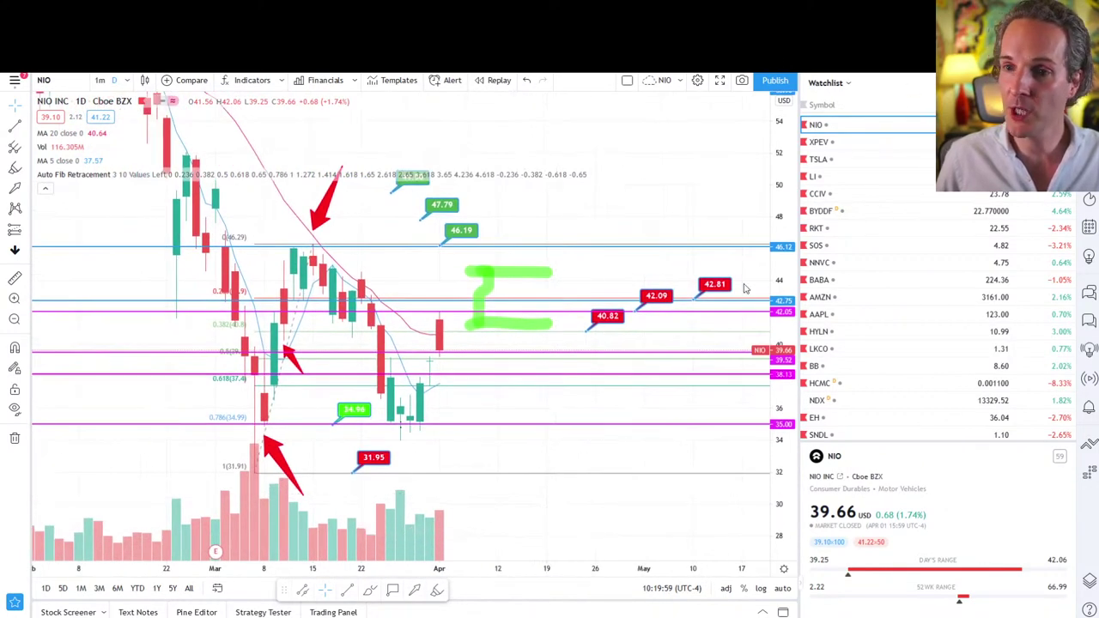
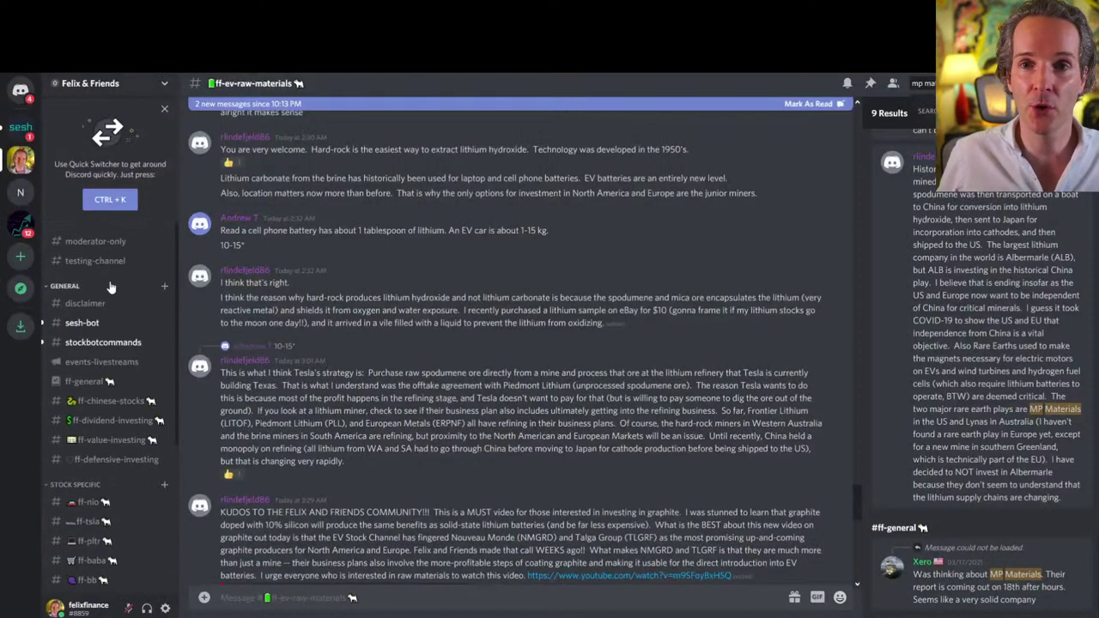
View the enlarged post about donations to animal sanctuaries in the ff-general channel and close it
click(94, 384)
click(346, 287)
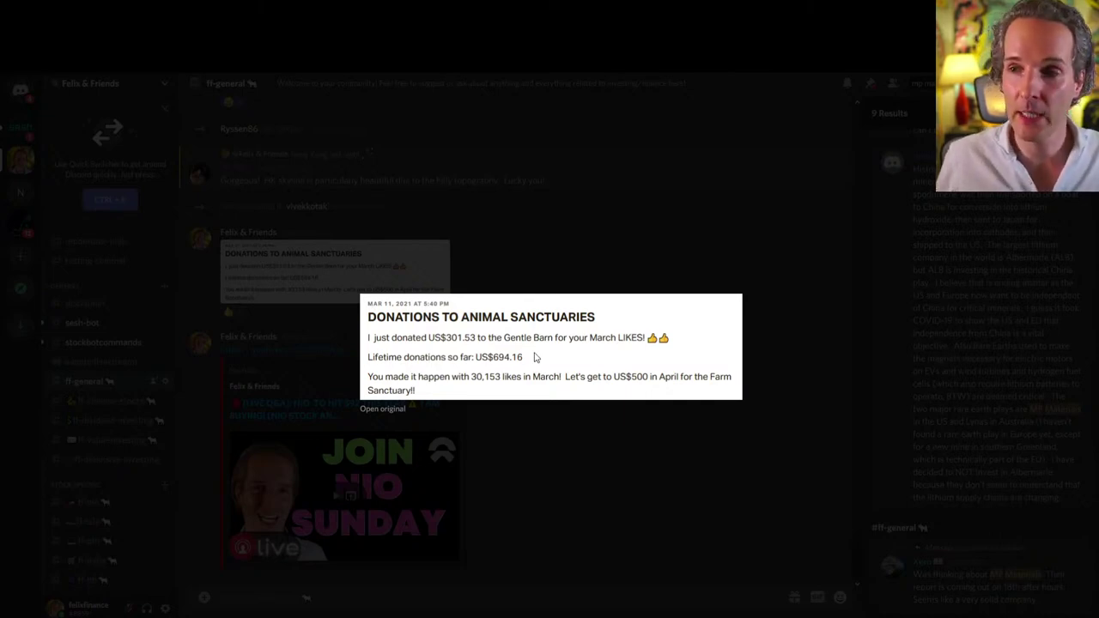
key(Escape)
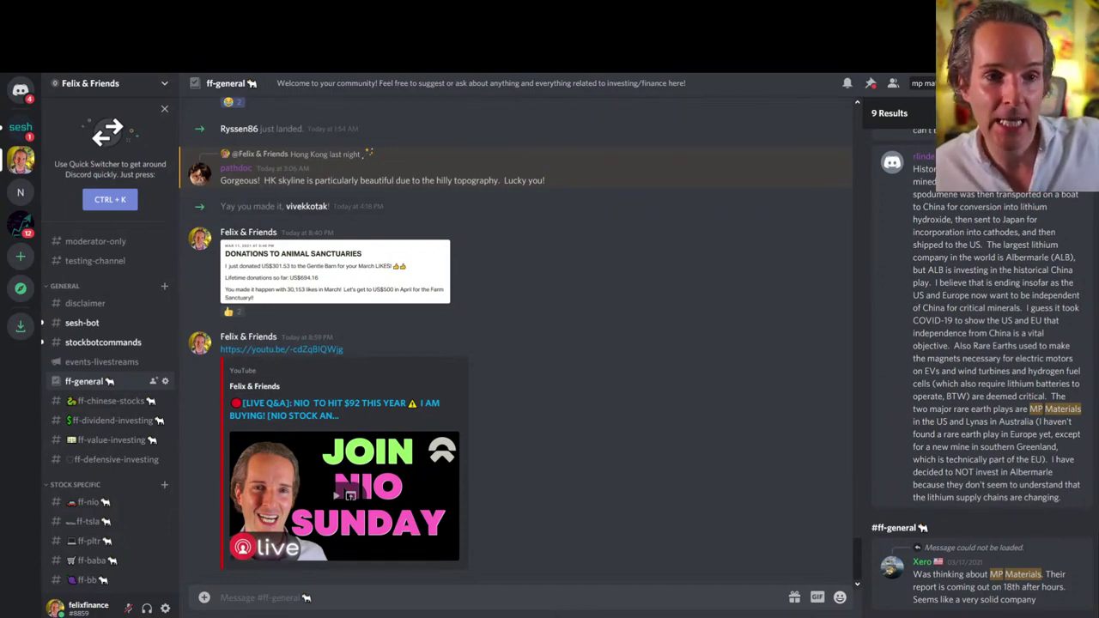
Switch to TradingView, open the XPEV chart and mark the 1 April high with a price label at 39.32
key(alt+Tab)
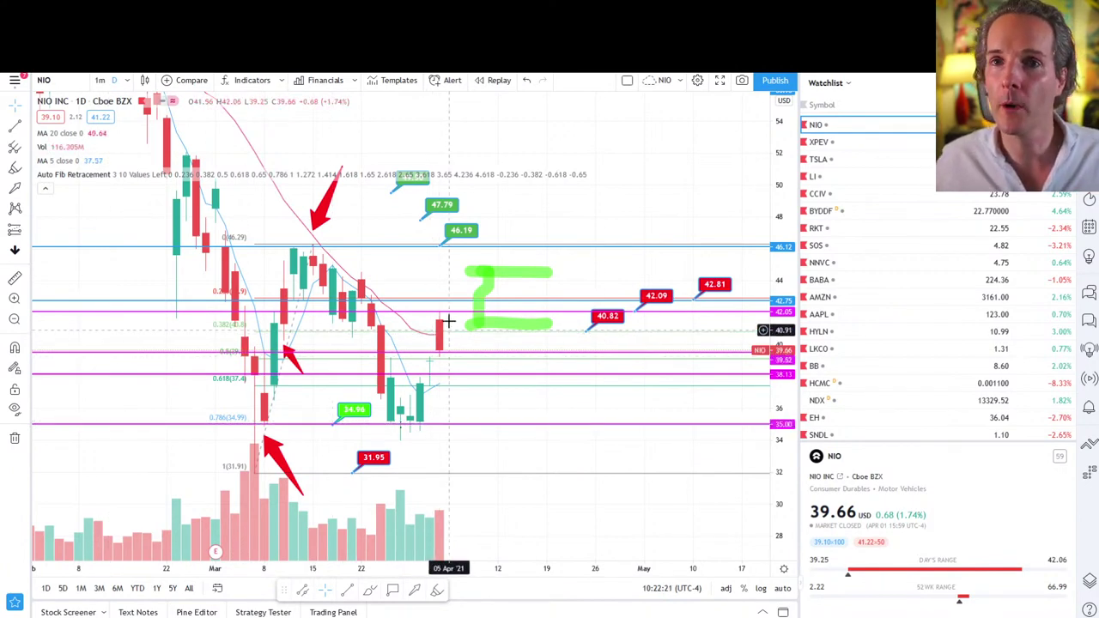
click(820, 143)
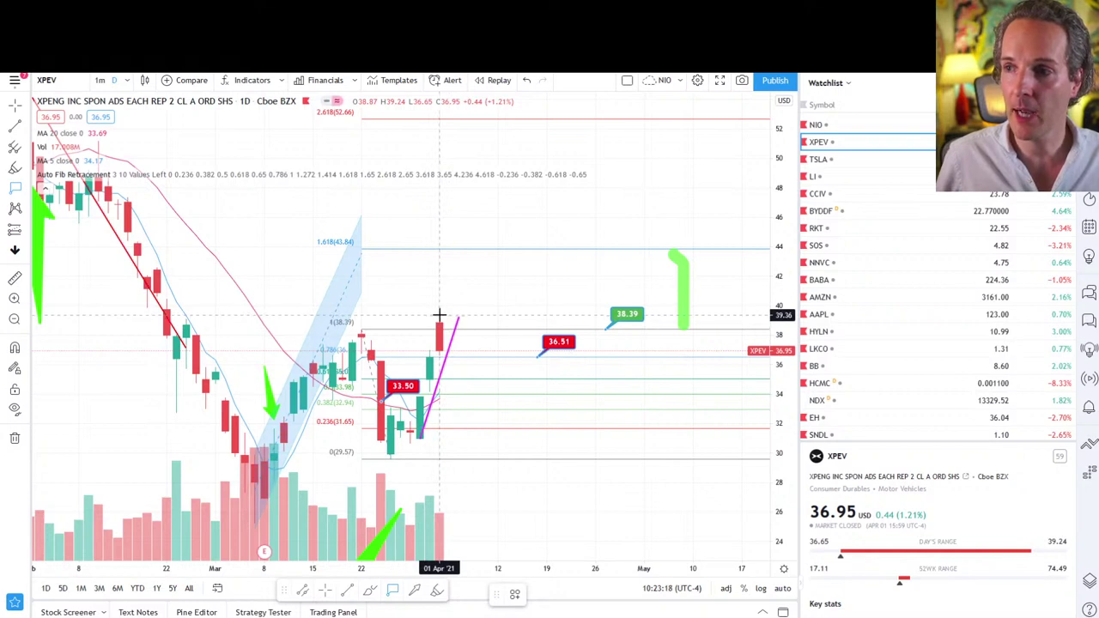
click(439, 316)
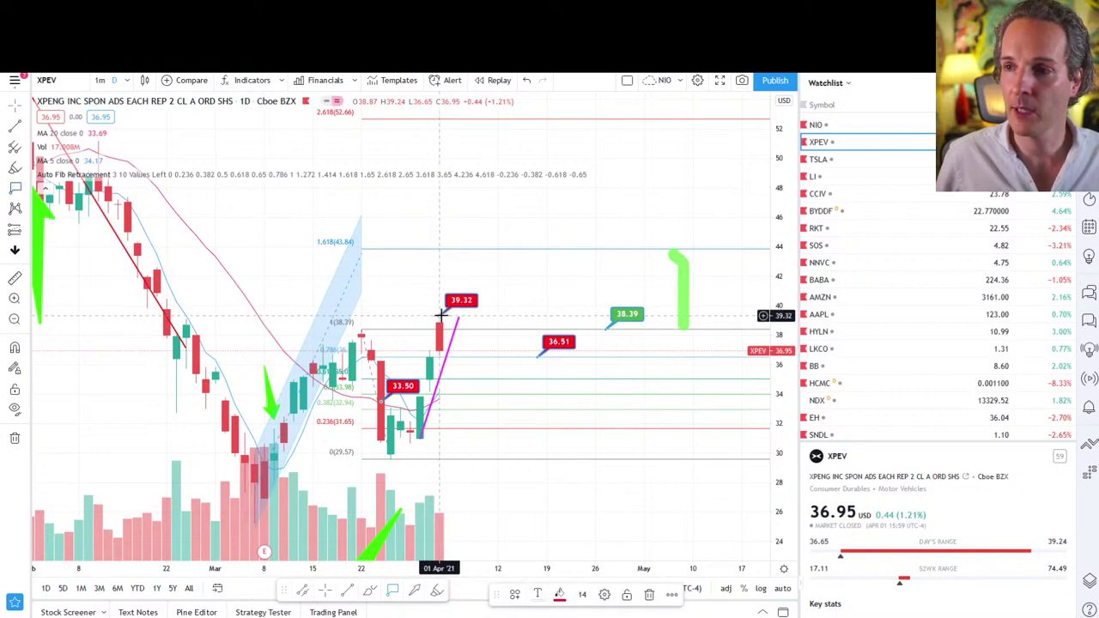
key(Escape)
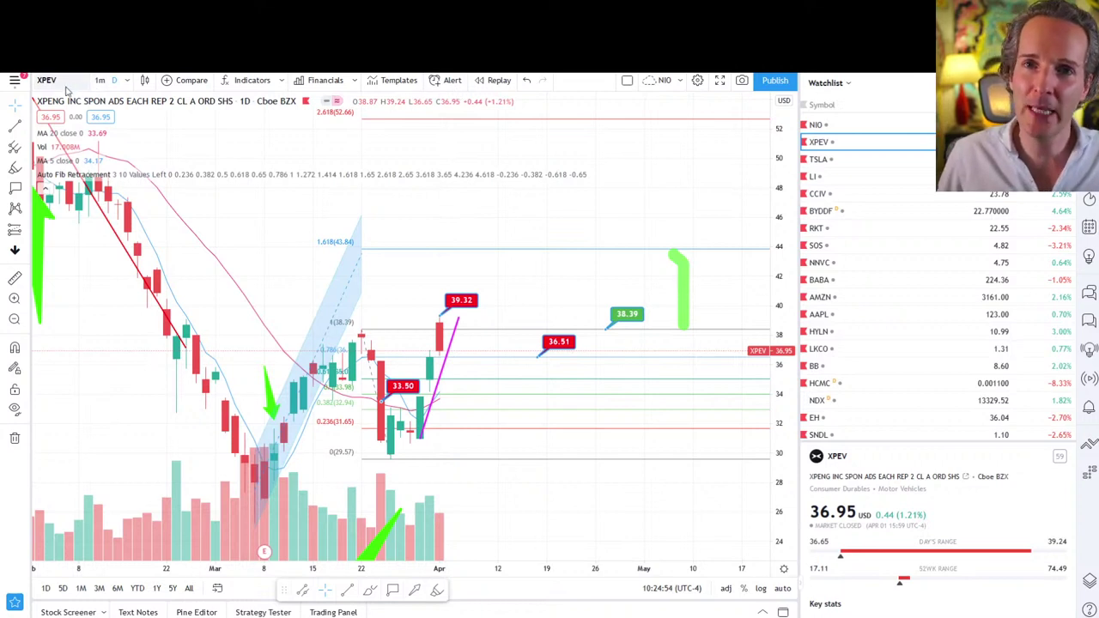
Open the BlackBerry (BB) daily chart from the watchlist and collapse its indicator legend
click(823, 367)
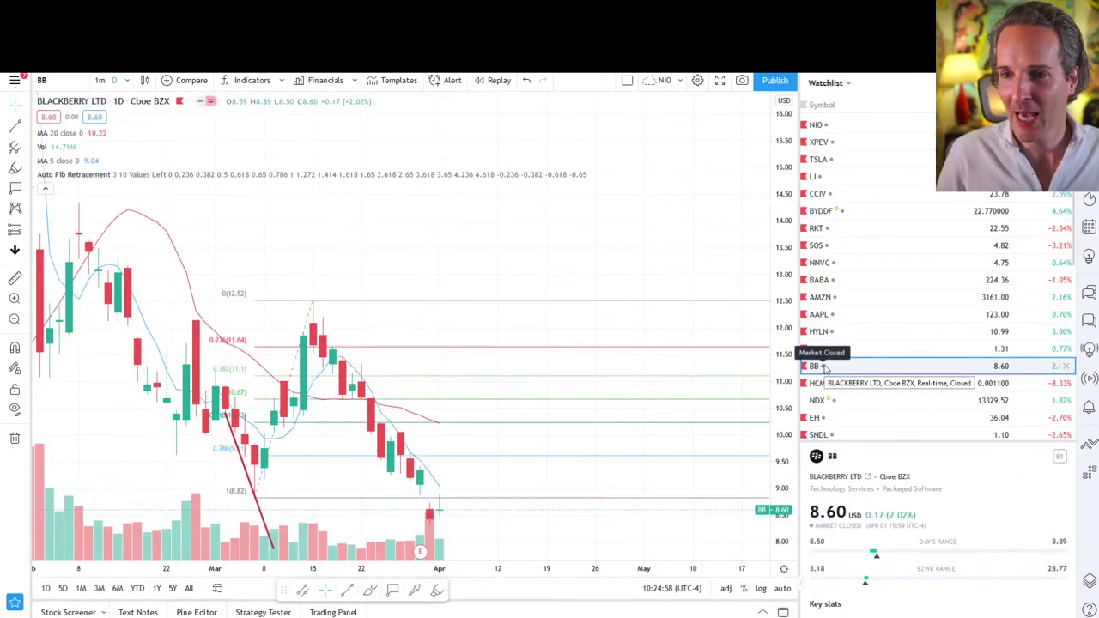
drag(439, 233, 490, 197)
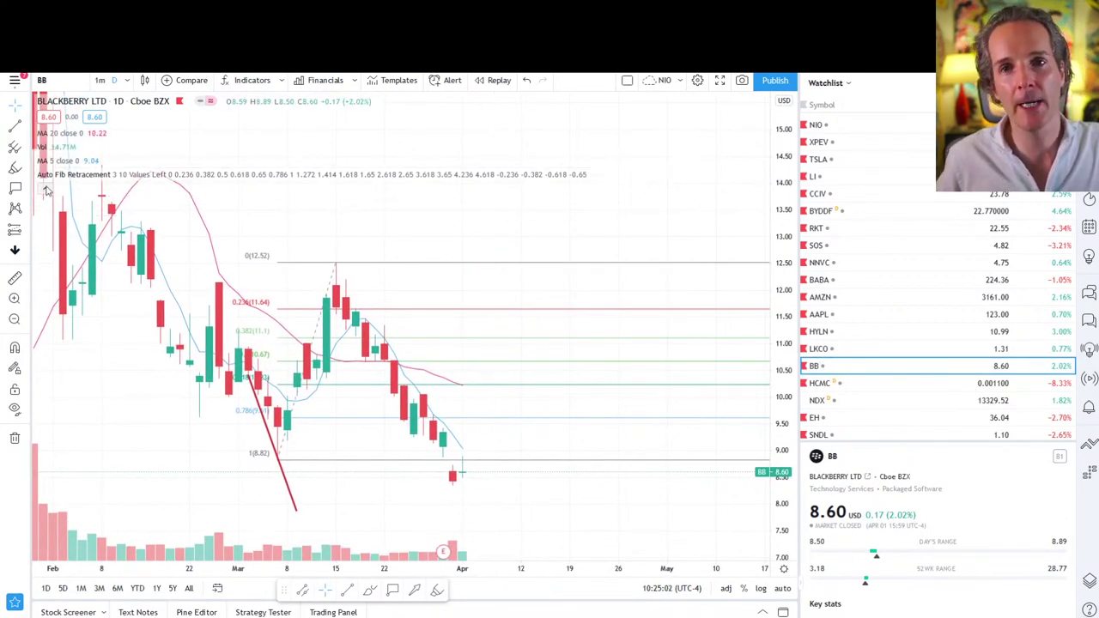
click(47, 189)
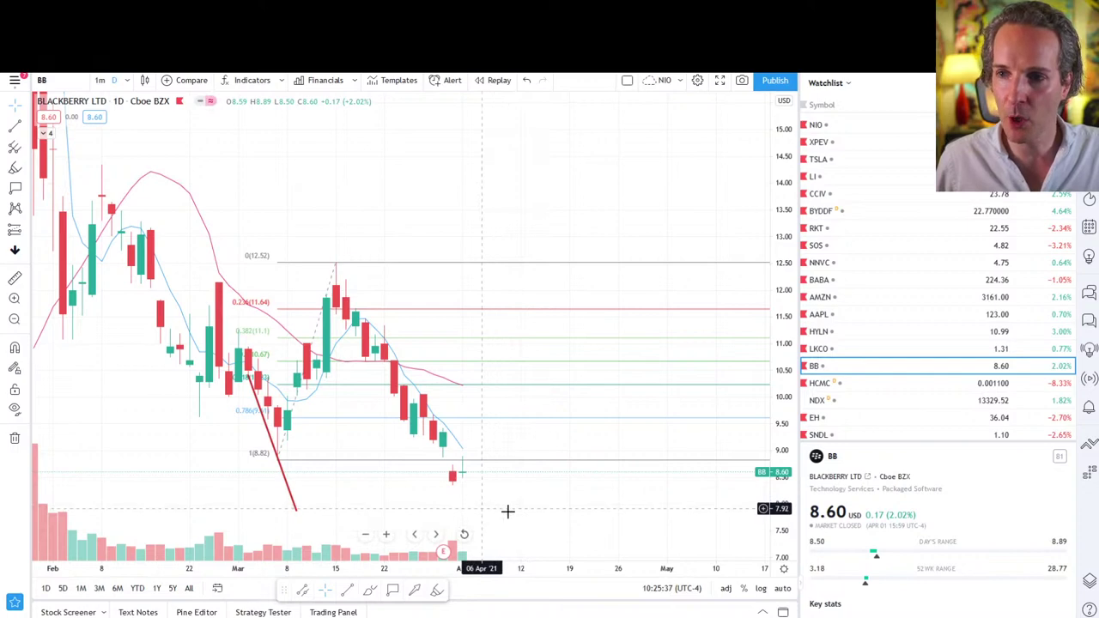
Highlight an upward arrow along BB's January rally and a downward arrow along the decline through February
drag(564, 510, 570, 449)
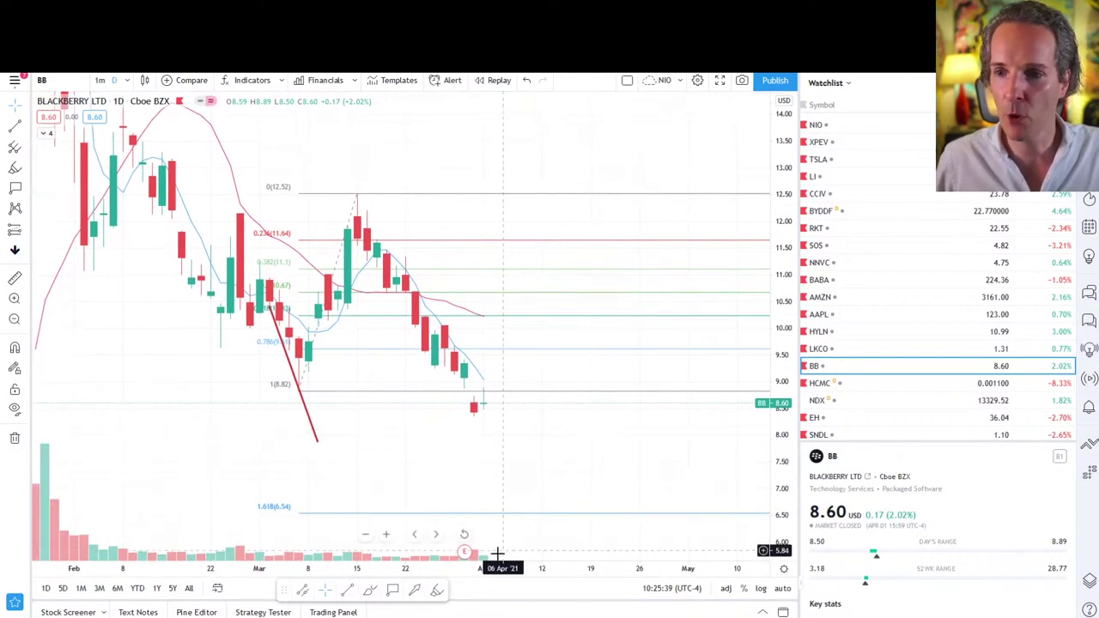
scroll(577, 565, down, 4)
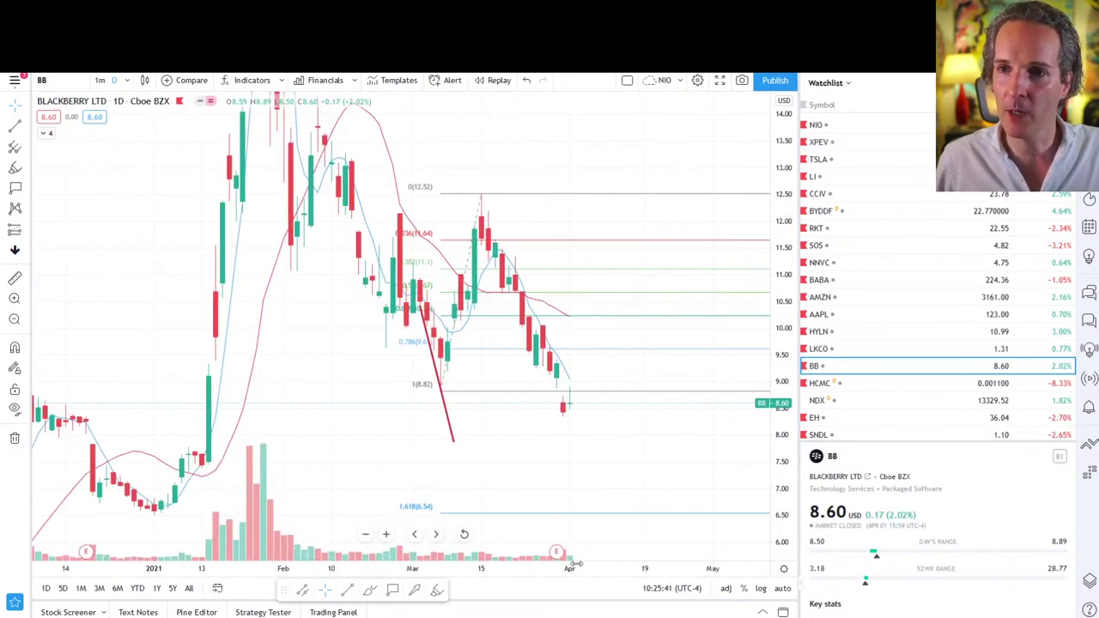
scroll(577, 565, up, 1)
click(436, 592)
mouse_move(225, 455)
mouse_down()
mouse_move(229, 146)
mouse_move(176, 174)
mouse_up()
drag(218, 135, 252, 179)
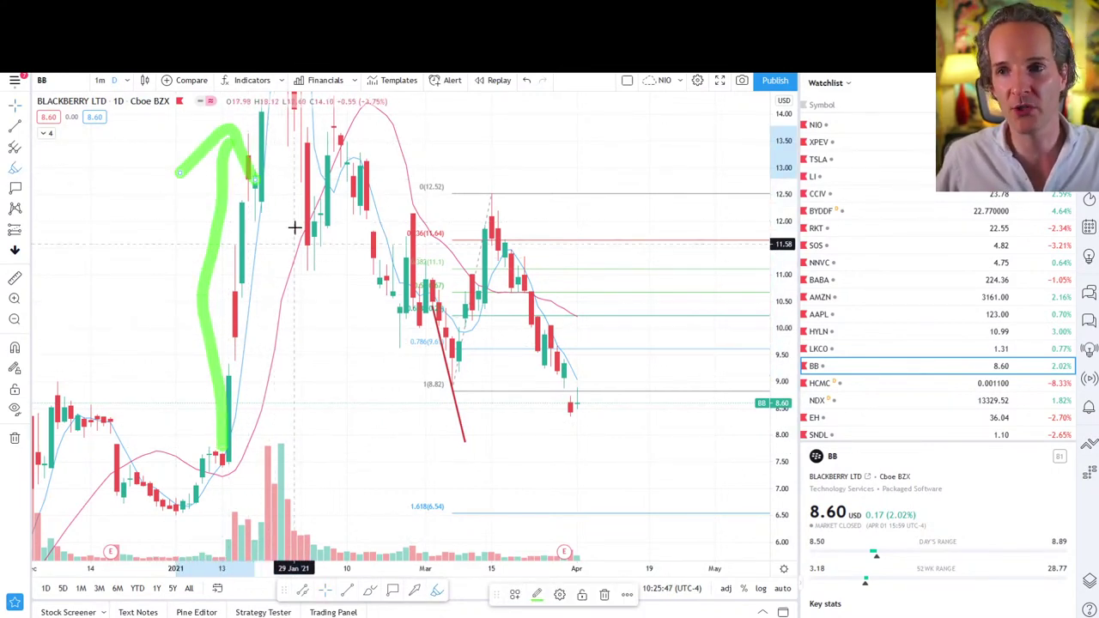
drag(287, 131, 305, 160)
mouse_move(326, 219)
mouse_down()
mouse_move(369, 462)
mouse_move(408, 438)
mouse_up()
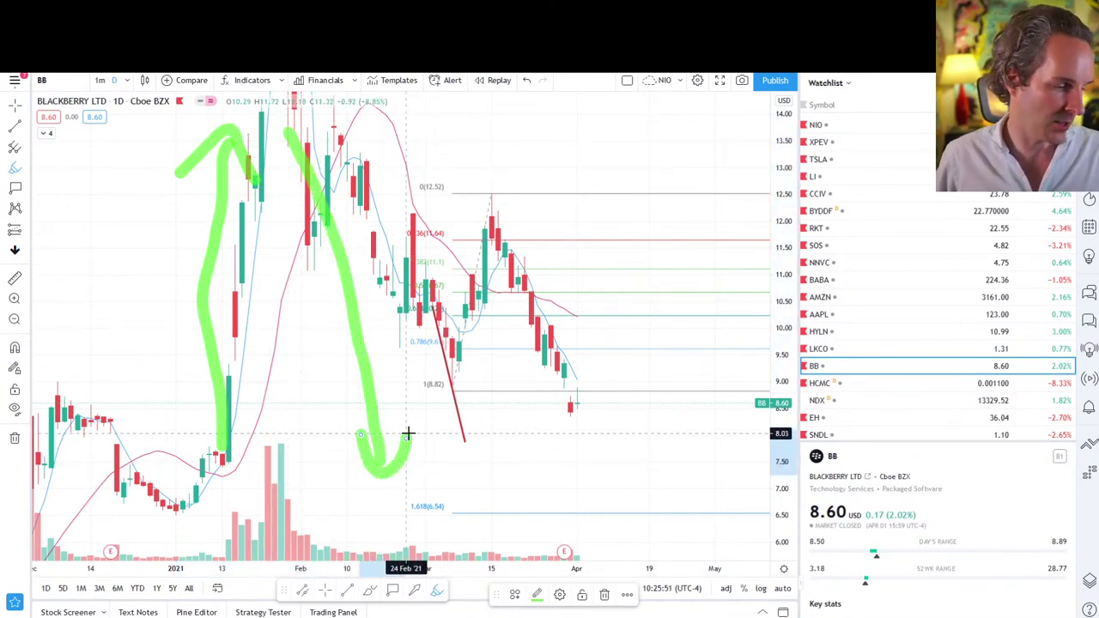
Undo the highlighter strokes of the rally and decline arrows on the BB chart
key(ctrl+z)
key(ctrl+z)
key(ctrl+z)
key(ctrl+z)
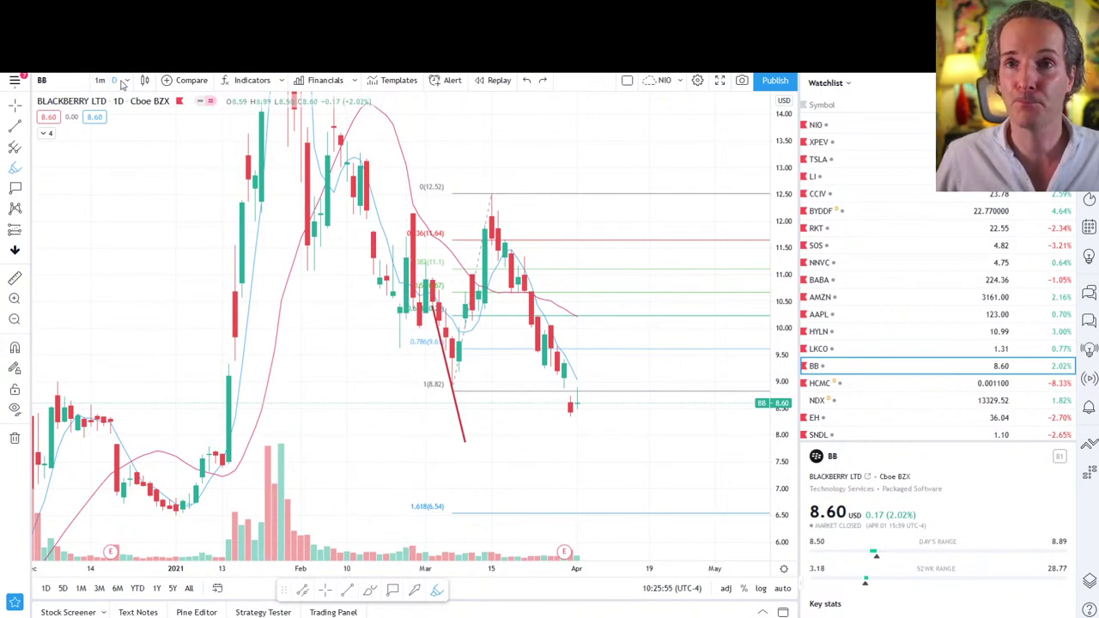
Add the Williams %R indicator to the BB chart and draw a red arrow pointing at its early April low
click(284, 83)
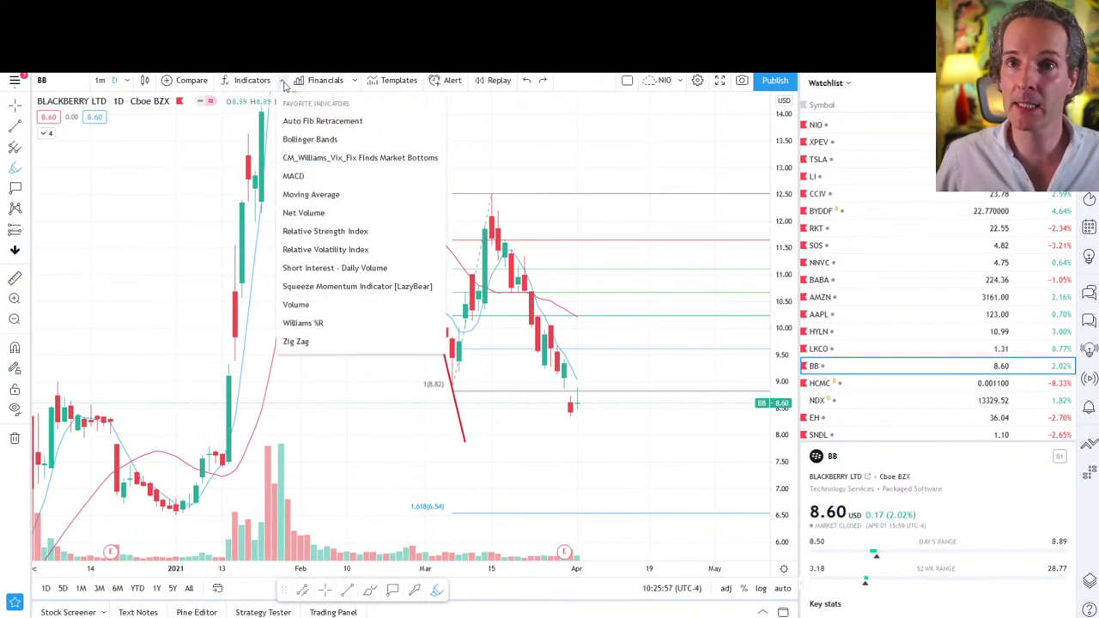
click(305, 324)
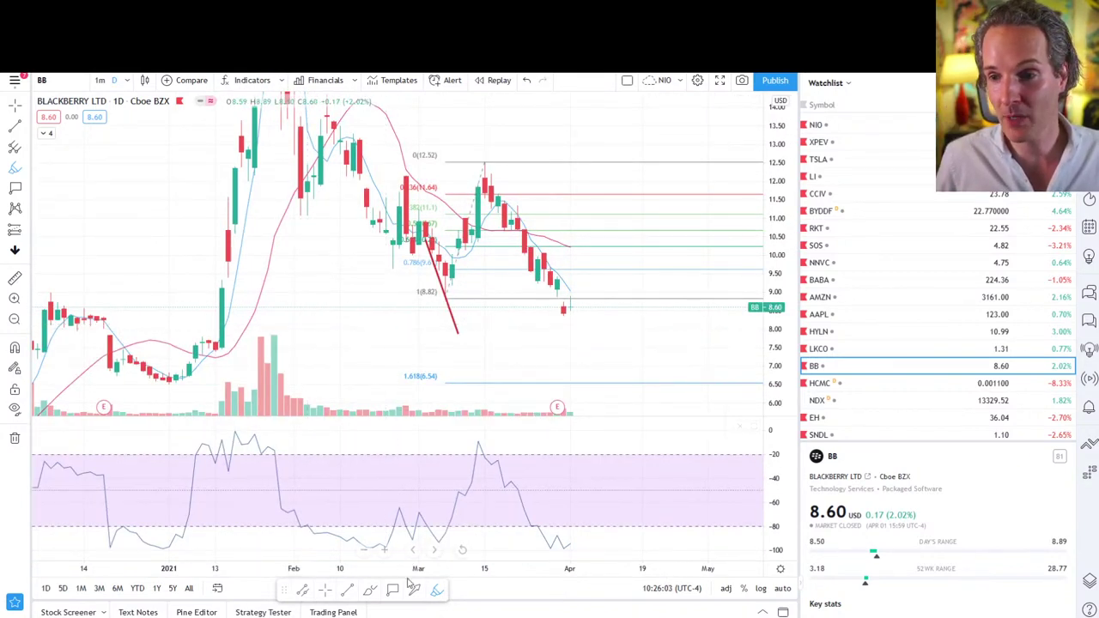
drag(663, 534, 584, 542)
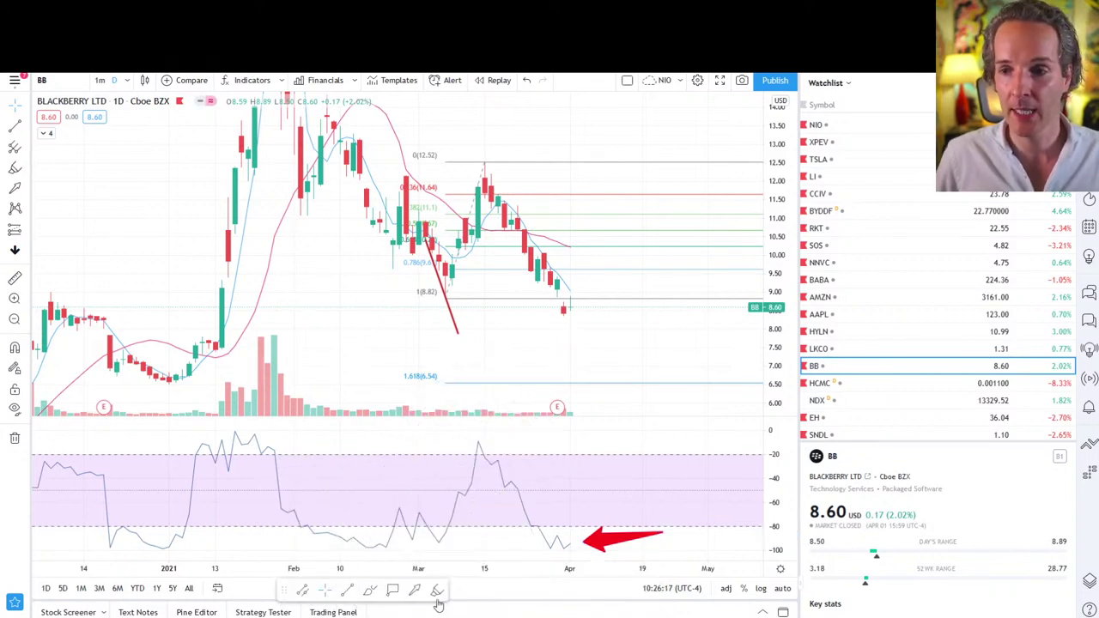
Highlight the Williams %R oversold stretches and rebounds, the matching January and March price rallies, and a projected indicator rise through April
click(437, 592)
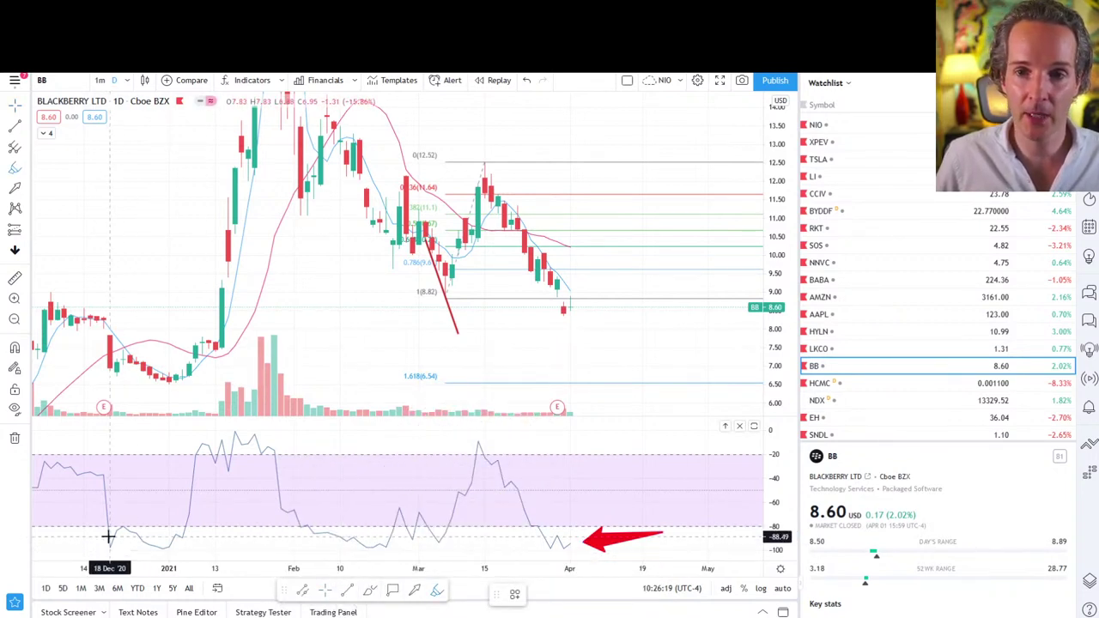
drag(101, 537, 182, 534)
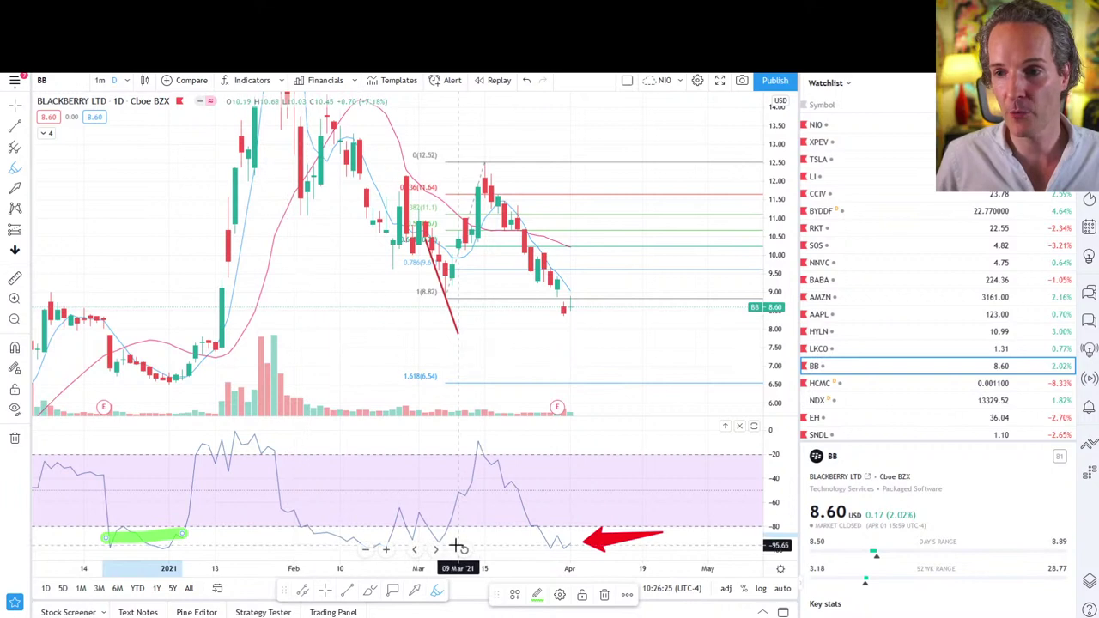
mouse_move(308, 535)
mouse_down()
mouse_move(447, 539)
mouse_move(478, 444)
mouse_move(455, 452)
mouse_move(490, 443)
mouse_up()
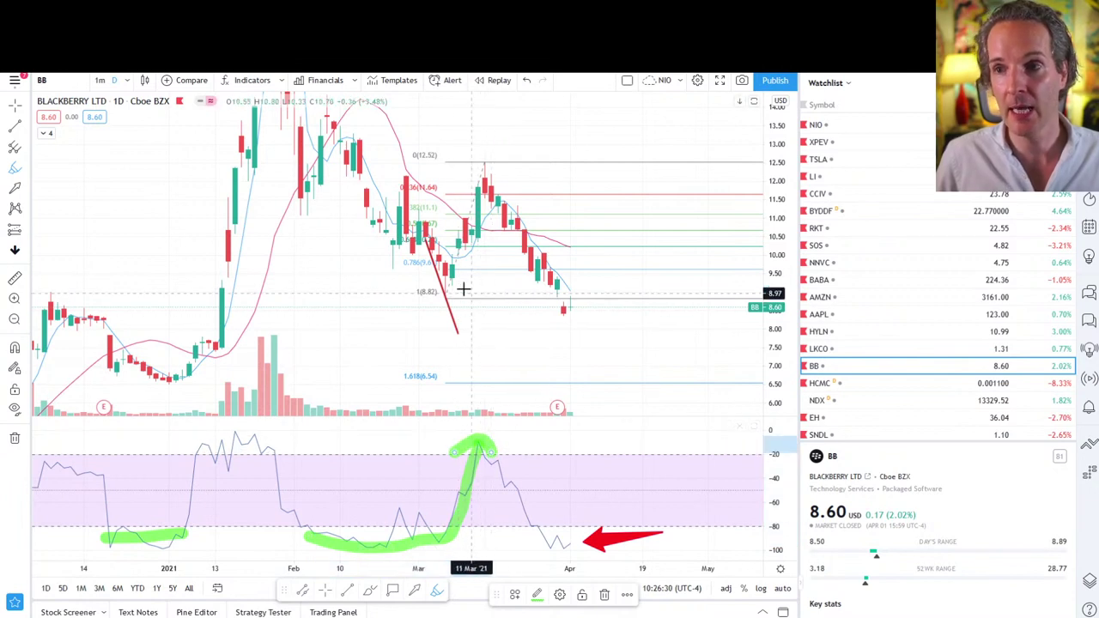
mouse_move(432, 302)
mouse_down()
mouse_move(513, 136)
mouse_move(532, 171)
mouse_up()
mouse_move(183, 551)
mouse_down()
mouse_move(200, 424)
mouse_move(180, 452)
mouse_move(221, 456)
mouse_up()
mouse_move(200, 345)
mouse_down()
mouse_move(228, 239)
mouse_move(244, 251)
mouse_up()
mouse_move(565, 535)
mouse_down()
mouse_move(653, 544)
mouse_move(702, 471)
mouse_up()
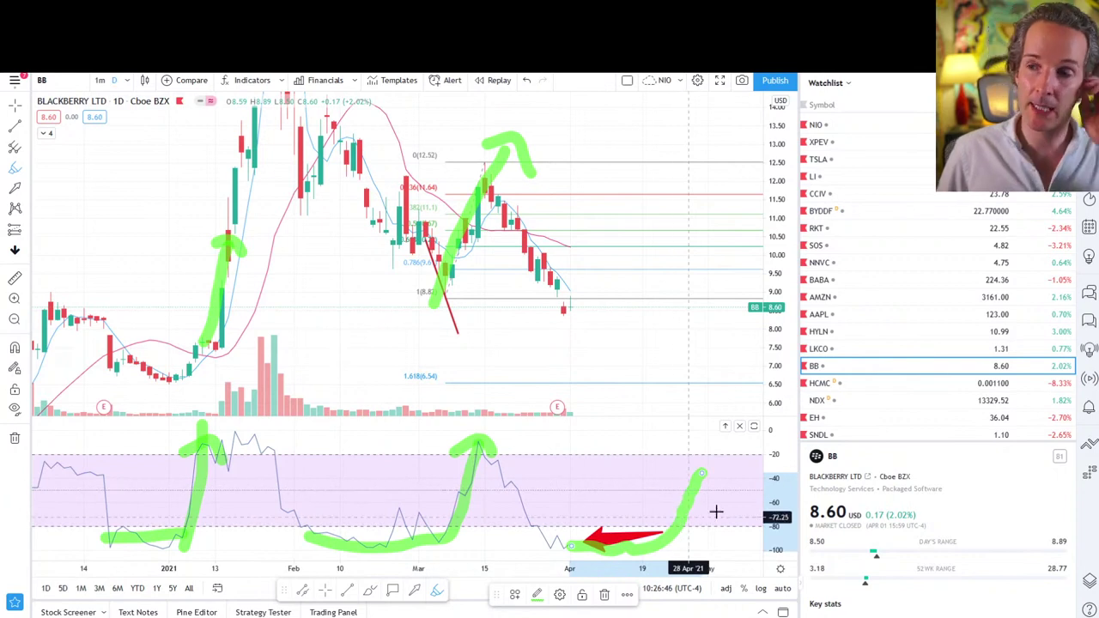
Replace the Williams %R indicator with MACD, and remove the MACD pane after checking it
click(739, 426)
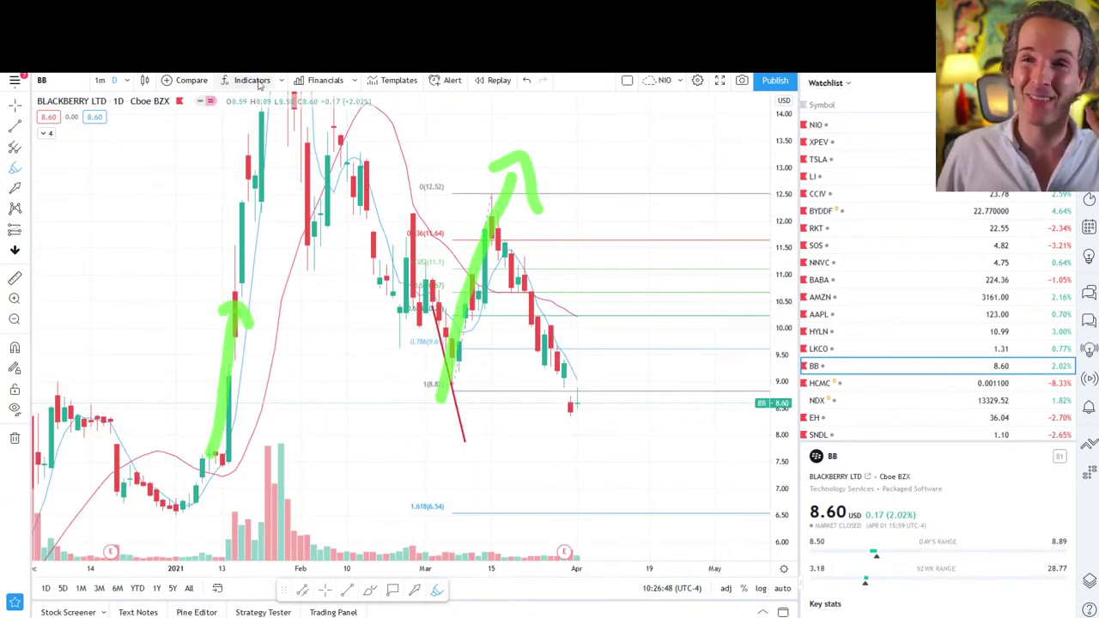
click(282, 81)
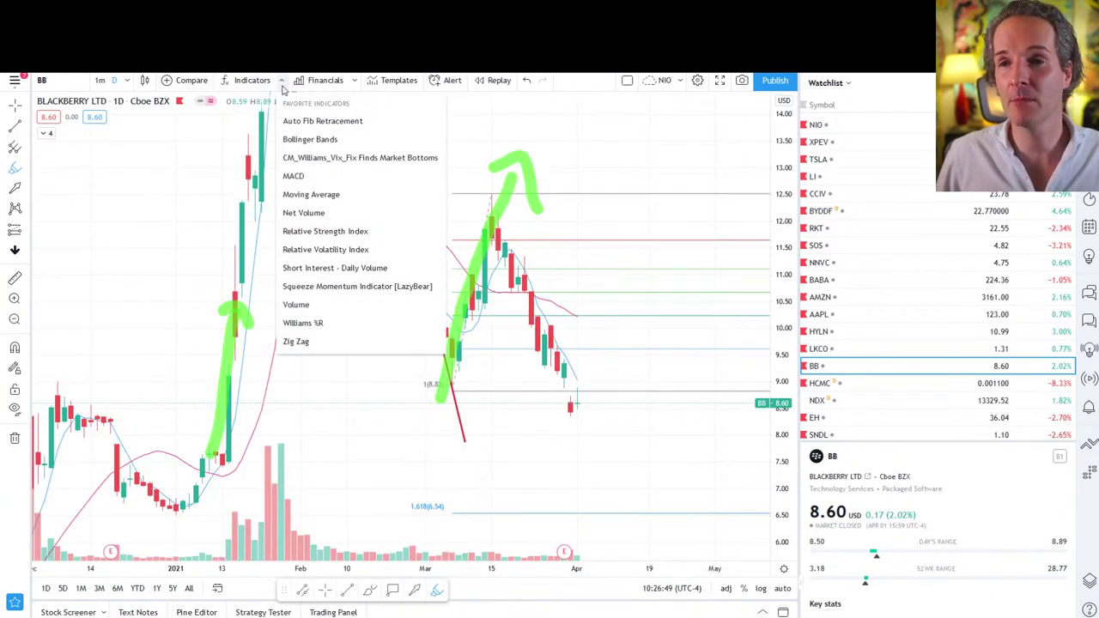
click(293, 175)
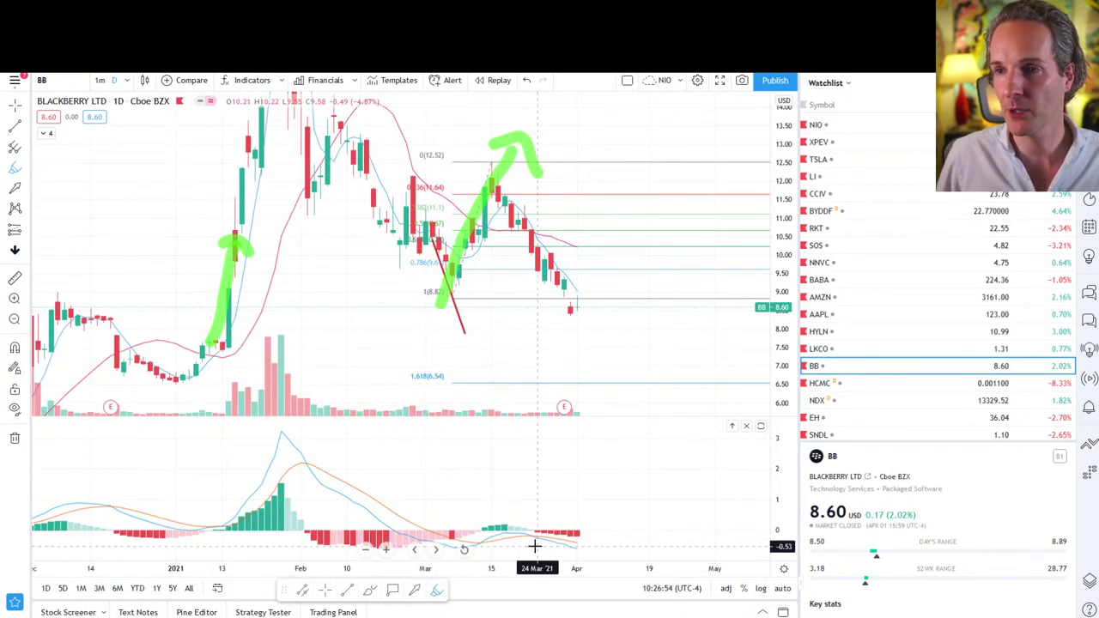
click(747, 426)
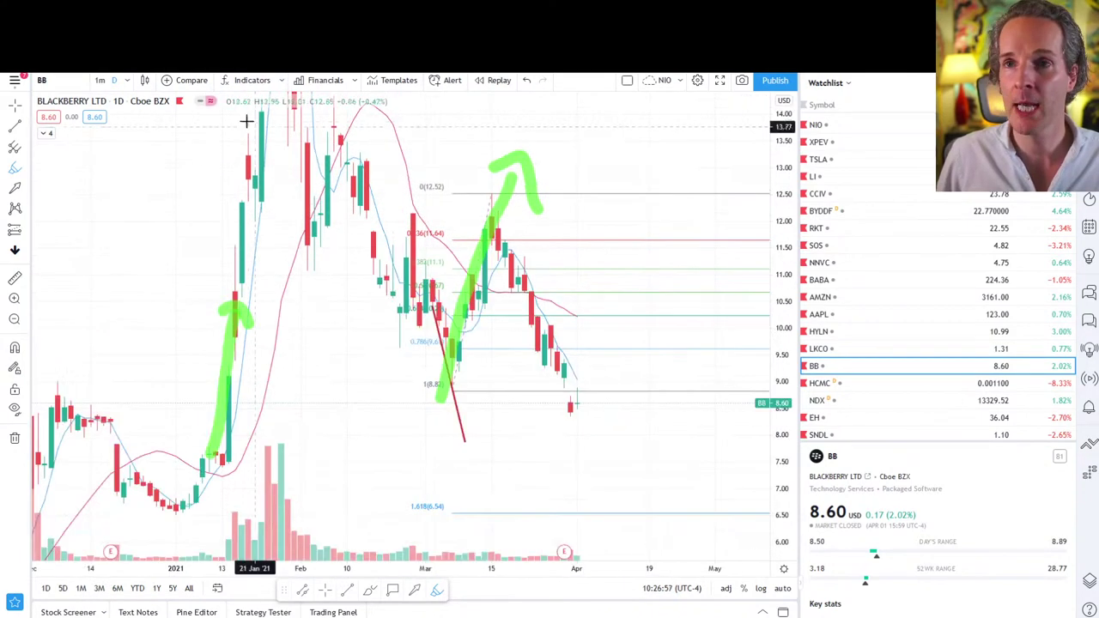
Add the Squeeze Momentum Indicator [LazyBear] to the BB chart and remove it after examining its latest bars
click(282, 80)
click(329, 286)
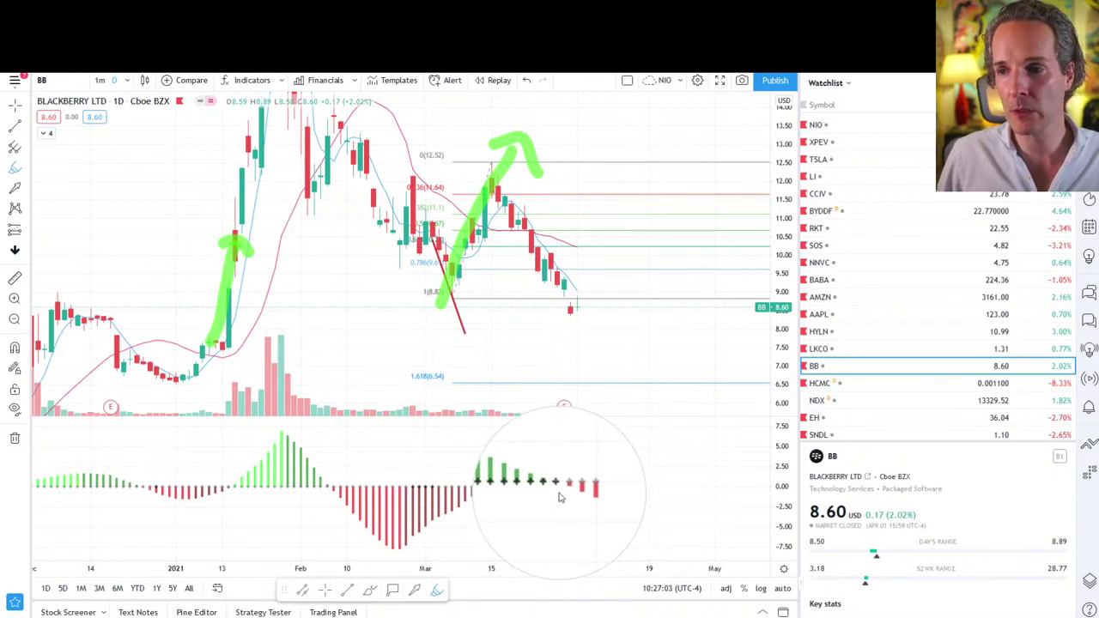
click(752, 430)
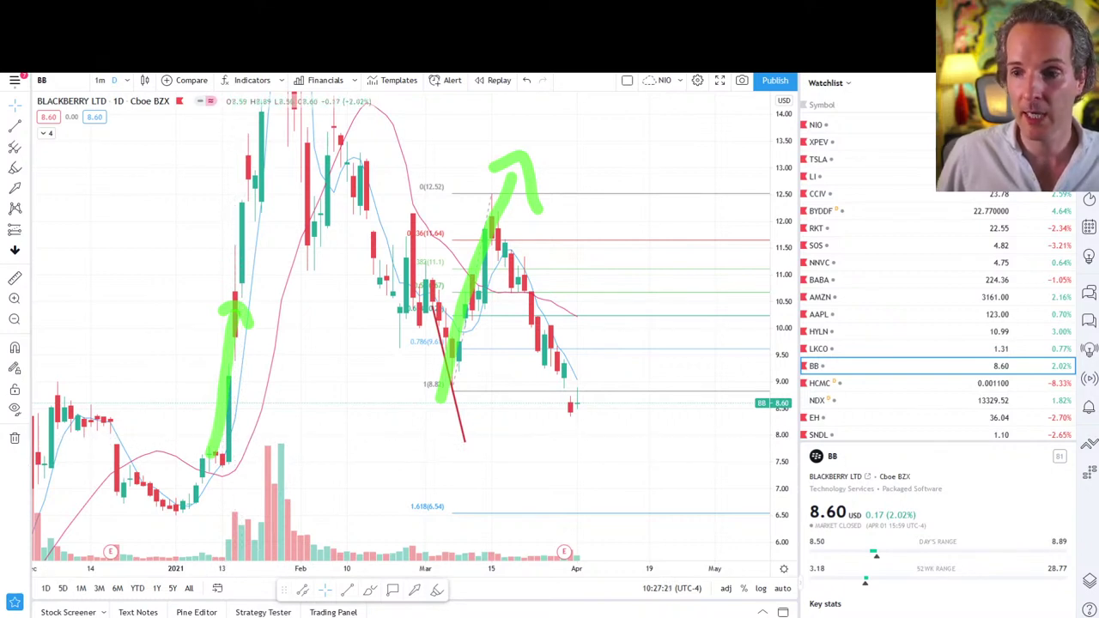
Brush freehand support lines at about 8.00 beneath BB's December candles and beneath its latest candles
click(370, 591)
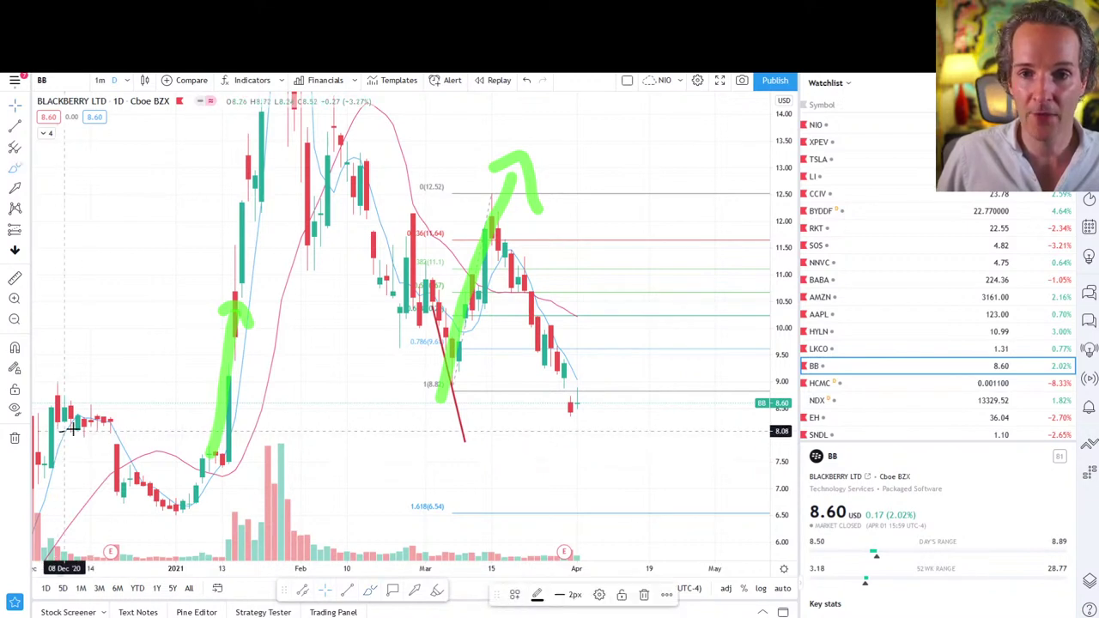
drag(110, 431, 127, 434)
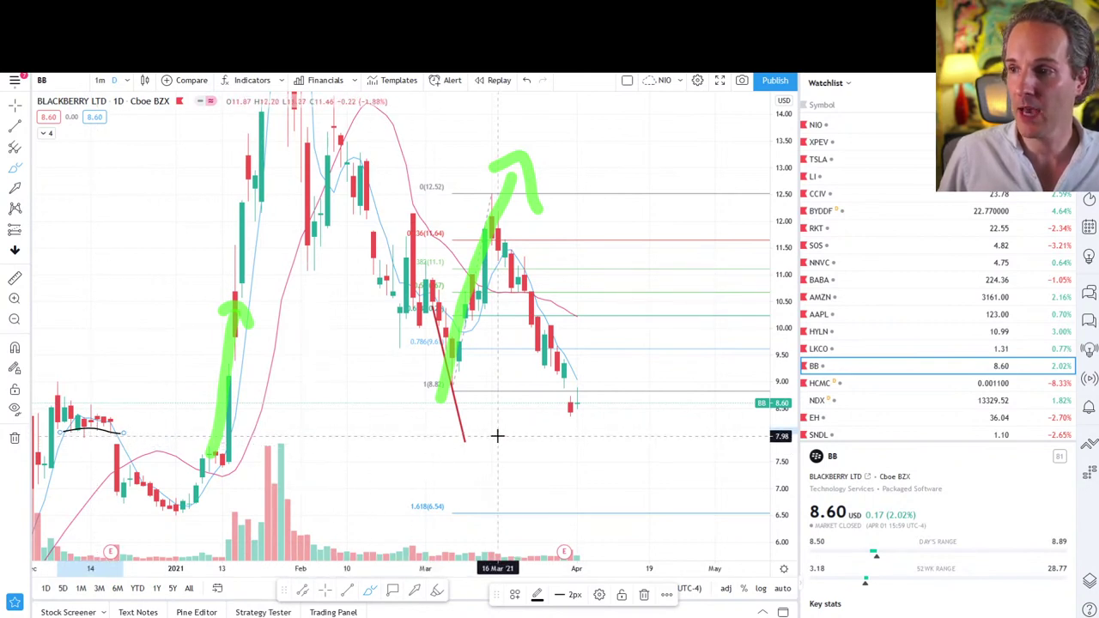
drag(496, 436, 636, 429)
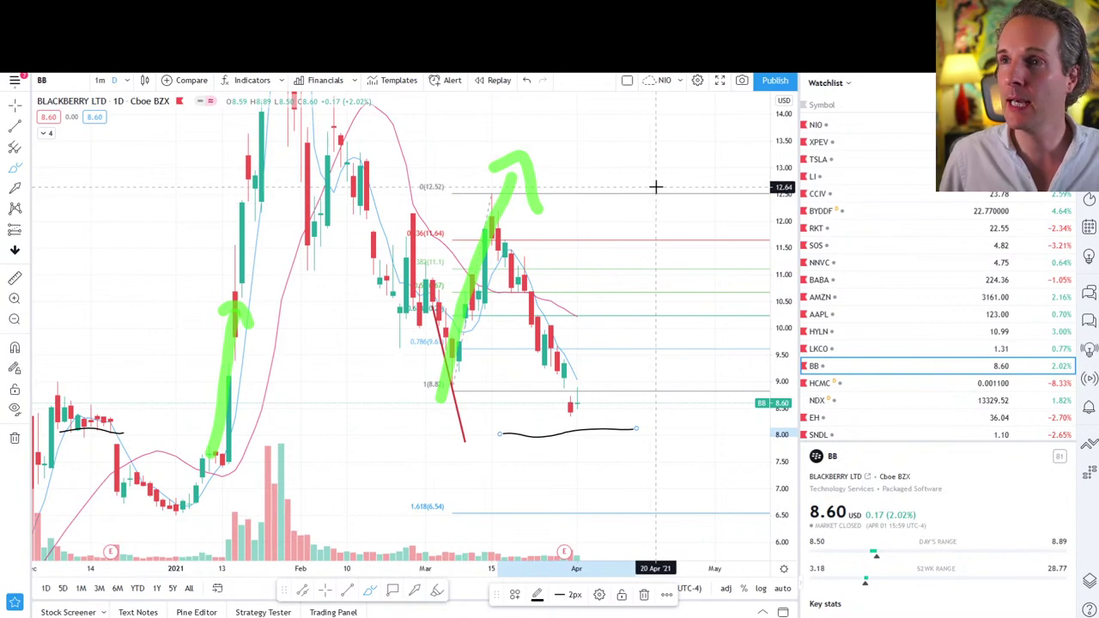
Select NIO in the watchlist, then switch to Patreon and view the creator page's posts section and banner
click(819, 125)
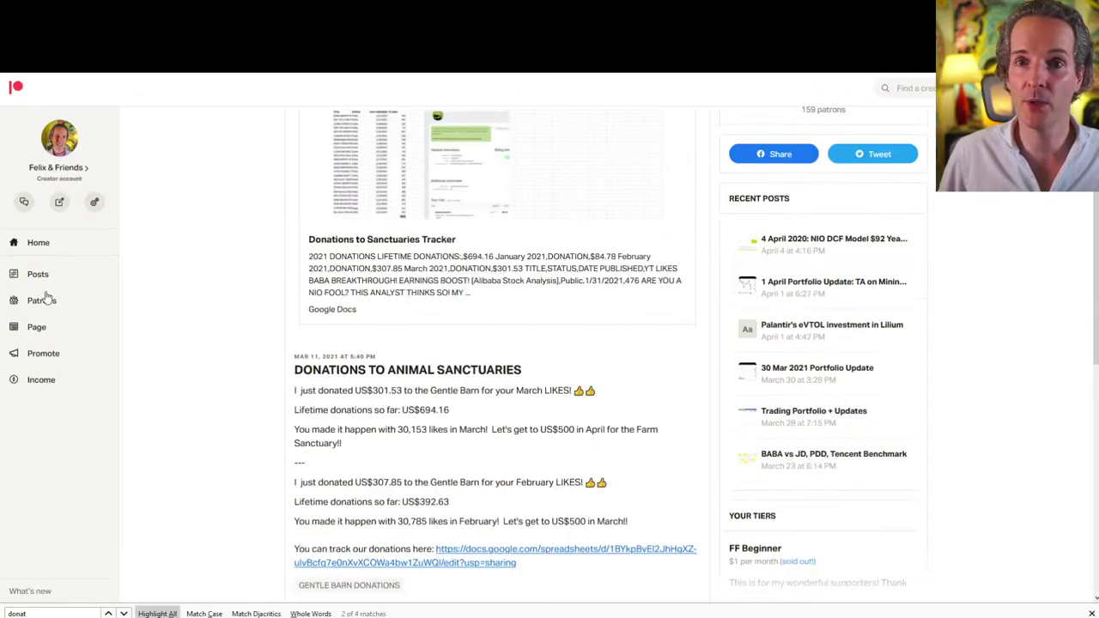
click(39, 331)
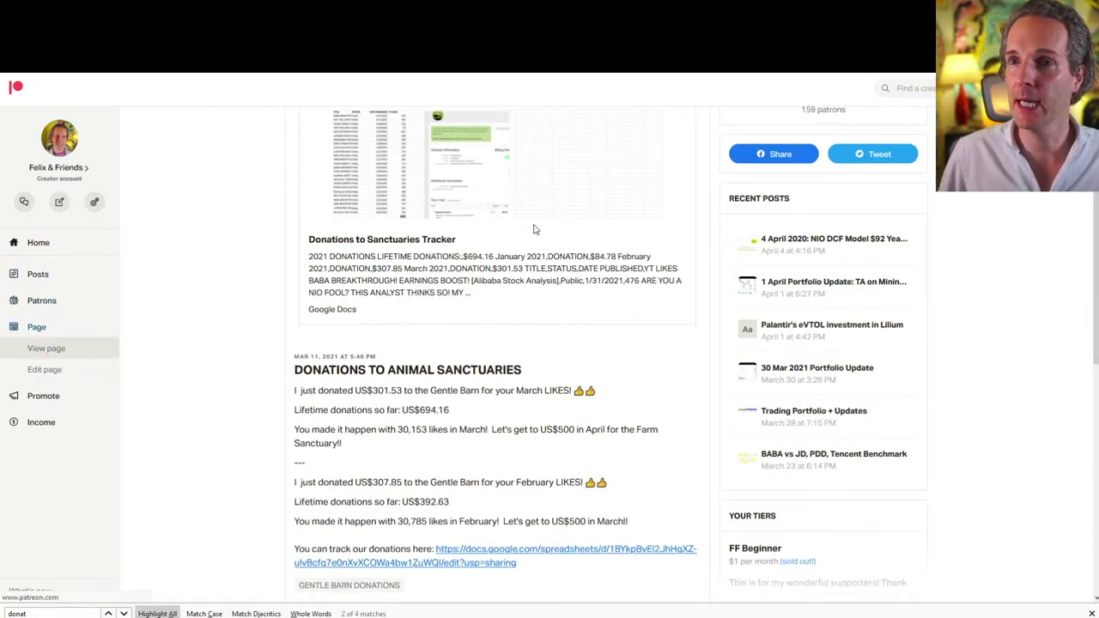
scroll(683, 348, down, 4)
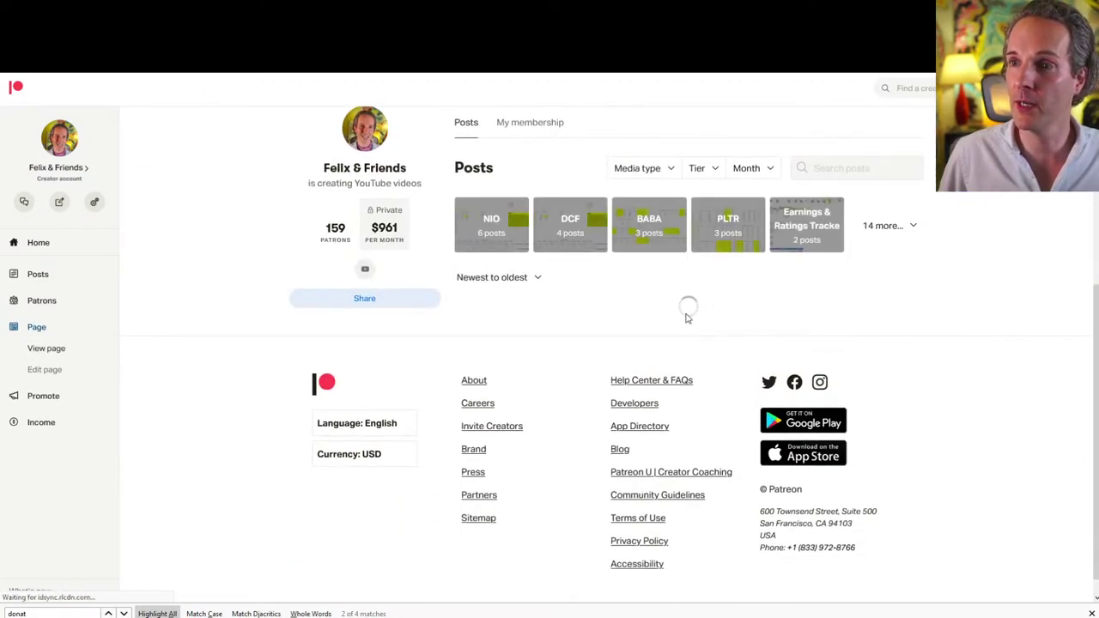
scroll(696, 352, down, 3)
scroll(704, 386, up, 7)
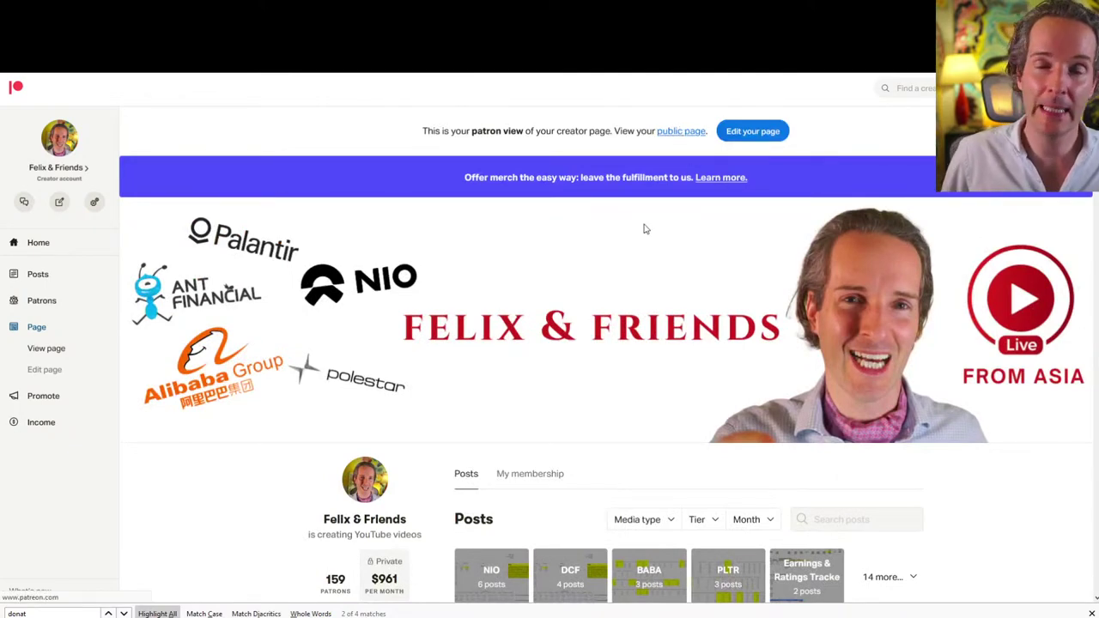
Examine all membership levels on the Patreon page, then the fully expanded About section with its benefits list and testimonials
scroll(611, 258, down, 4)
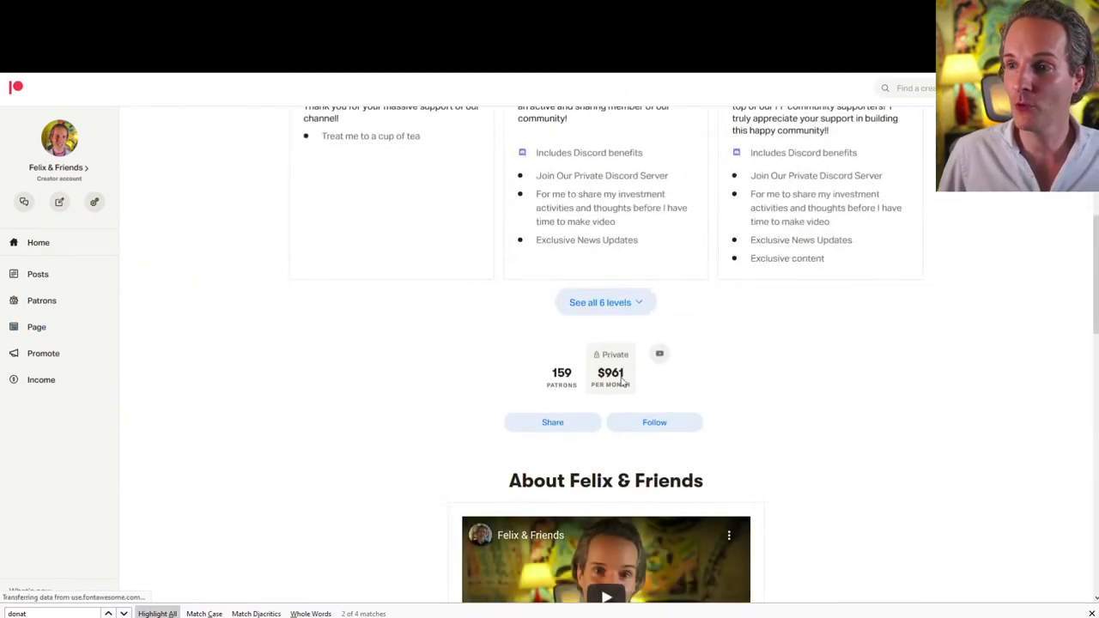
click(620, 307)
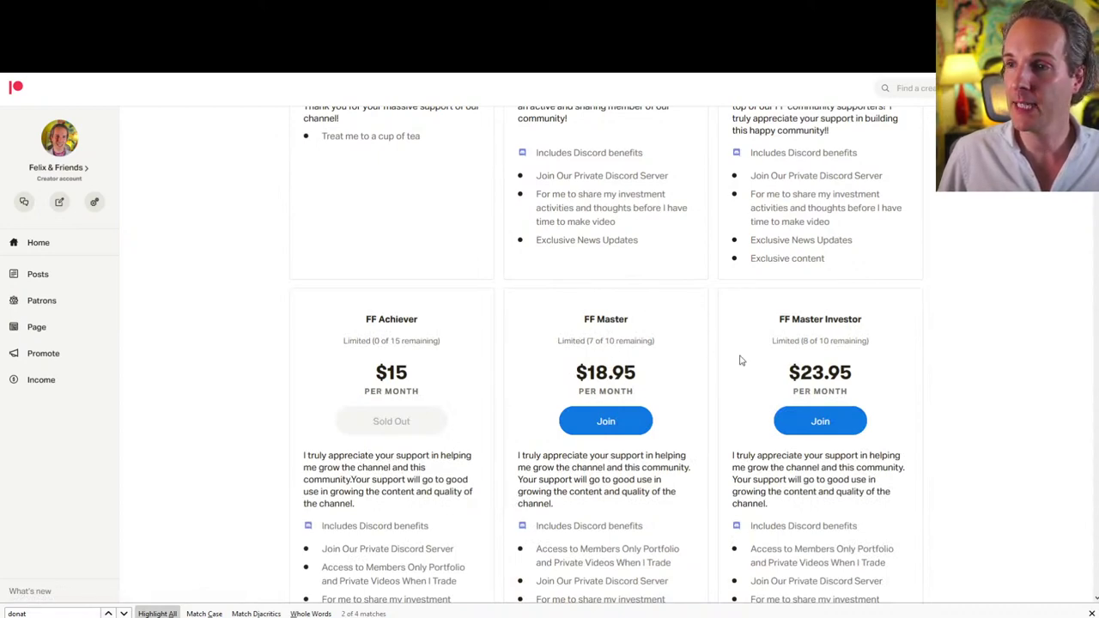
scroll(722, 365, down, 9)
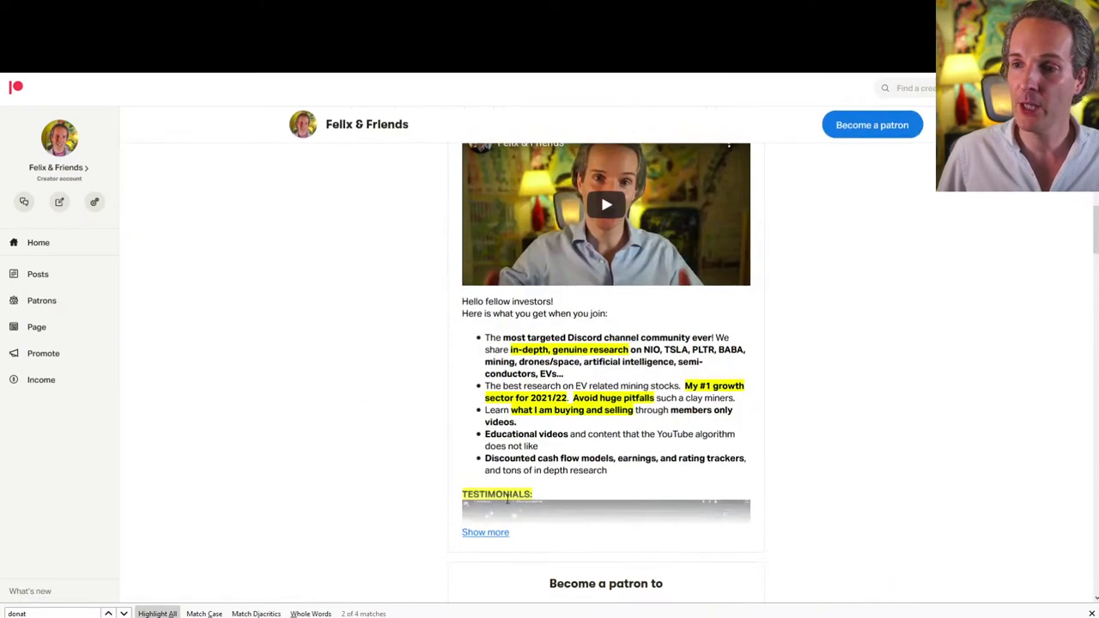
click(485, 534)
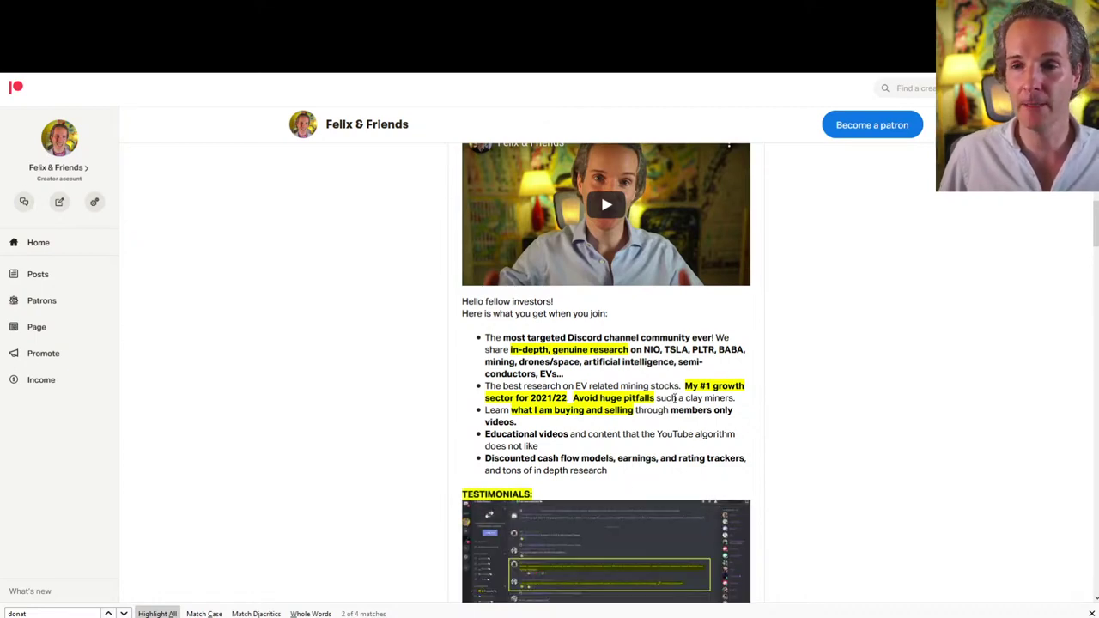
scroll(674, 398, down, 1)
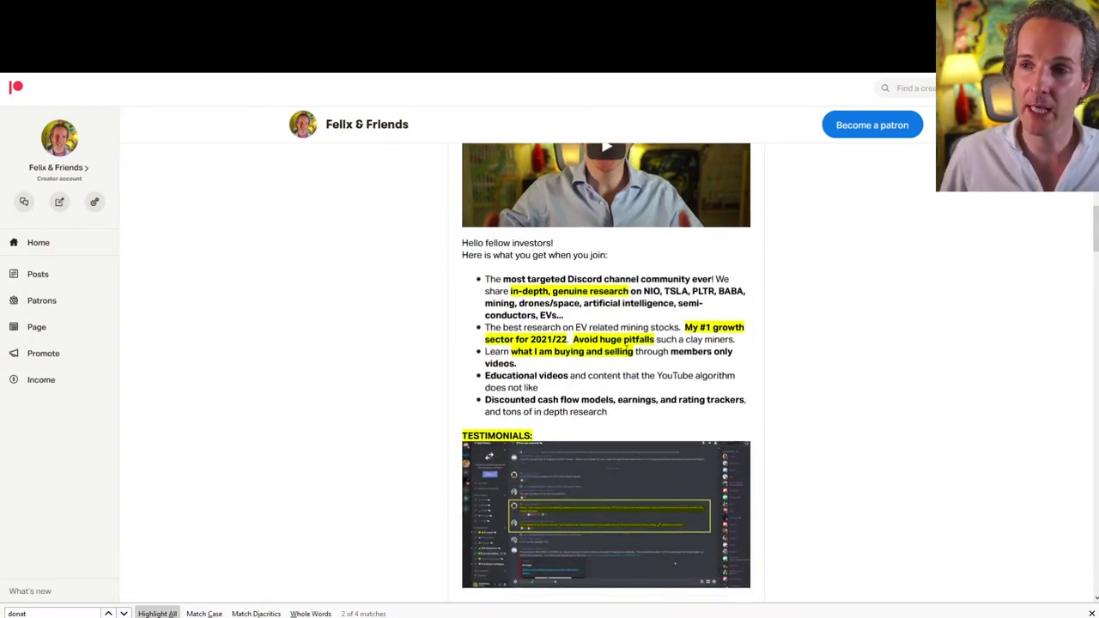
scroll(486, 359, down, 2)
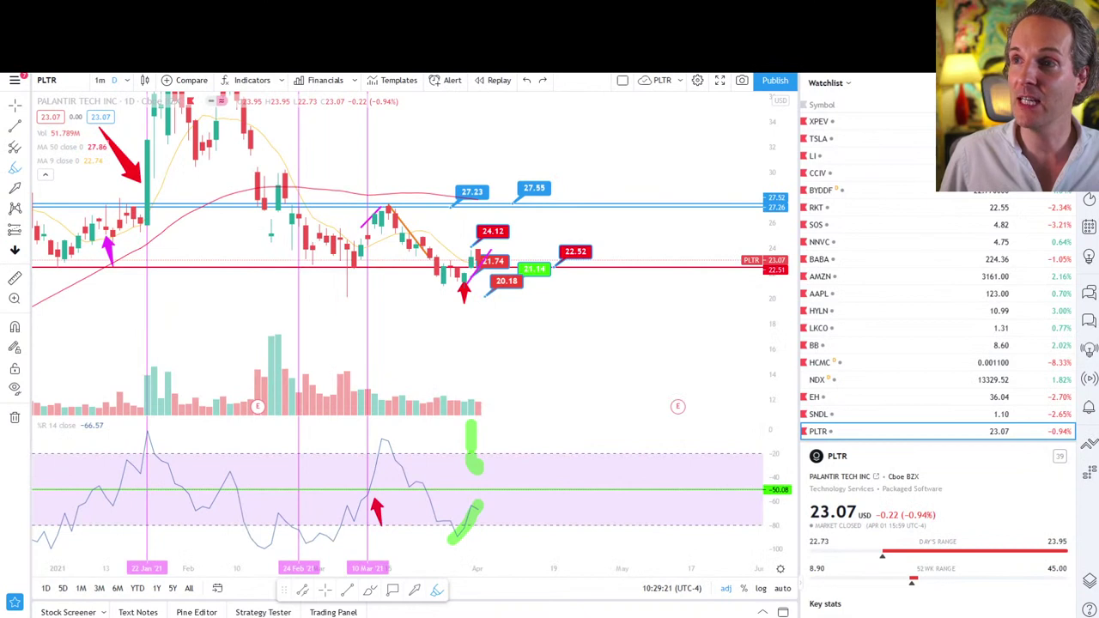
Switch to TradingView, load the Unnamed chart layout and change its symbol to NVNXF (Novonix Ltd.)
click(679, 80)
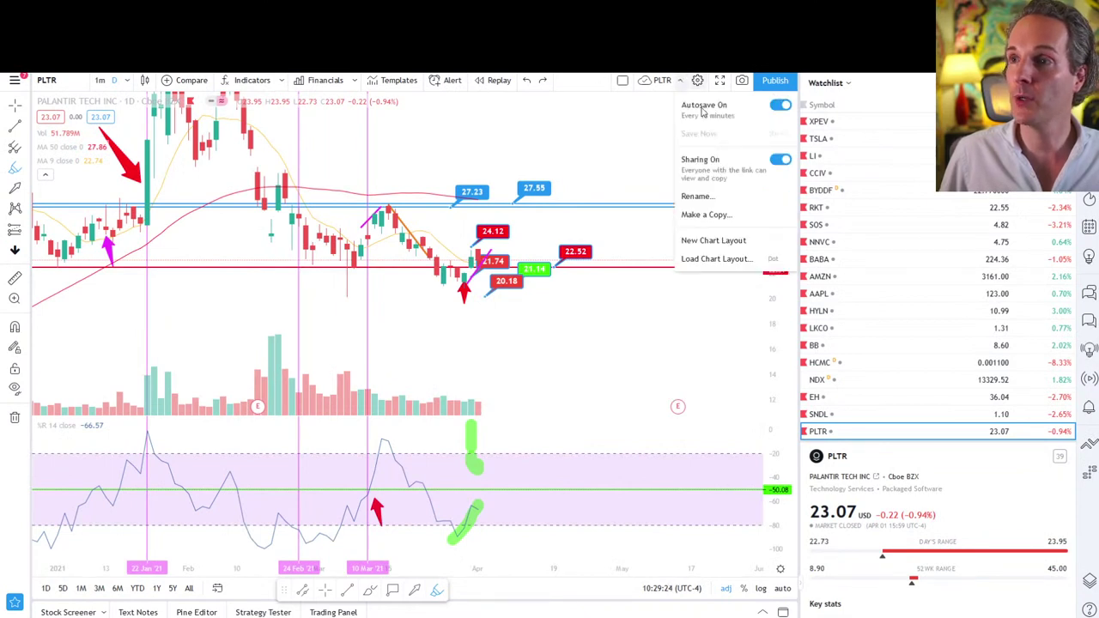
click(718, 257)
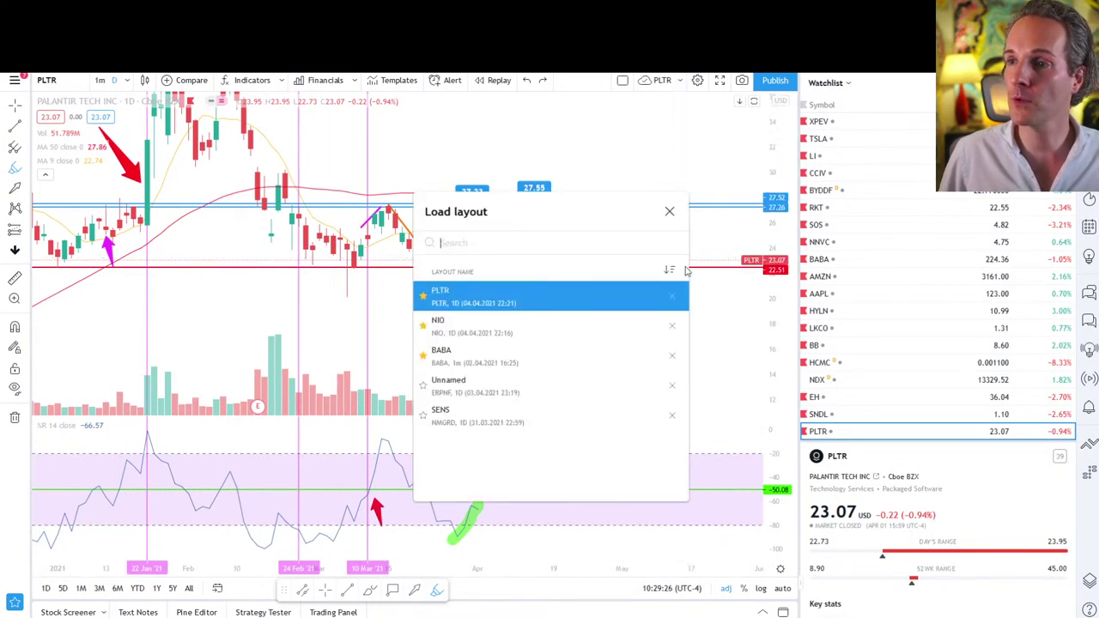
click(559, 388)
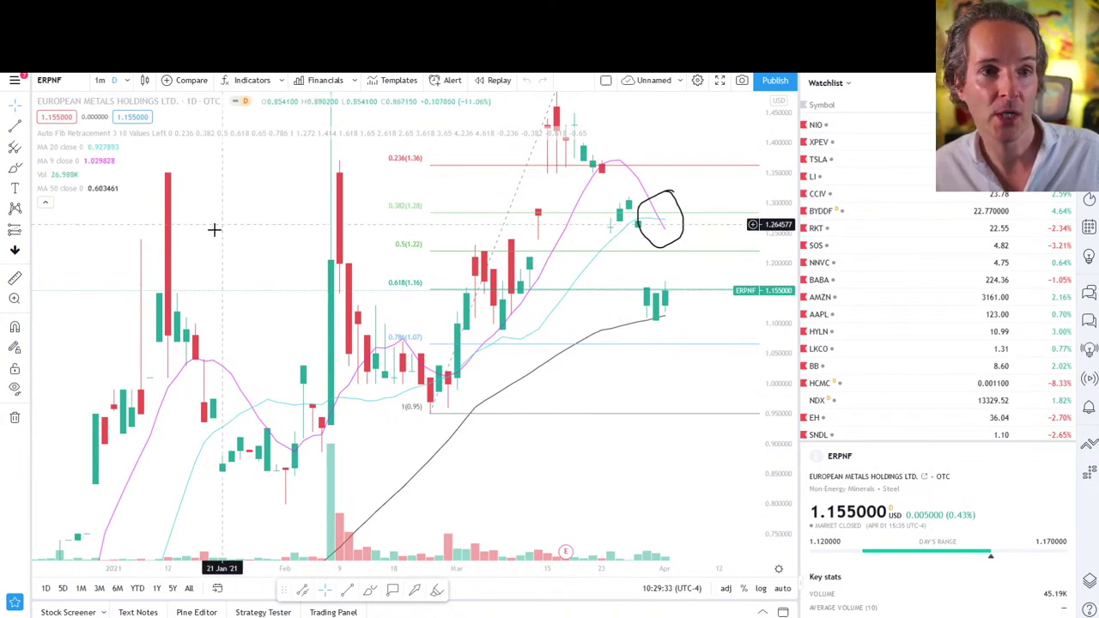
click(51, 81)
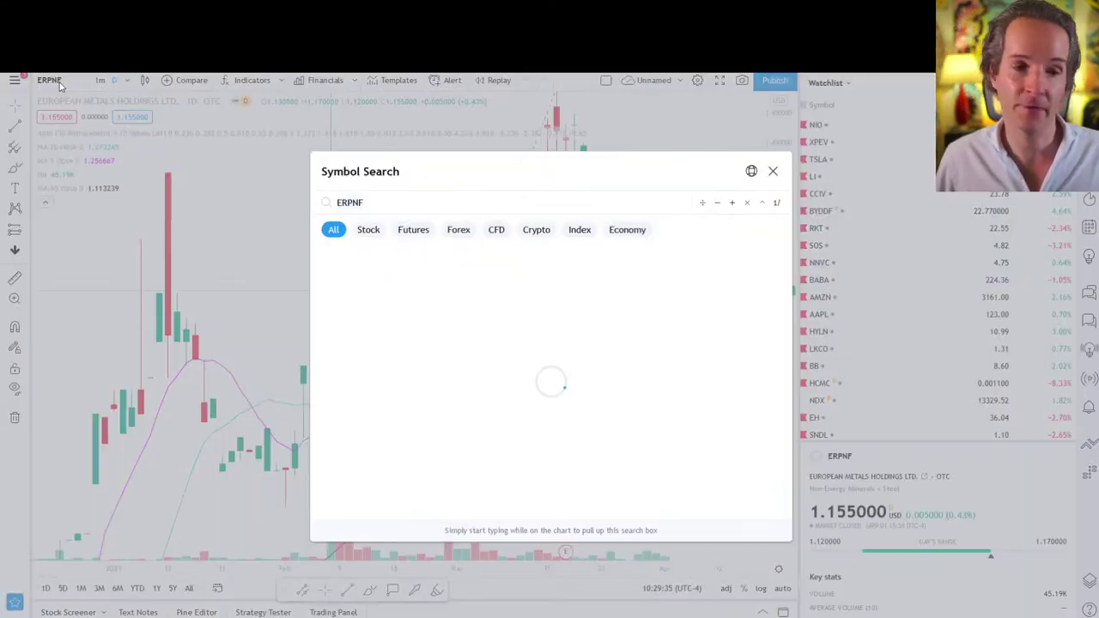
text(NVNXF)
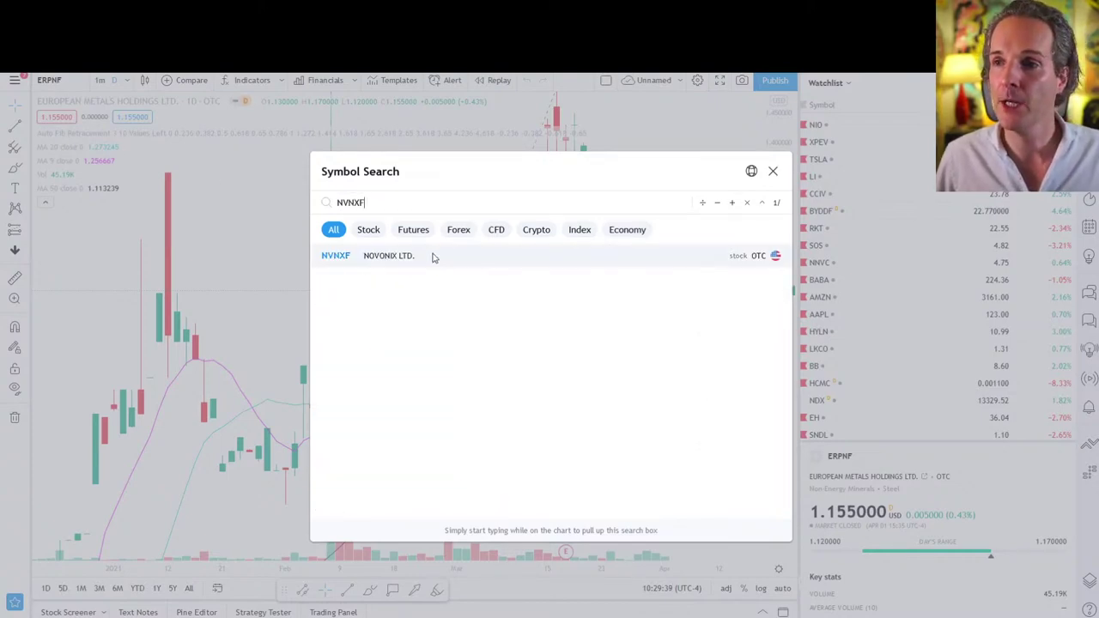
click(432, 255)
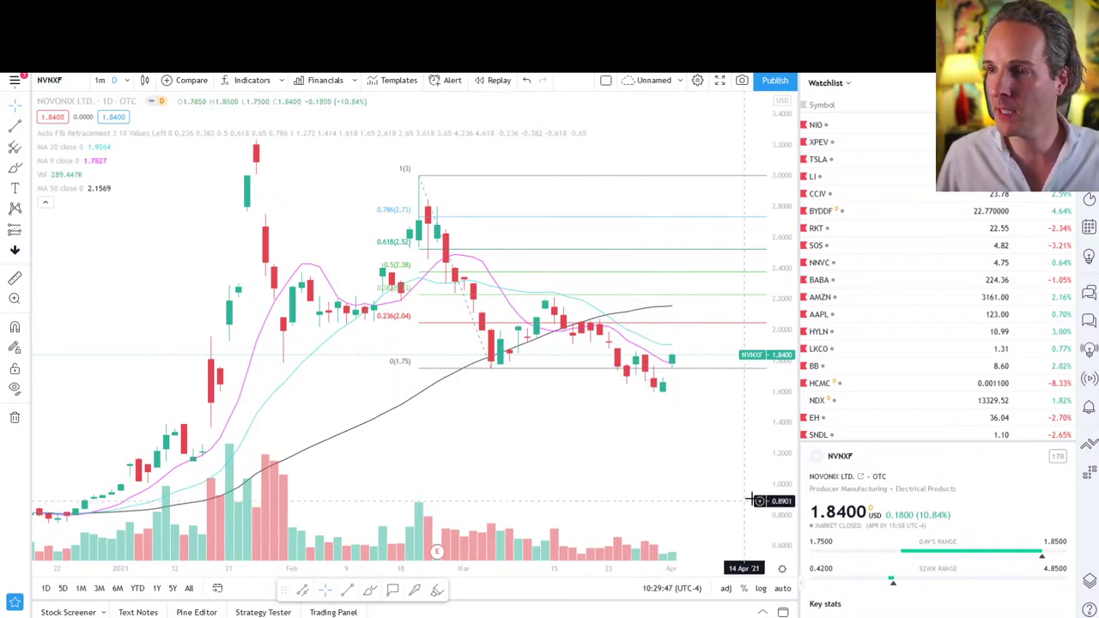
Examine NVNXF's February to April candles up close against the Auto Fib Retracement levels and moving averages
drag(786, 397, 775, 335)
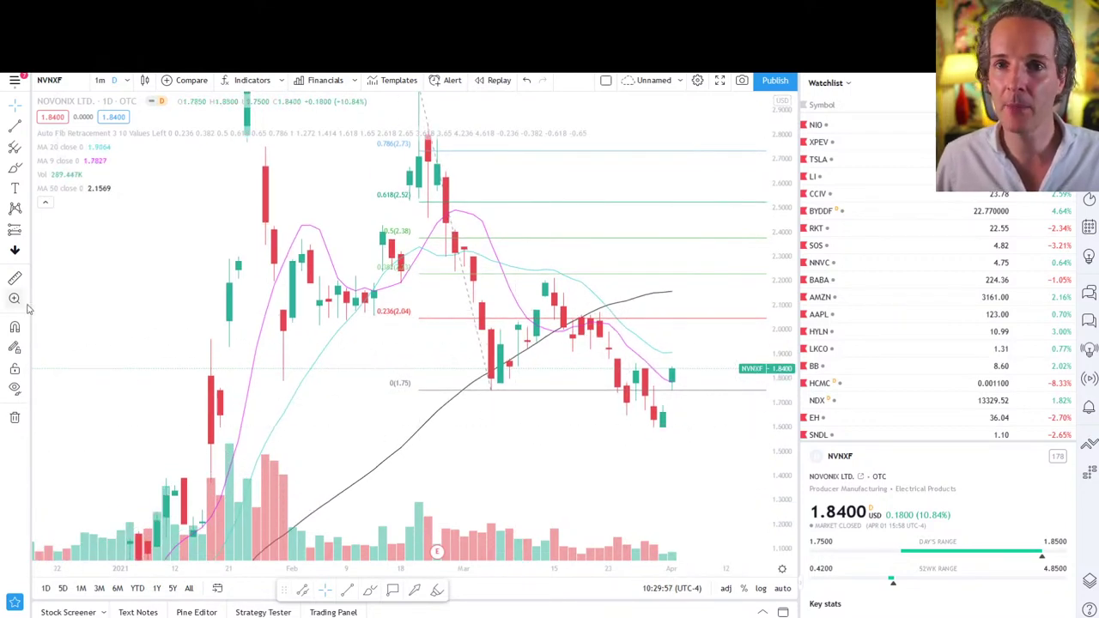
drag(604, 570, 483, 569)
drag(781, 329, 782, 302)
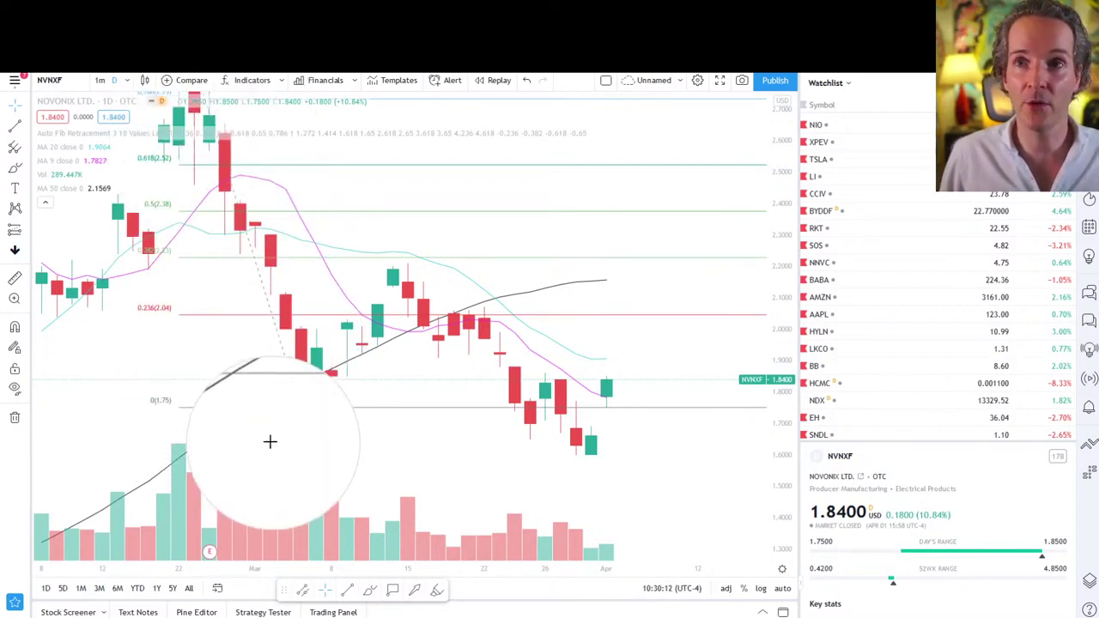
click(280, 80)
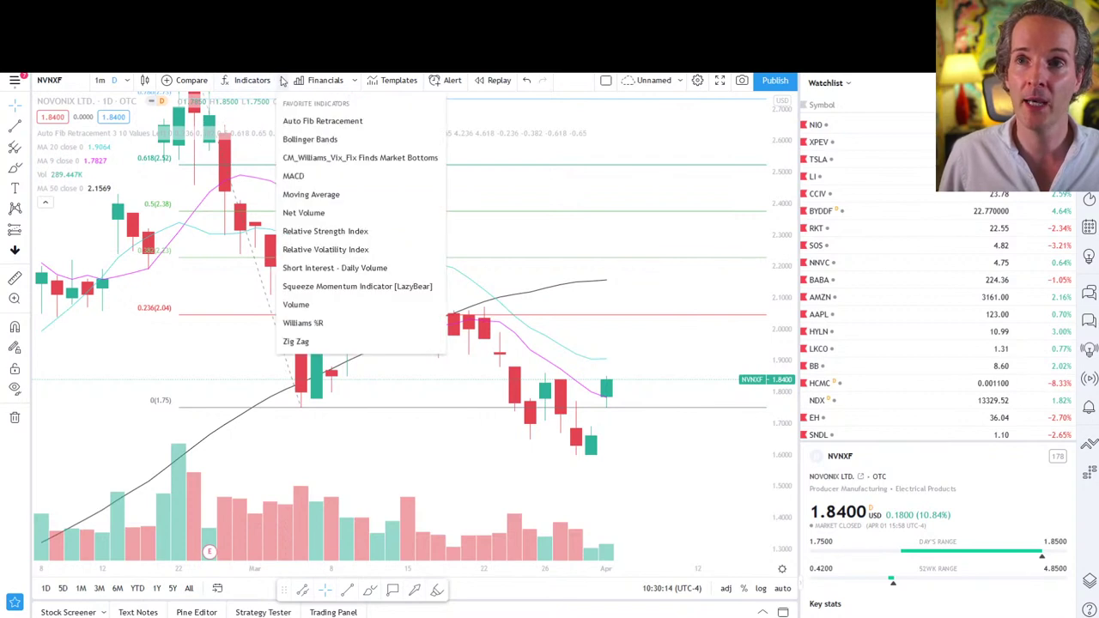
click(323, 123)
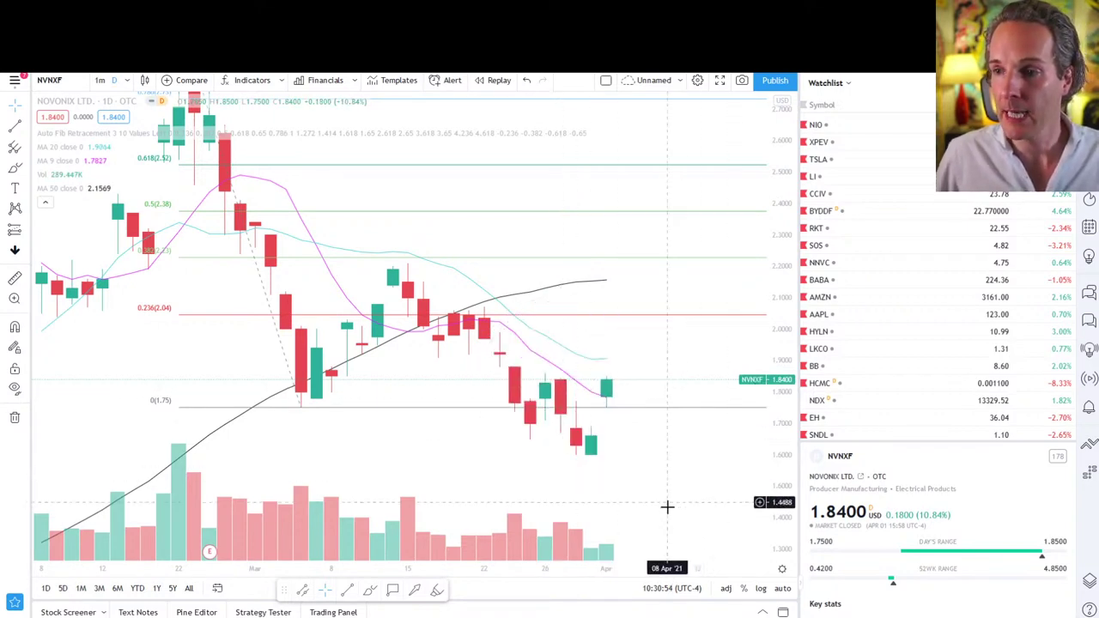
Draw a red arrow pointing at NVNXF's latest volume bar and a magenta horizontal line along its top at about 1.3135
click(416, 590)
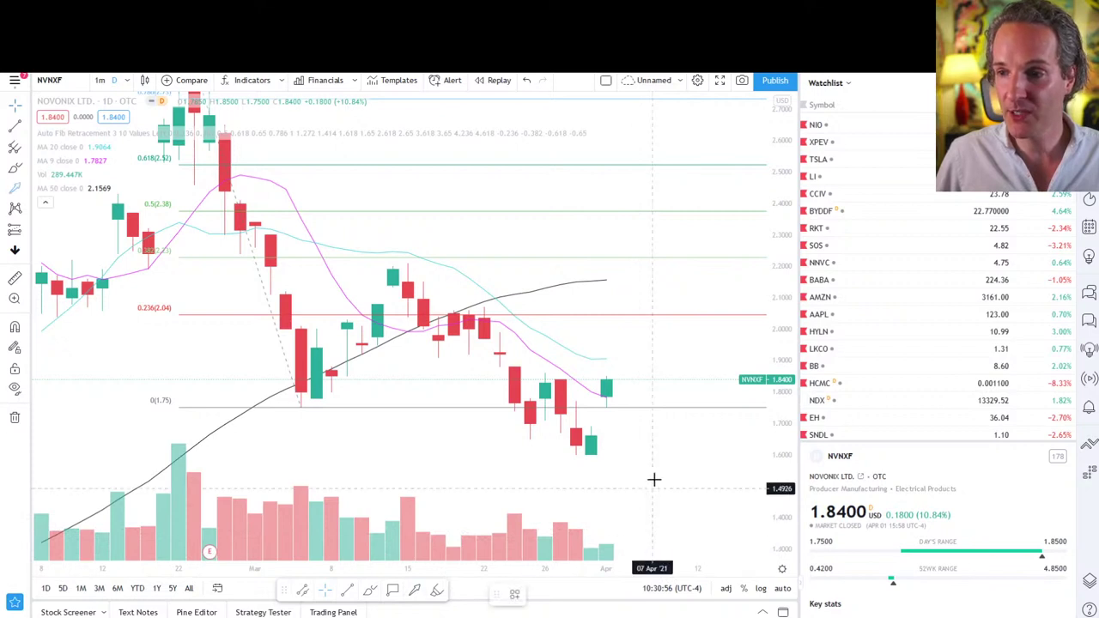
drag(668, 467, 607, 525)
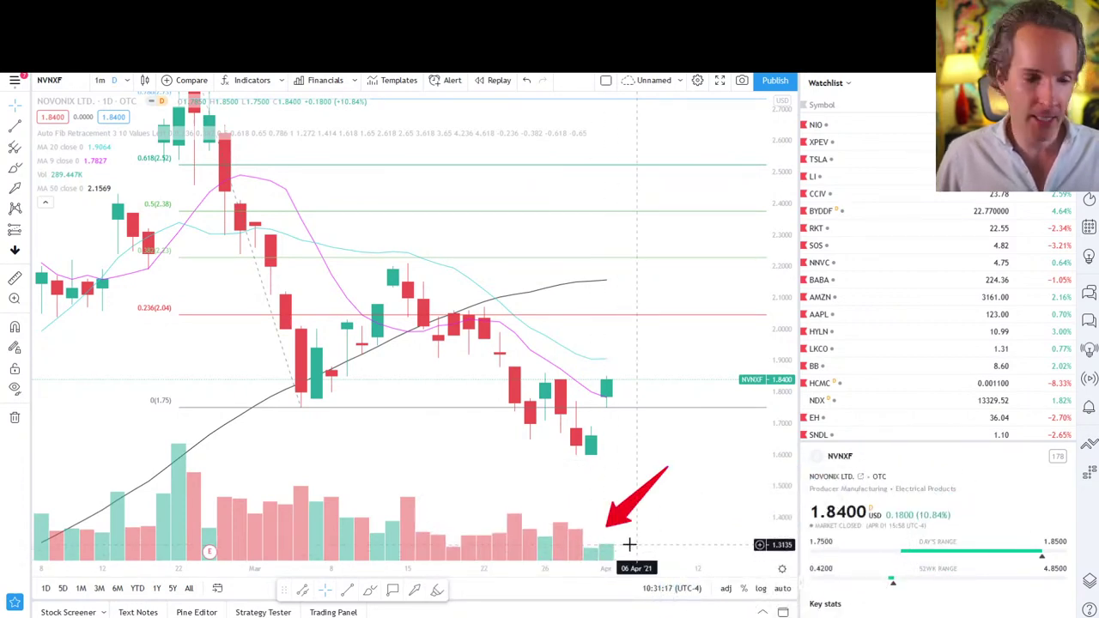
click(630, 544)
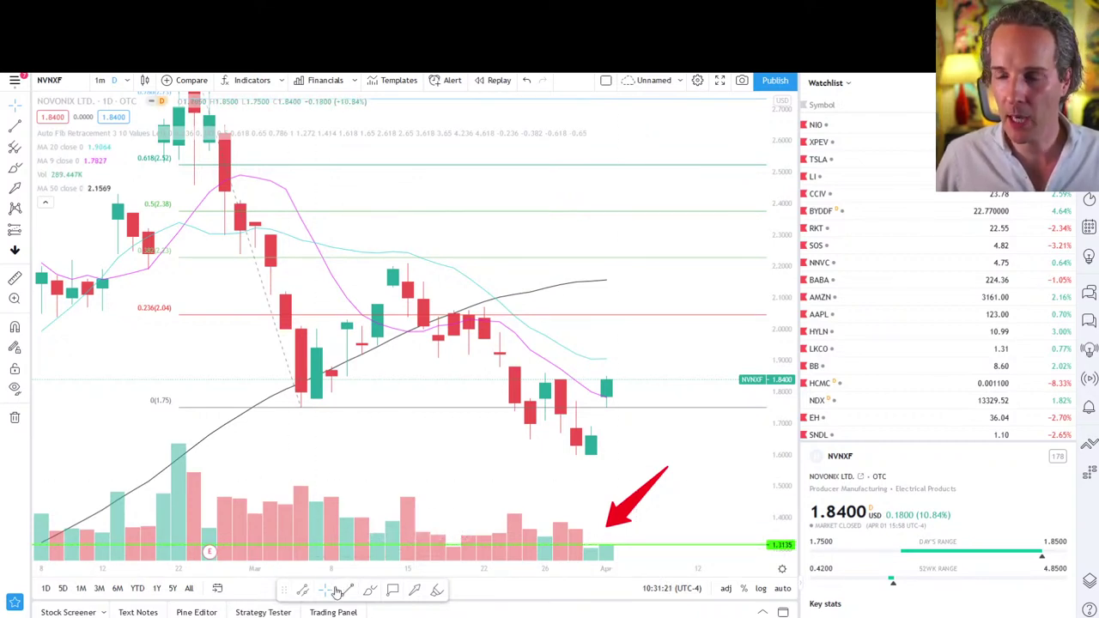
click(331, 546)
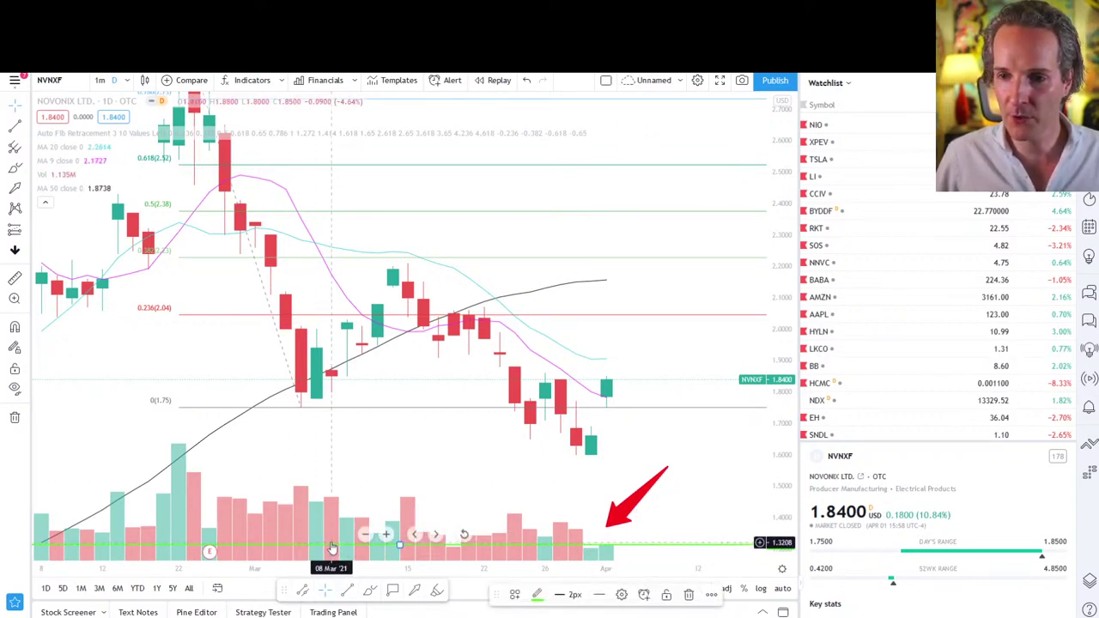
click(537, 594)
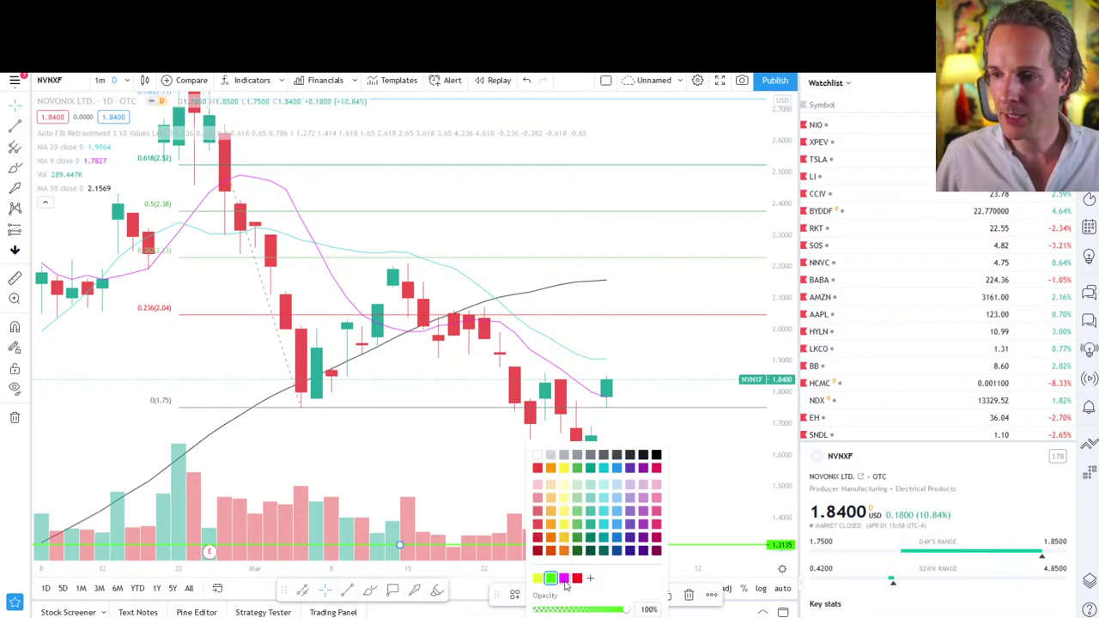
click(563, 578)
click(699, 527)
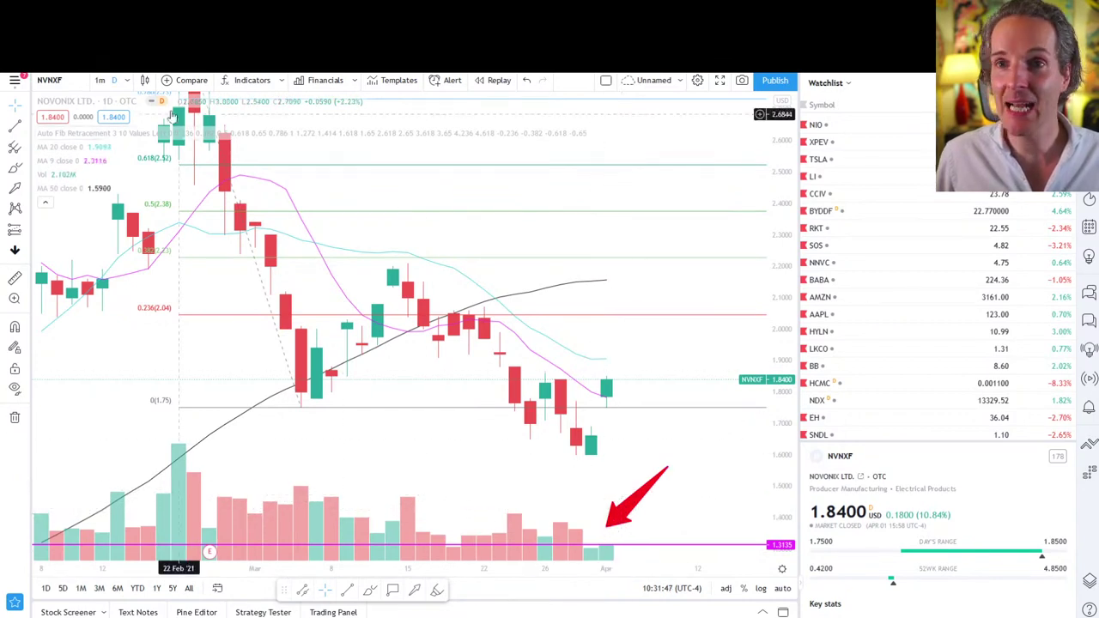
Add Williams %R and annotate it with a green highlight around the late-March lows and a red arrow at the 16 Feb '21 rise
click(282, 83)
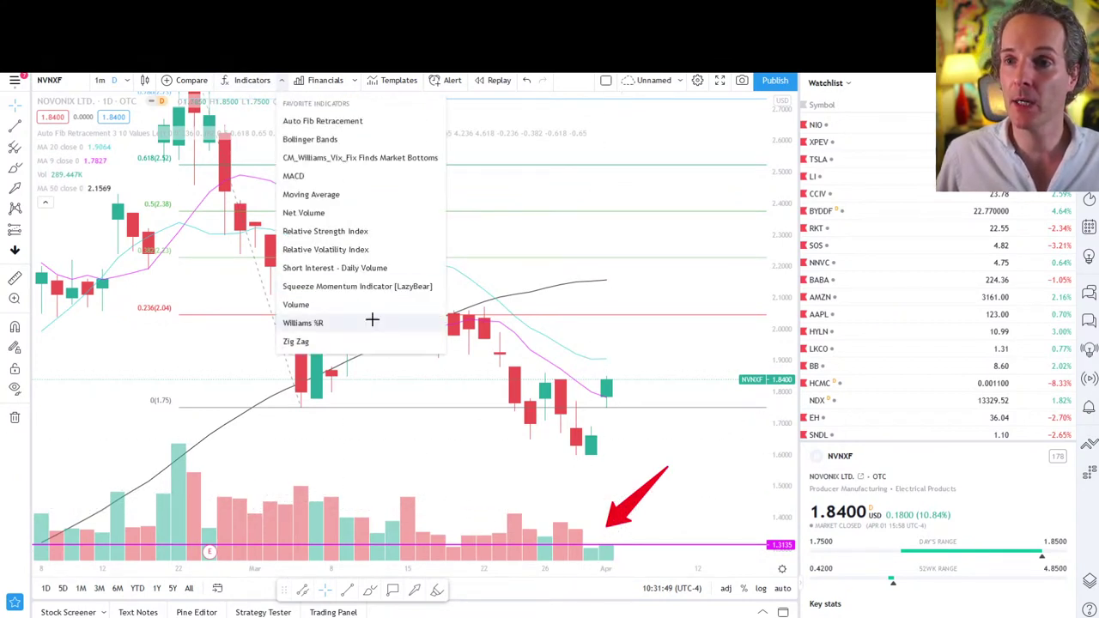
click(327, 323)
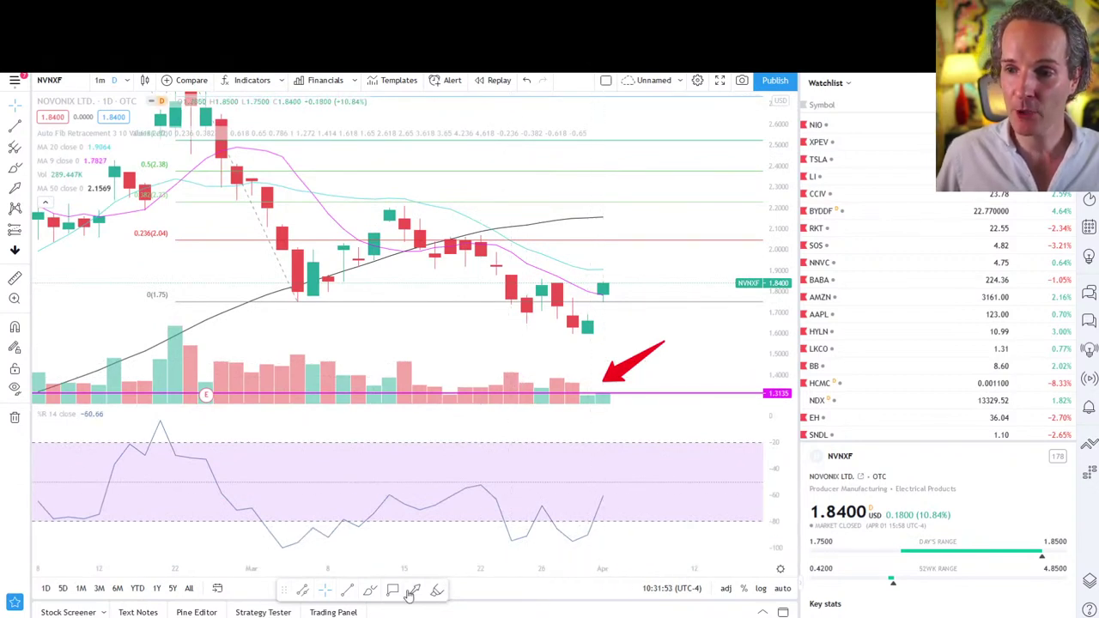
click(436, 593)
mouse_move(466, 533)
mouse_down()
mouse_move(596, 552)
mouse_move(513, 525)
mouse_move(619, 525)
mouse_up()
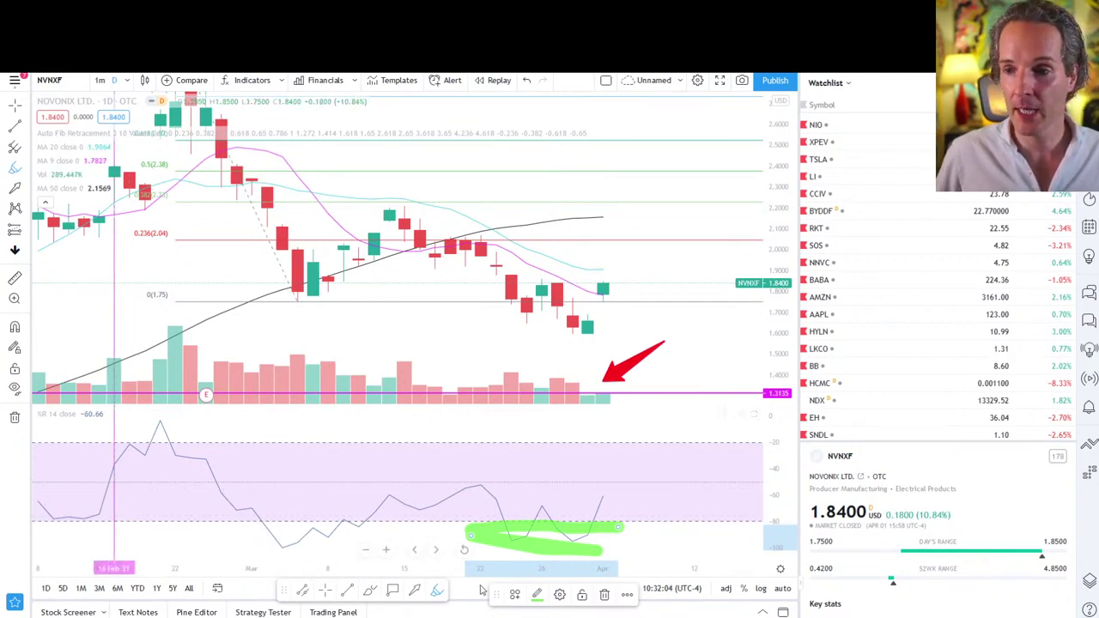
click(418, 595)
drag(71, 440, 99, 479)
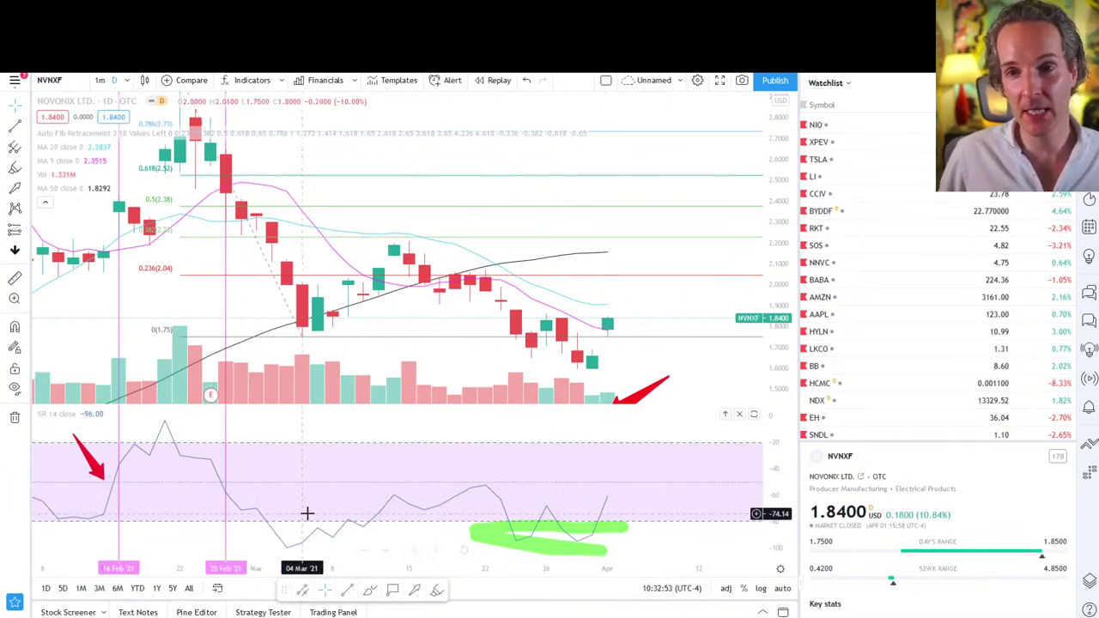
Review the Williams %R signals against NVNXF's price history back to September, and remove the indicator pane
scroll(287, 569, down, 5)
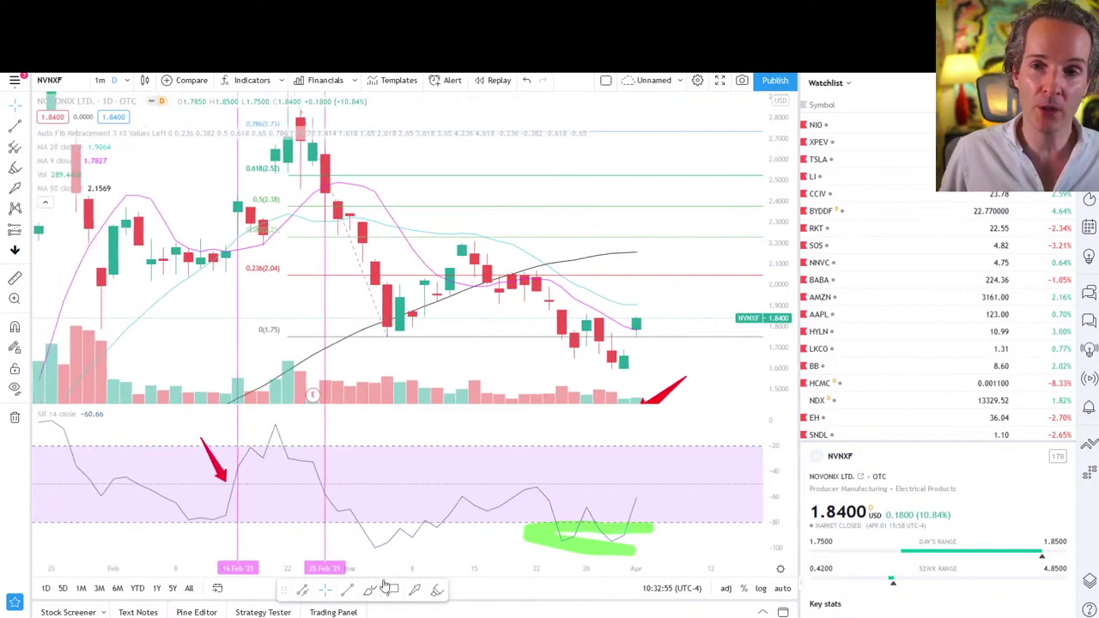
scroll(515, 567, down, 5)
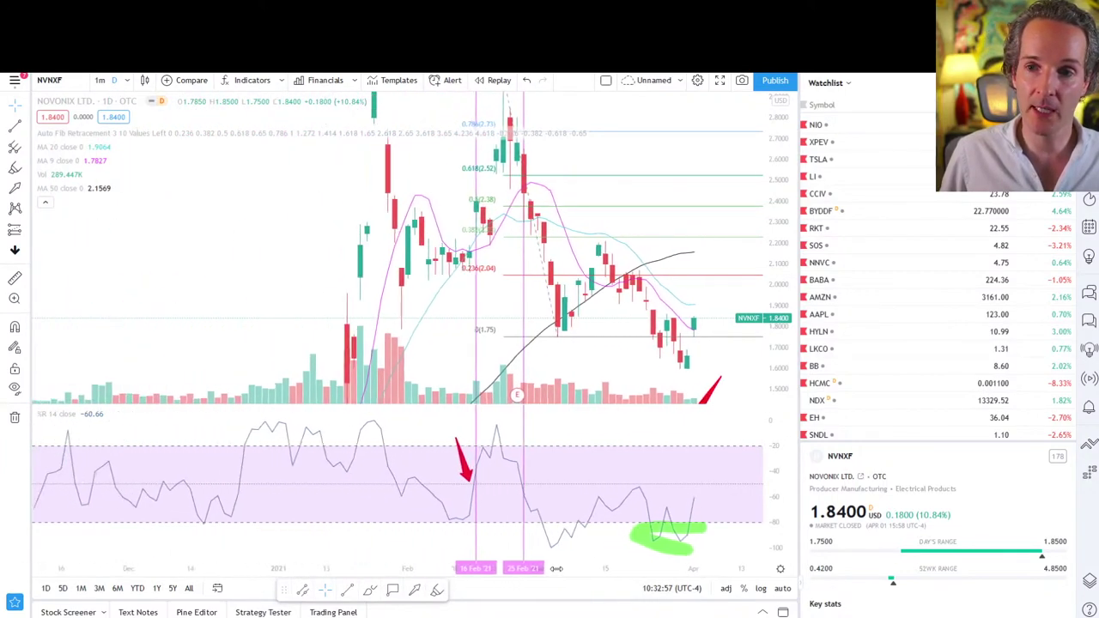
scroll(620, 554, up, 8)
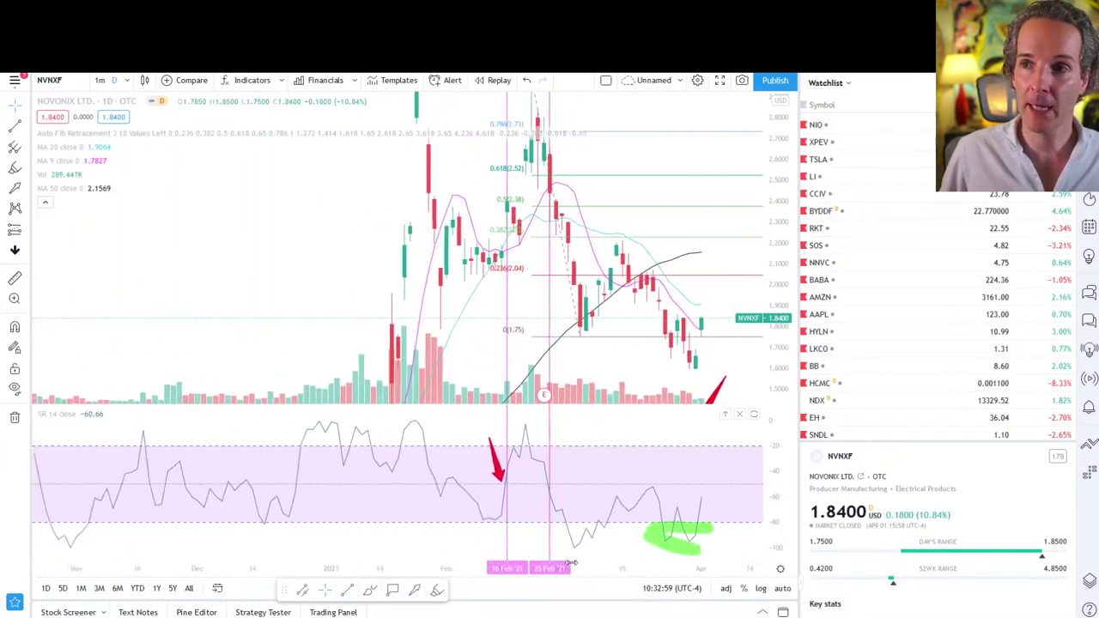
scroll(407, 554, down, 6)
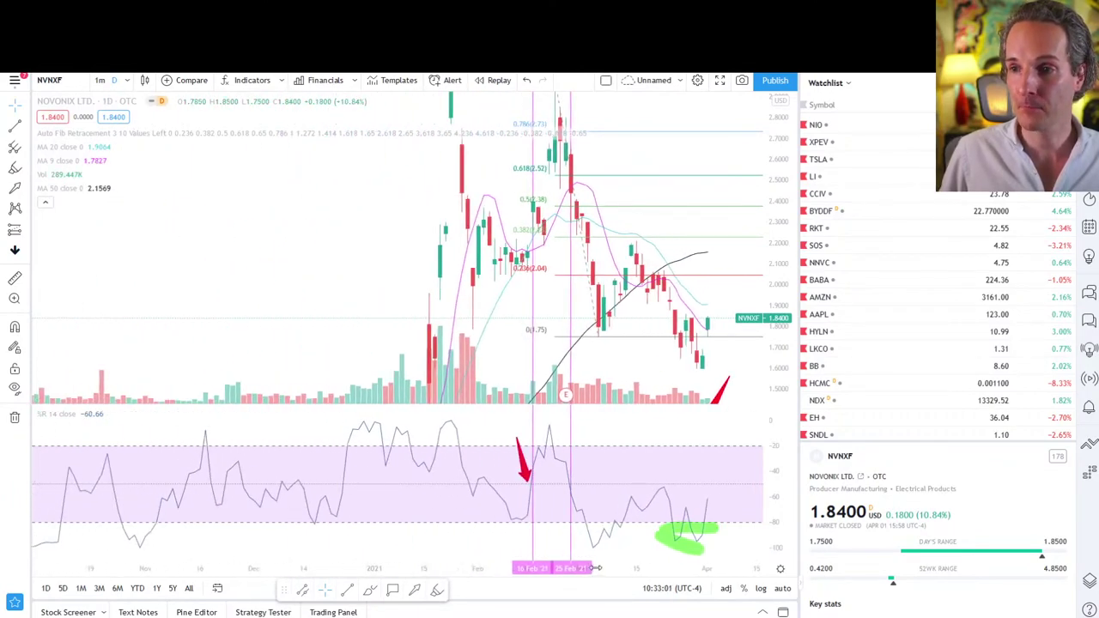
drag(786, 171, 786, 267)
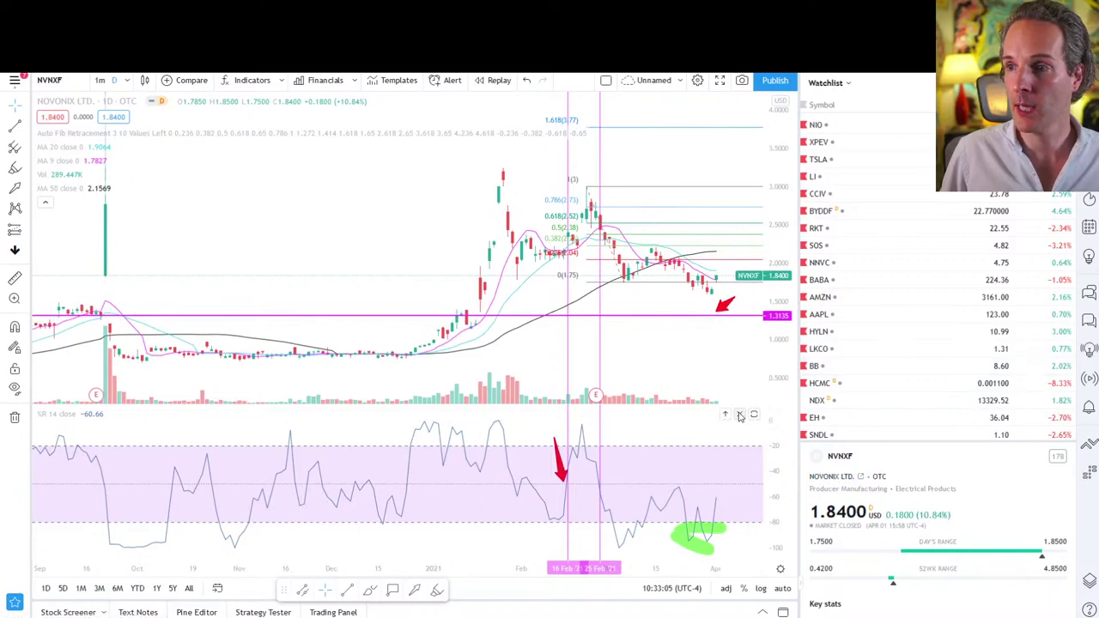
click(740, 417)
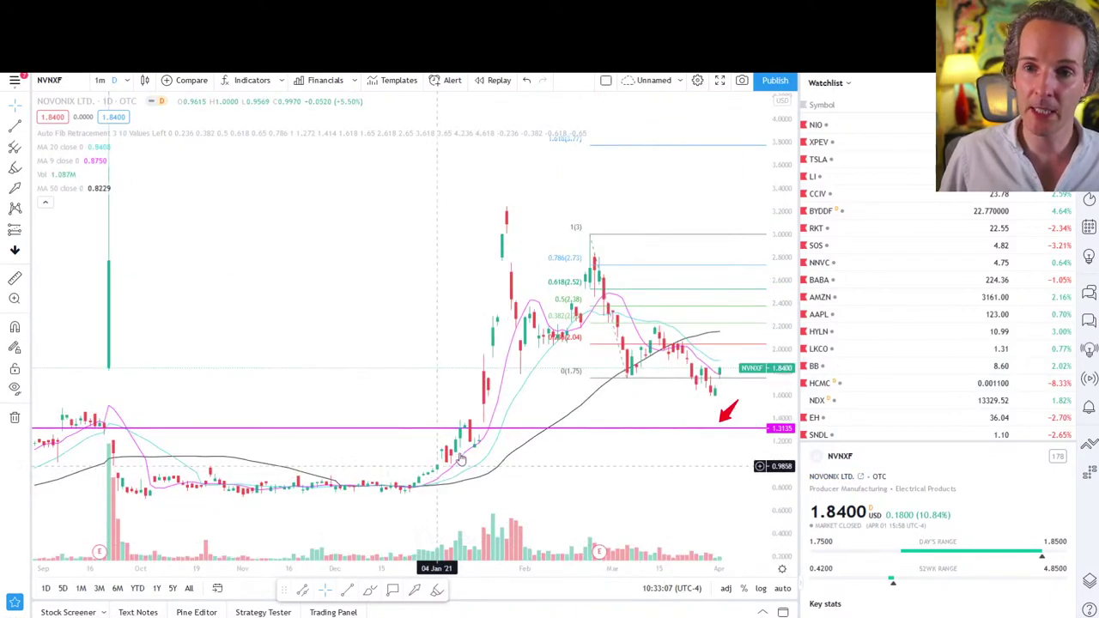
Mark NVNXF's late-March low with a horizontal line at about 1.598 and a red upward arrow beneath the 31 Mar '21 candle
drag(794, 398, 793, 344)
drag(530, 440, 584, 427)
scroll(434, 441, up, 3)
drag(792, 319, 792, 297)
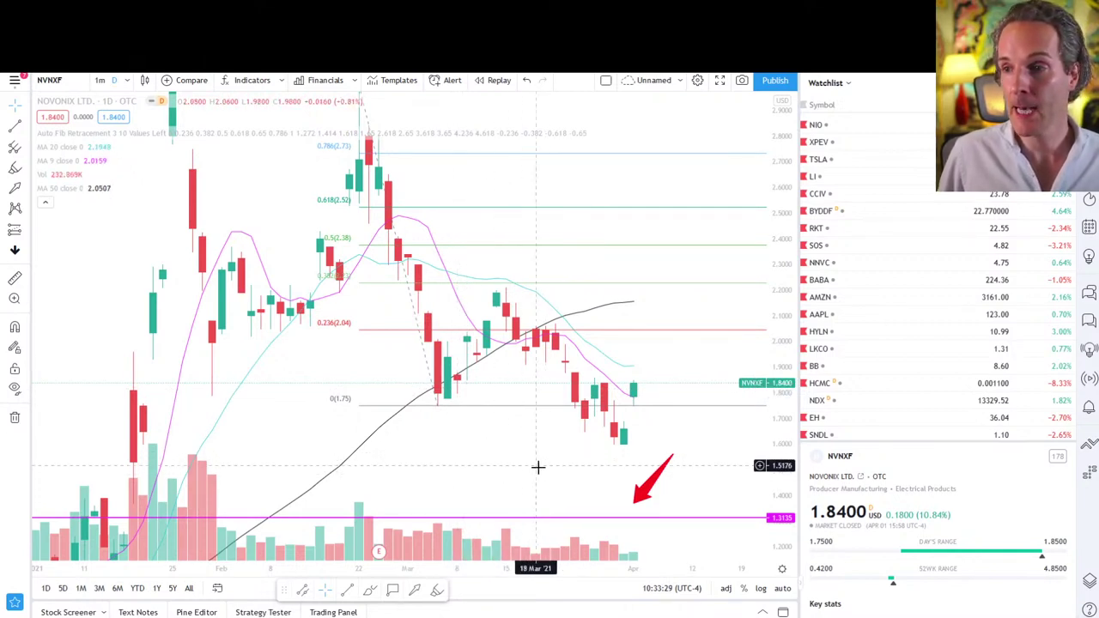
click(639, 445)
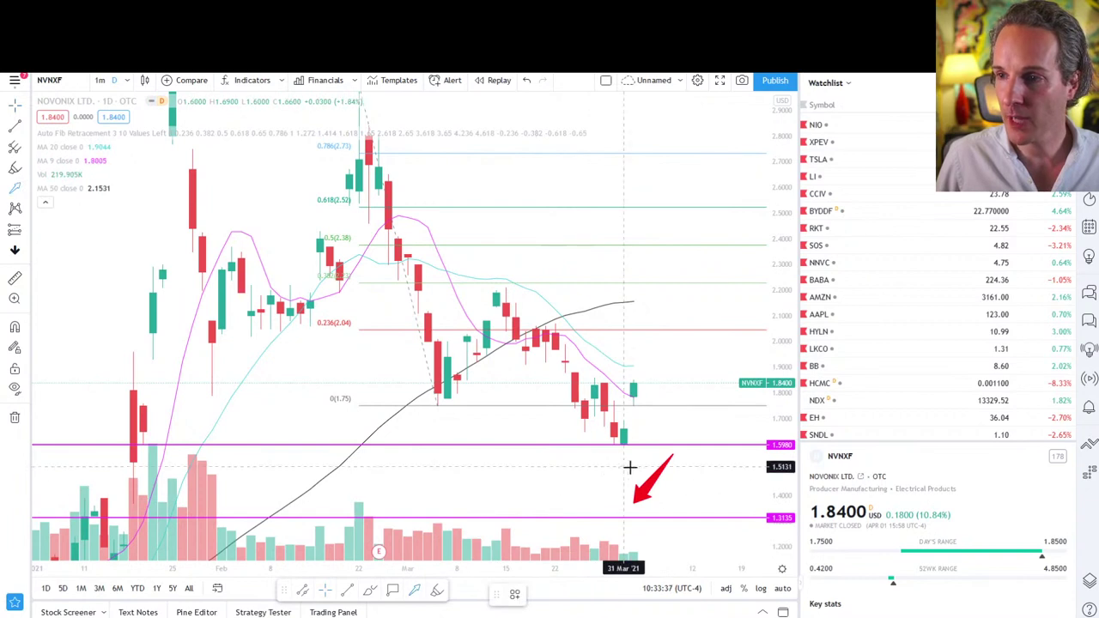
click(623, 474)
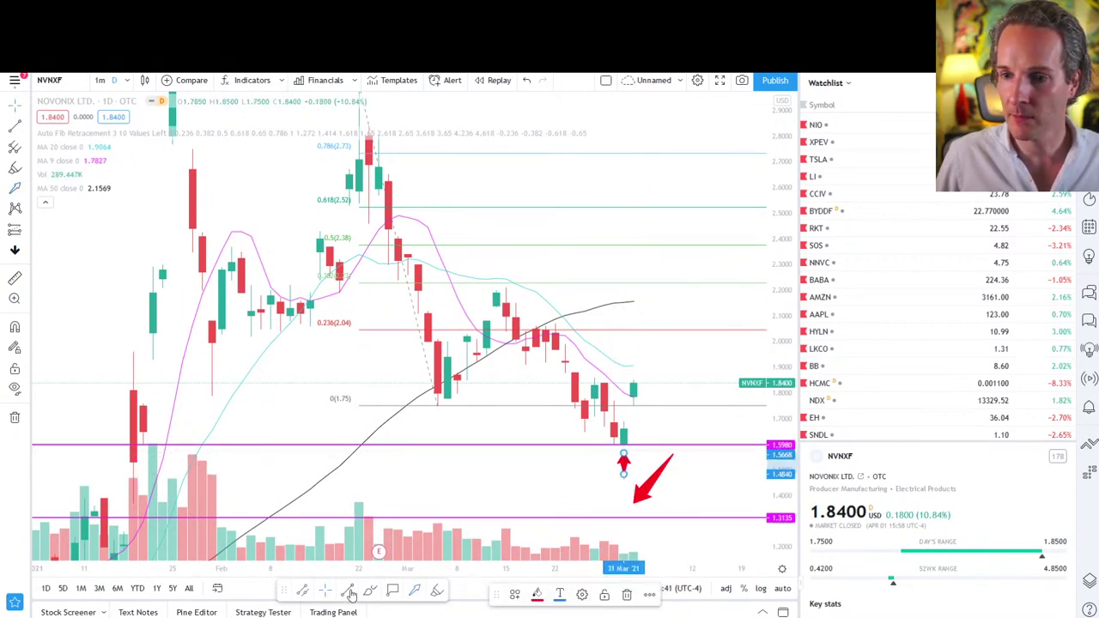
Brush black upward arrows beneath NVNXF's late-March and January lows, and place a price label at about 1.6003 on the support line
click(606, 471)
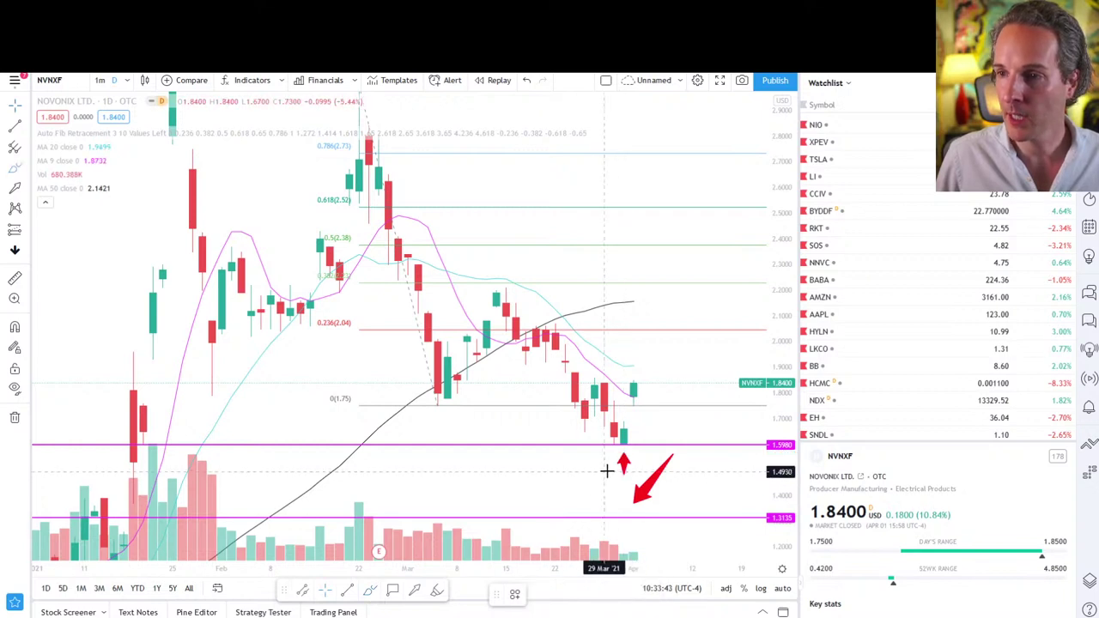
click(615, 455)
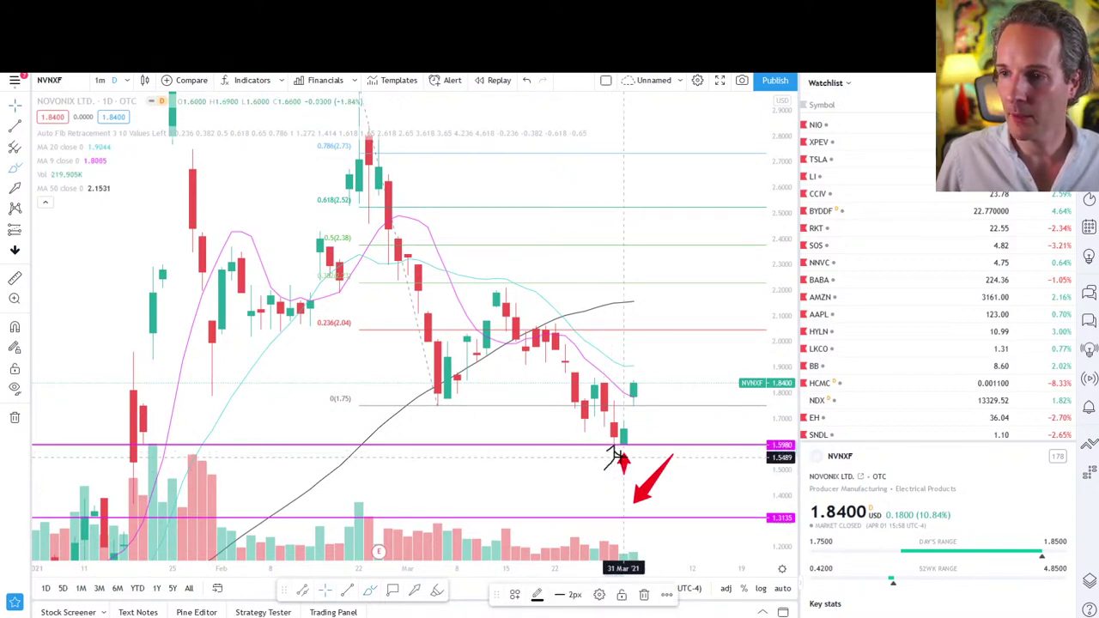
click(144, 452)
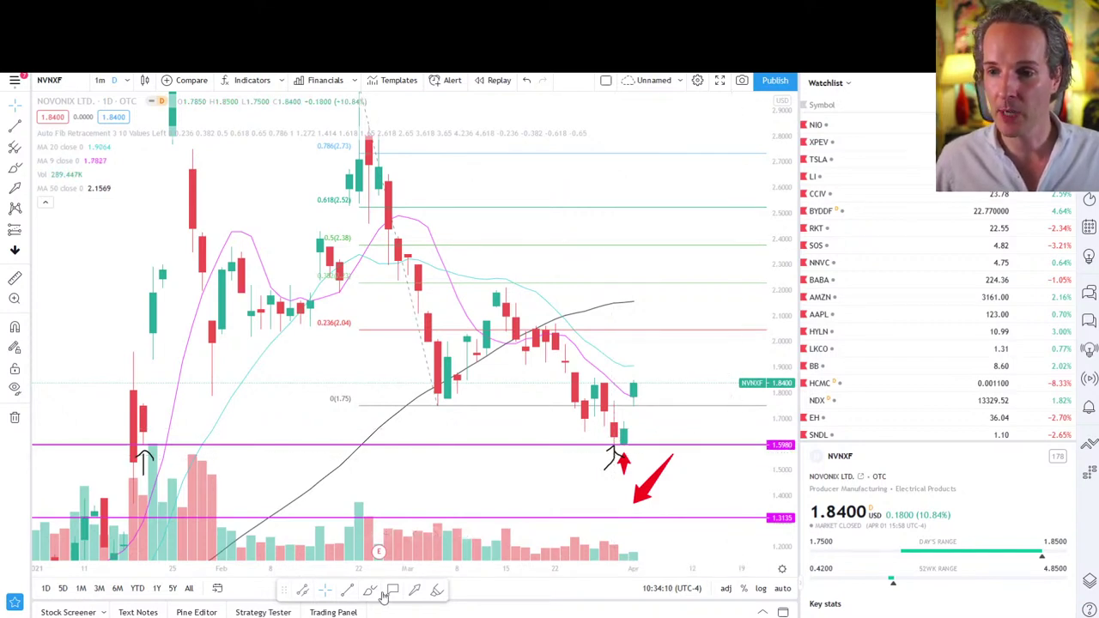
click(663, 444)
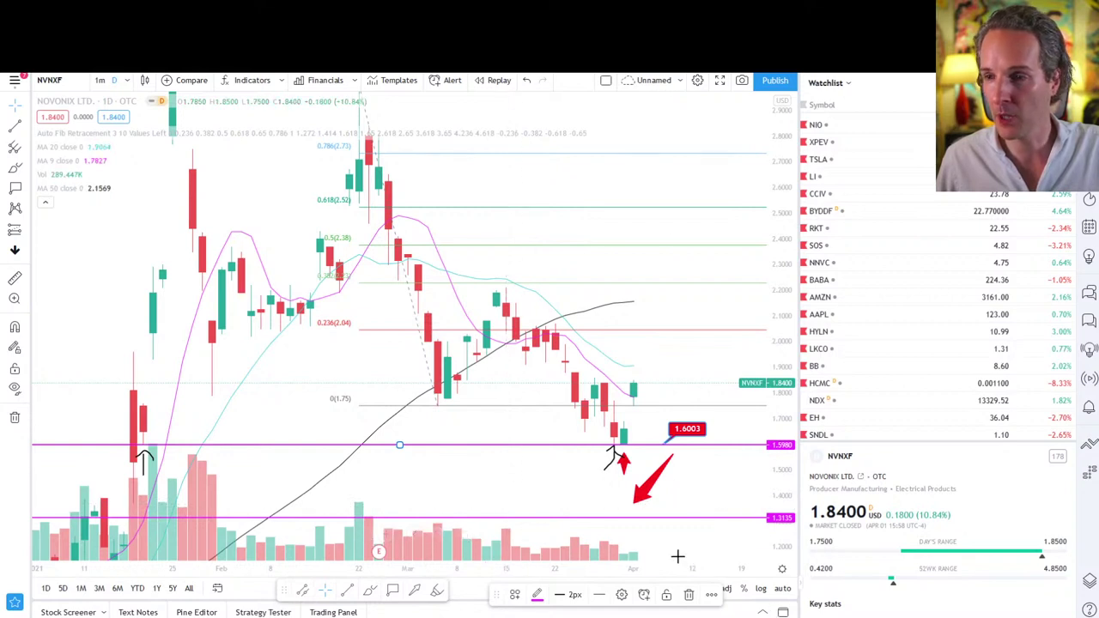
Delete the lower magenta horizontal line that crosses NVNXF's volume bars
click(523, 519)
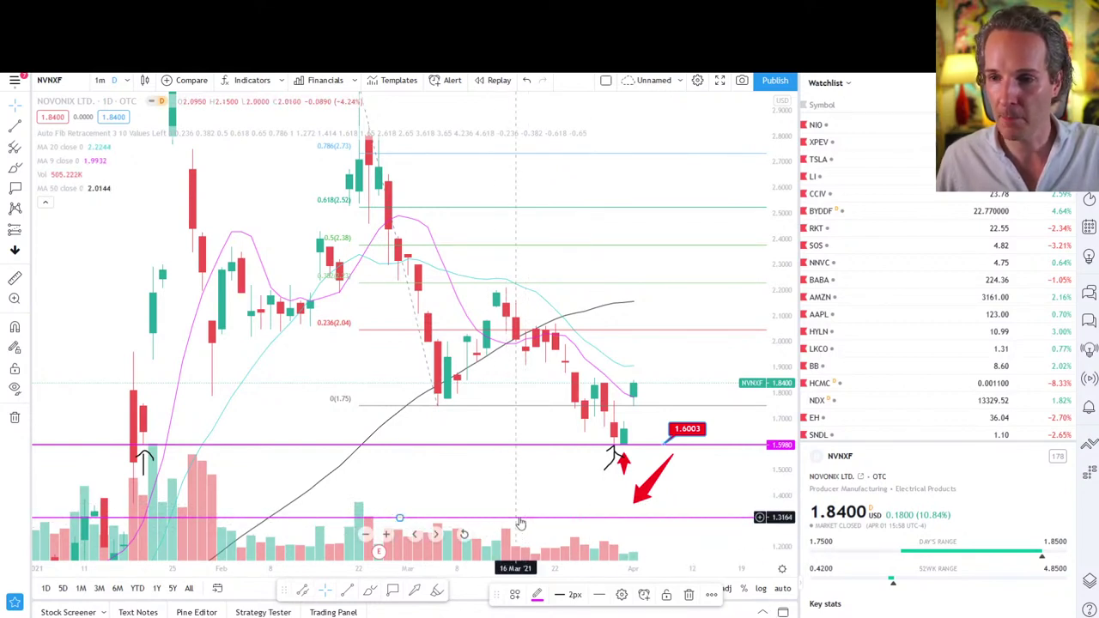
key(Delete)
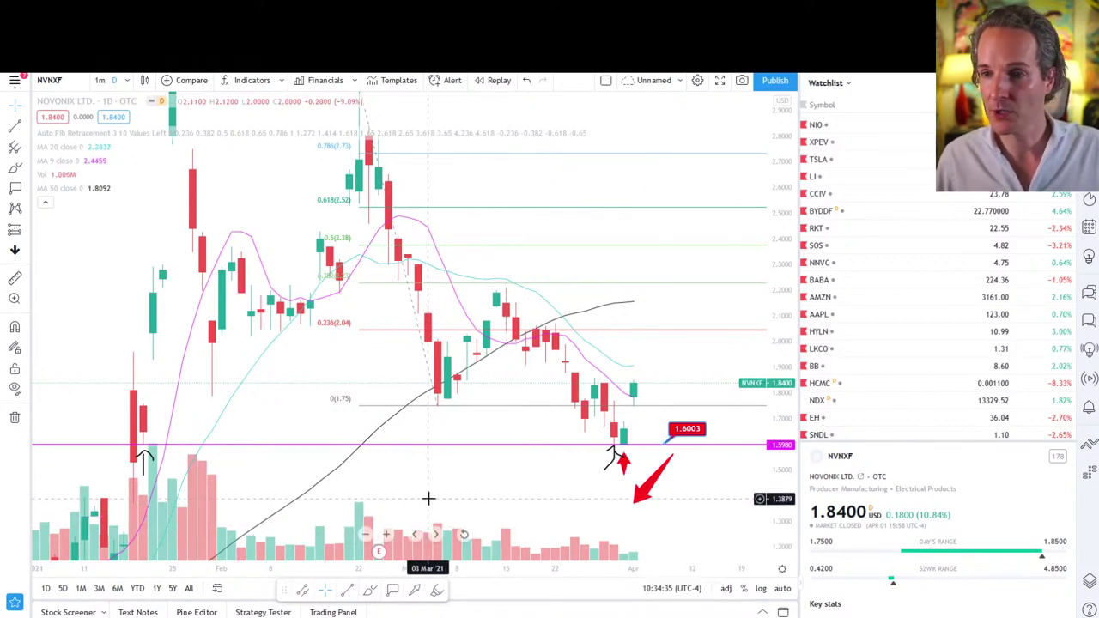
drag(417, 498, 506, 336)
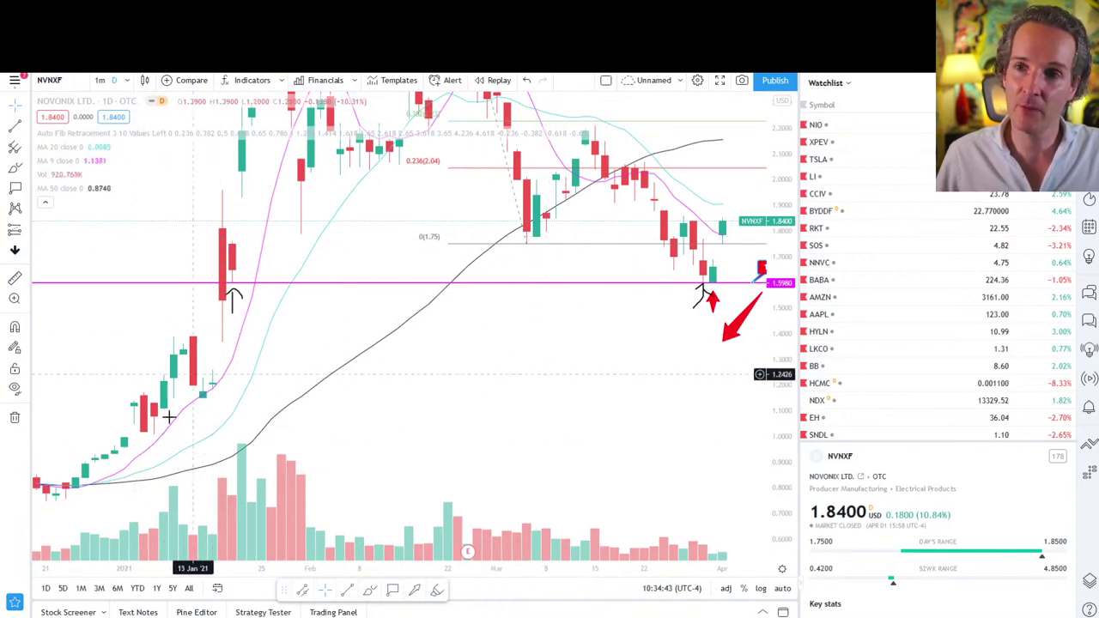
drag(603, 361, 421, 504)
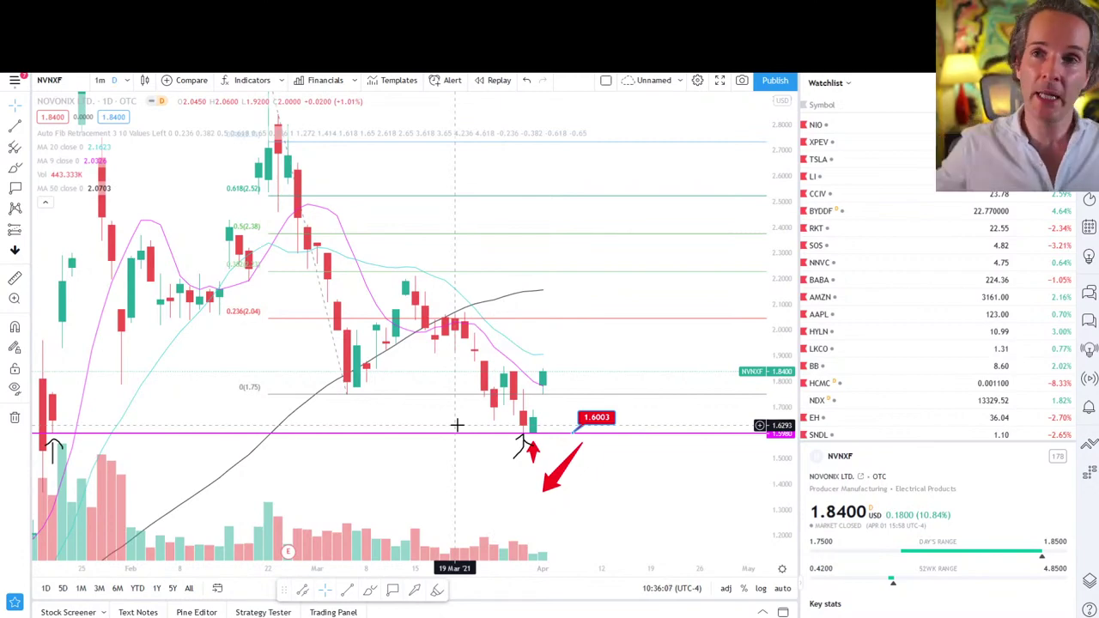
Switch to the Patreon page, browse the recent posts, expand the 1 April Portfolio Update on mining stocks, and return to TradingView
key(ctrl+Tab)
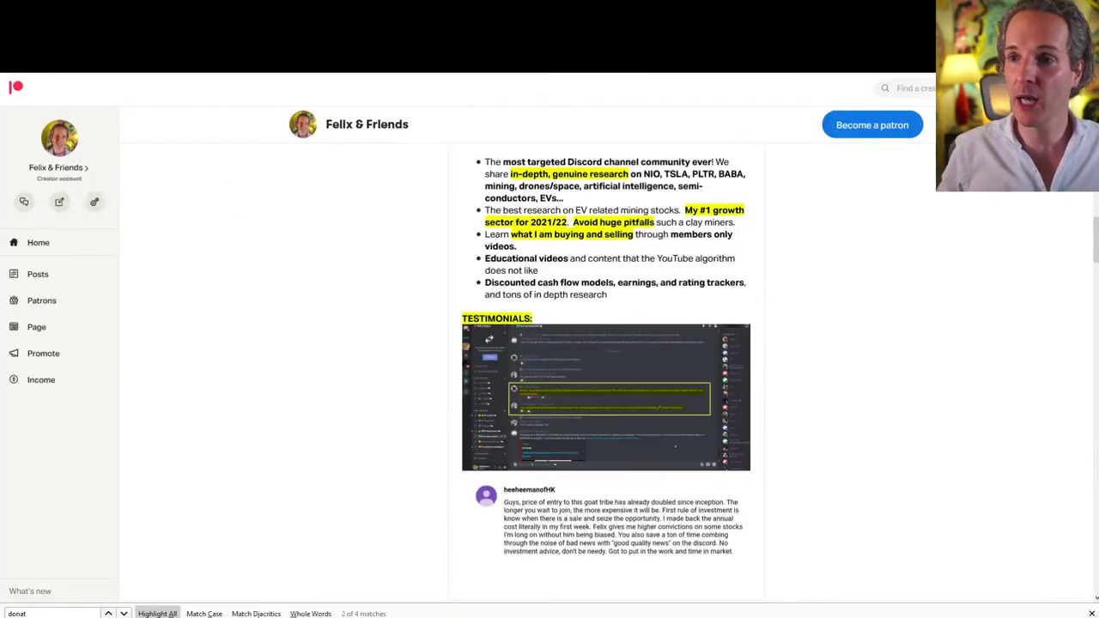
scroll(292, 349, down, 10)
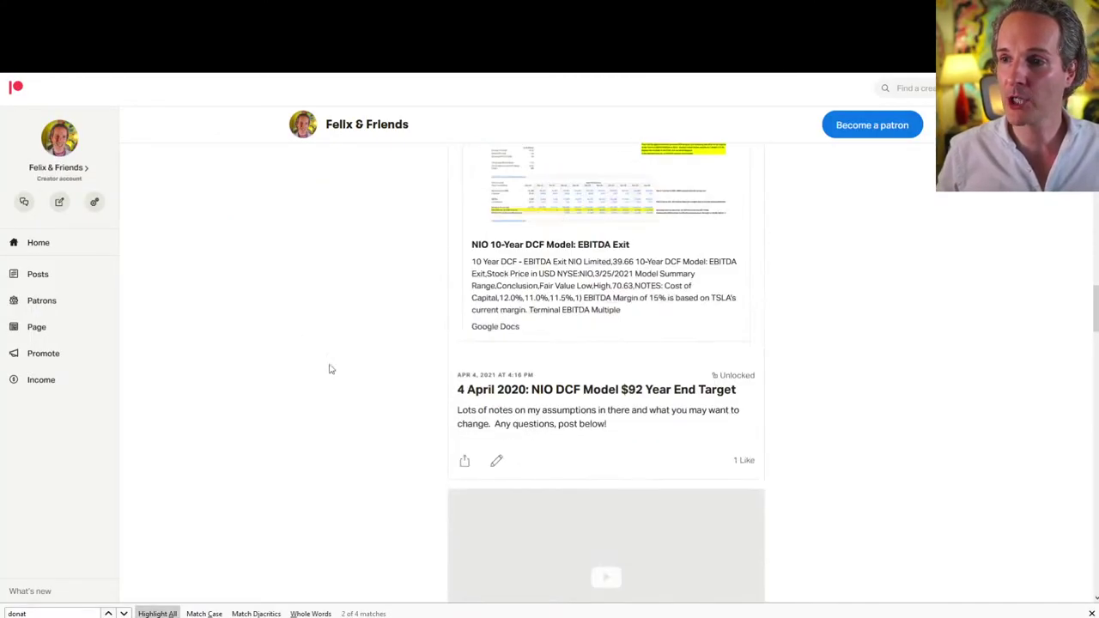
scroll(408, 373, down, 1)
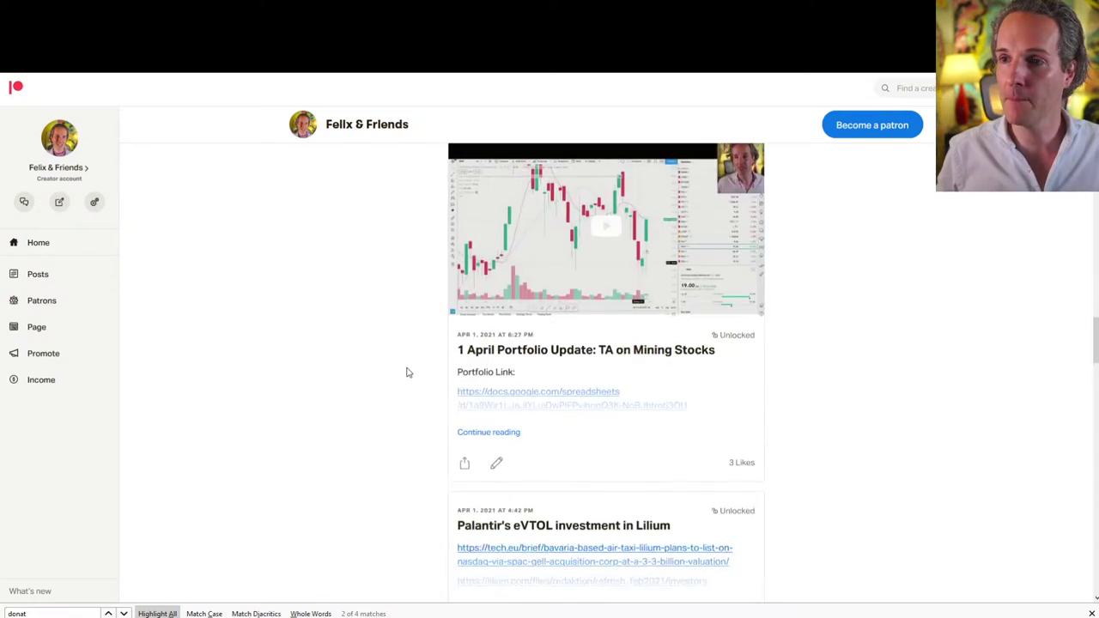
click(488, 433)
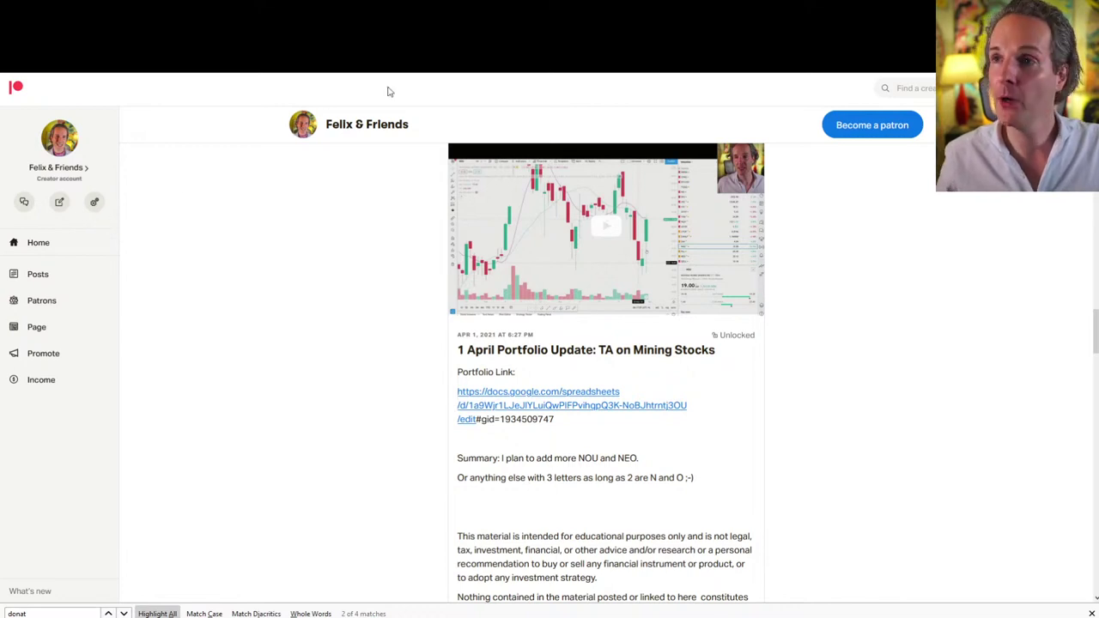
key(ctrl+Tab)
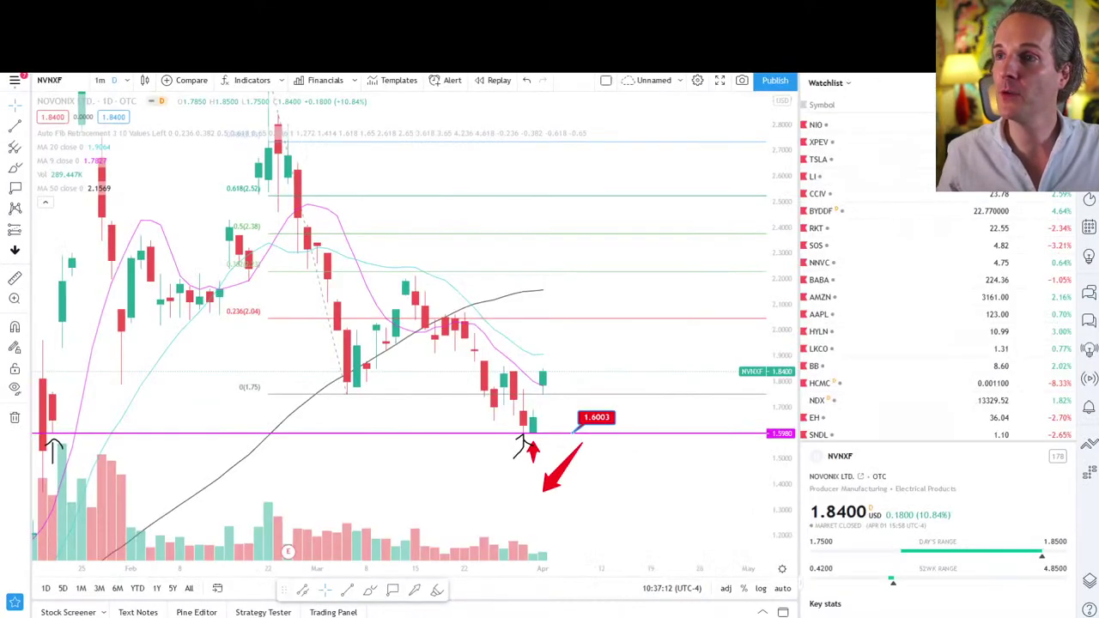
Load the saved BABA chart layout
click(679, 80)
click(730, 260)
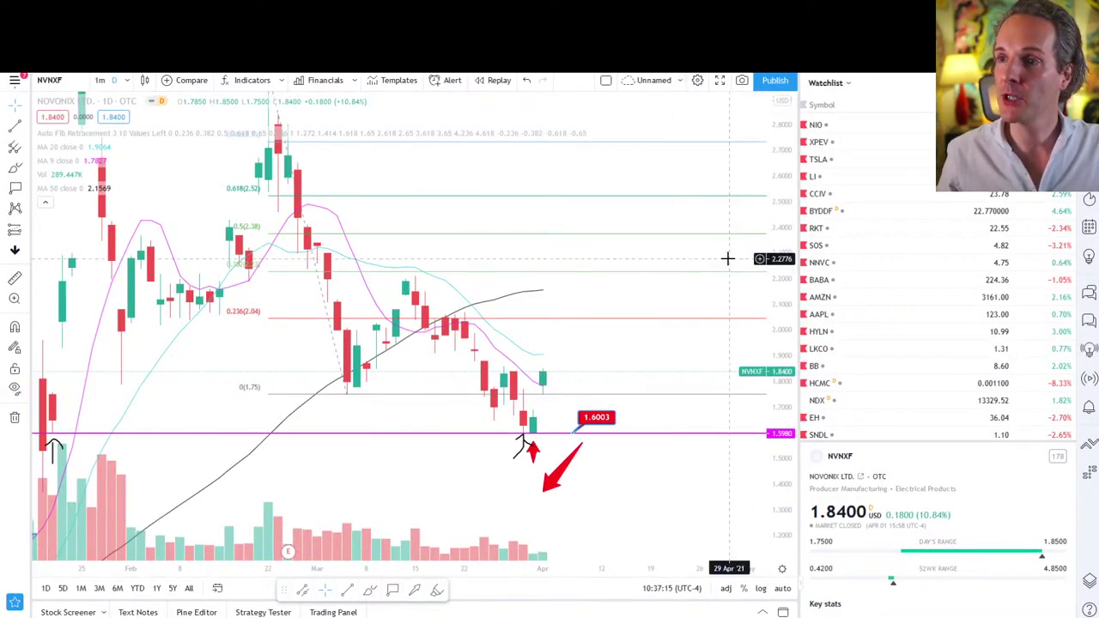
click(542, 359)
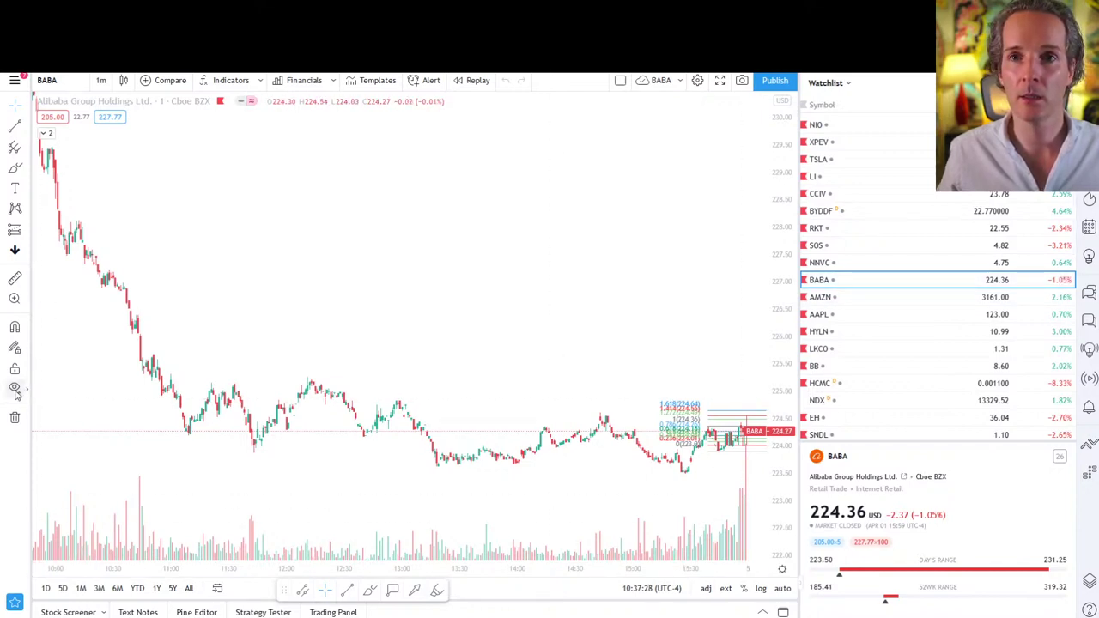
Set the BABA chart's interval to 1 day and reset its price scale
click(101, 81)
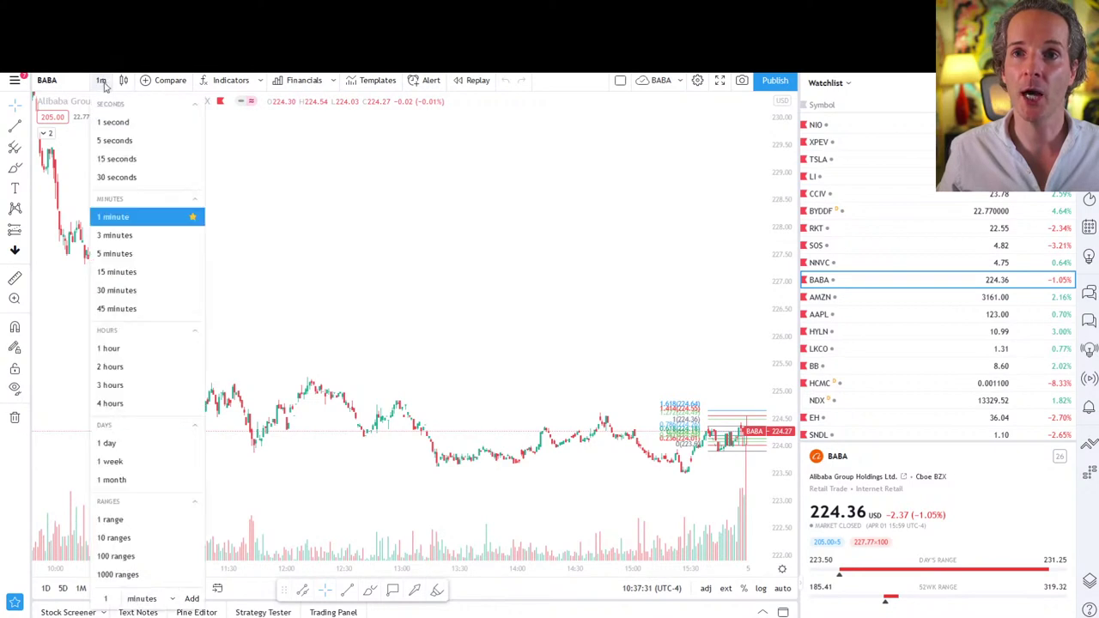
click(142, 447)
right_click(790, 228)
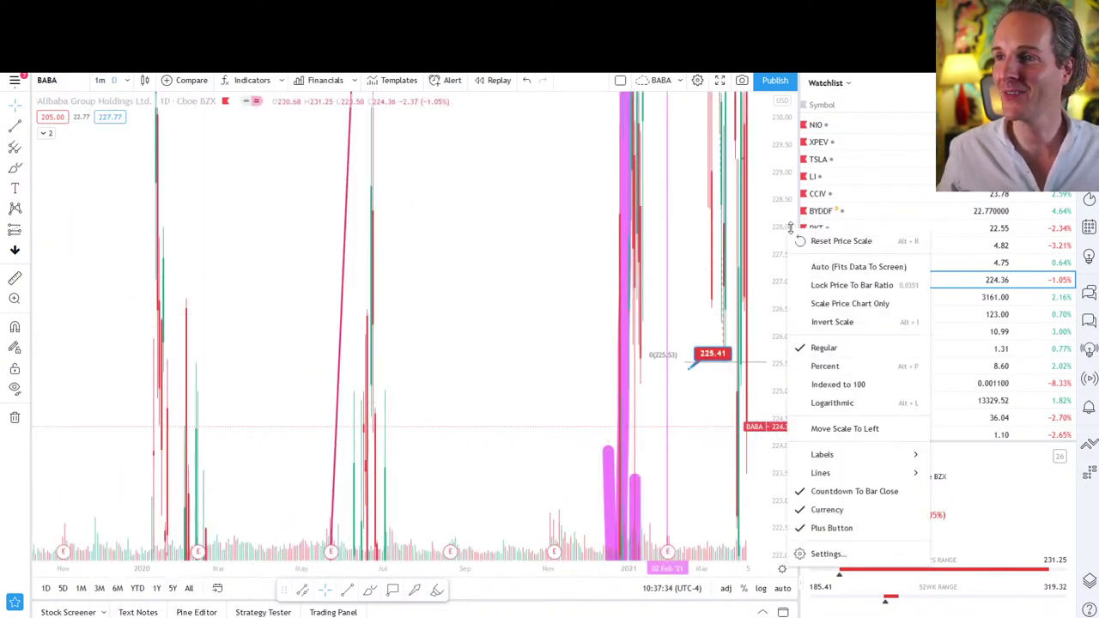
click(803, 240)
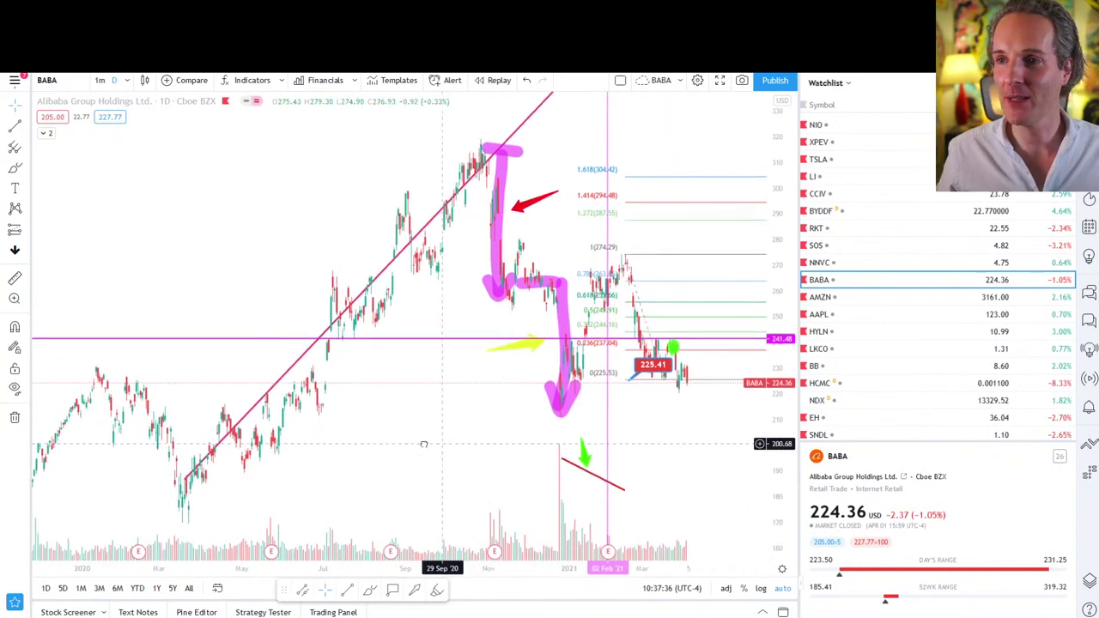
Shift the yellow arrow beside BABA's horizontal line slightly, so it spans from 27 Oct '20 to 9 Dec '20
drag(437, 445, 215, 445)
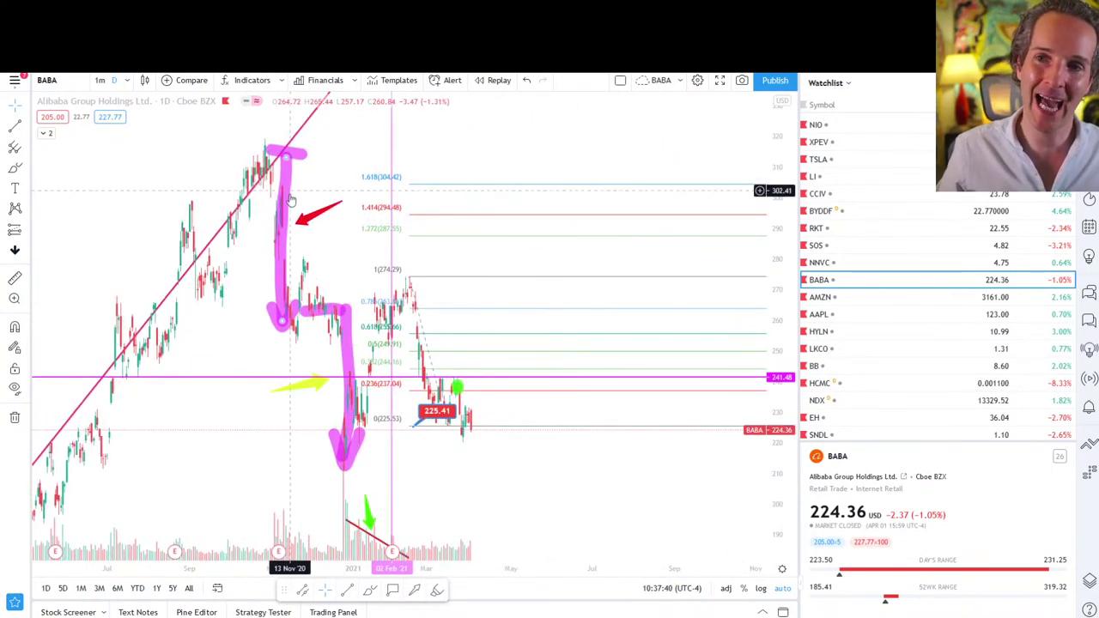
click(305, 386)
drag(305, 386, 308, 388)
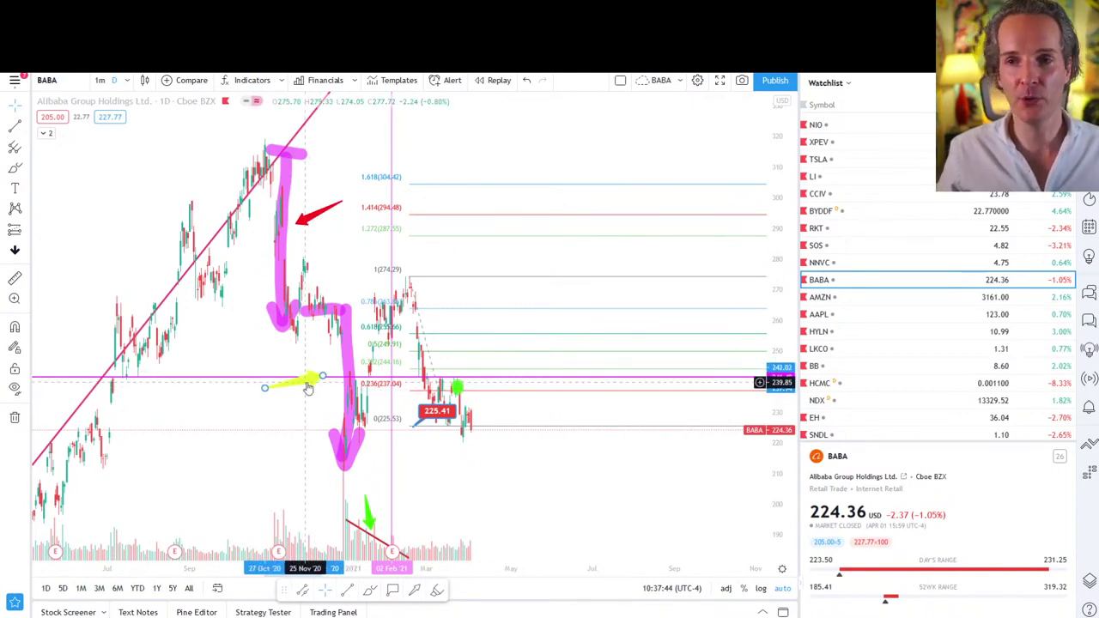
Draw a magenta horizontal line at about 225.58 along BABA's January and March lows
drag(490, 574, 399, 571)
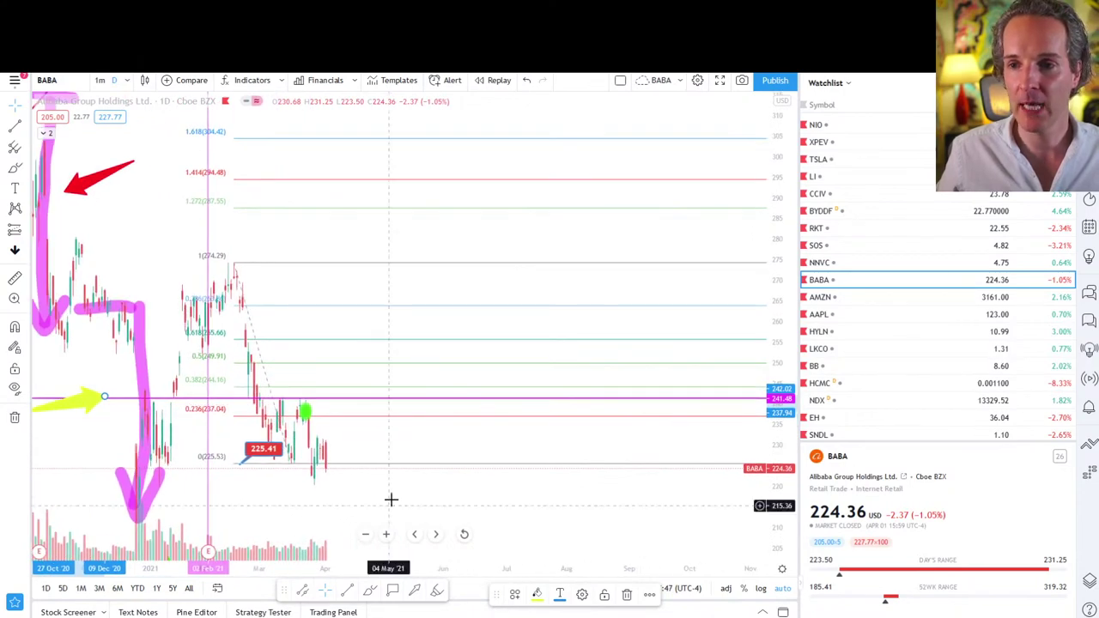
click(14, 298)
drag(62, 231, 443, 514)
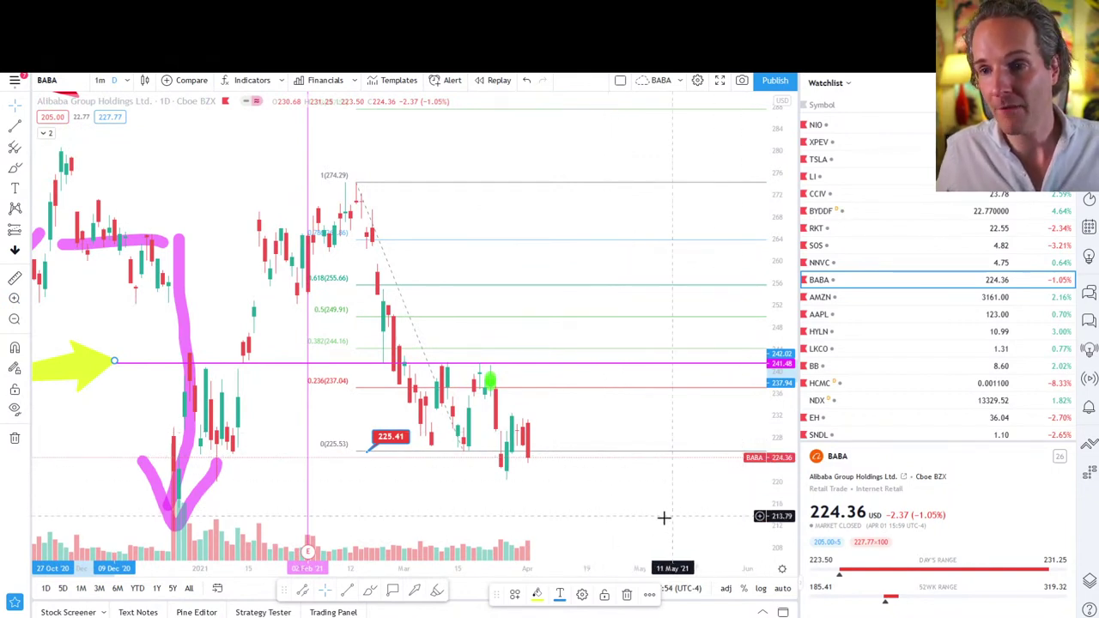
drag(777, 429, 787, 394)
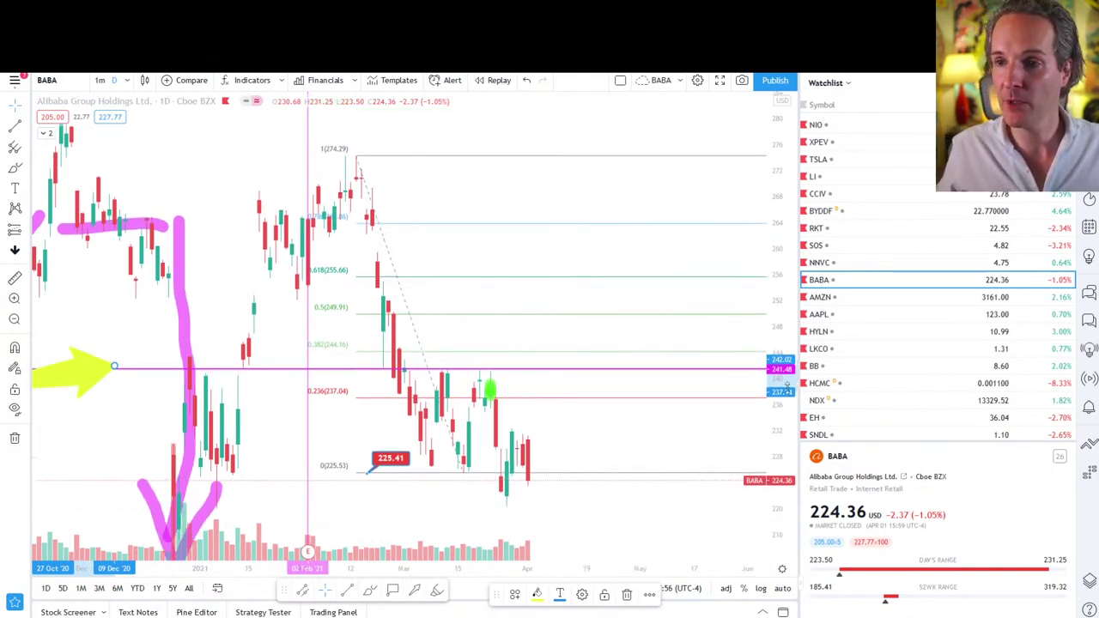
drag(626, 521, 724, 502)
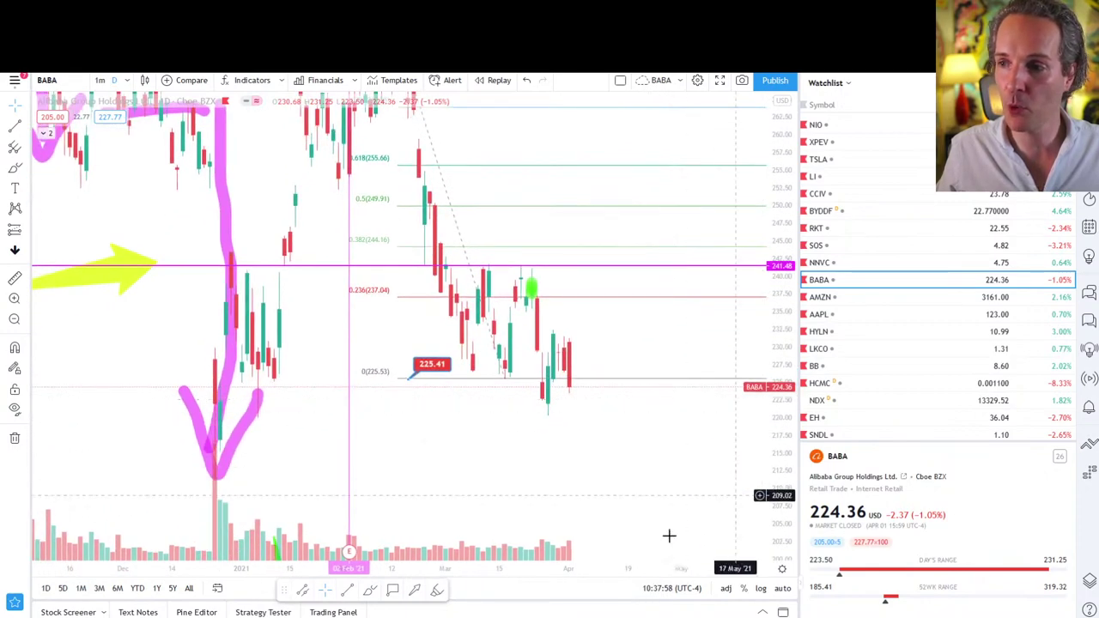
drag(490, 575, 388, 570)
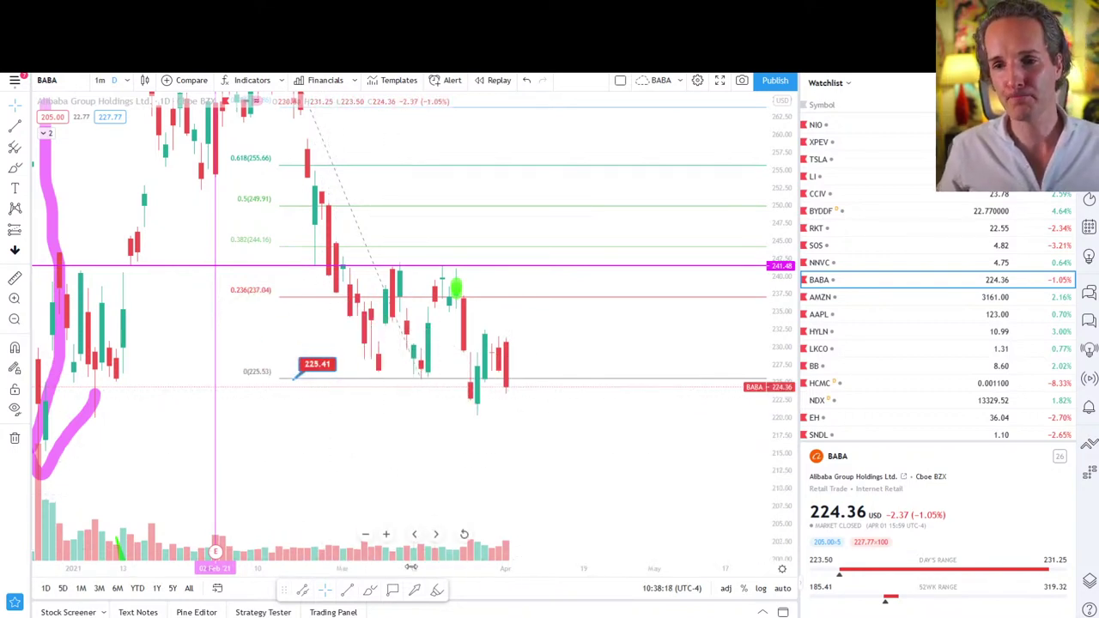
scroll(412, 567, down, 3)
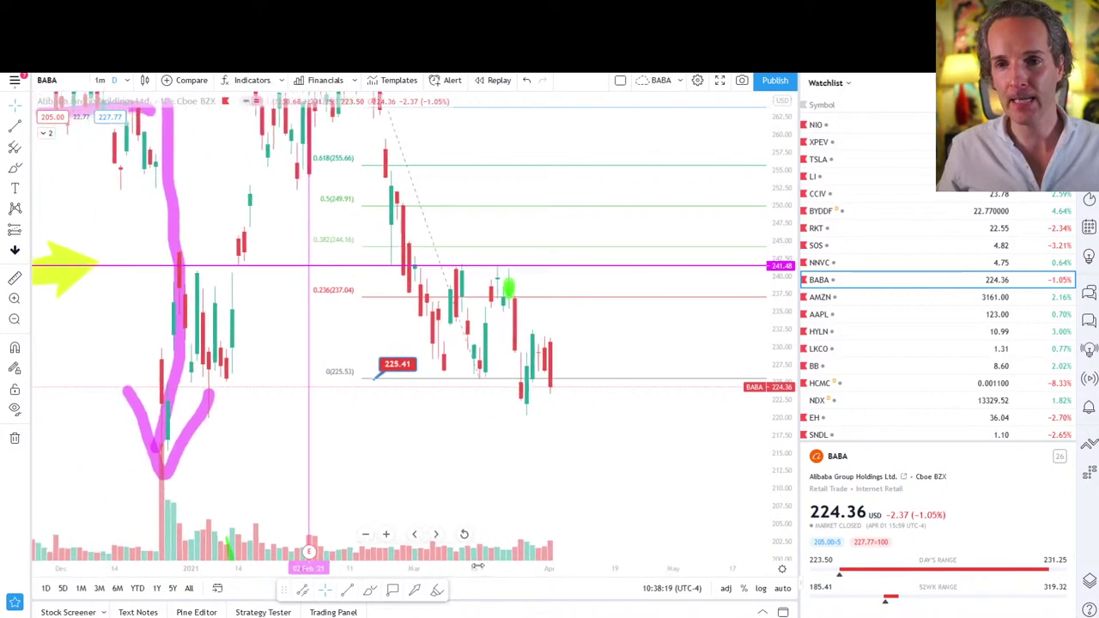
click(257, 379)
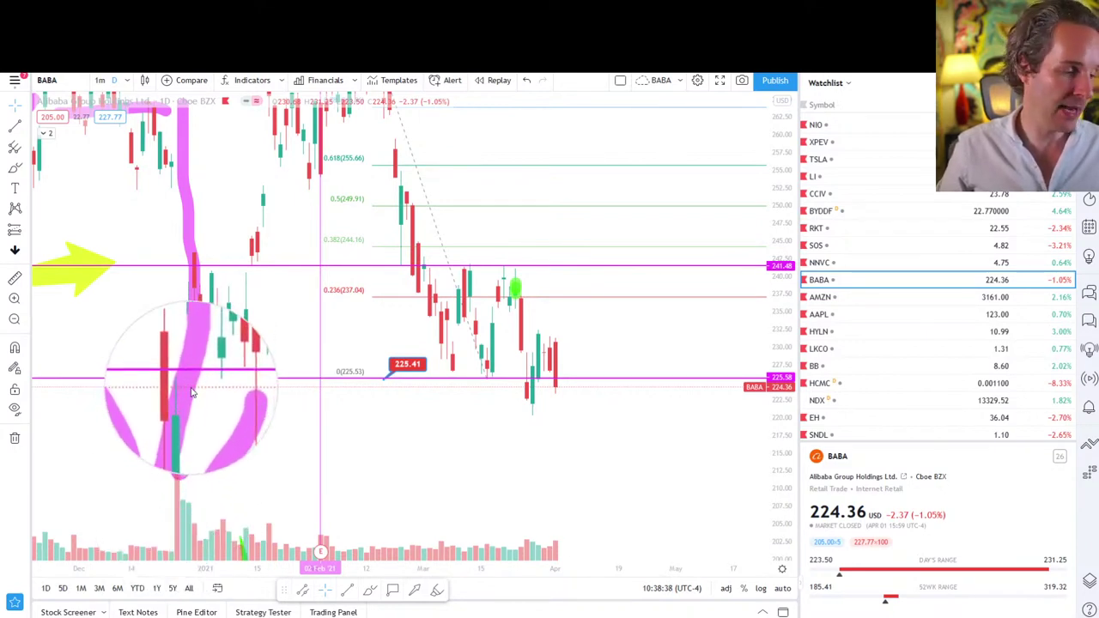
Examine BABA's decline from the autumn 2020 peak against the two horizontal lines and the Fibonacci levels
drag(421, 434, 348, 434)
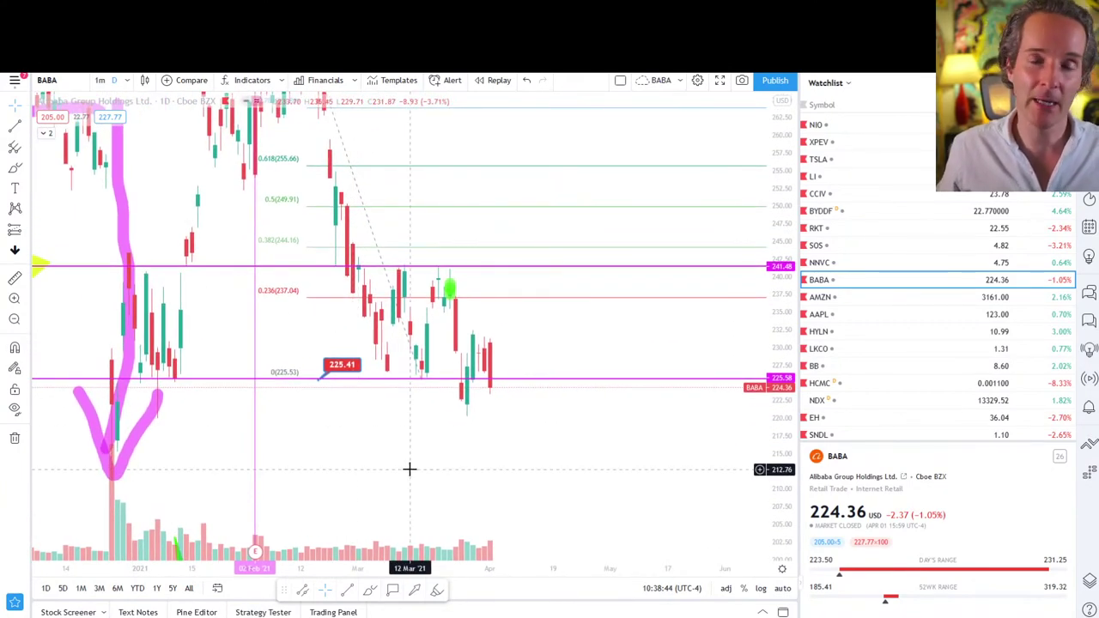
drag(779, 211, 782, 273)
drag(605, 455, 567, 532)
drag(777, 305, 784, 277)
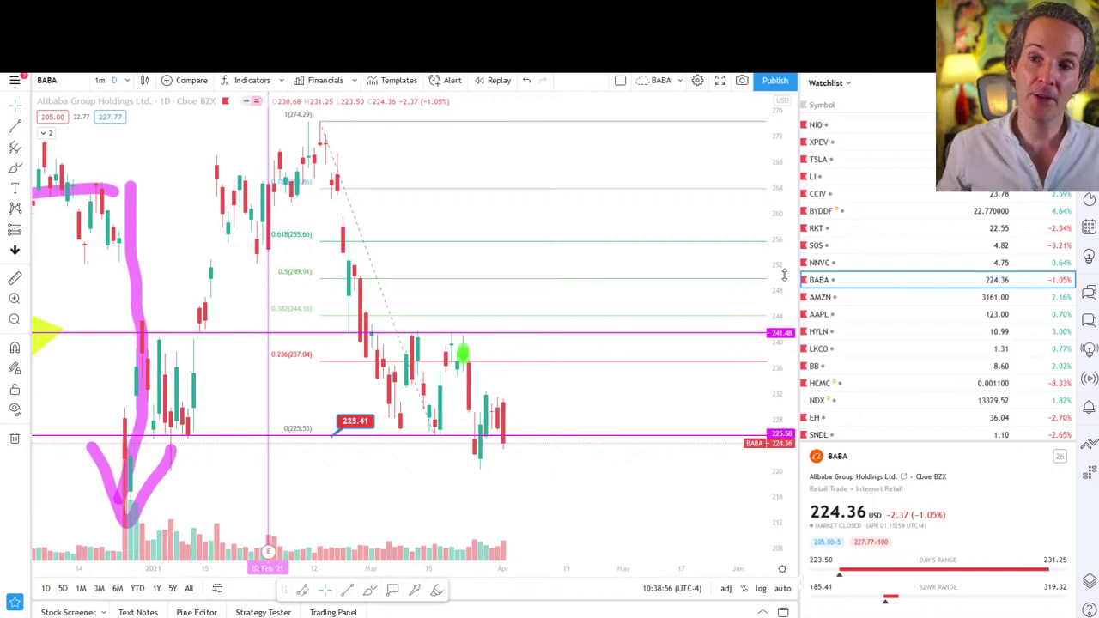
drag(784, 275, 782, 318)
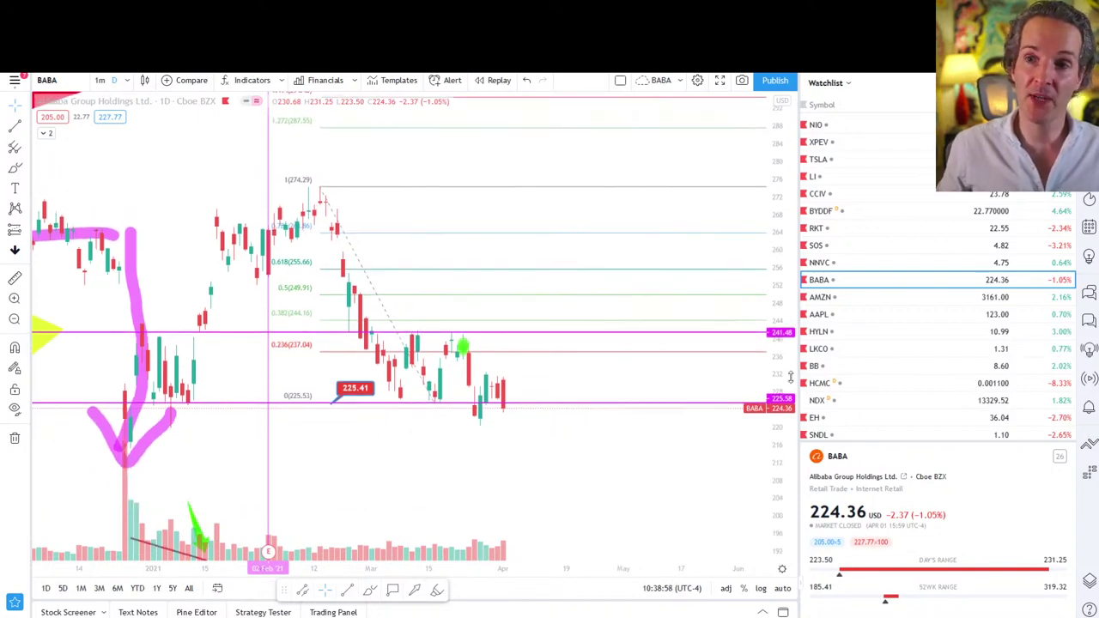
drag(530, 483, 570, 548)
scroll(732, 294, down, 5)
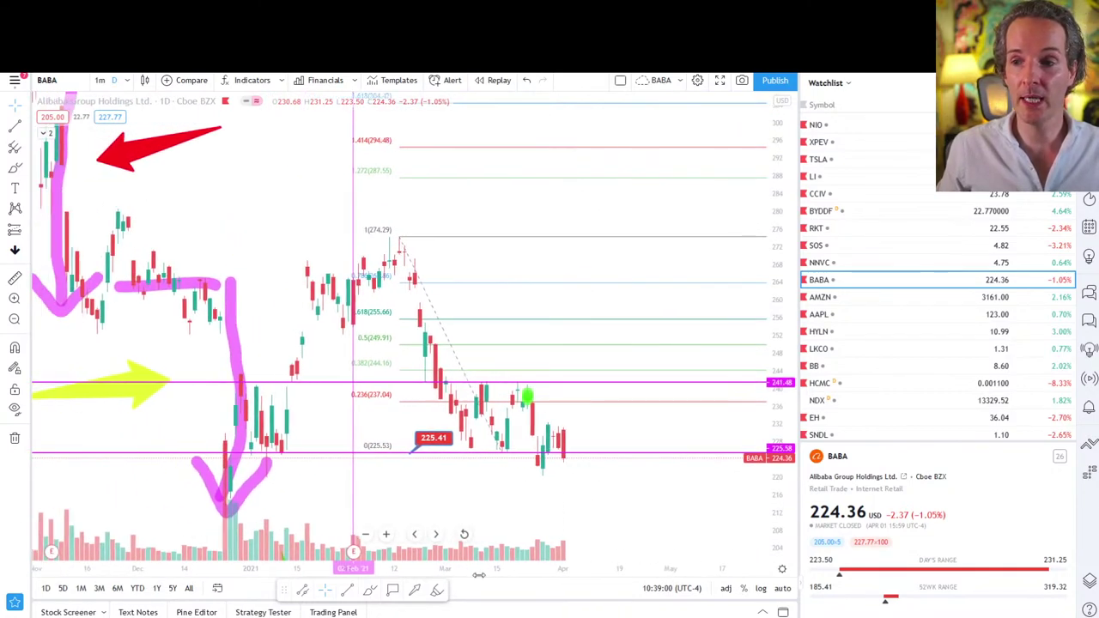
drag(731, 294, 732, 399)
drag(627, 442, 626, 516)
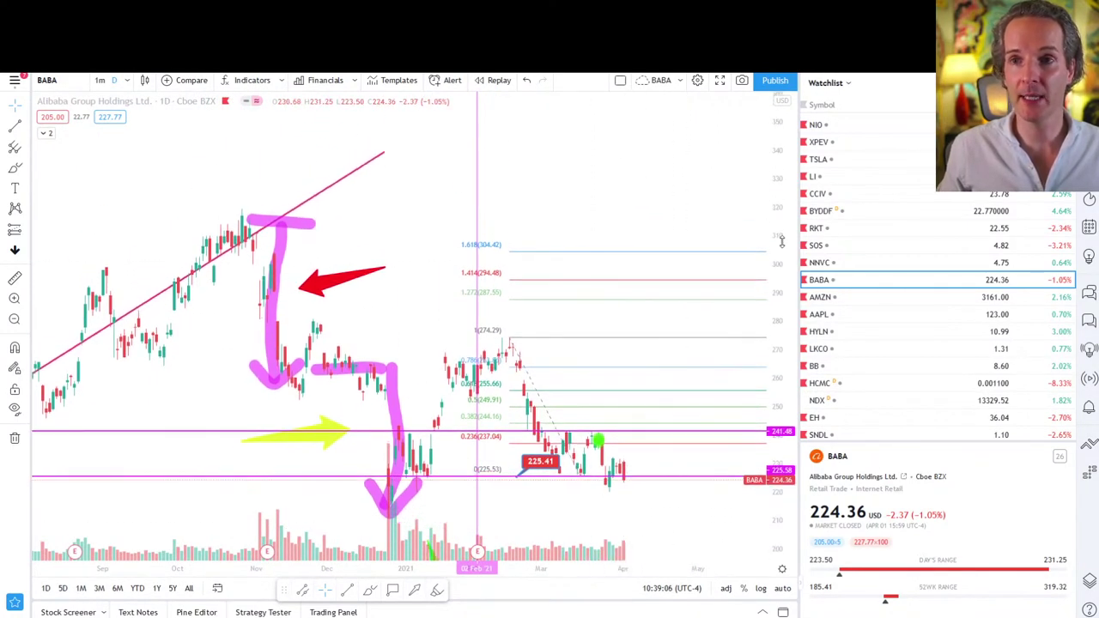
Add JD from NASDAQ to the BABA chart as a comparison symbol on a new price scale
click(170, 83)
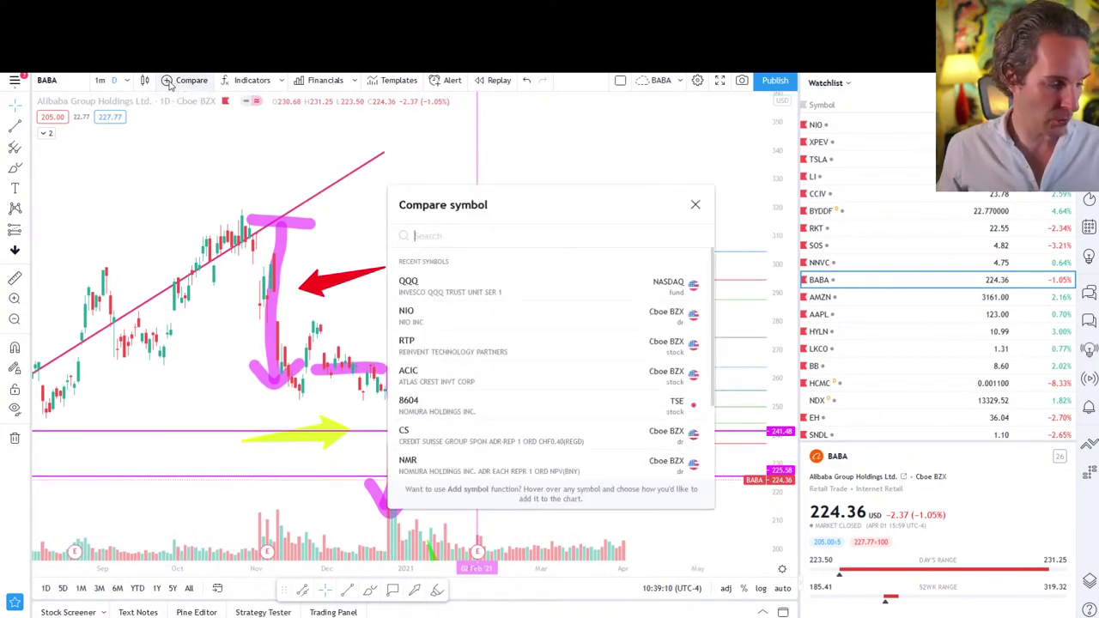
text(JD)
mouse_move(560, 290)
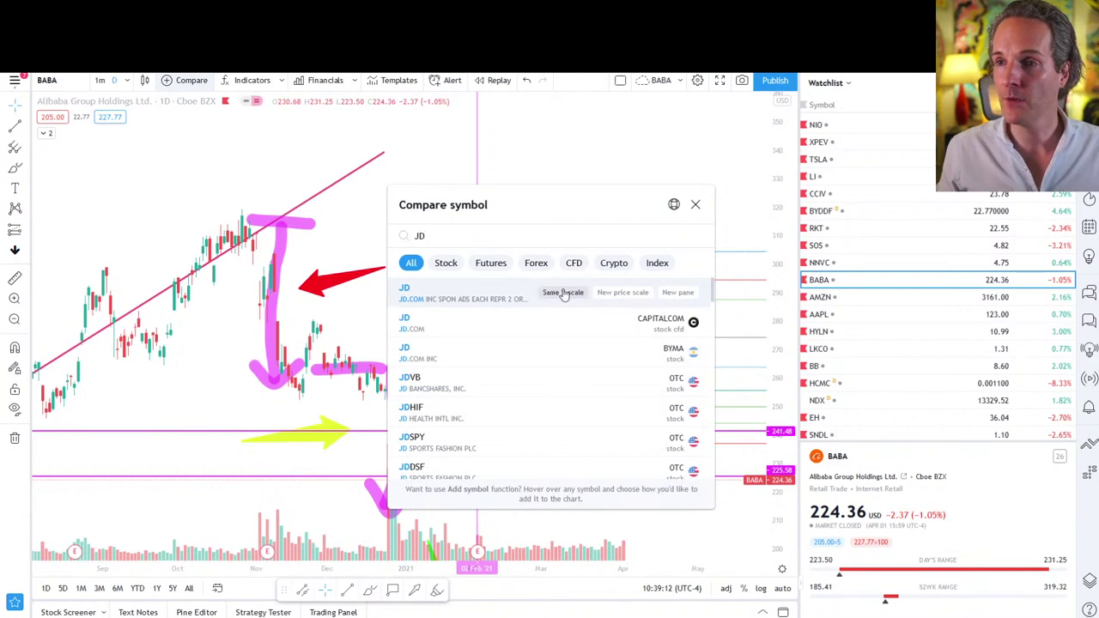
click(614, 297)
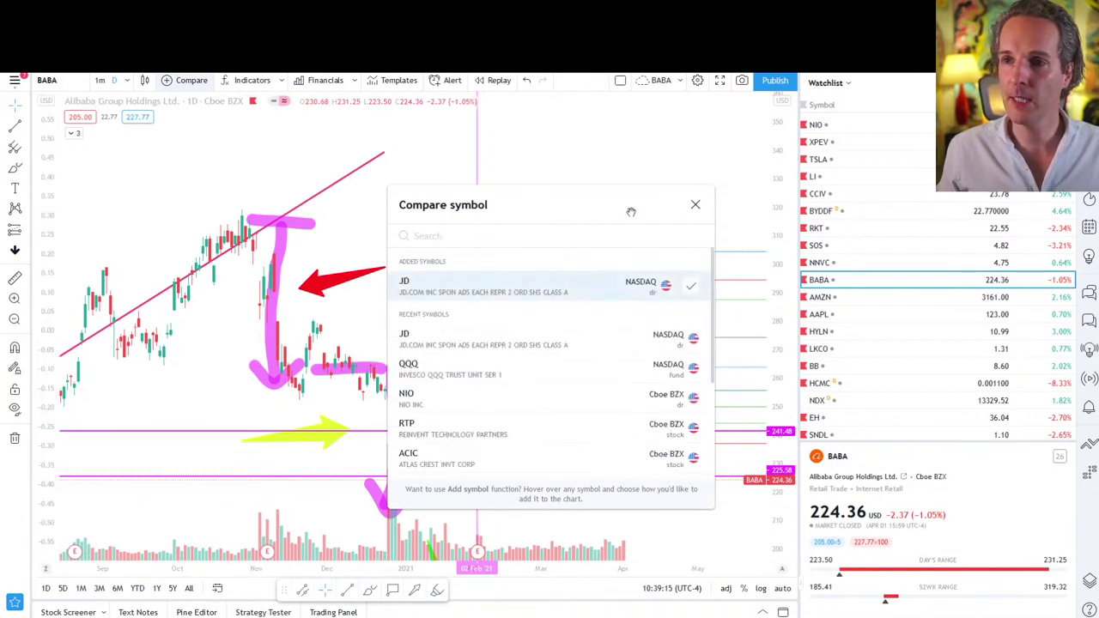
Compare the JD line with BABA's candles by rescaling both price axes until the two follow each other through autumn 2020
click(696, 205)
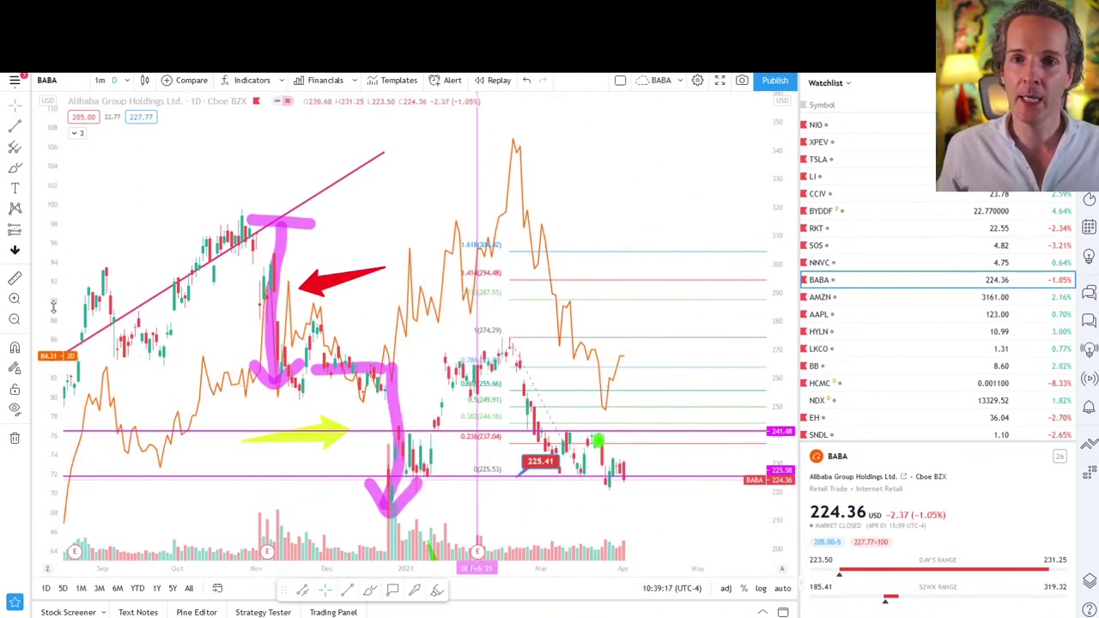
drag(54, 305, 53, 331)
drag(196, 391, 253, 503)
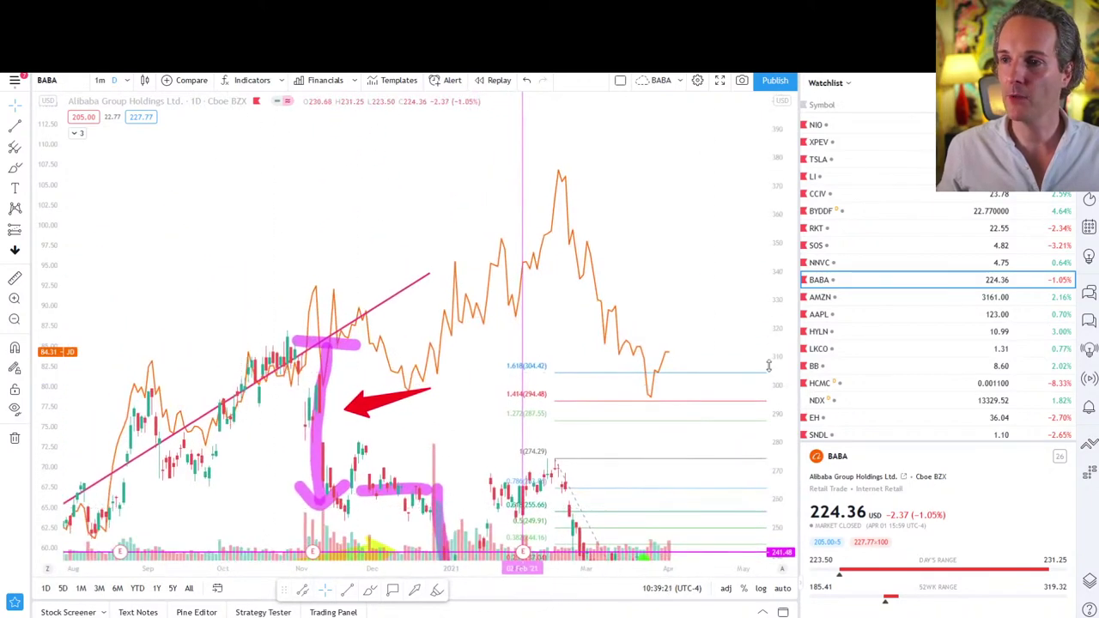
scroll(767, 365, down, 2)
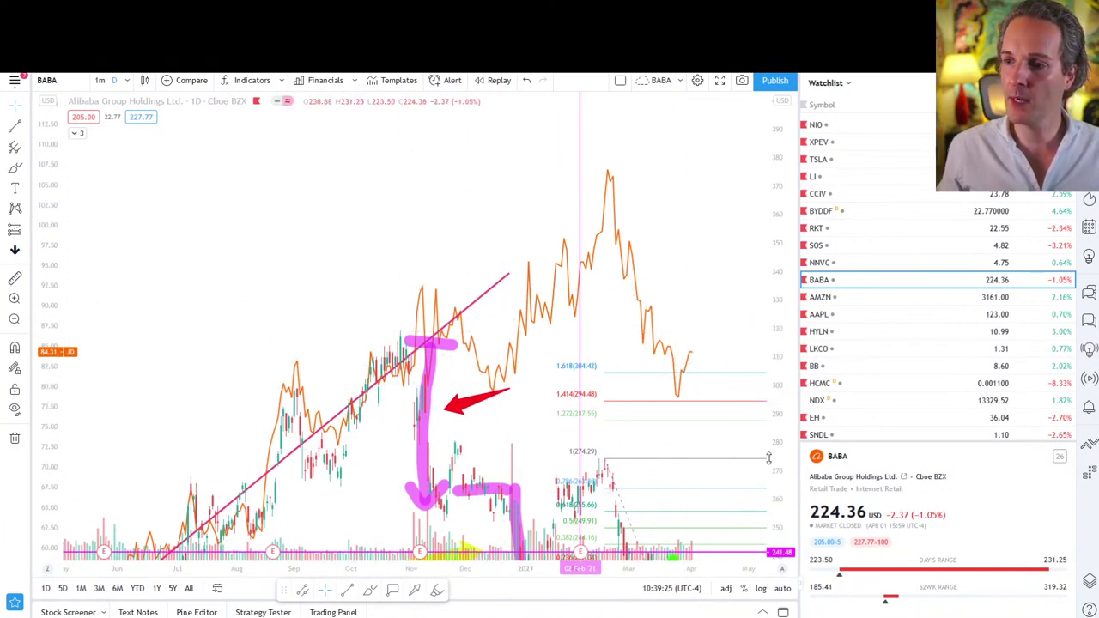
drag(783, 400, 779, 436)
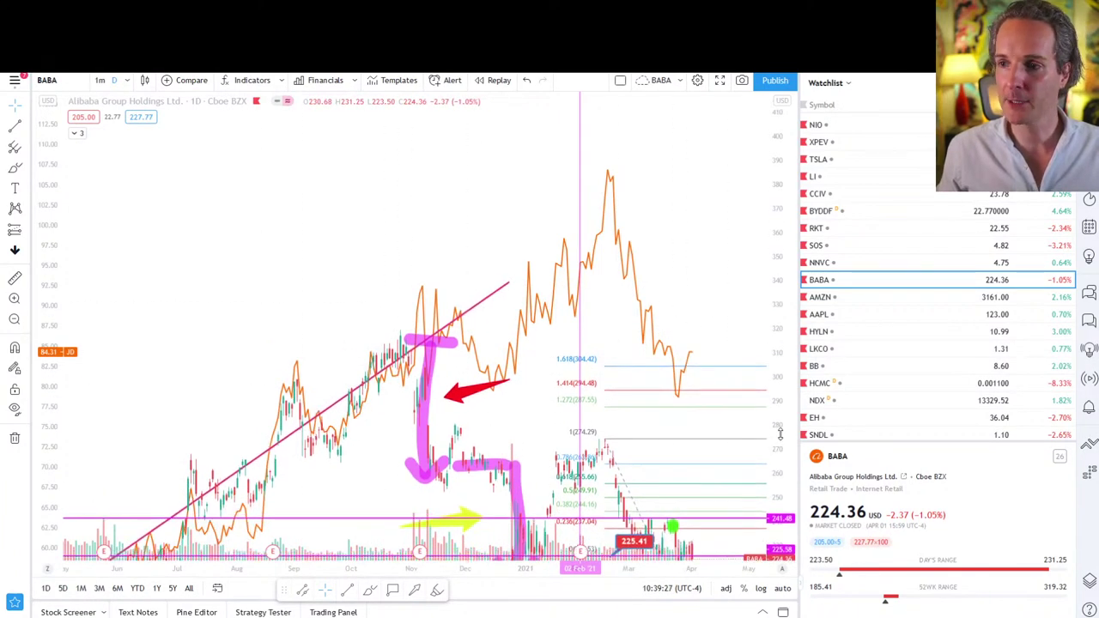
drag(796, 473, 795, 515)
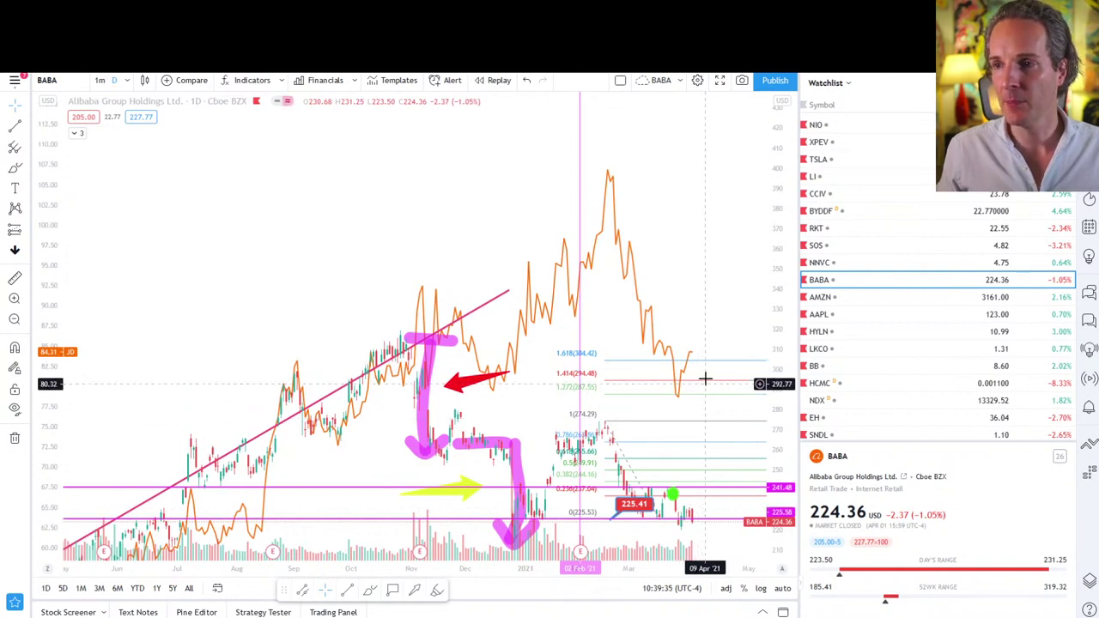
Highlight JD's February–March decline in green, and bracket the gap between JD's latest price and BABA's with a second green stroke
click(437, 591)
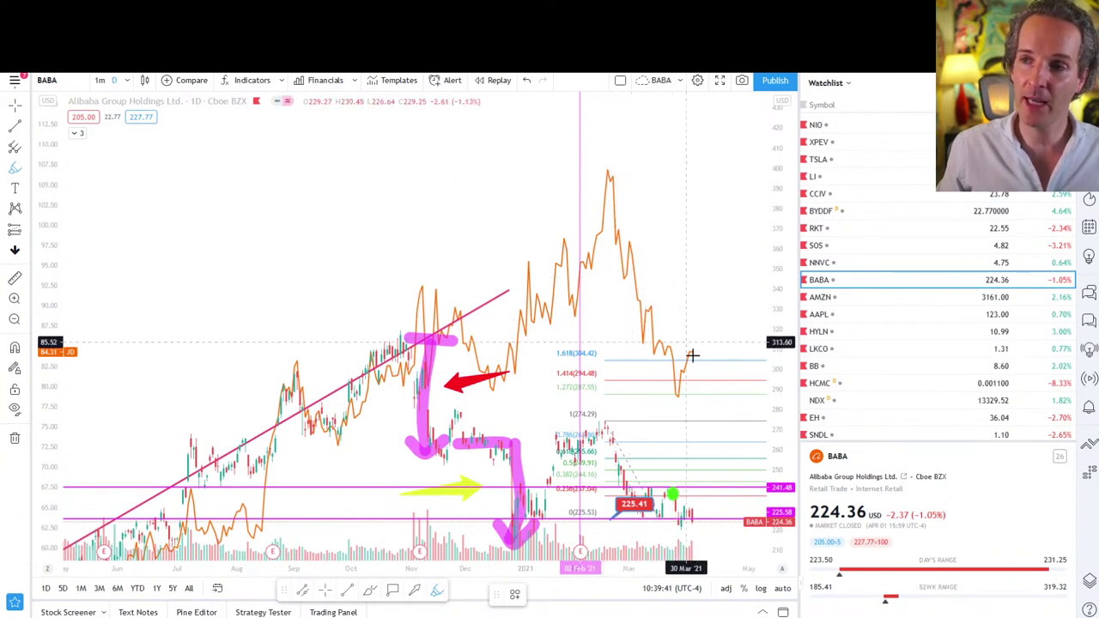
drag(624, 184, 679, 338)
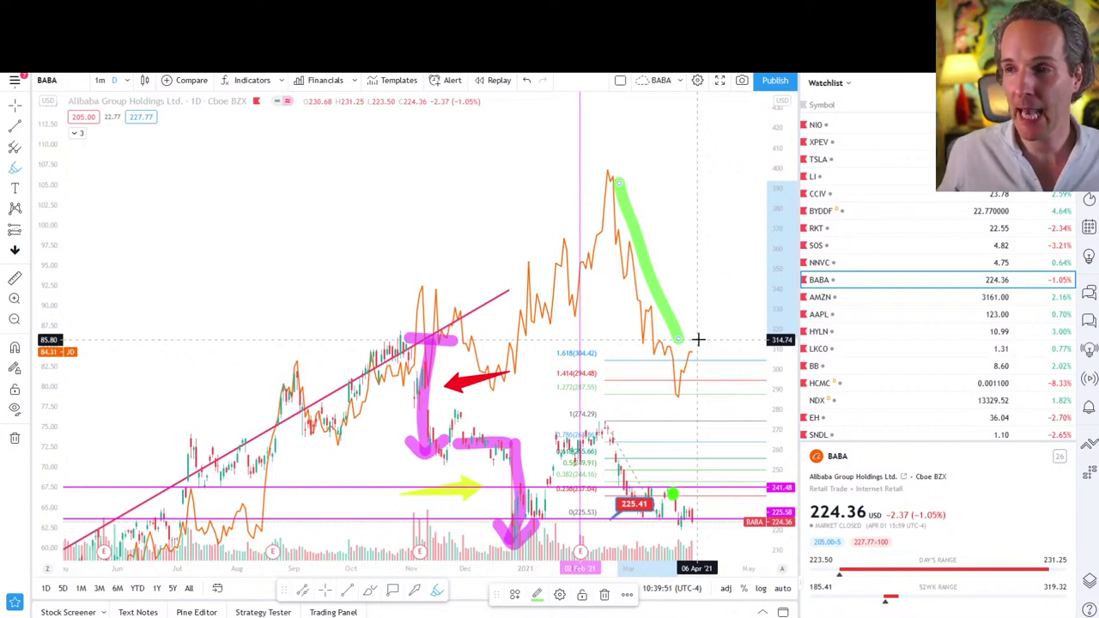
mouse_move(704, 355)
mouse_down()
mouse_move(748, 364)
mouse_move(730, 364)
mouse_move(744, 452)
mouse_move(726, 521)
mouse_move(739, 512)
mouse_up()
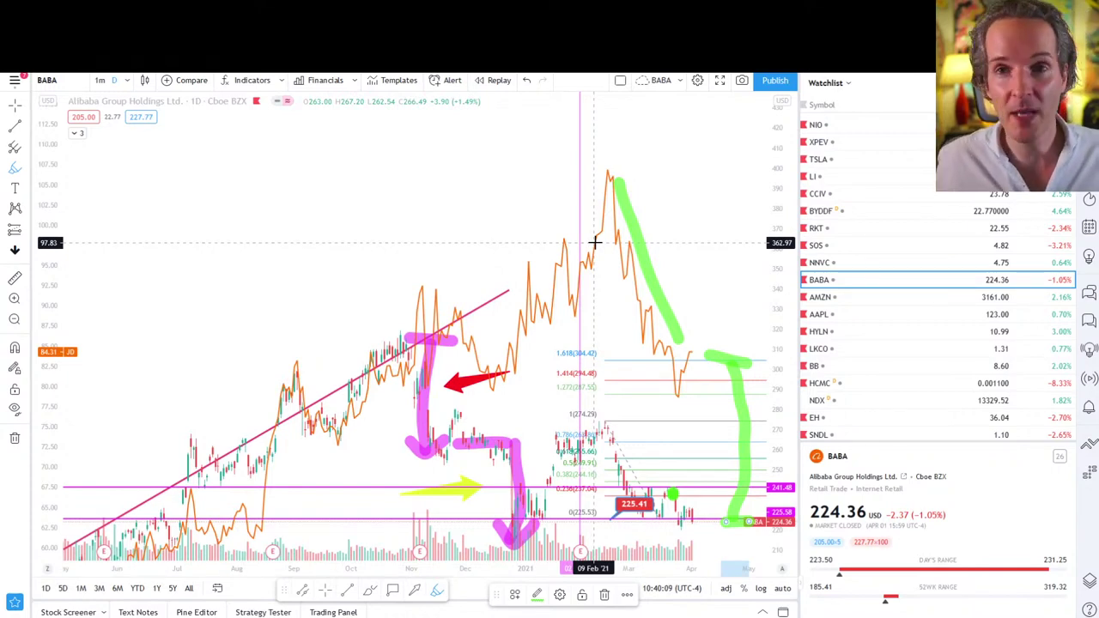
Expand the chart legend and remove the JD comparison from the BABA chart
click(76, 135)
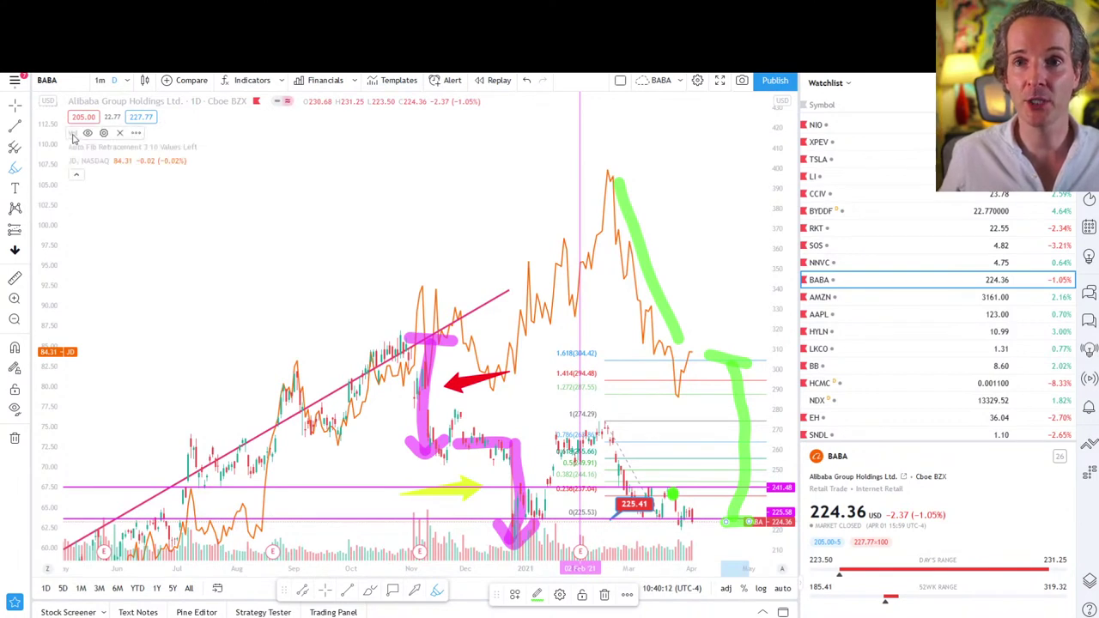
click(151, 163)
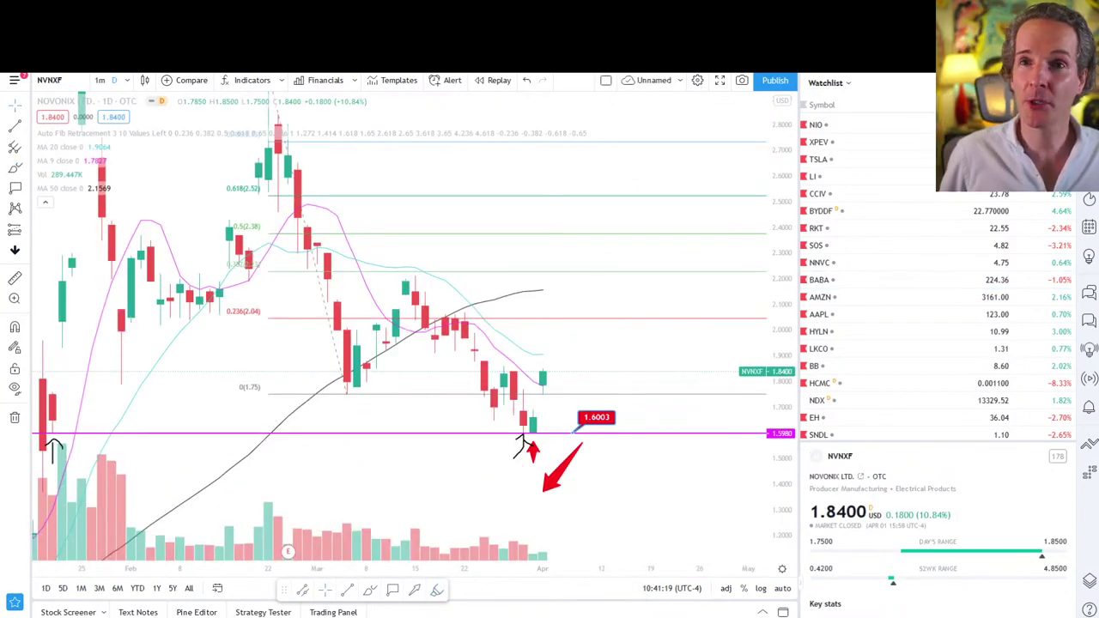
Switch the chart from NVNXF to TSM, the Taiwan Semiconductor stock listed on NYSE
click(50, 80)
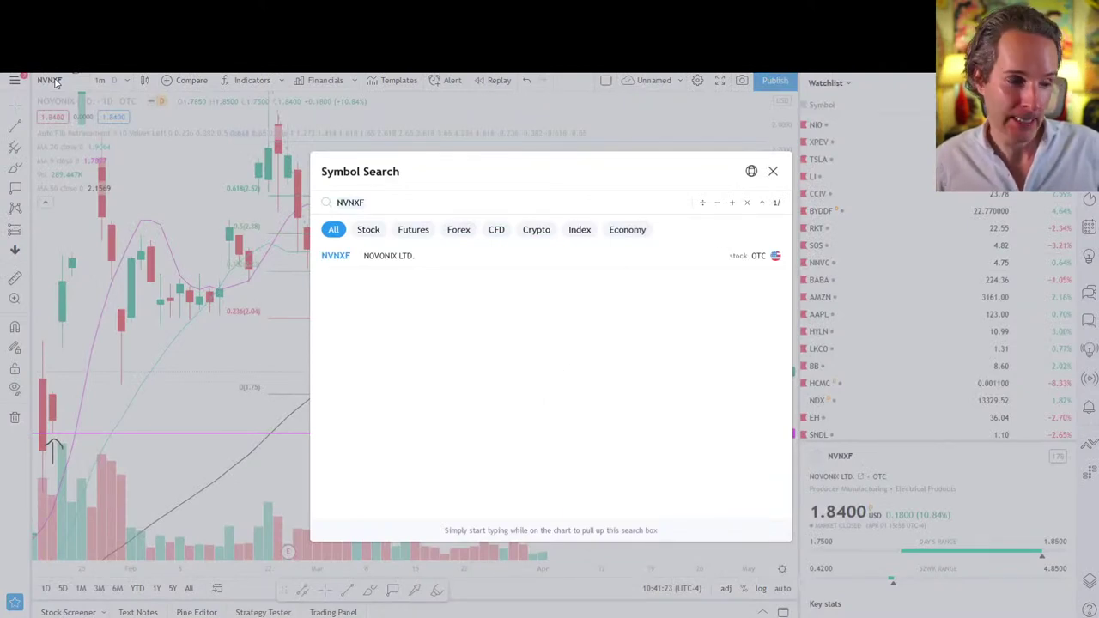
text(TSM)
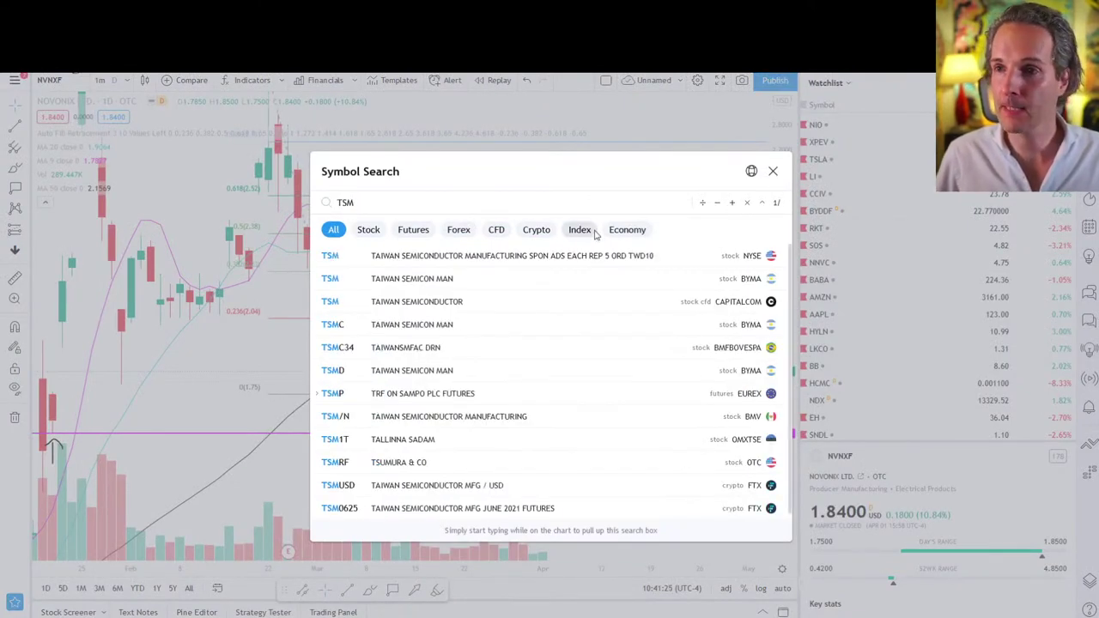
click(587, 260)
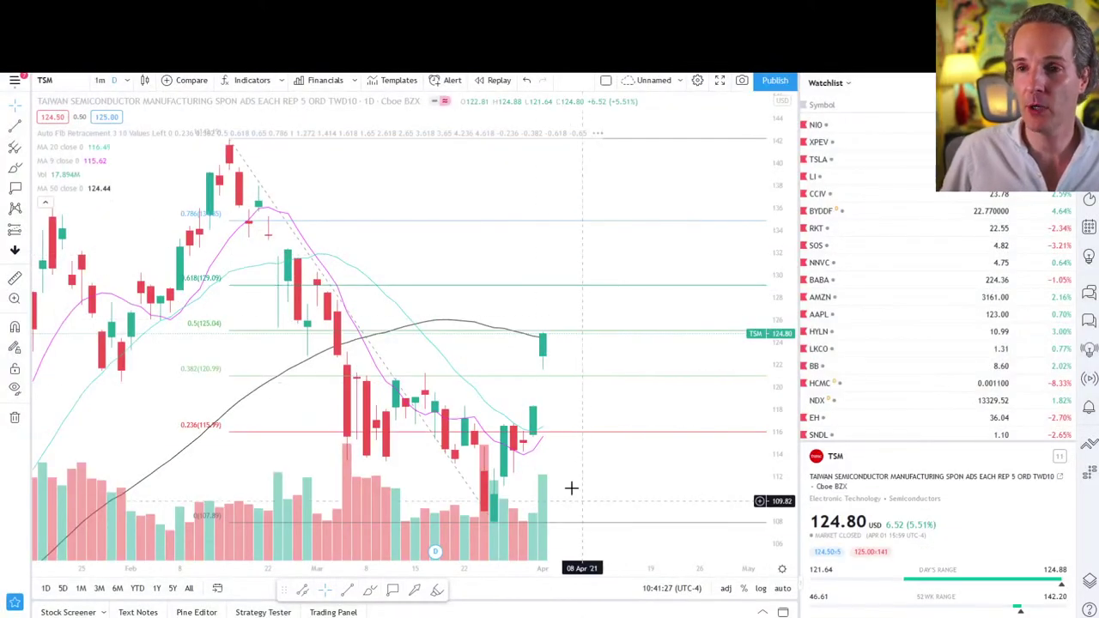
Draw a red arrow from about 129.44 down to TSM's latest candle, where it meets the 50-day moving average
scroll(387, 569, down, 5)
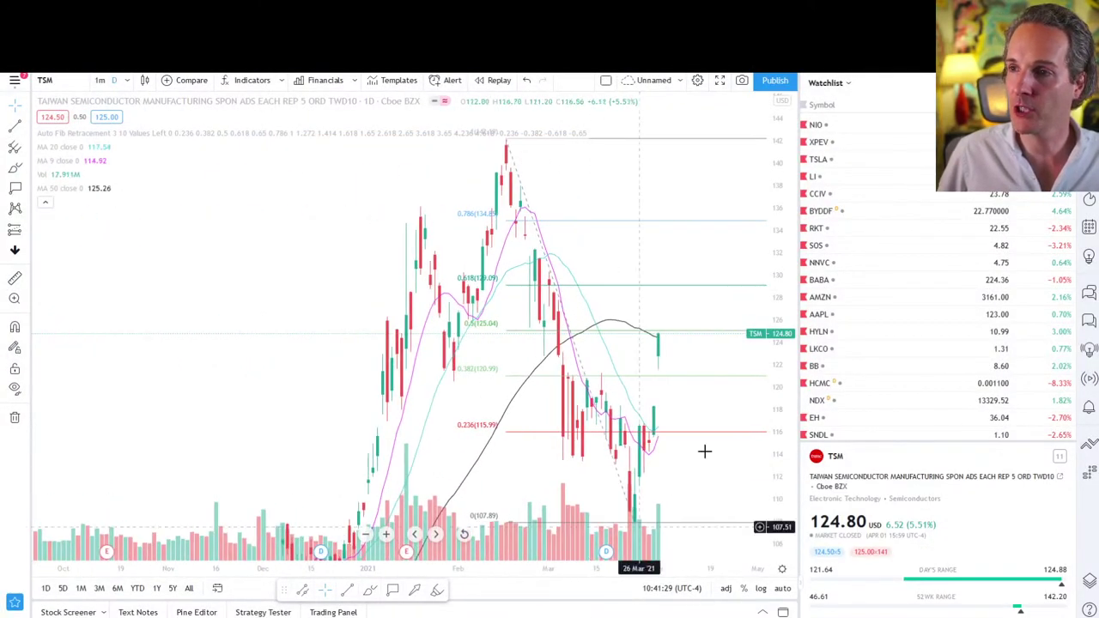
drag(781, 249, 679, 549)
drag(262, 564, 172, 568)
double_click(782, 378)
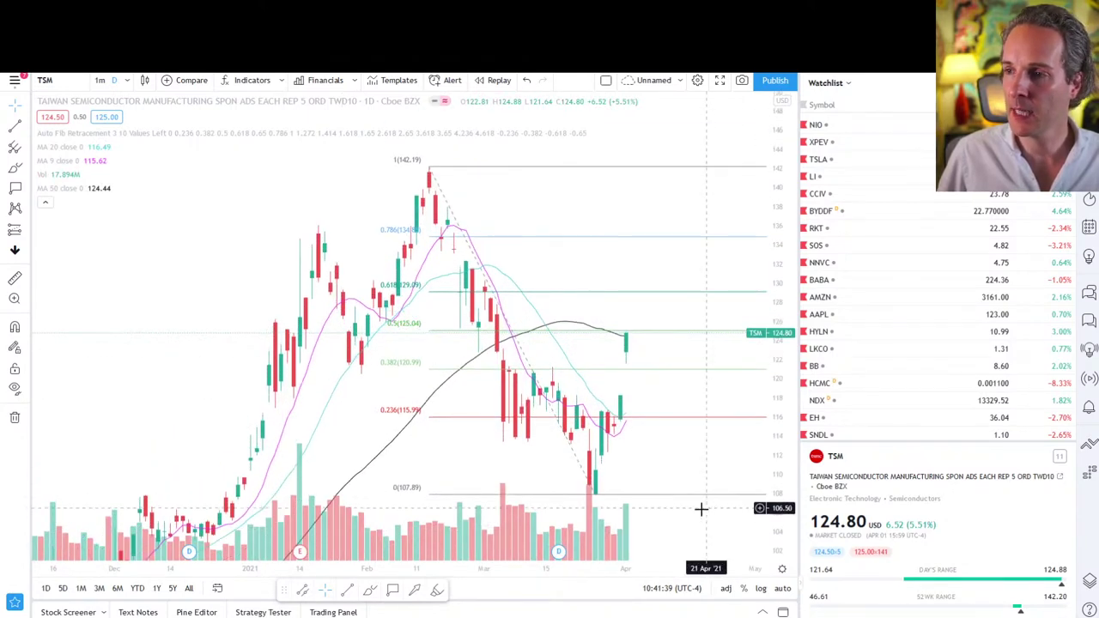
drag(195, 259, 125, 231)
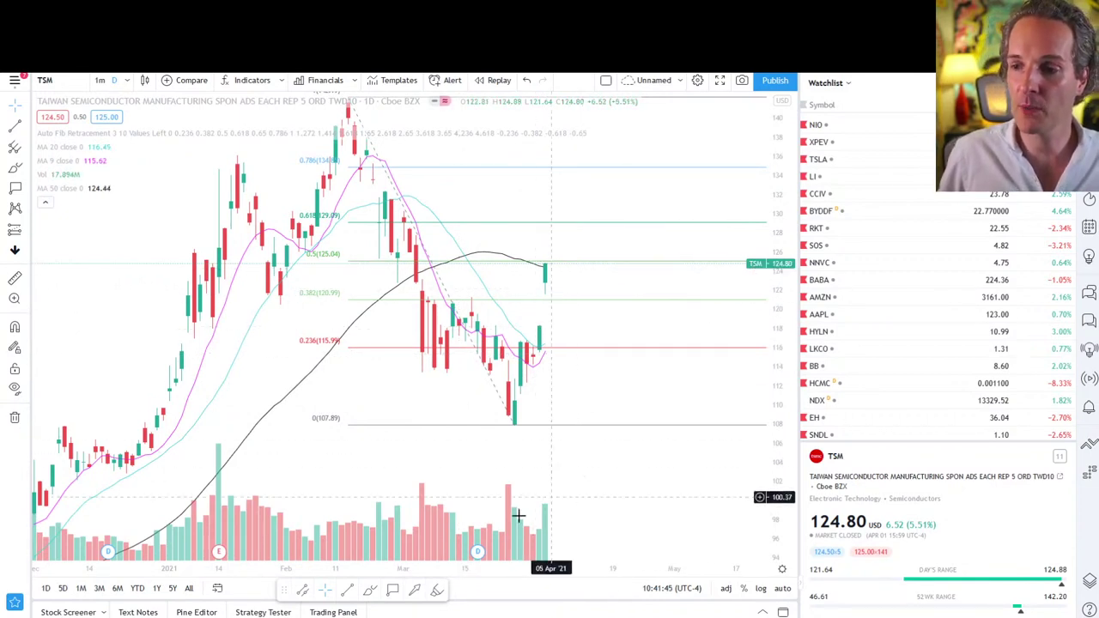
click(414, 591)
click(582, 220)
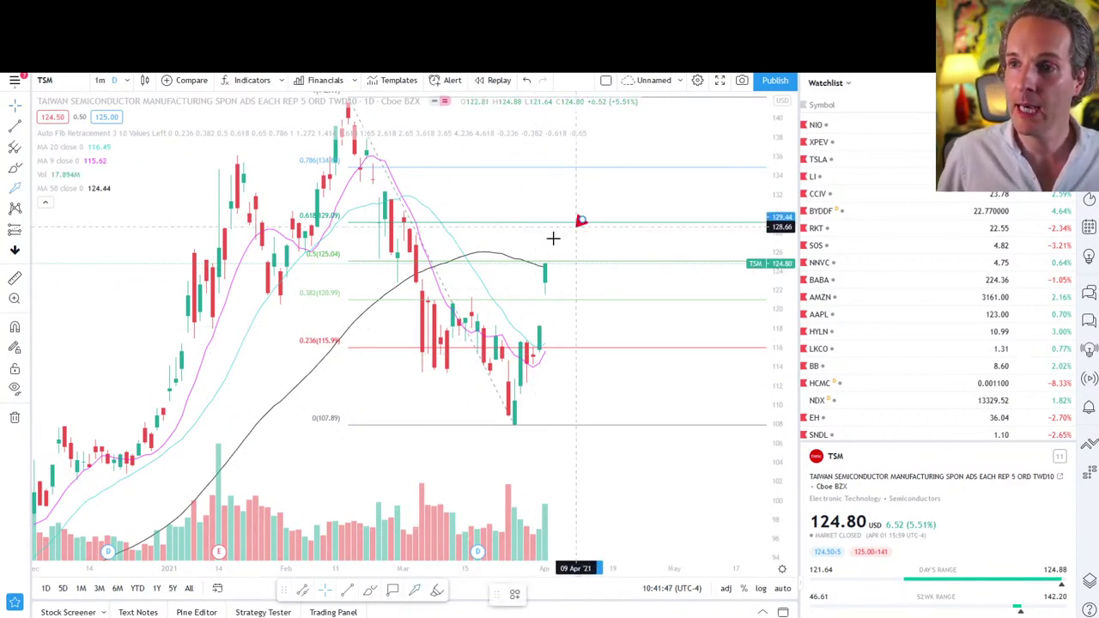
click(543, 257)
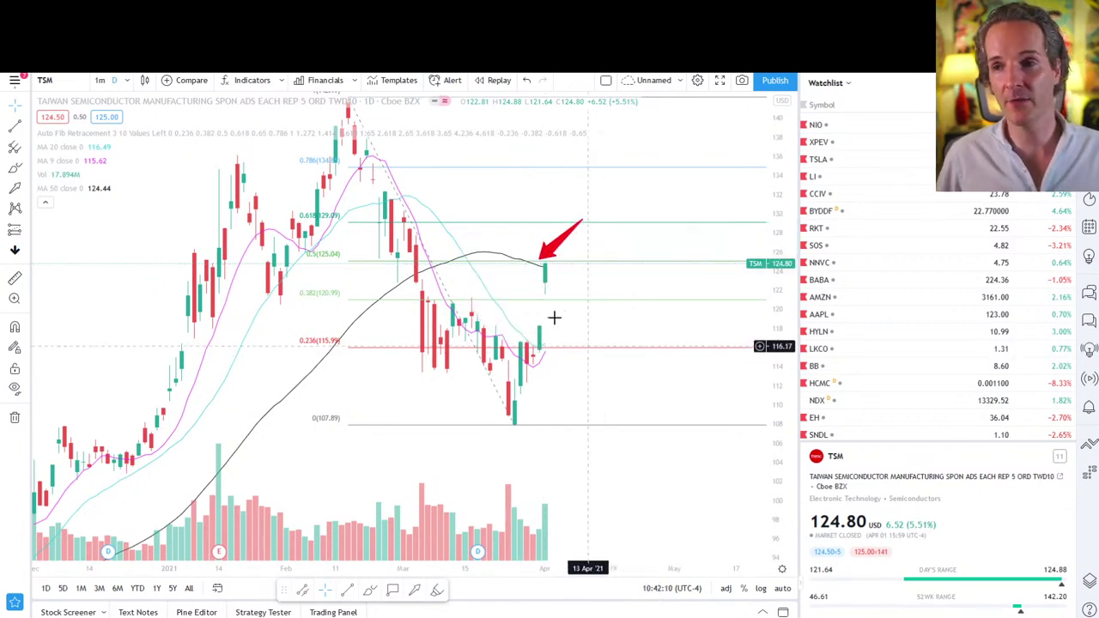
Add the Williams %R indicator below TSM's candles, with the February–April price action in view
click(14, 298)
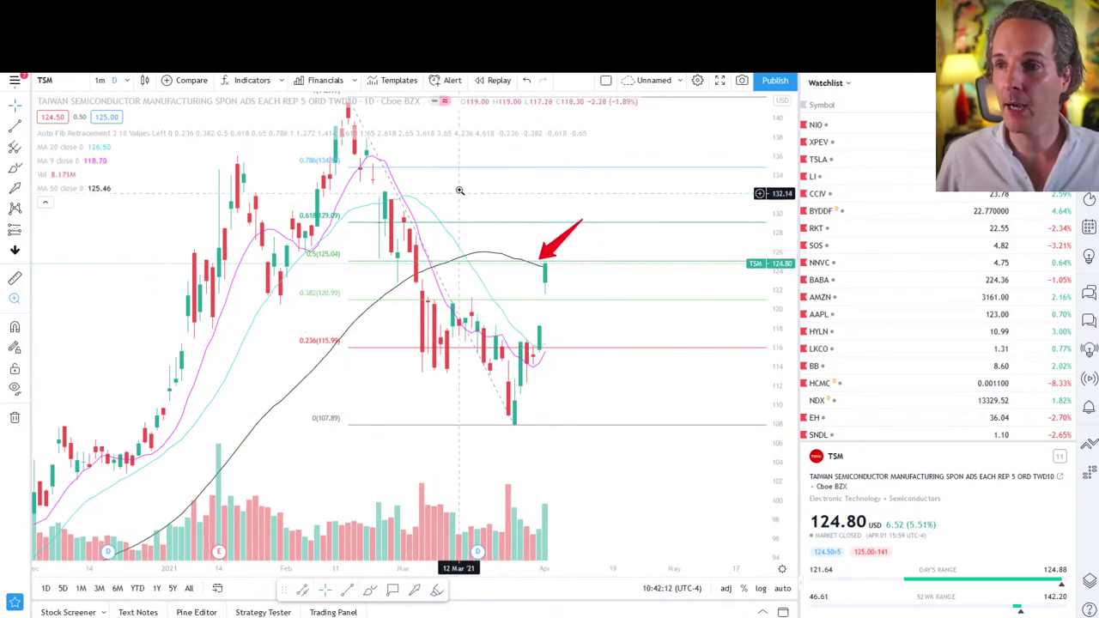
drag(453, 187, 630, 401)
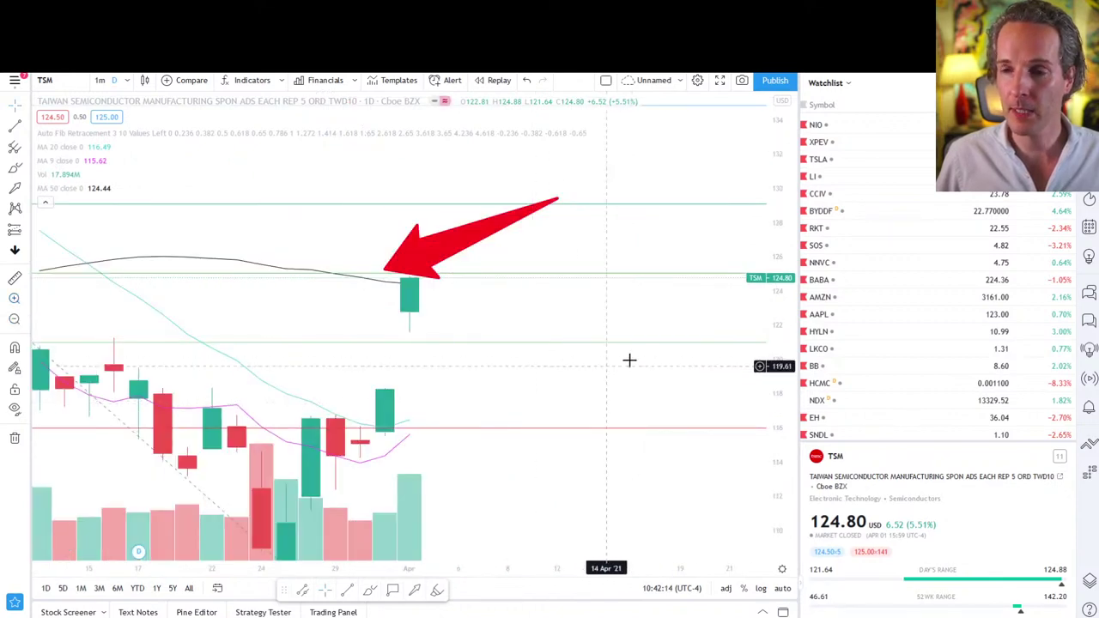
click(282, 80)
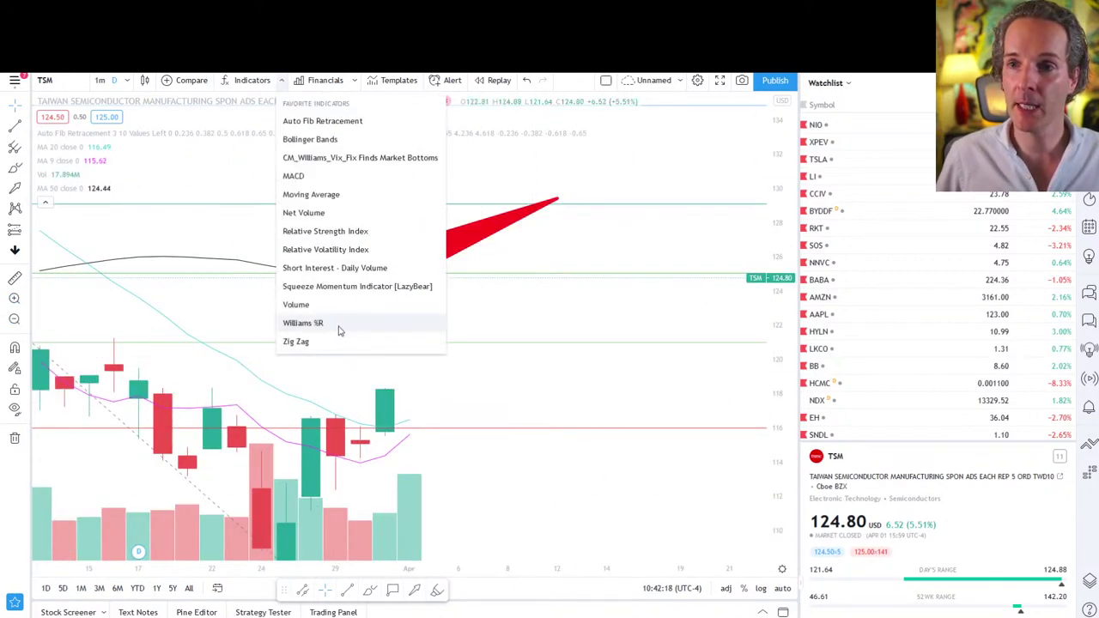
click(340, 324)
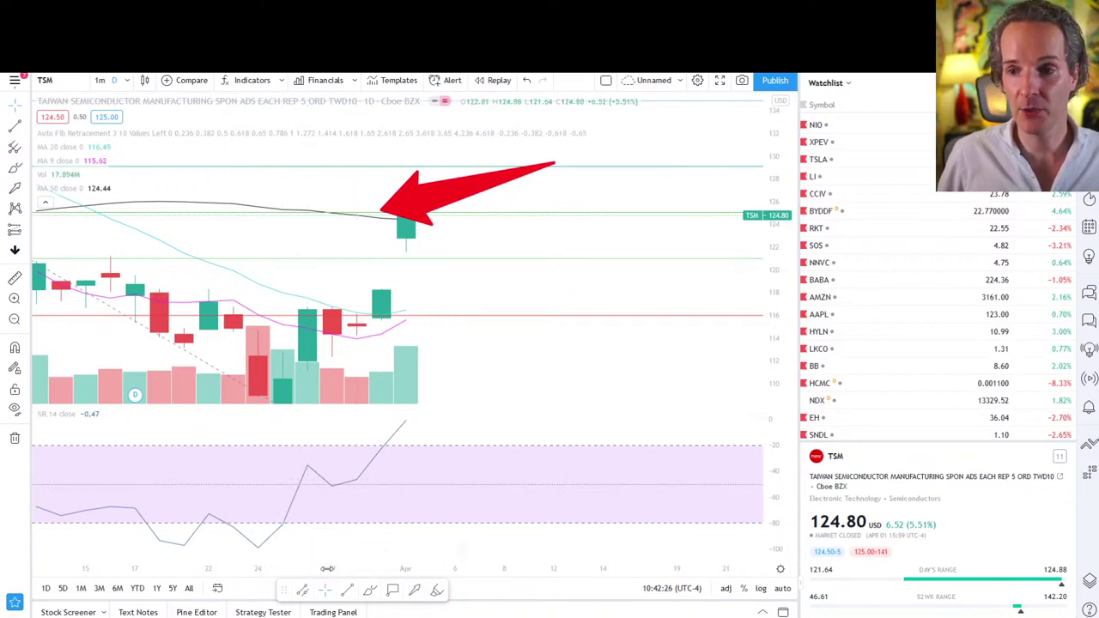
scroll(598, 546, down, 5)
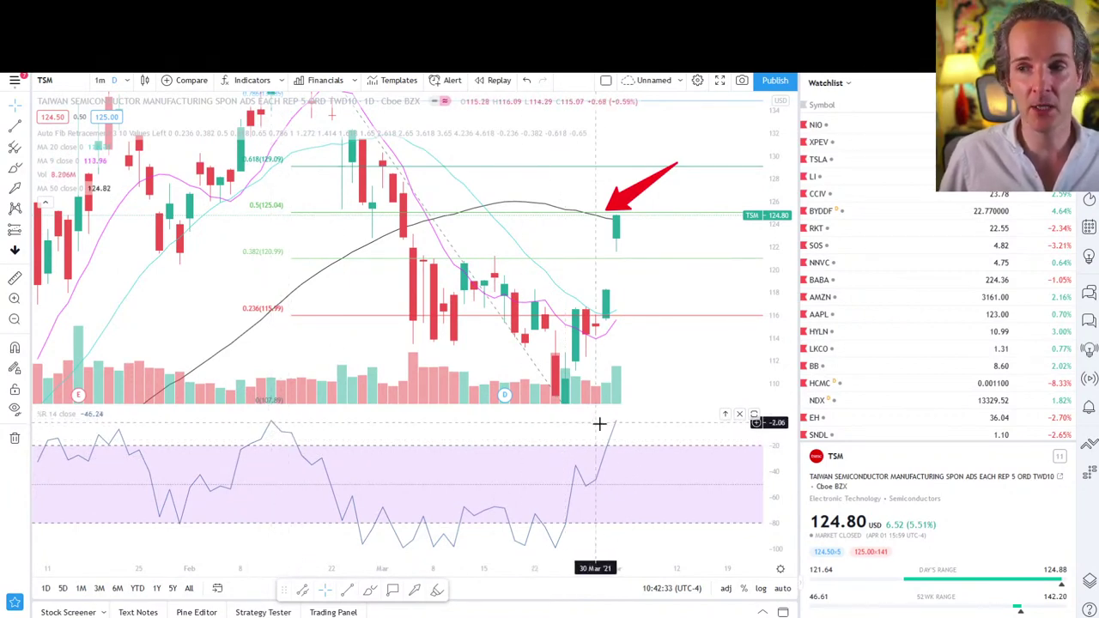
Highlight a projected Williams %R fall in green from its latest peak to about -50, and add a horizontal line at -50.09
click(437, 590)
drag(615, 420, 657, 488)
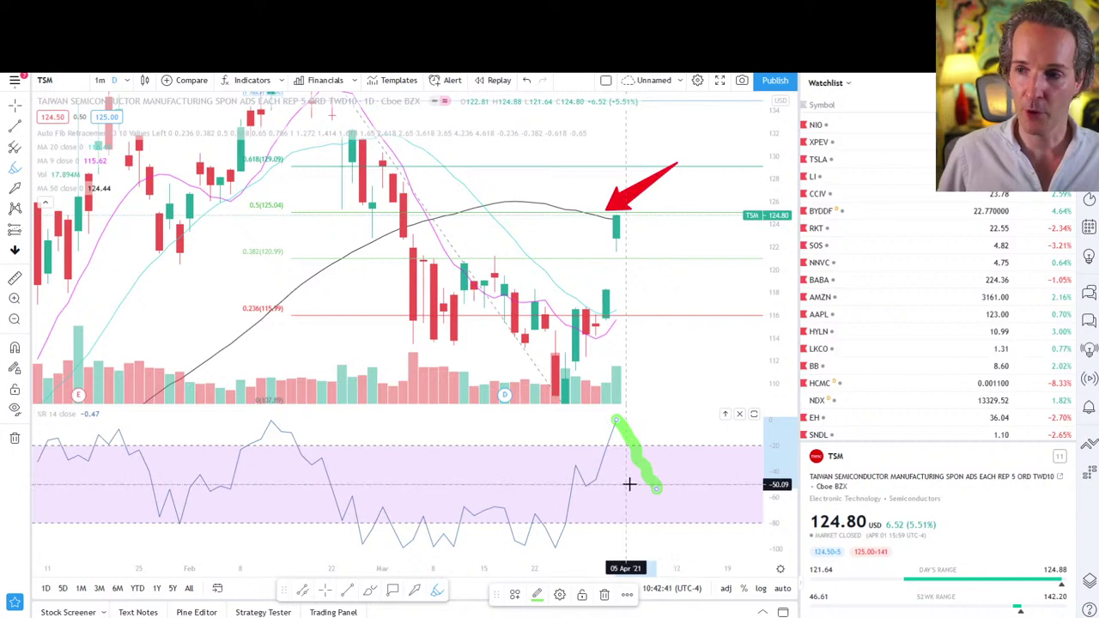
key(alt+h)
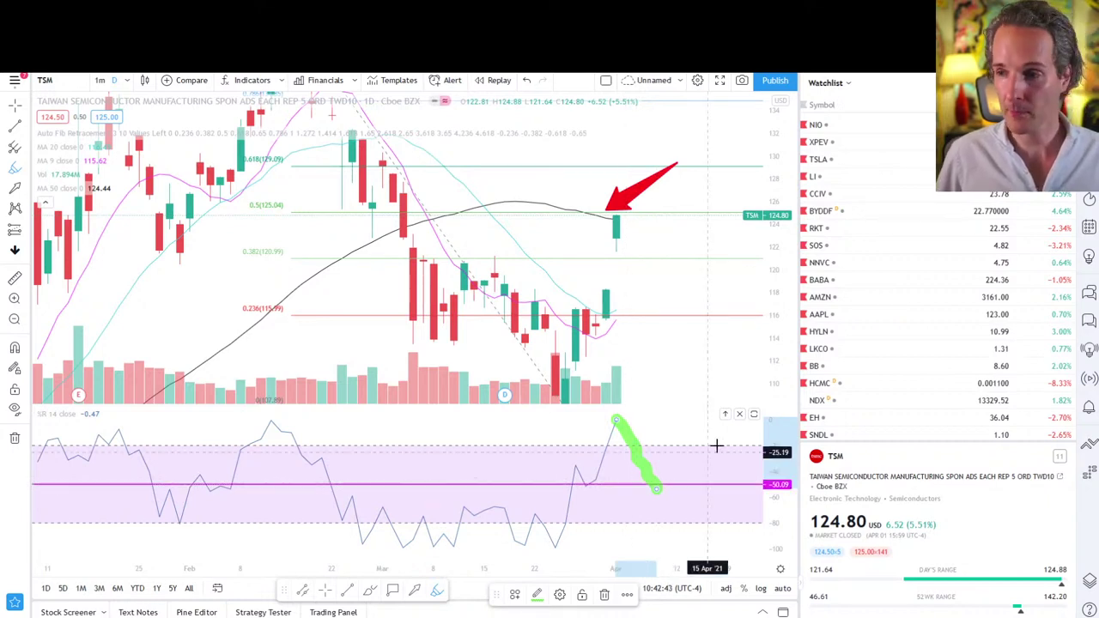
Replace the Williams %R pane with the MACD indicator, and mark 30 Mar '21 with a vertical line
click(739, 414)
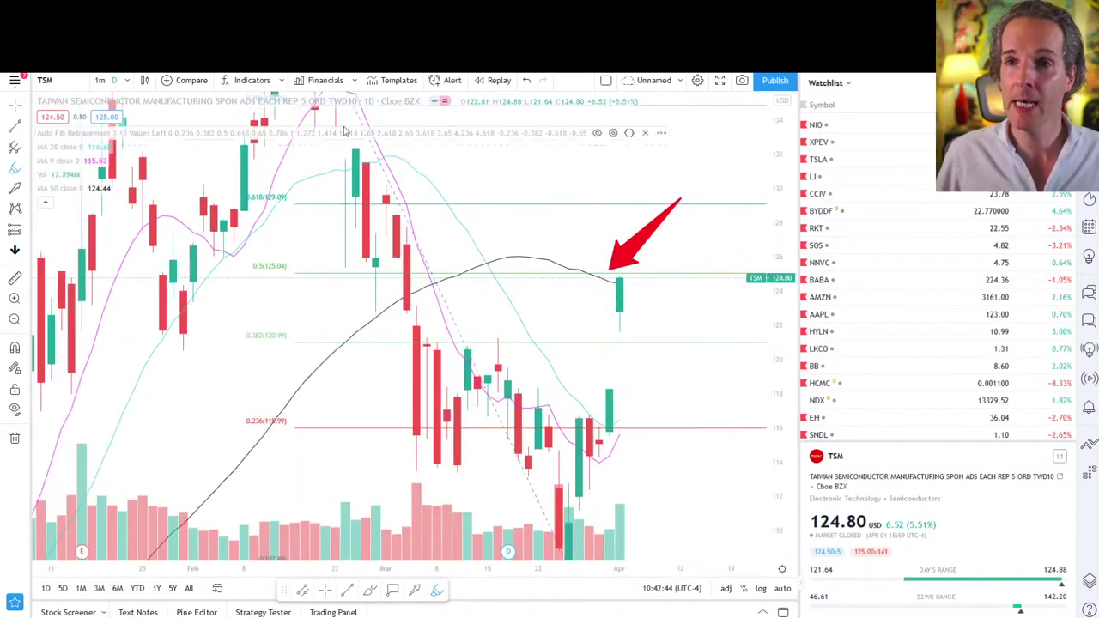
click(281, 80)
click(295, 176)
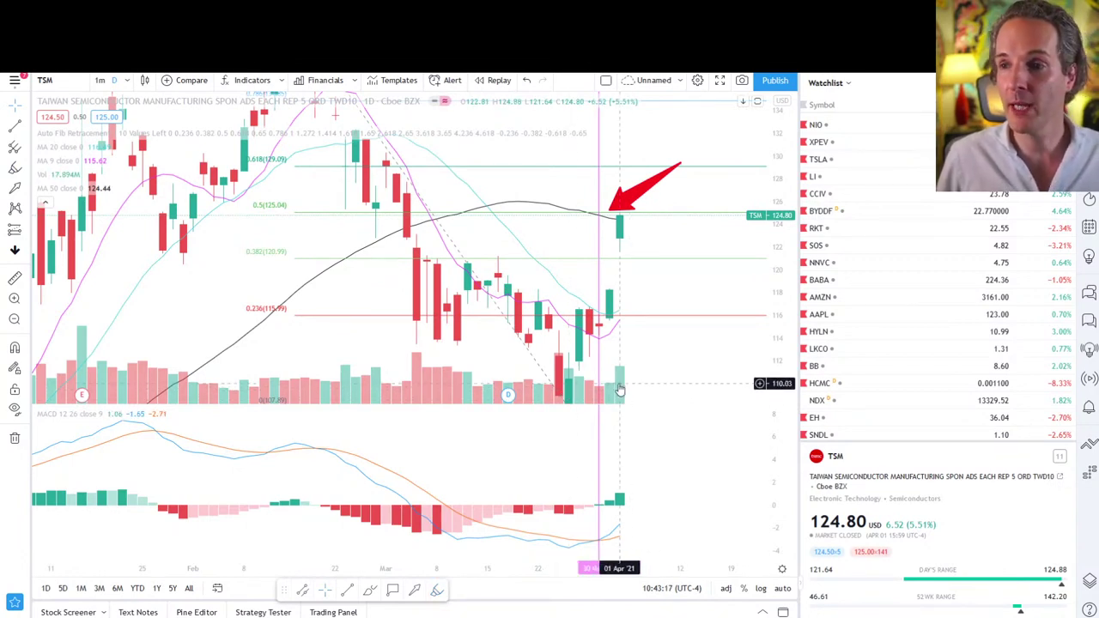
Remove the MACD pane from below TSM's price chart
drag(653, 324, 645, 294)
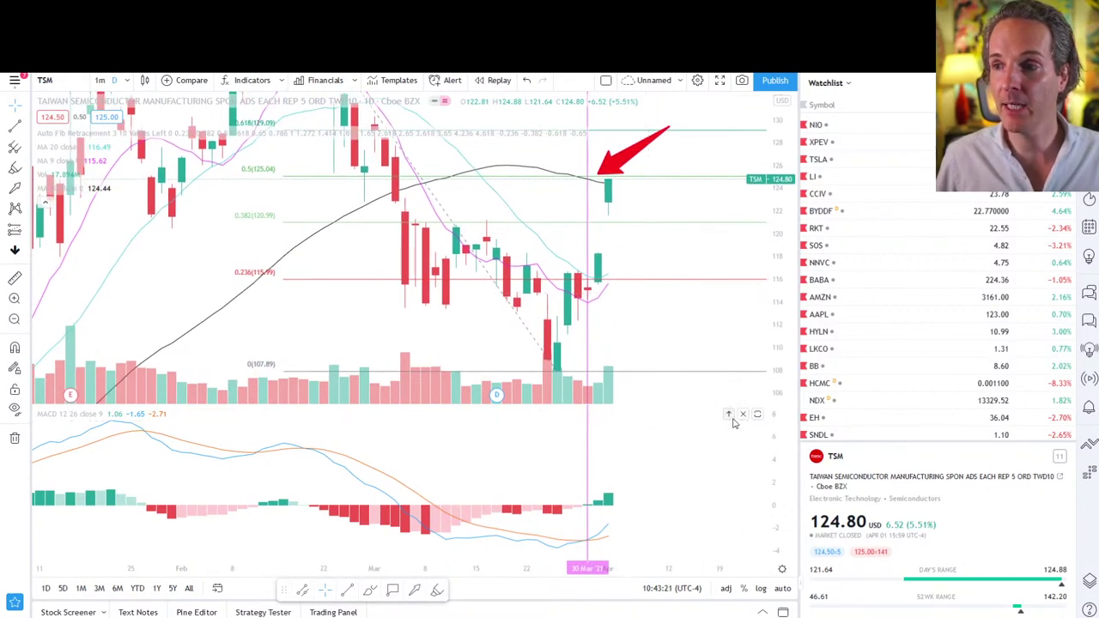
double_click(740, 412)
drag(693, 437, 648, 397)
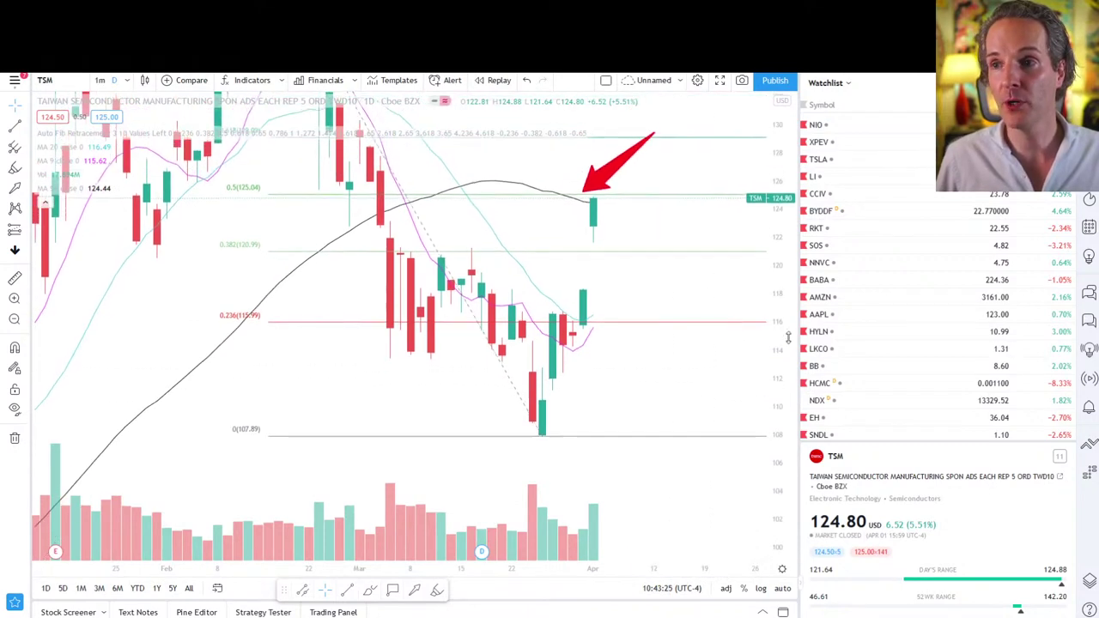
Highlight a green V beside TSM's latest candle, from about 125 down to the 0.382 Fibonacci level and back up
drag(685, 350, 689, 380)
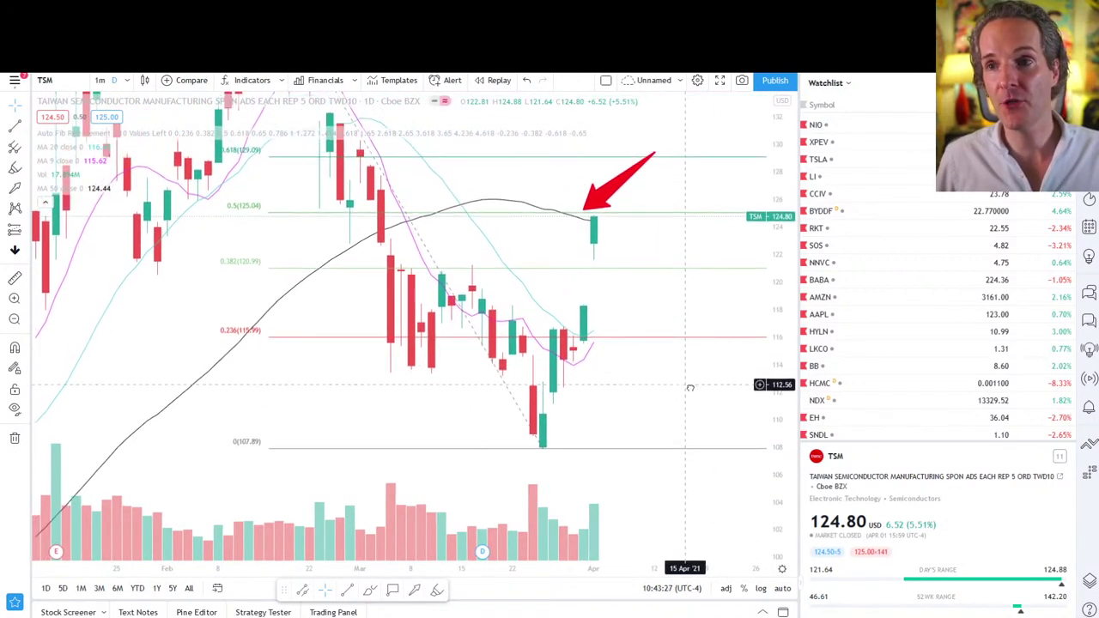
drag(785, 267, 785, 277)
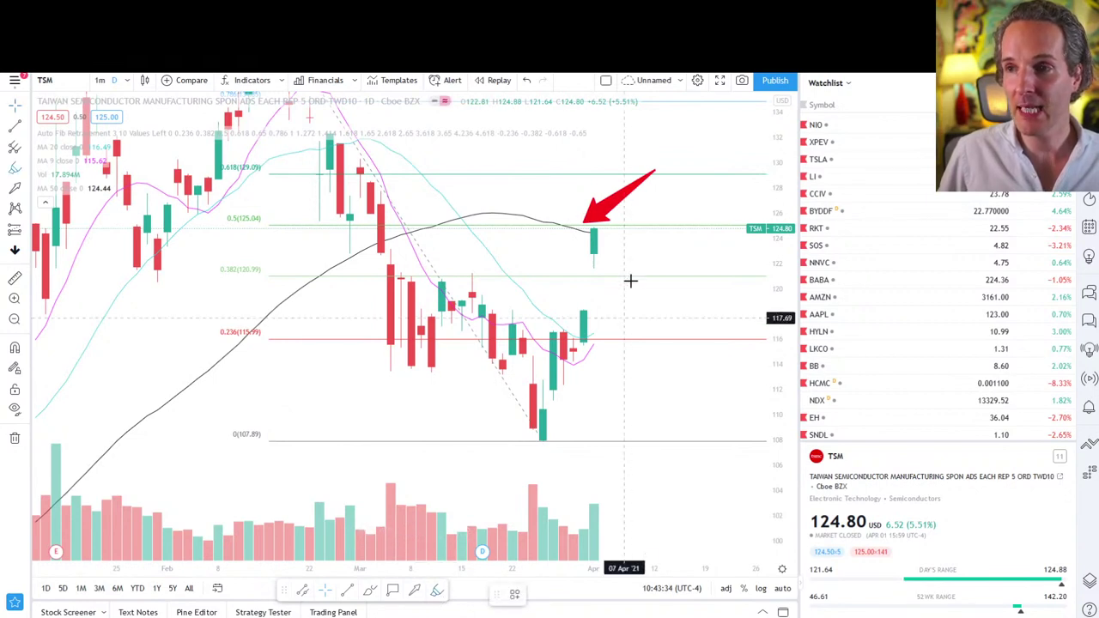
mouse_move(611, 225)
mouse_down()
mouse_move(646, 280)
mouse_move(694, 230)
mouse_up()
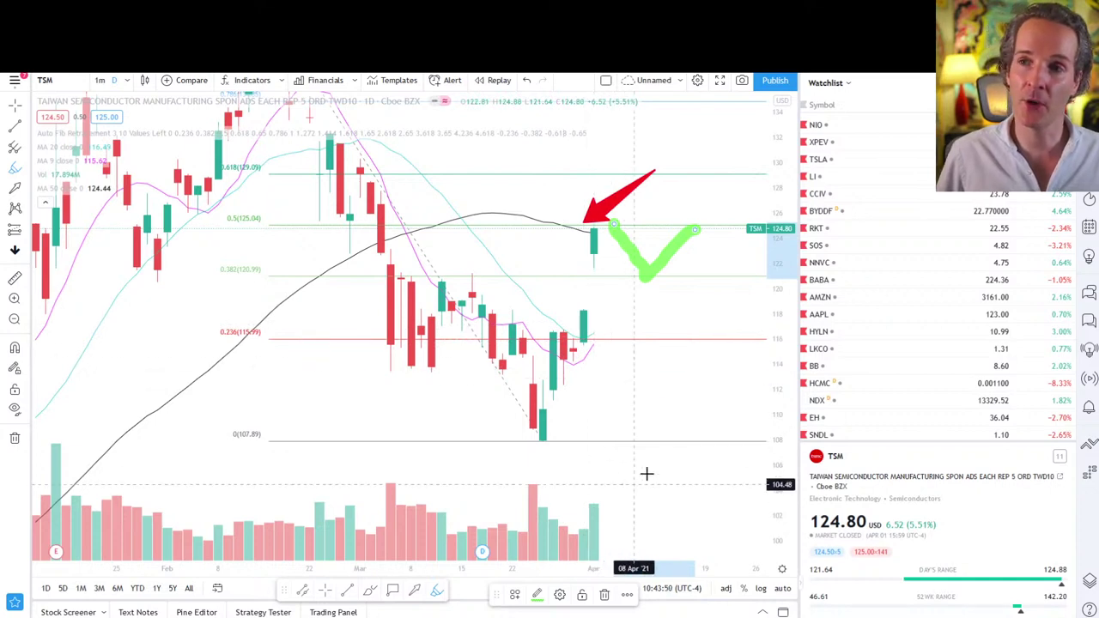
Undo the green V-shaped highlight on TSM and restore the previous price scaling
double_click(780, 213)
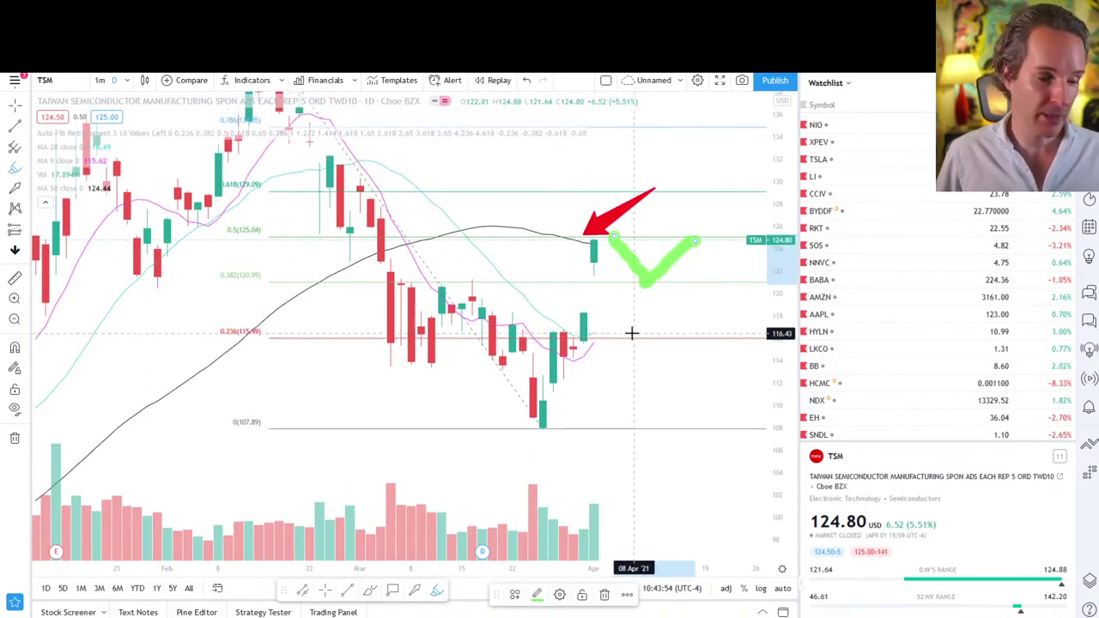
key(ctrl+z)
key(ctrl+z)
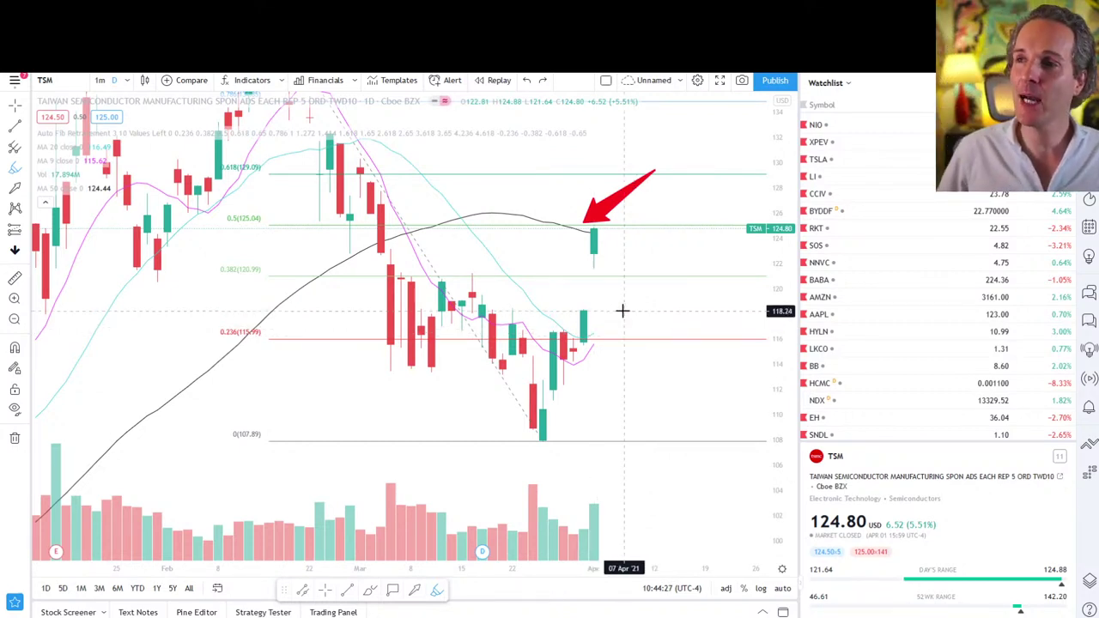
Open a new browser tab and try to load the niocapital.com website
key(ctrl+t)
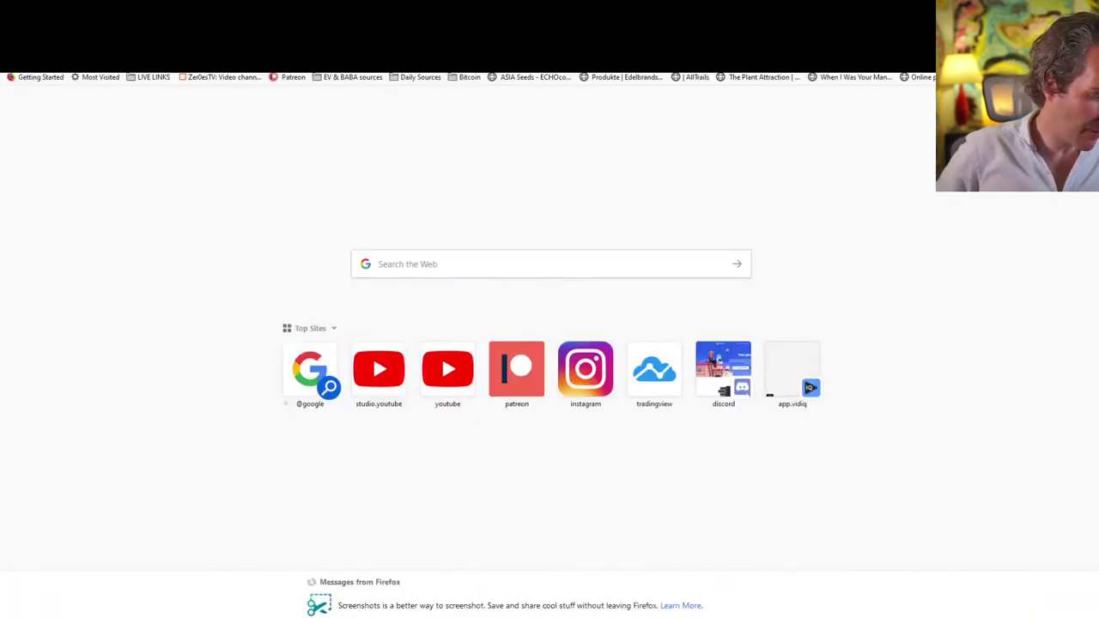
text(niocapital)
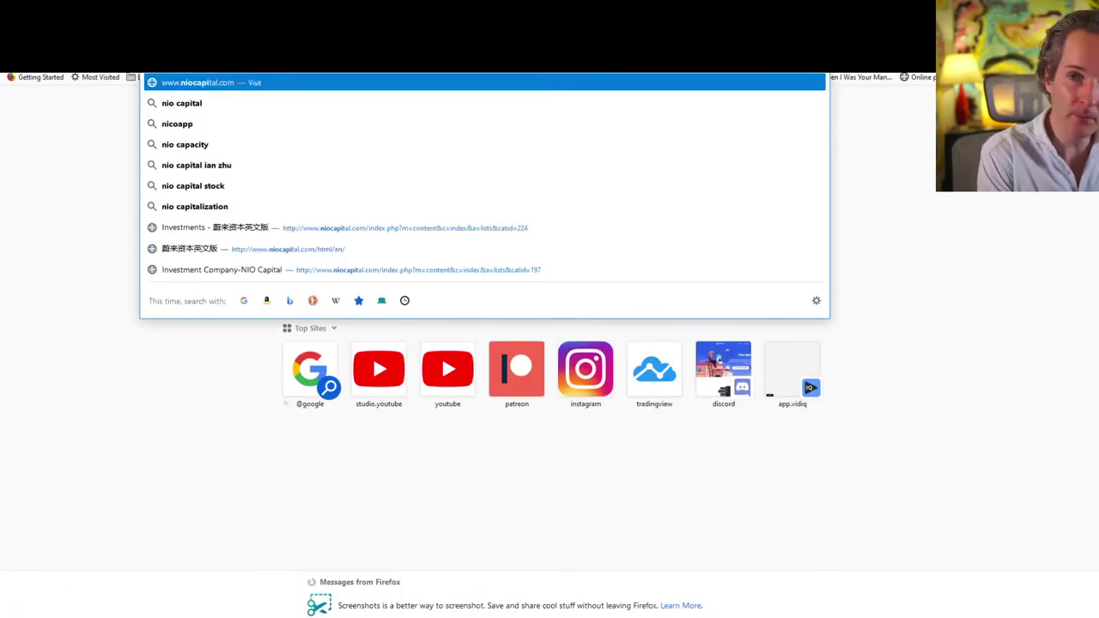
key(Return)
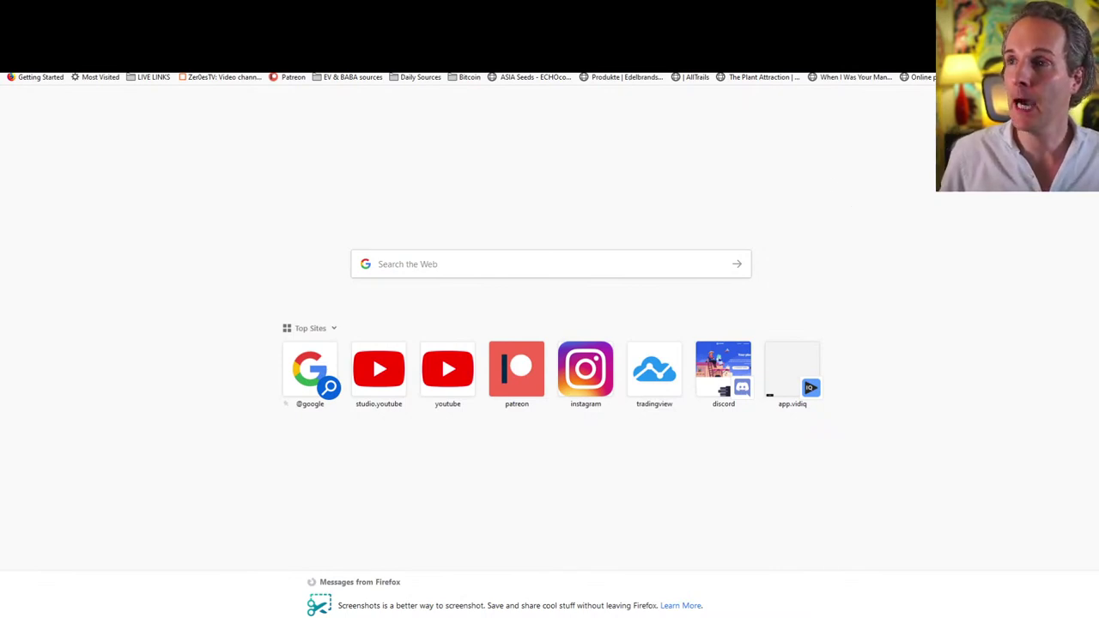
text(niocapital)
key(Return)
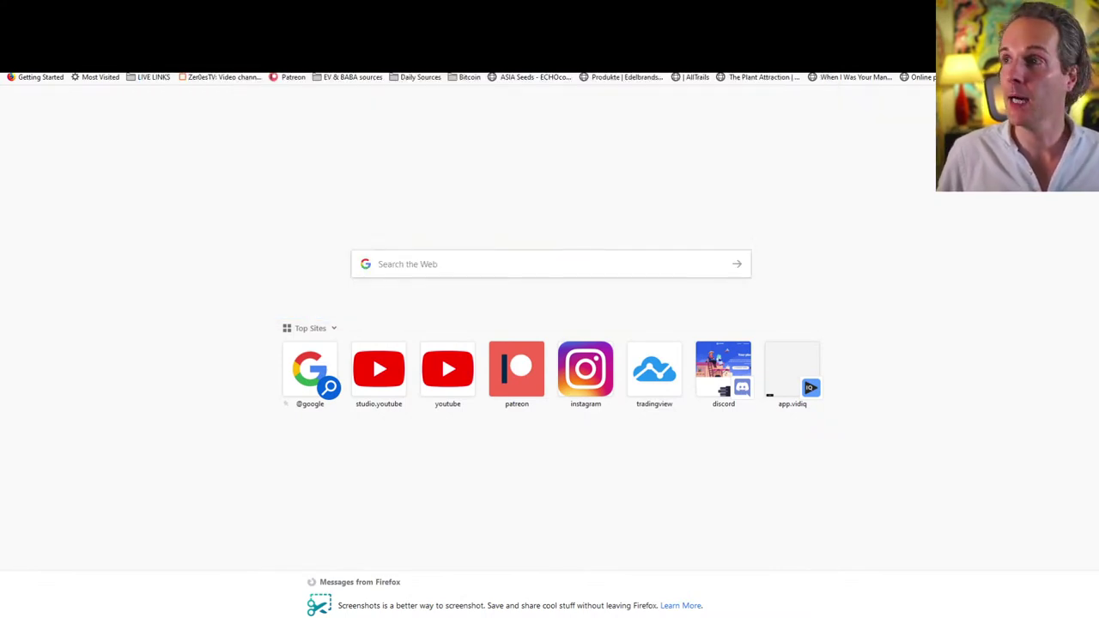
key(Down)
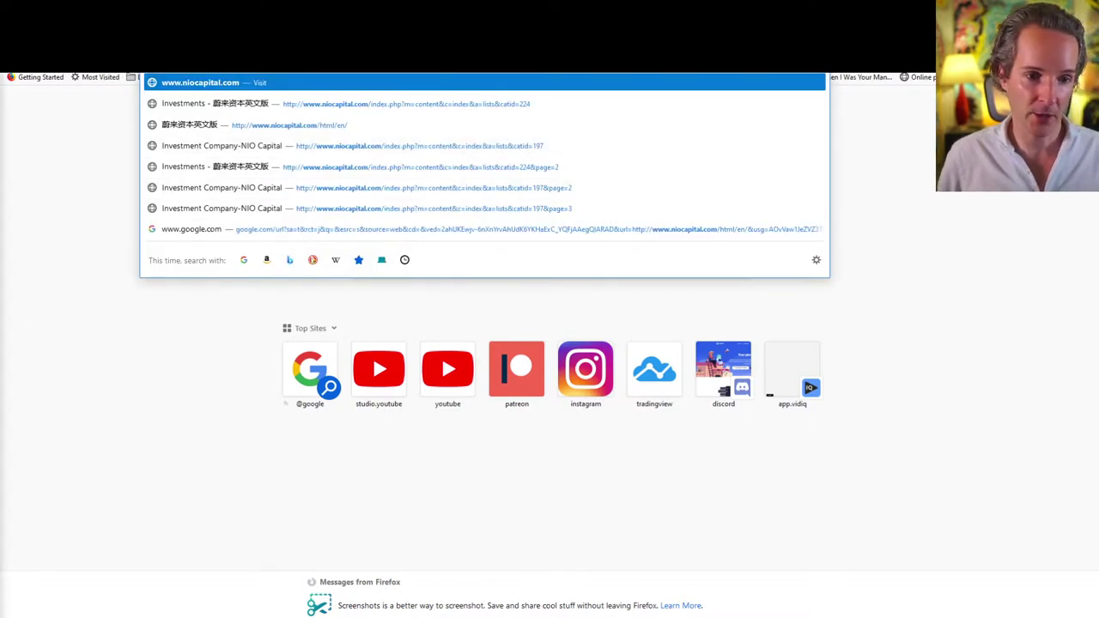
key(Return)
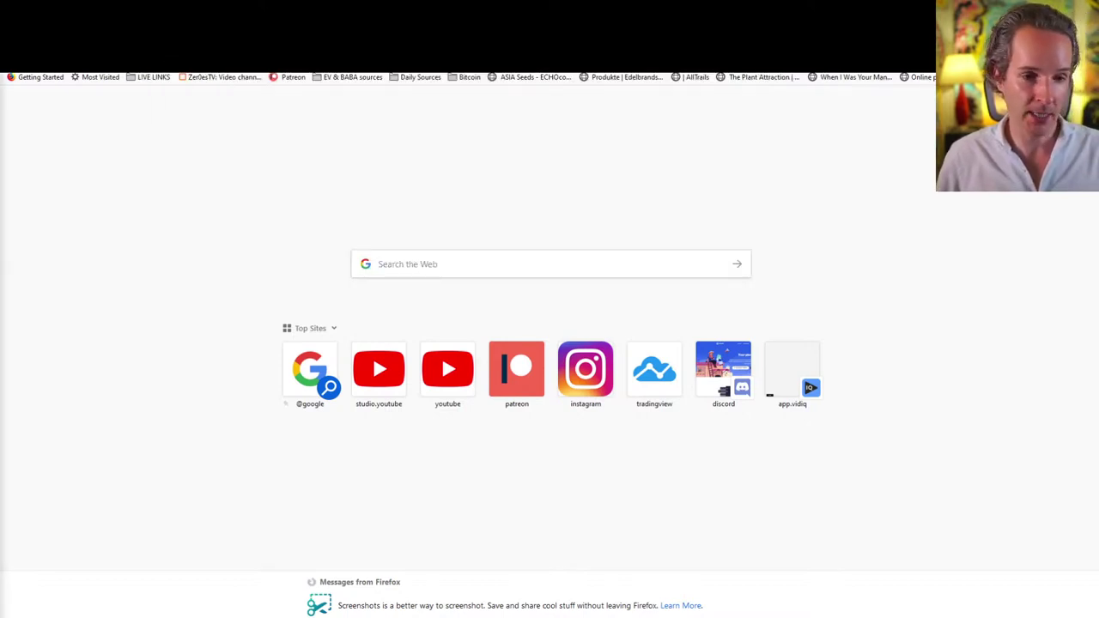
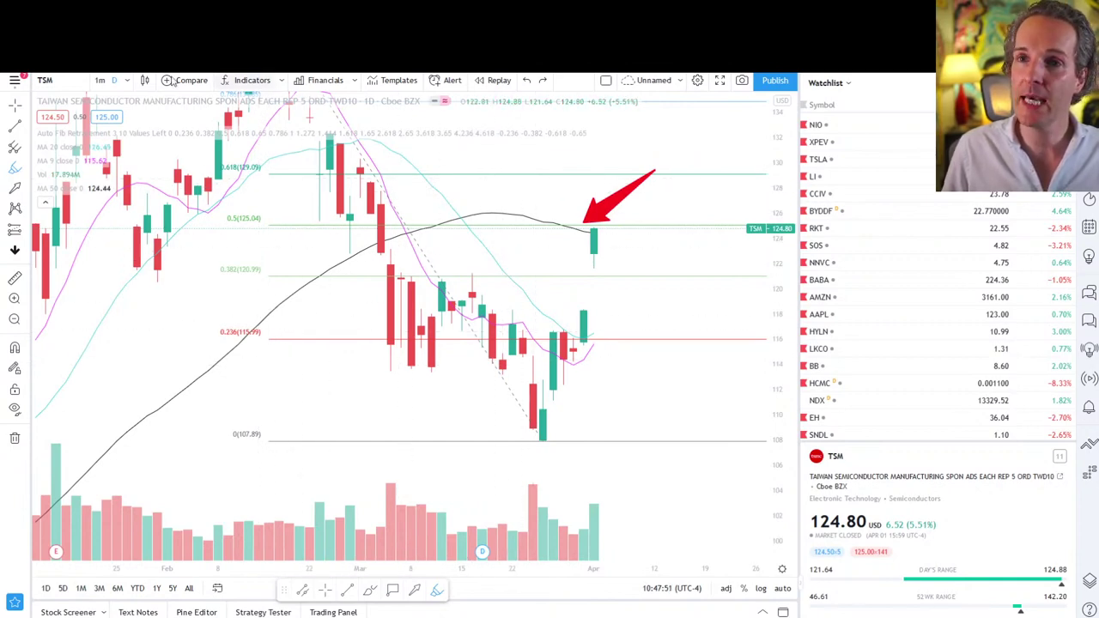
Switch the TradingView chart from TSM to BIDU (Baidu Inc) on NASDAQ and undo the brush stroke made on it
click(61, 81)
text(B)
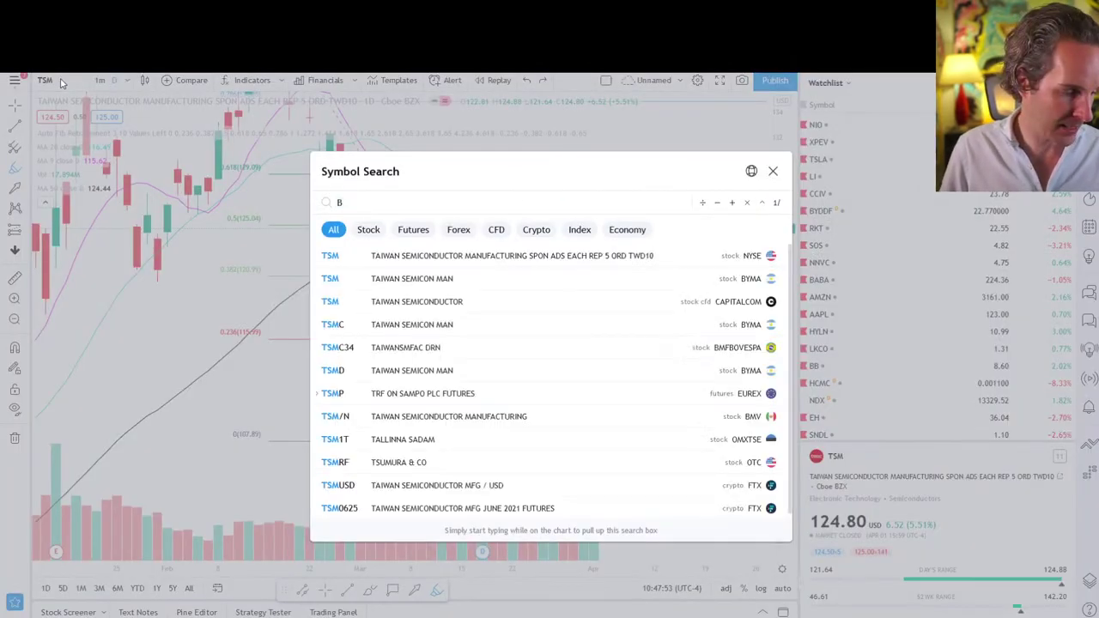
text(IDU)
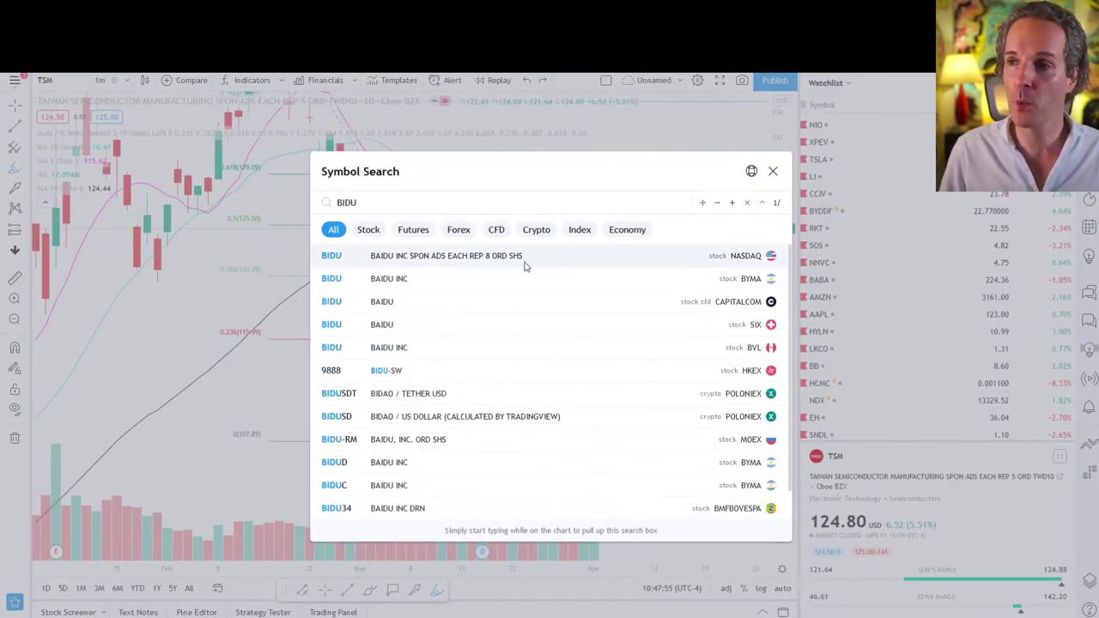
click(558, 263)
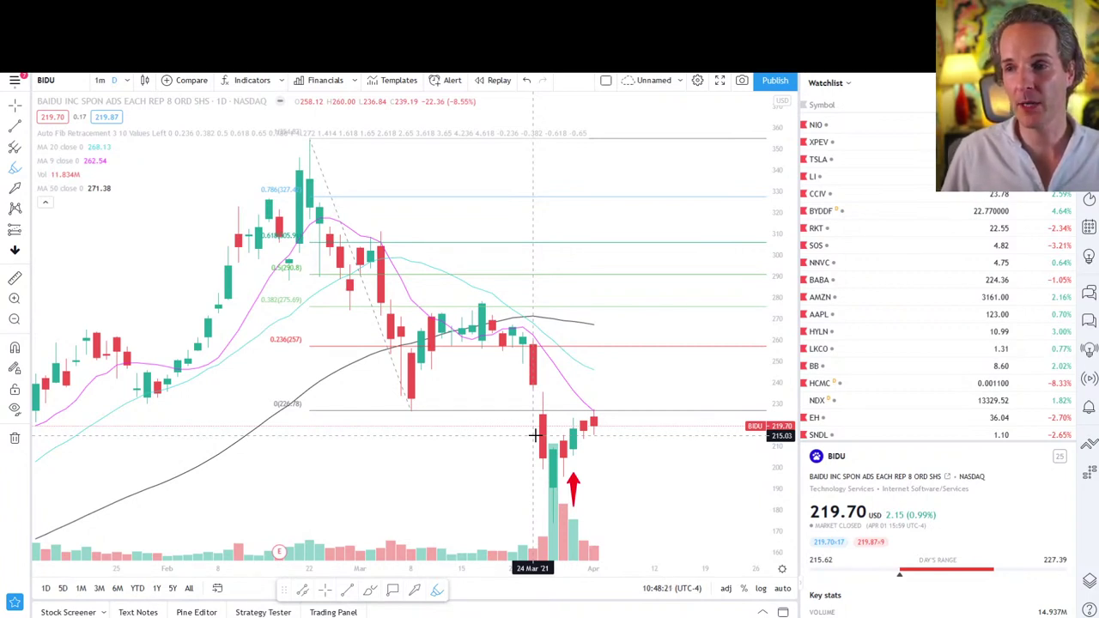
drag(481, 456, 465, 399)
key(ctrl+z)
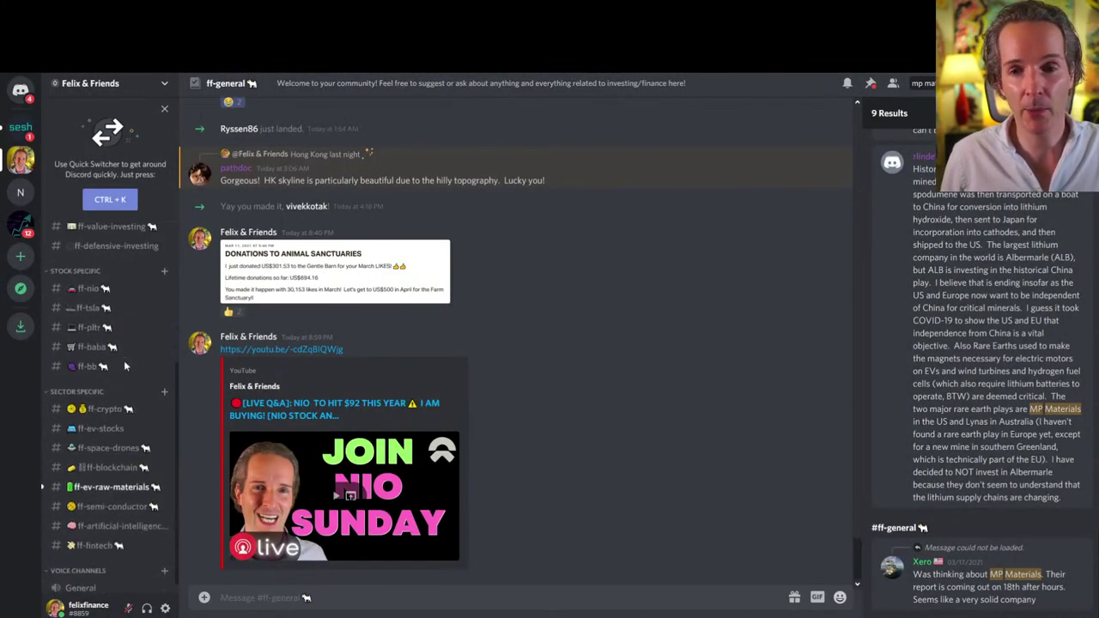
Switch to the Discord community and read back through the ff-artificial-intelligence channel's messages on Baidu, Nvidia and LKCO
scroll(124, 366, down, 1)
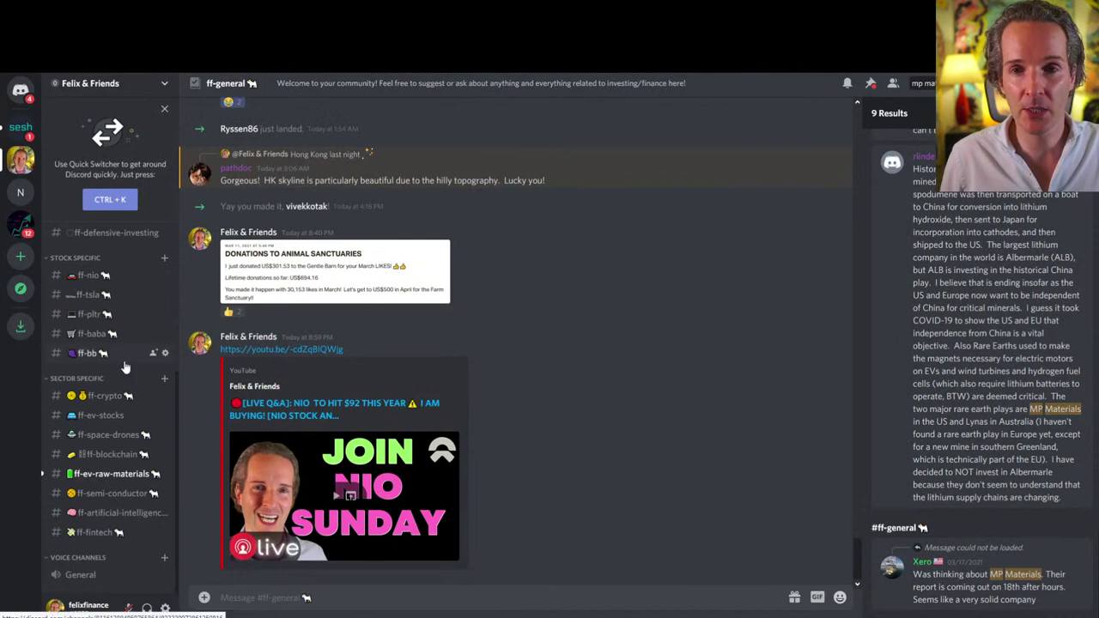
click(131, 515)
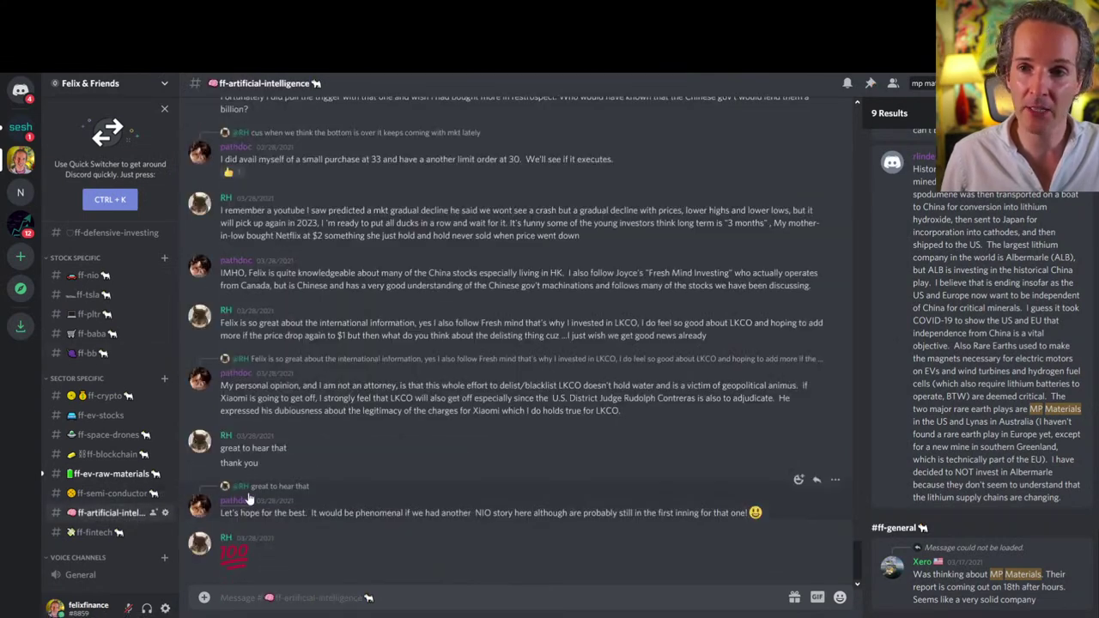
scroll(337, 434, up, 10)
scroll(344, 460, up, 10)
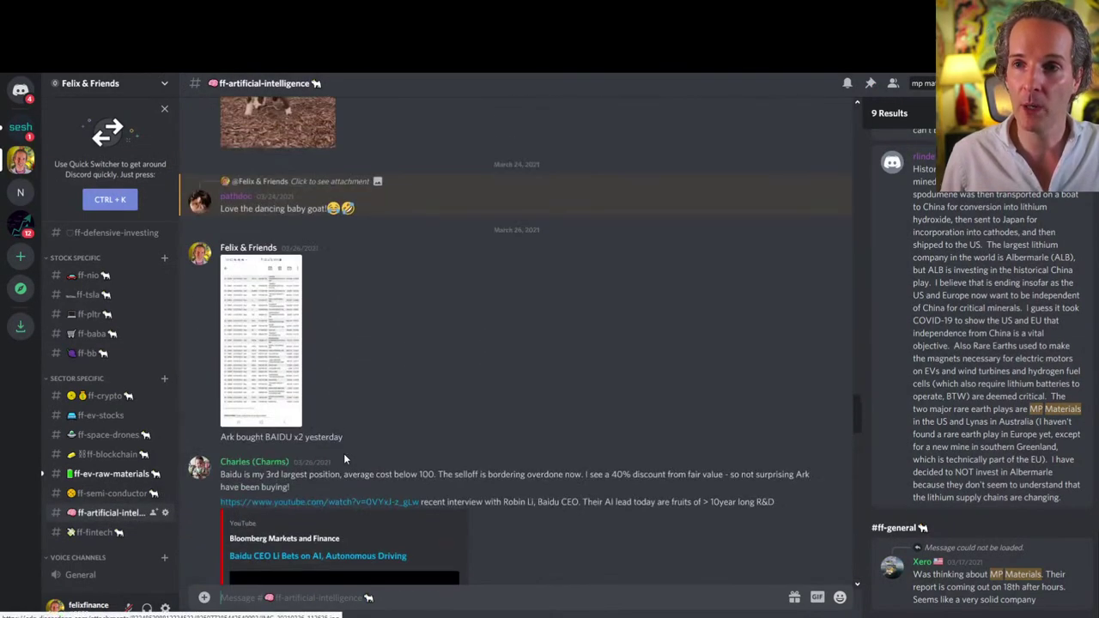
scroll(346, 460, up, 10)
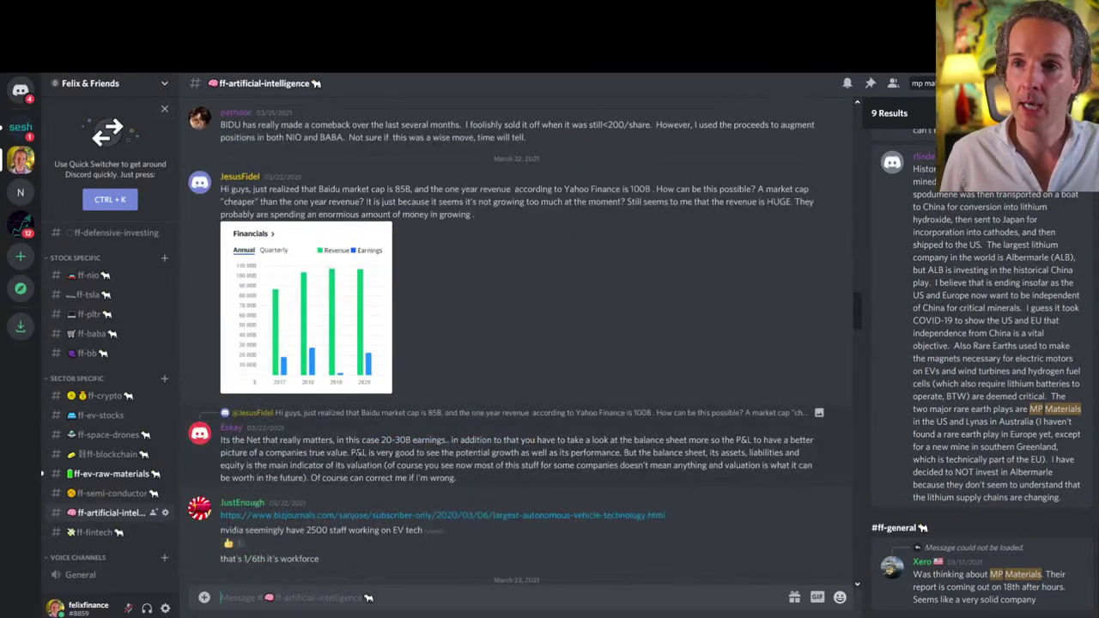
scroll(356, 454, up, 15)
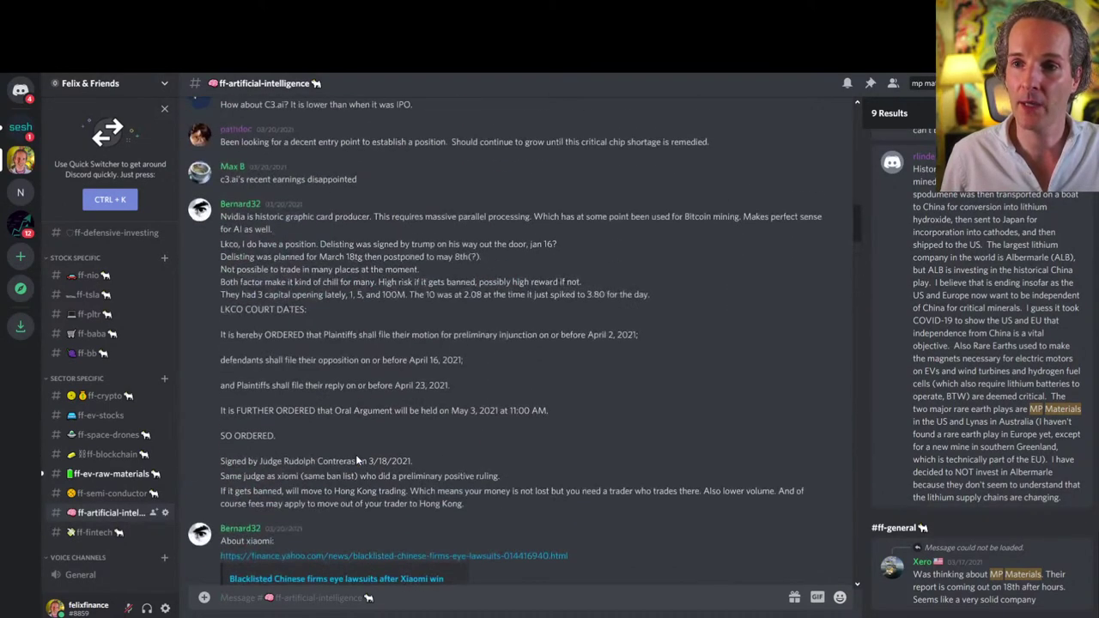
scroll(356, 455, up, 15)
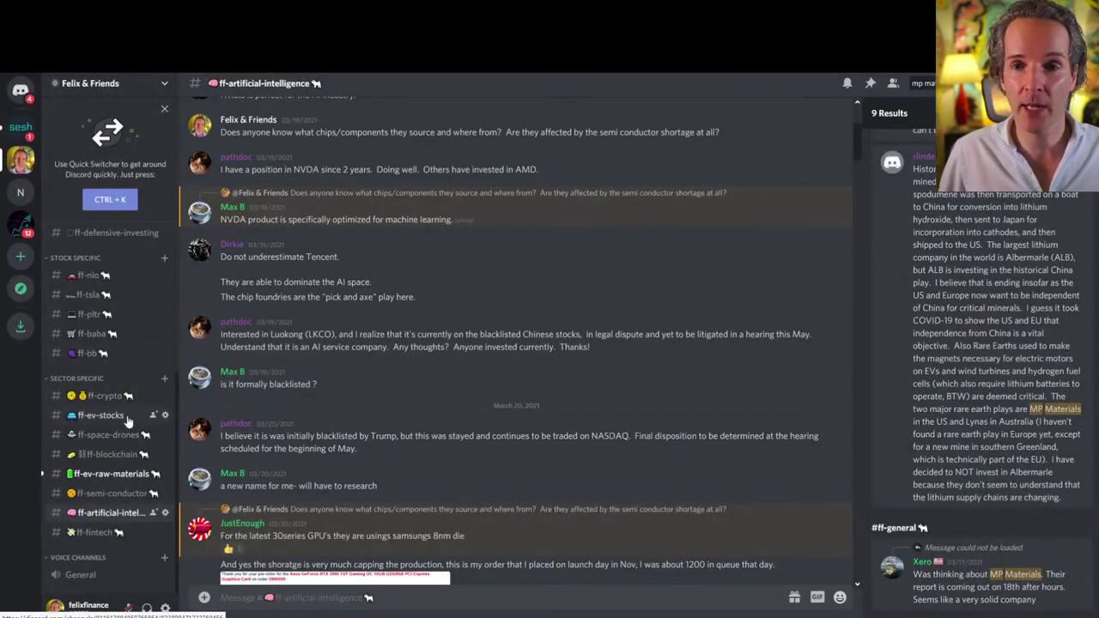
Open the ff-space-drones channel and examine both enlarged screenshots of ARK's daily trade information
click(155, 438)
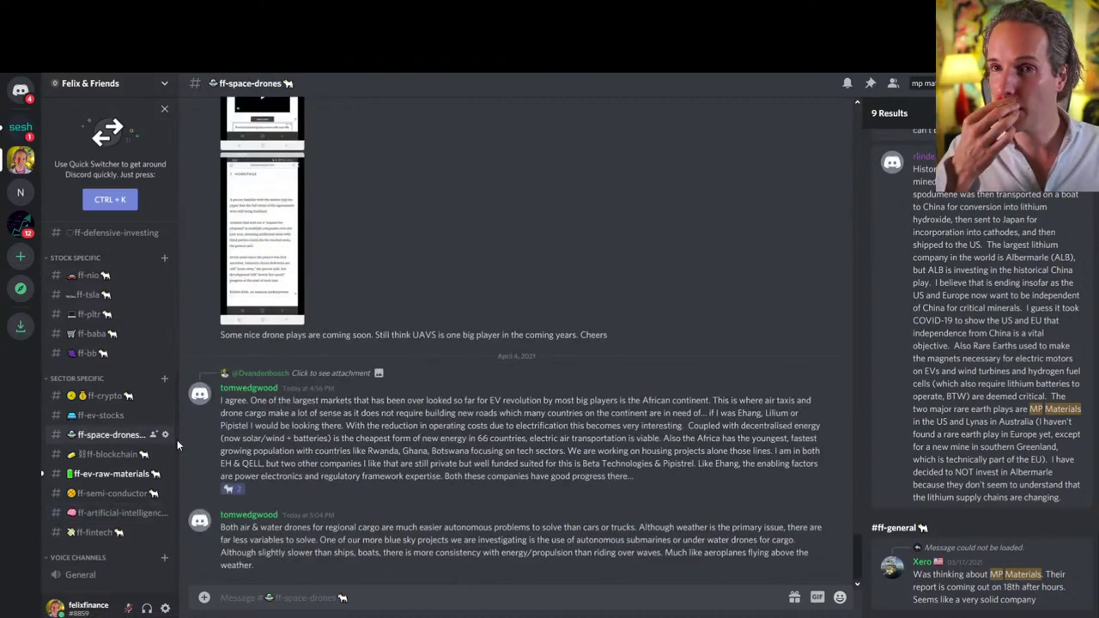
scroll(292, 412, up, 10)
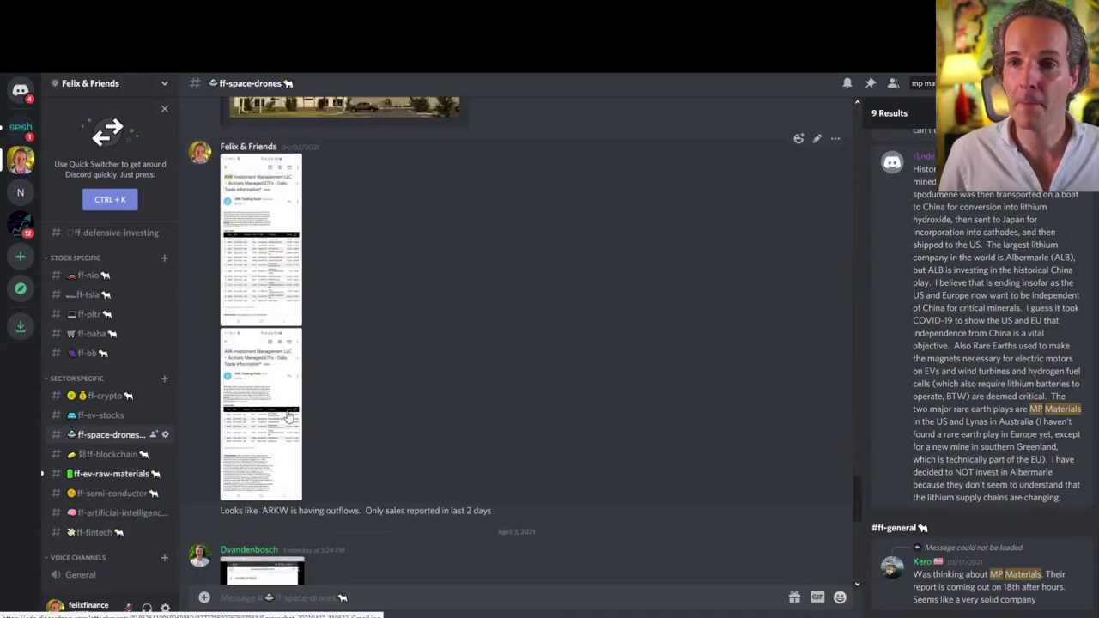
click(249, 284)
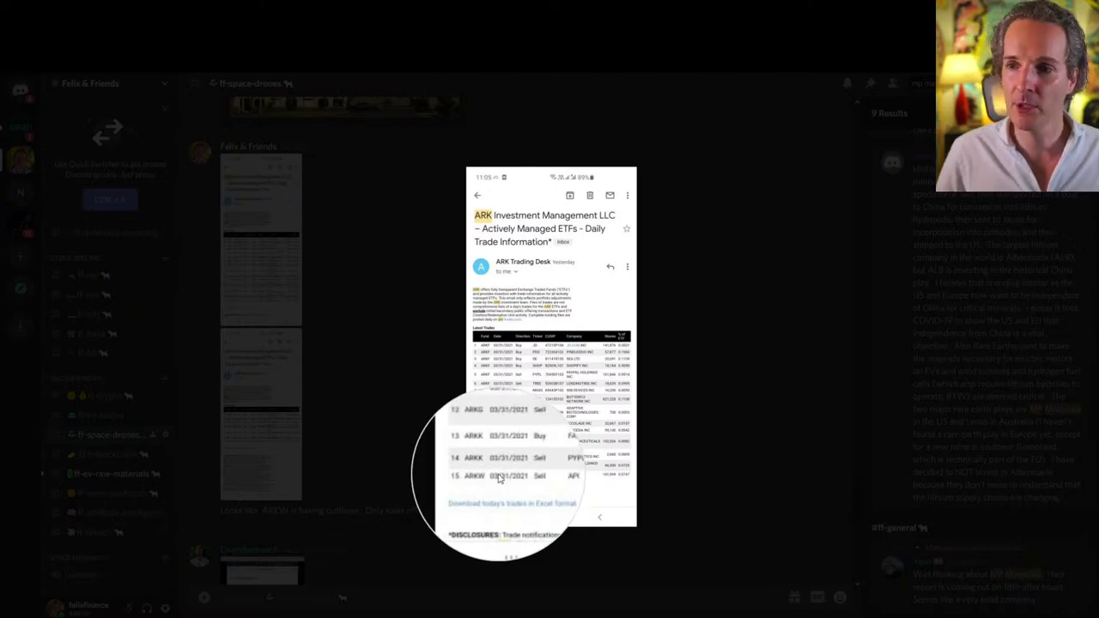
key(Escape)
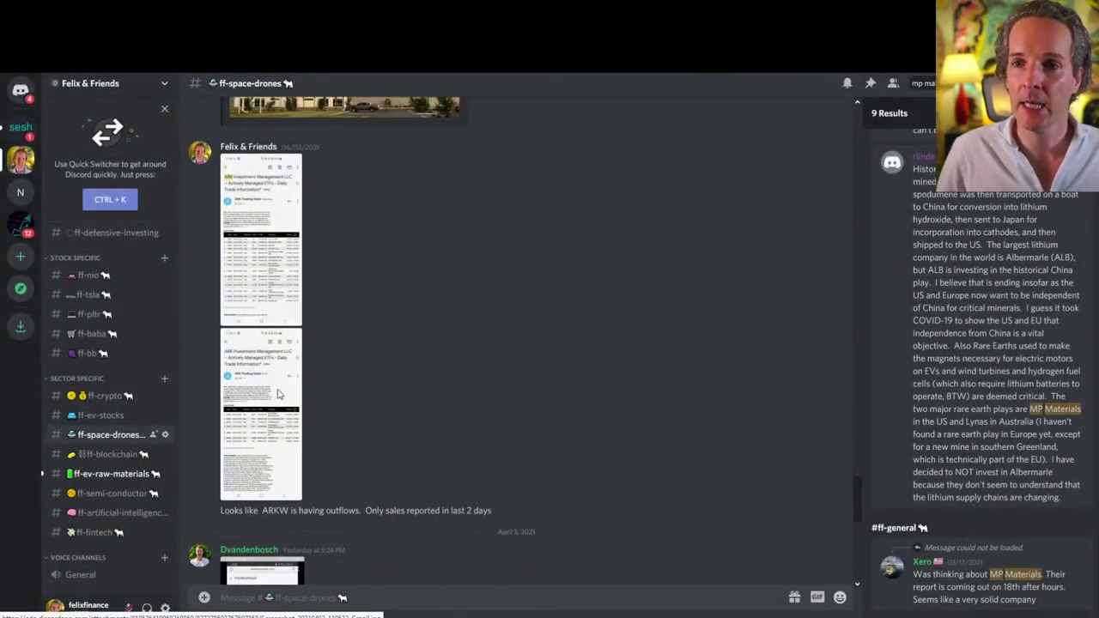
click(279, 396)
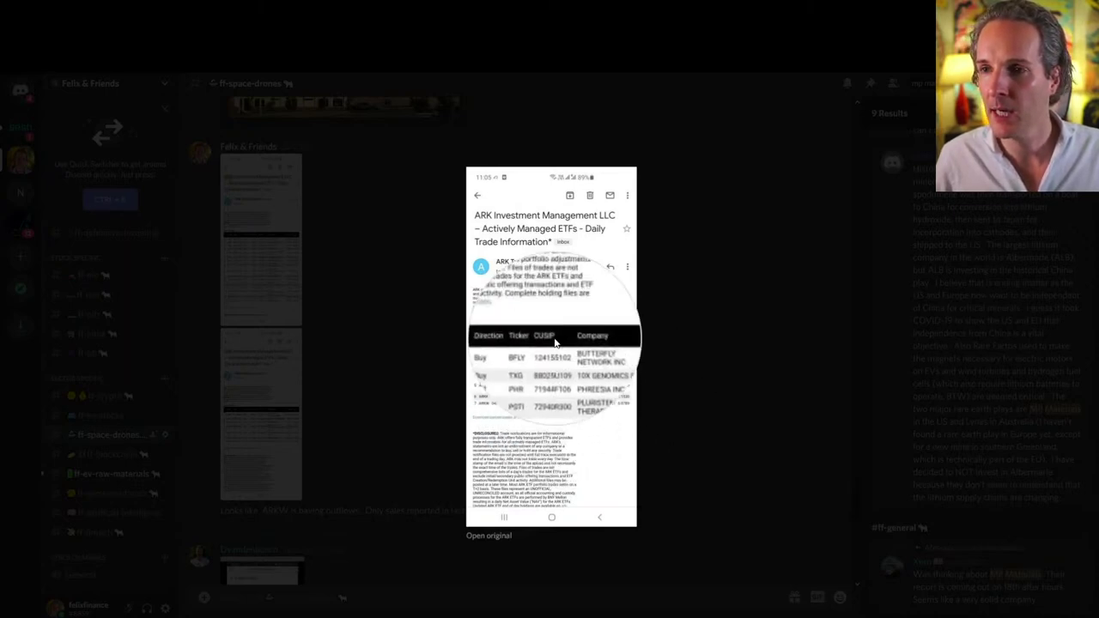
key(Escape)
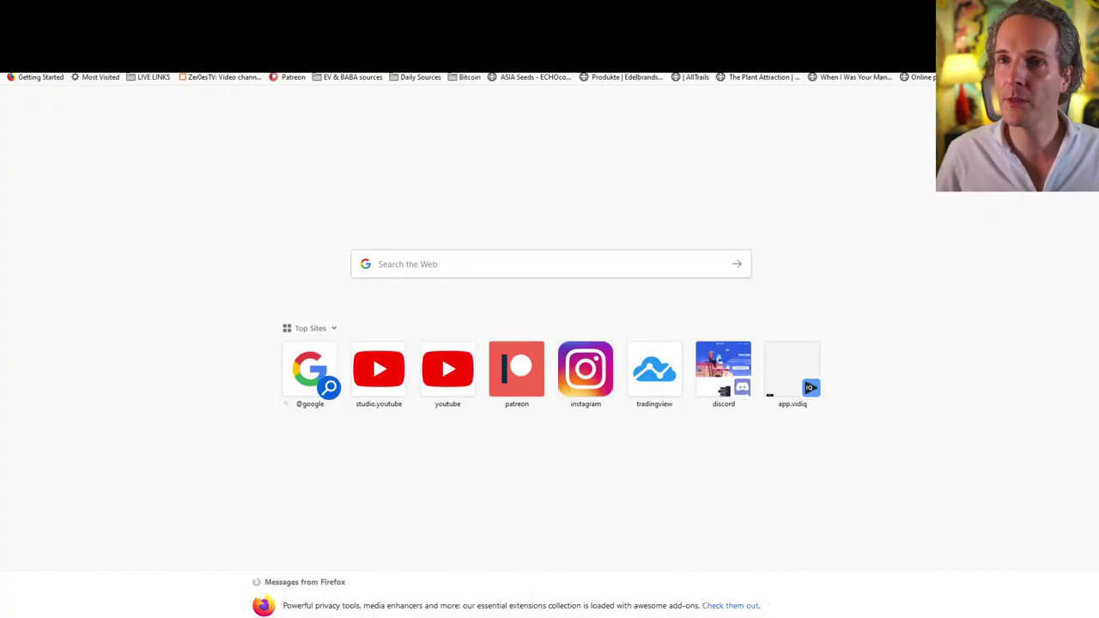
Search the web for Trimble stock from the blank browser tab
key(ctrl+l)
text(timble st)
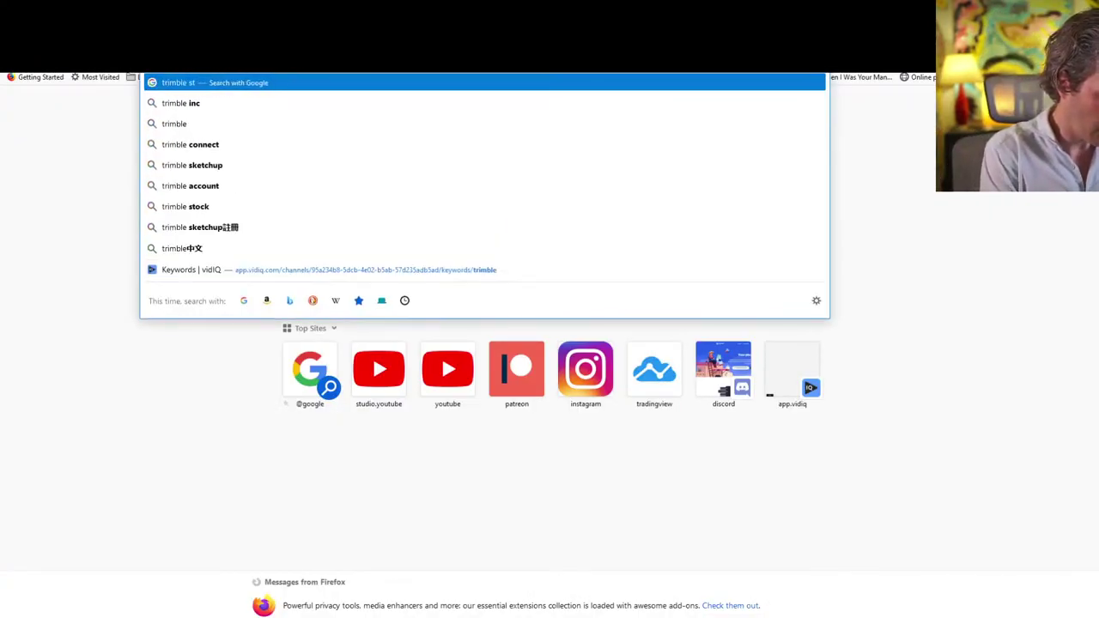
key(Return)
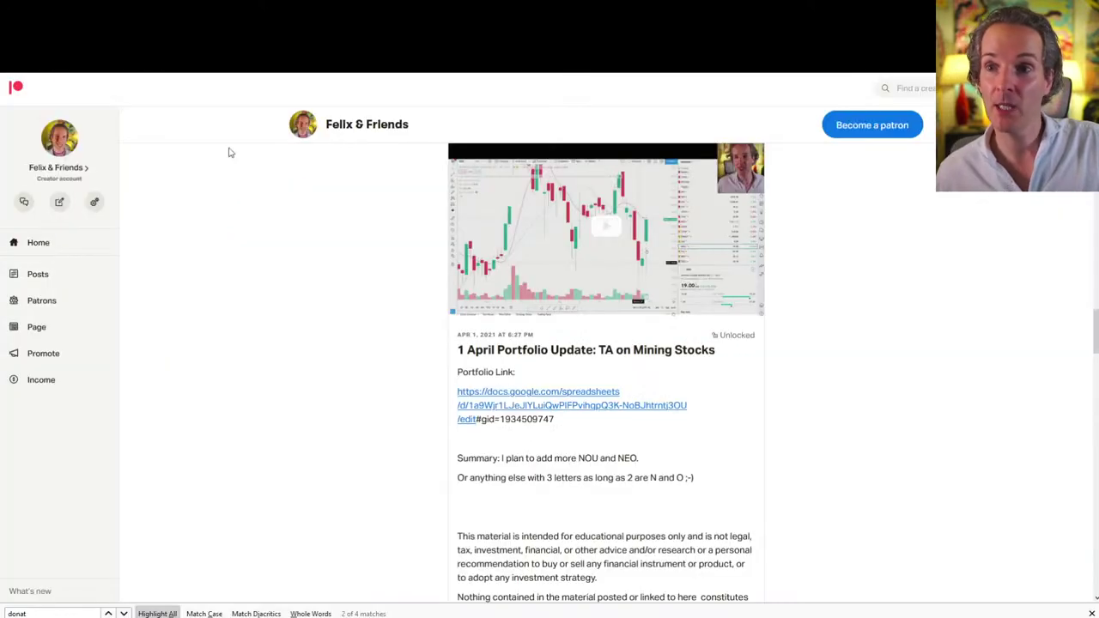
Find the 23 March 2021 ARKX space fund post and its Nikko Global Space Equity Fund attachment in the Patreon feed
scroll(460, 438, down, 15)
scroll(435, 444, down, 15)
scroll(434, 444, down, 2)
click(478, 350)
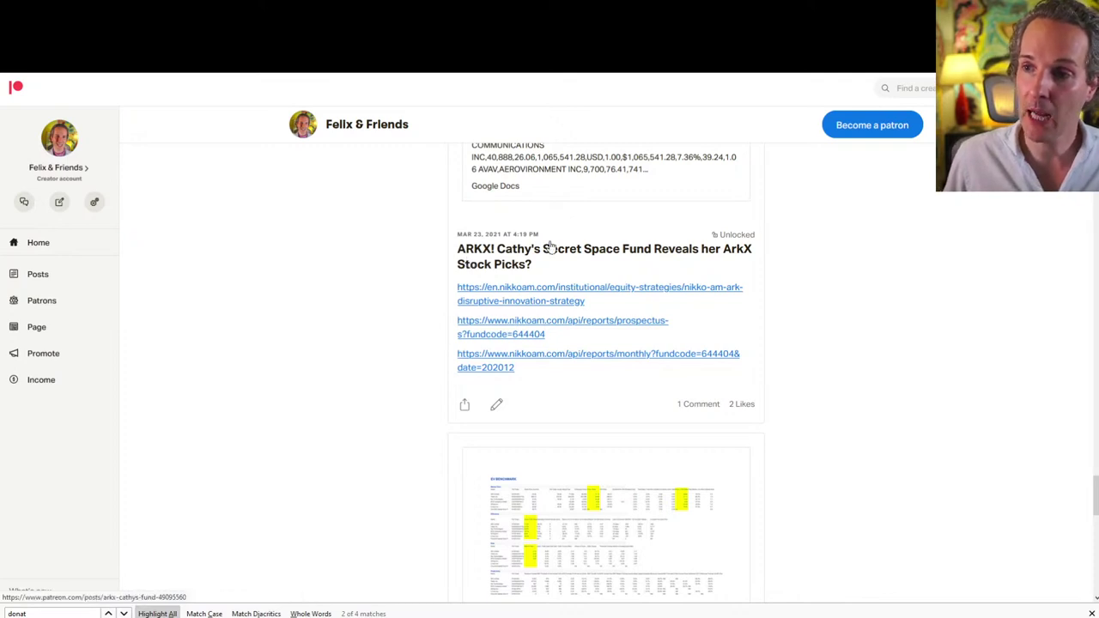
scroll(539, 361, up, 5)
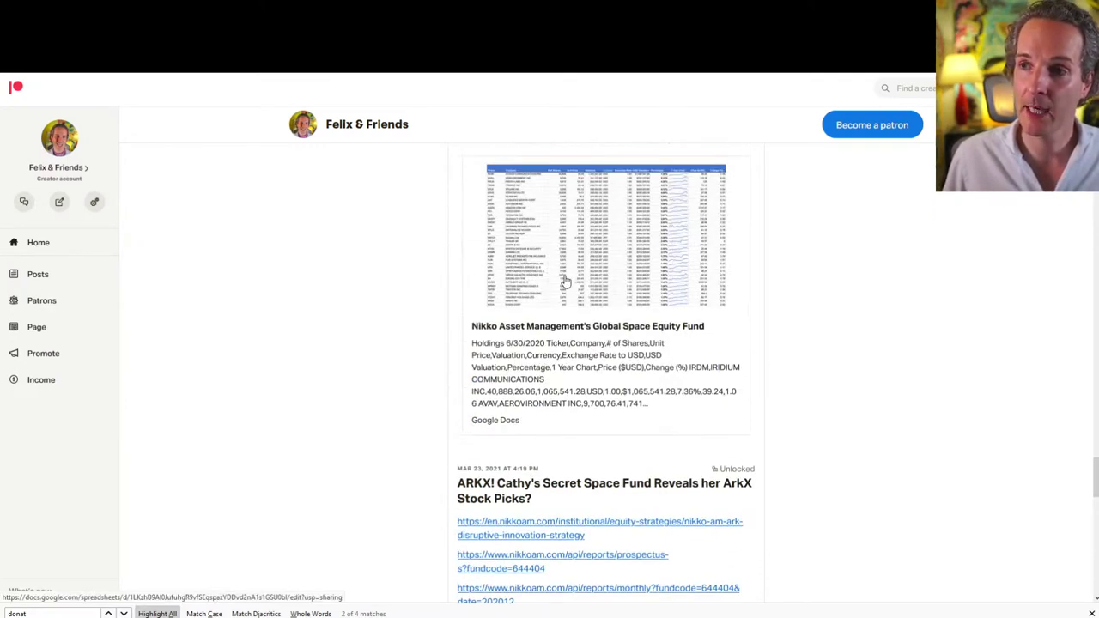
Open the Nikko Global Space Equity Fund spreadsheet, review its holdings list, and close it to return to Patreon
click(566, 282)
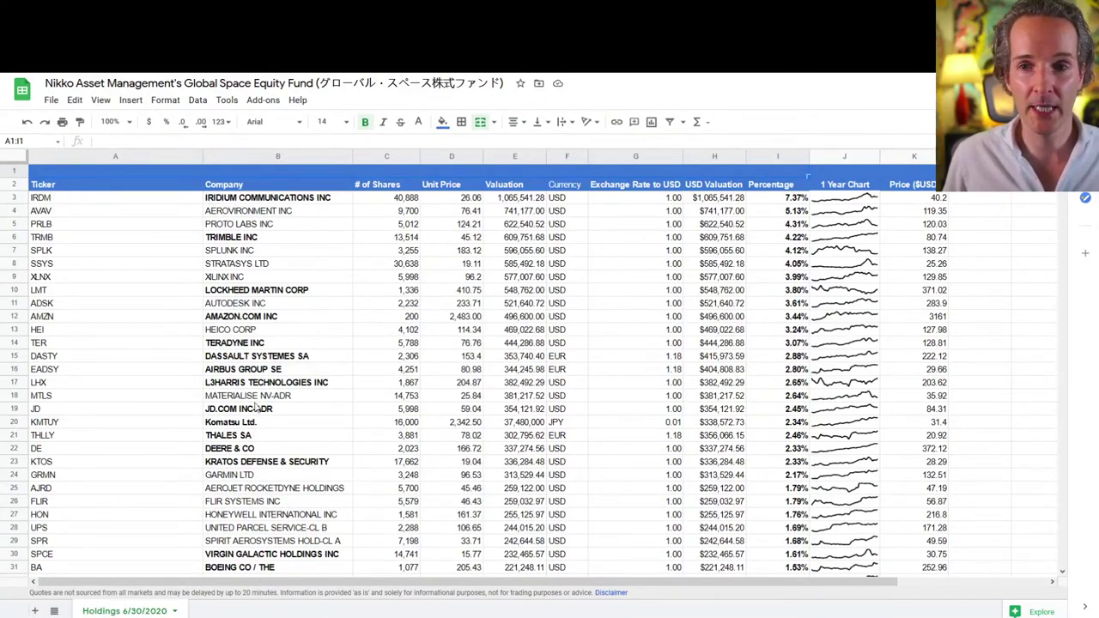
scroll(255, 404, down, 2)
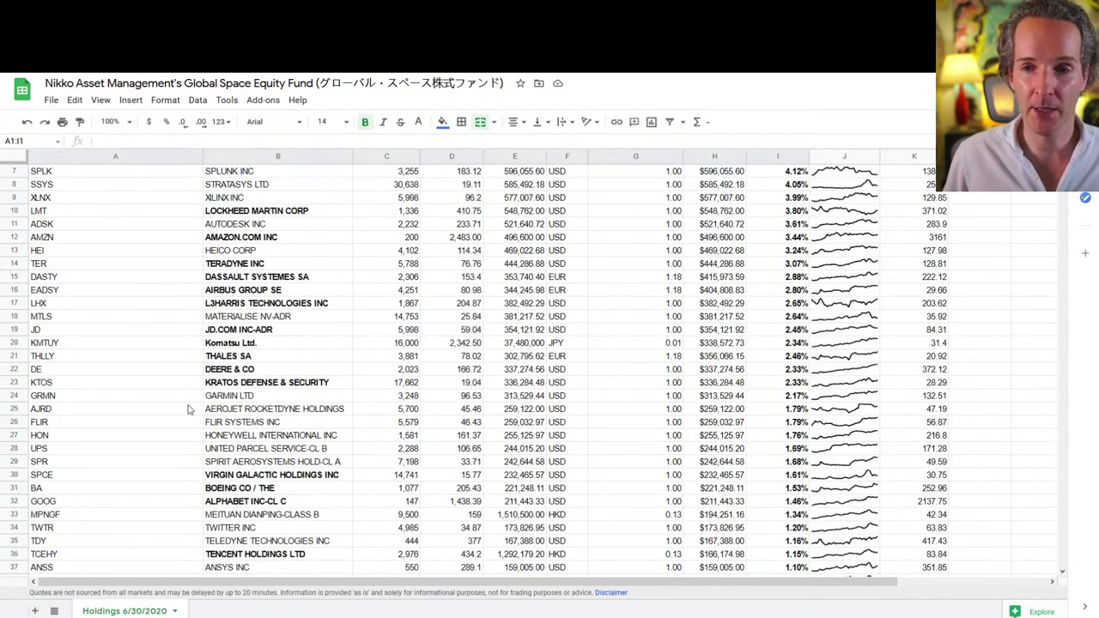
scroll(189, 409, down, 4)
scroll(190, 412, up, 6)
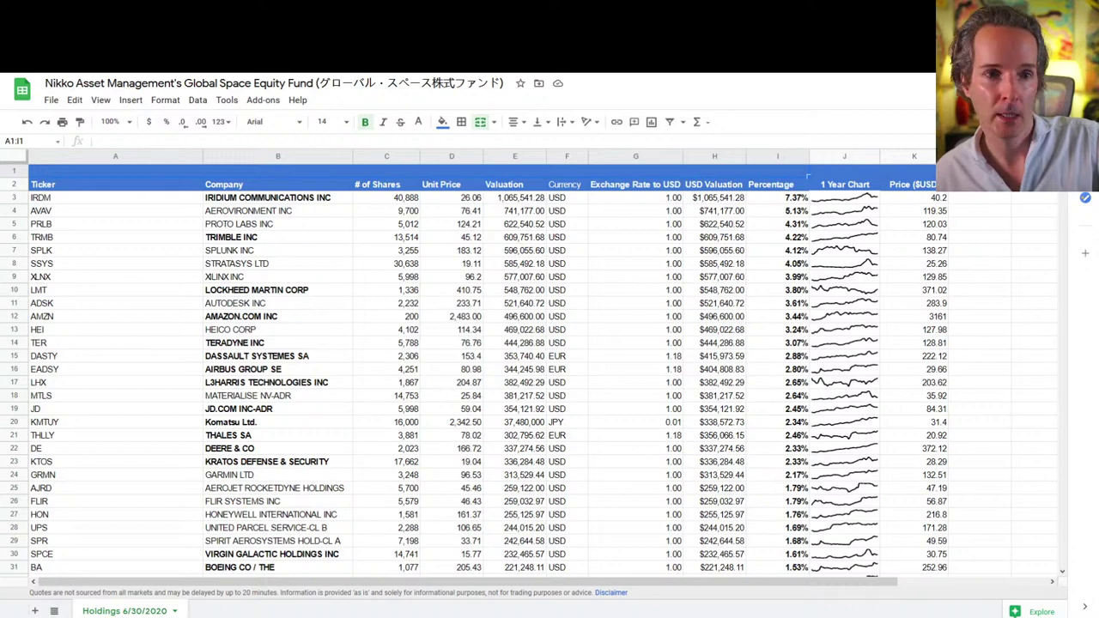
key(ctrl+w)
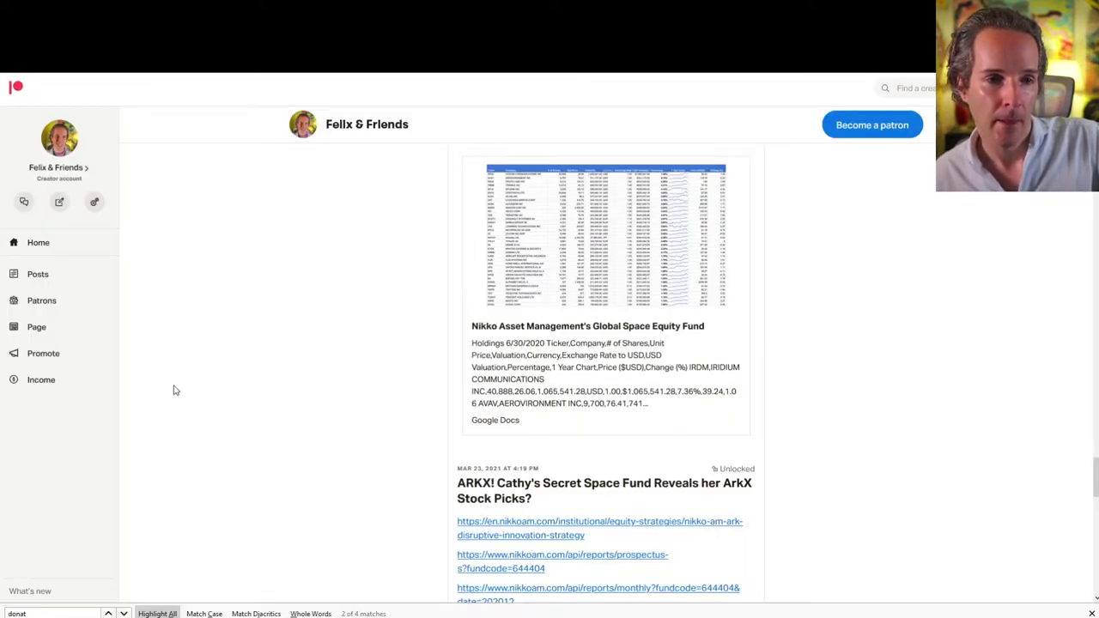